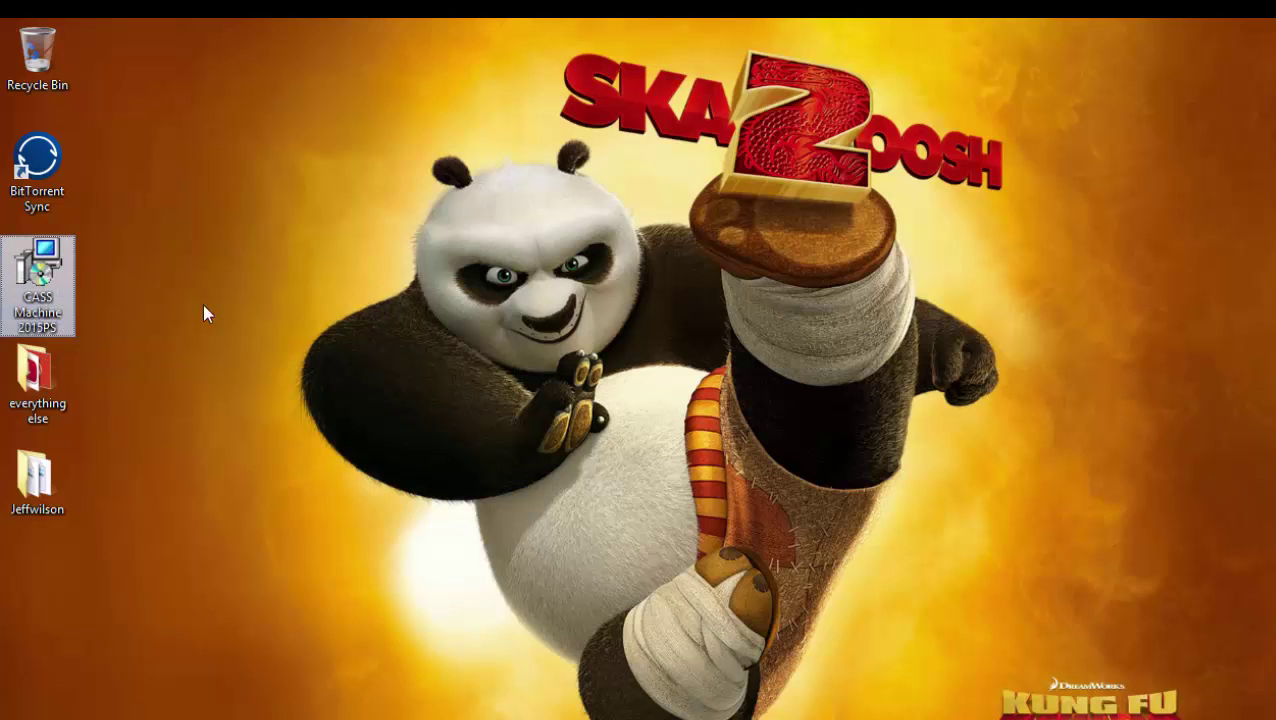
Install CASS Machine 2015PS from its desktop installer with a desktop icon, and finish setup without launching the program.
right_click(47, 265)
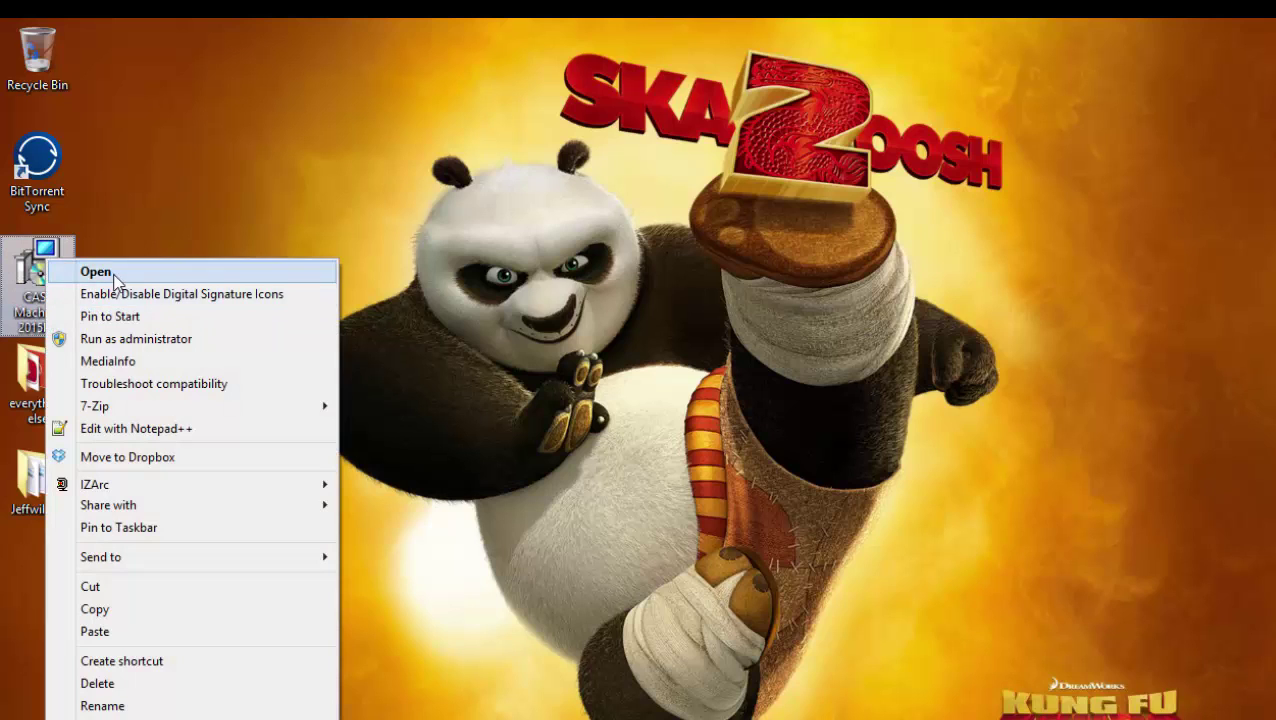
click(84, 272)
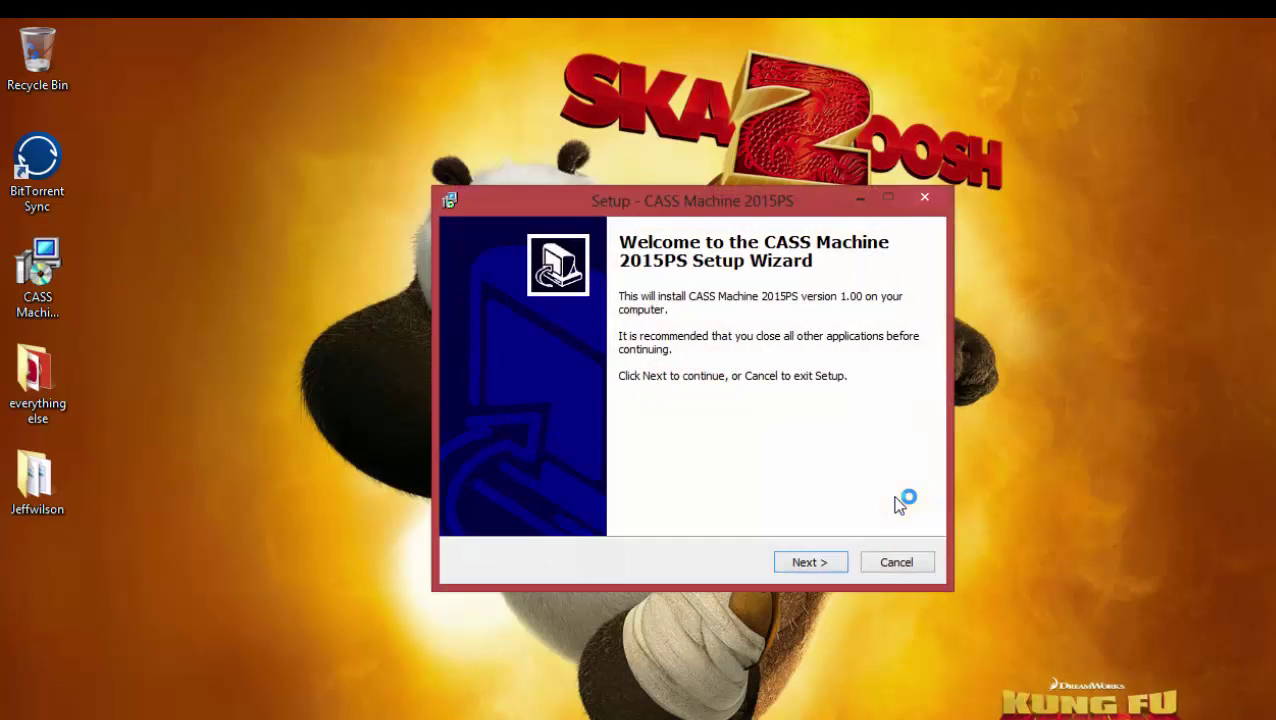
click(799, 566)
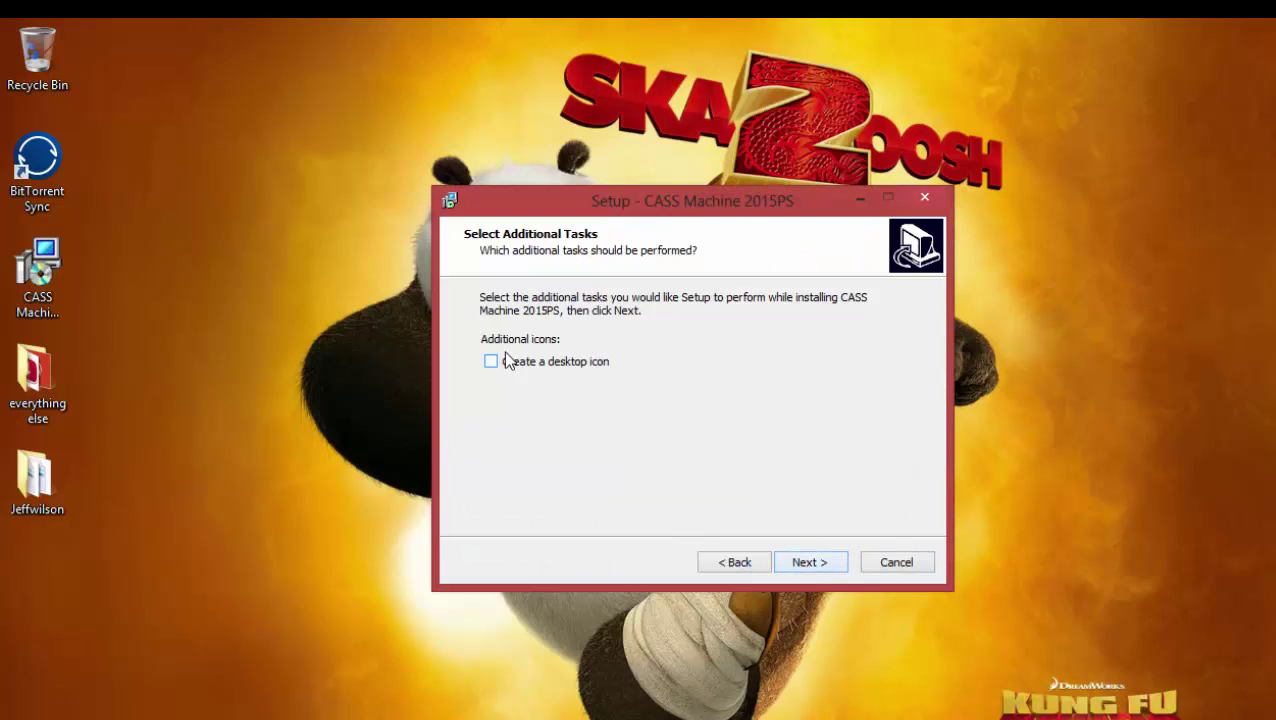
click(491, 361)
click(806, 565)
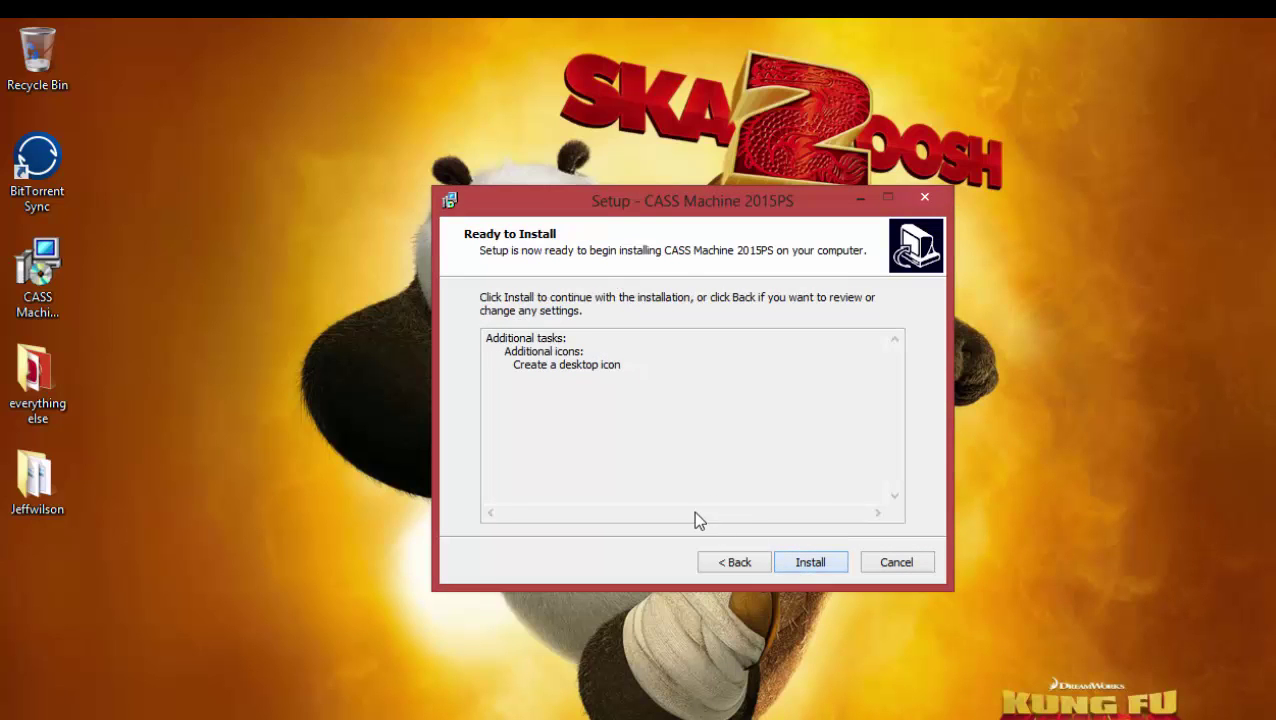
click(815, 564)
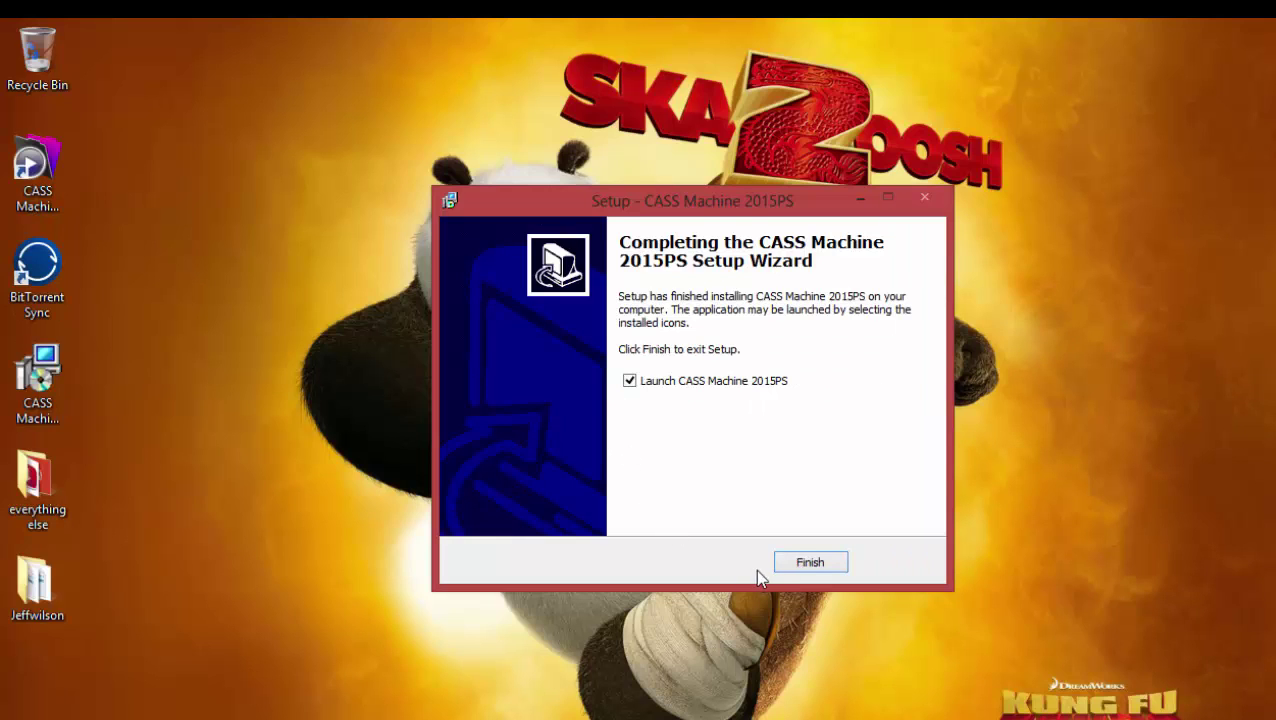
click(628, 382)
click(808, 562)
Run the new CASS Machine 2015PS desktop shortcut as administrator.
click(42, 165)
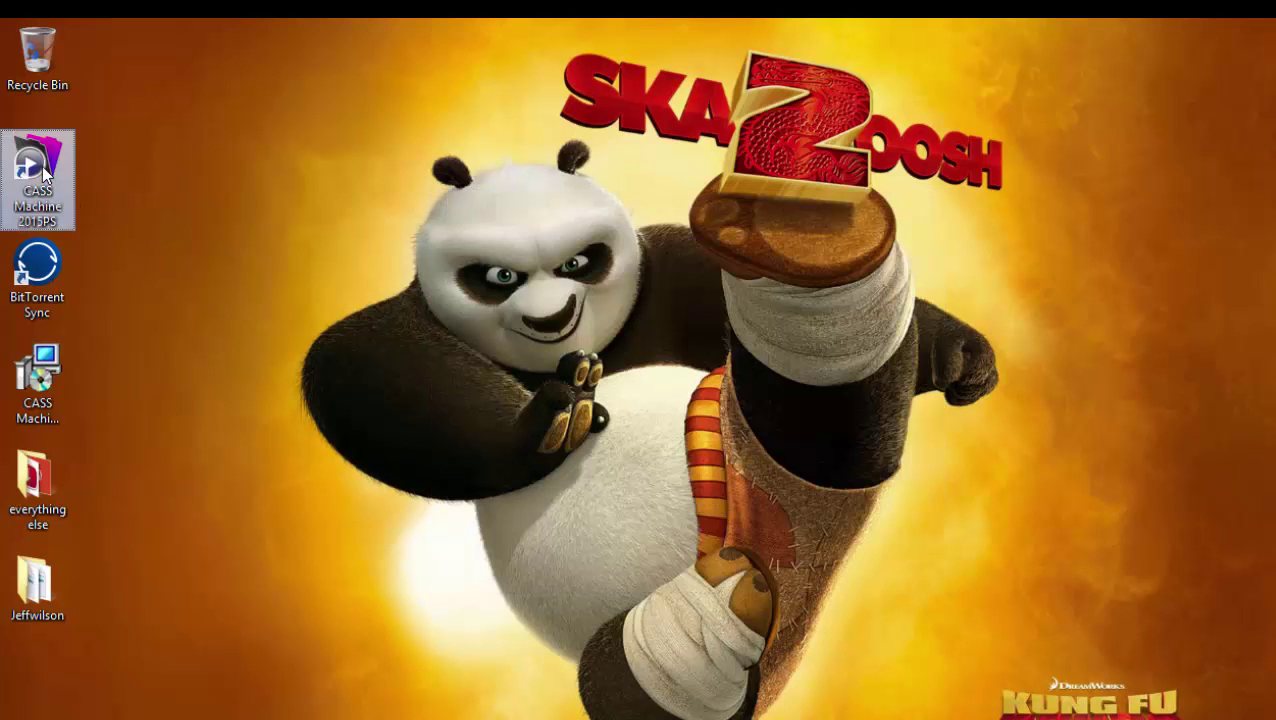
drag(42, 165, 337, 211)
right_click(37, 153)
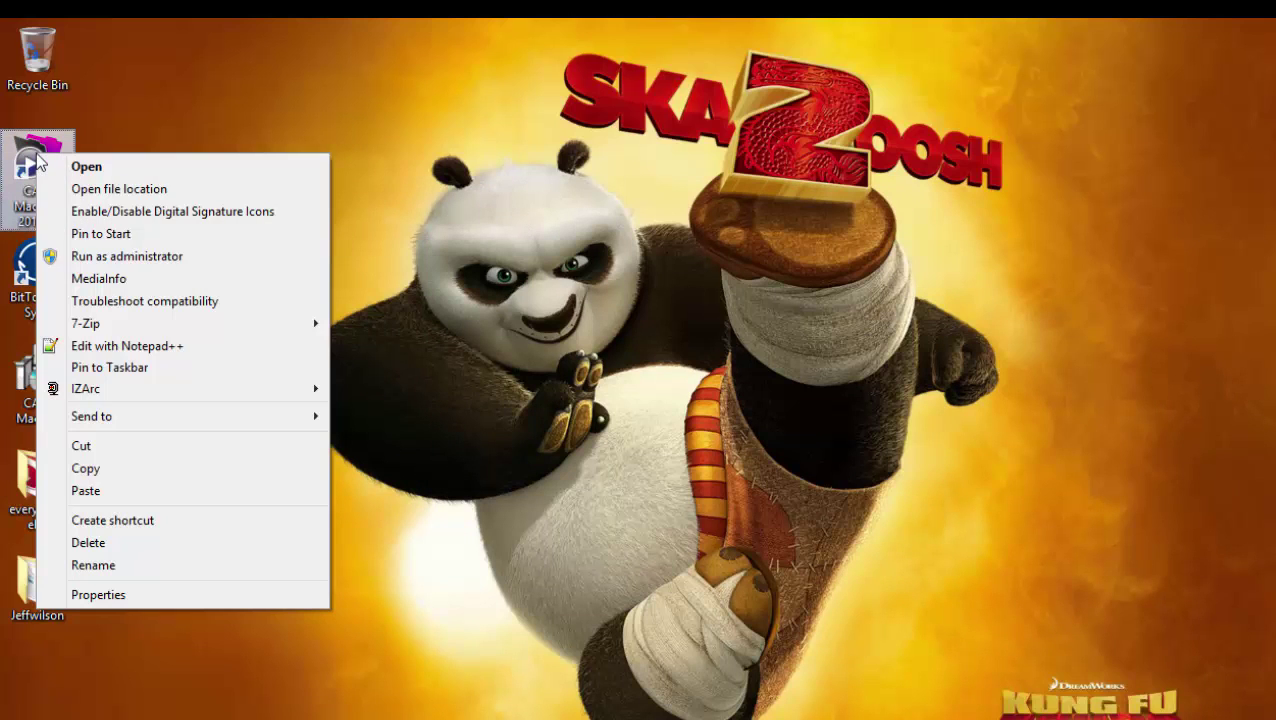
click(143, 259)
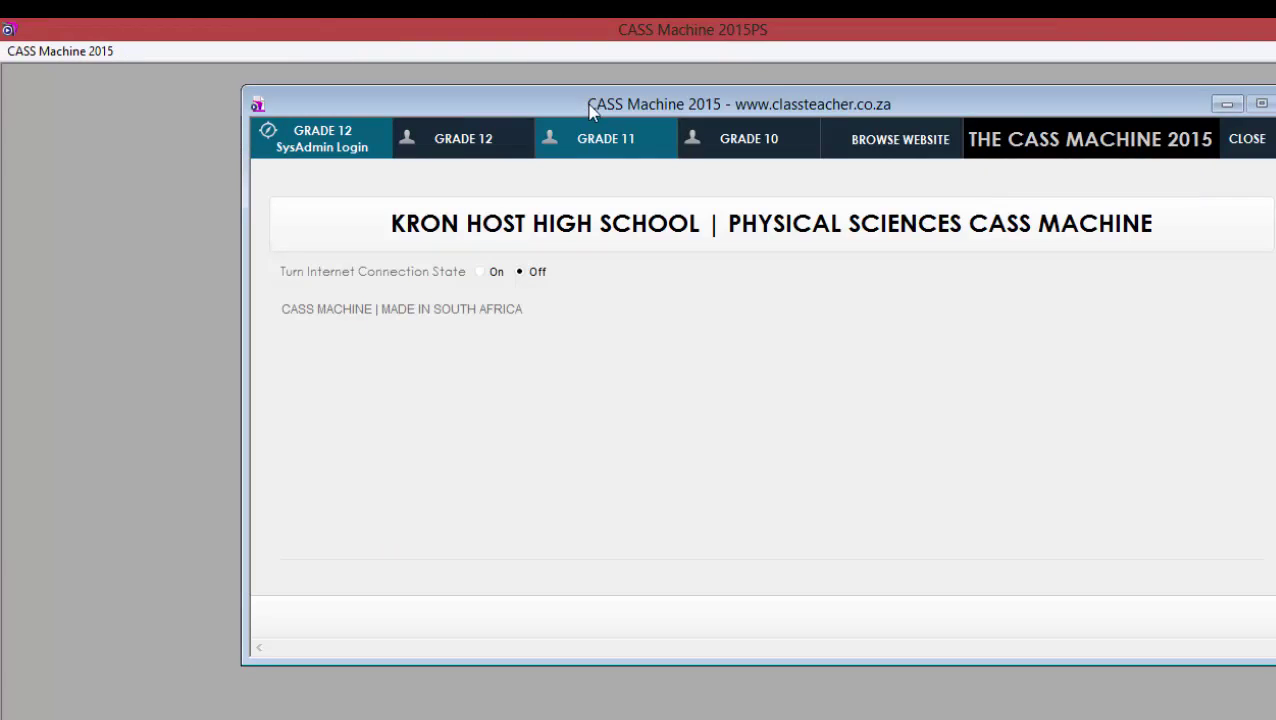
mouse_move(1022, 106)
mouse_down()
mouse_move(1000, 146)
mouse_move(957, 96)
mouse_move(1015, 104)
mouse_up()
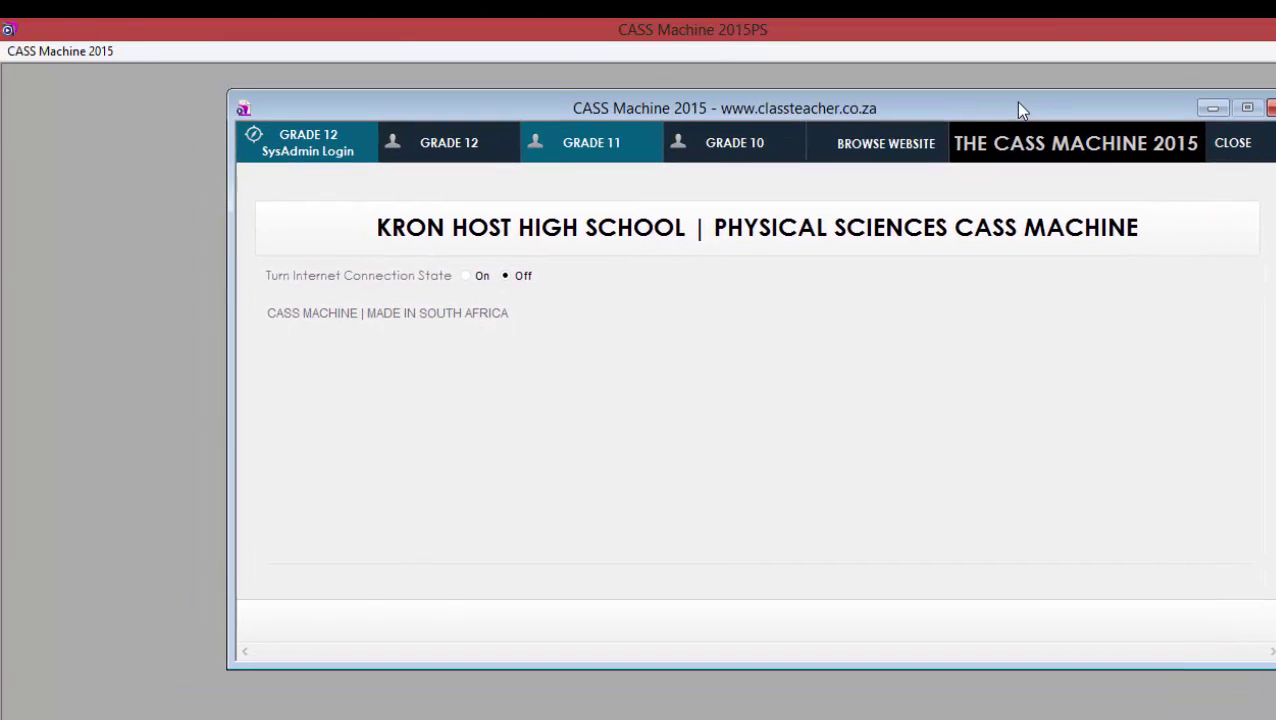
click(48, 50)
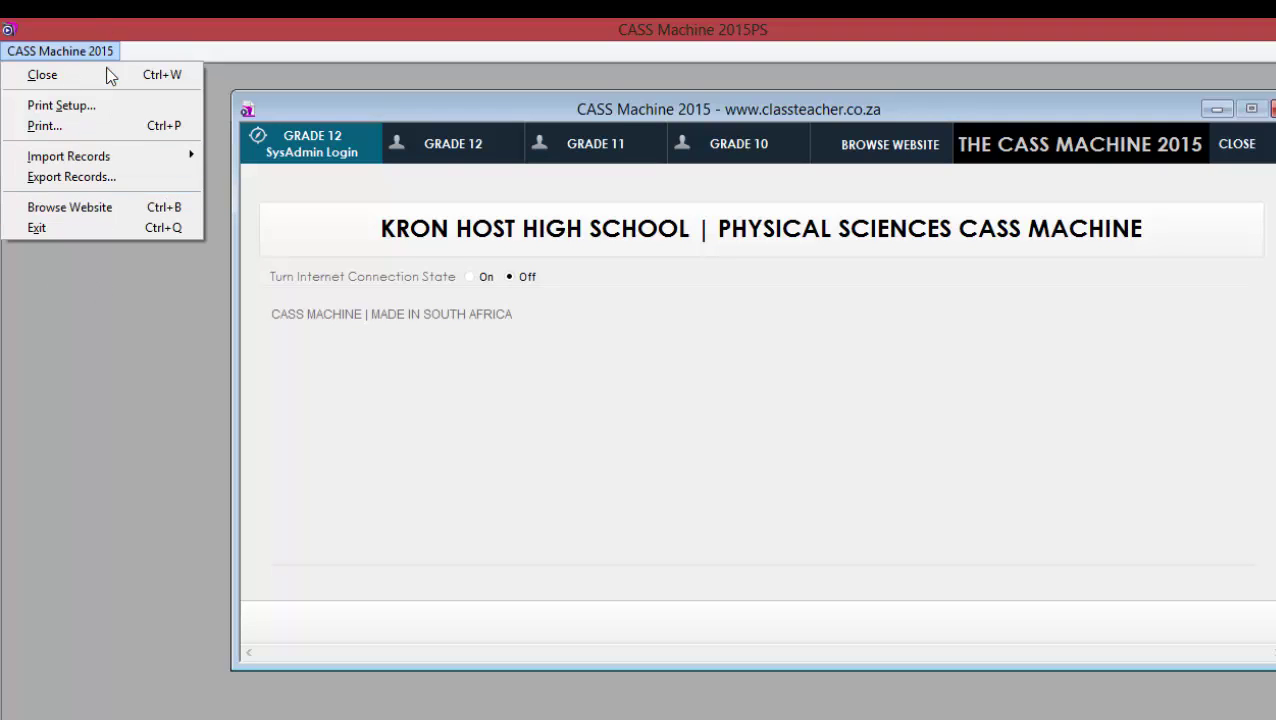
click(586, 389)
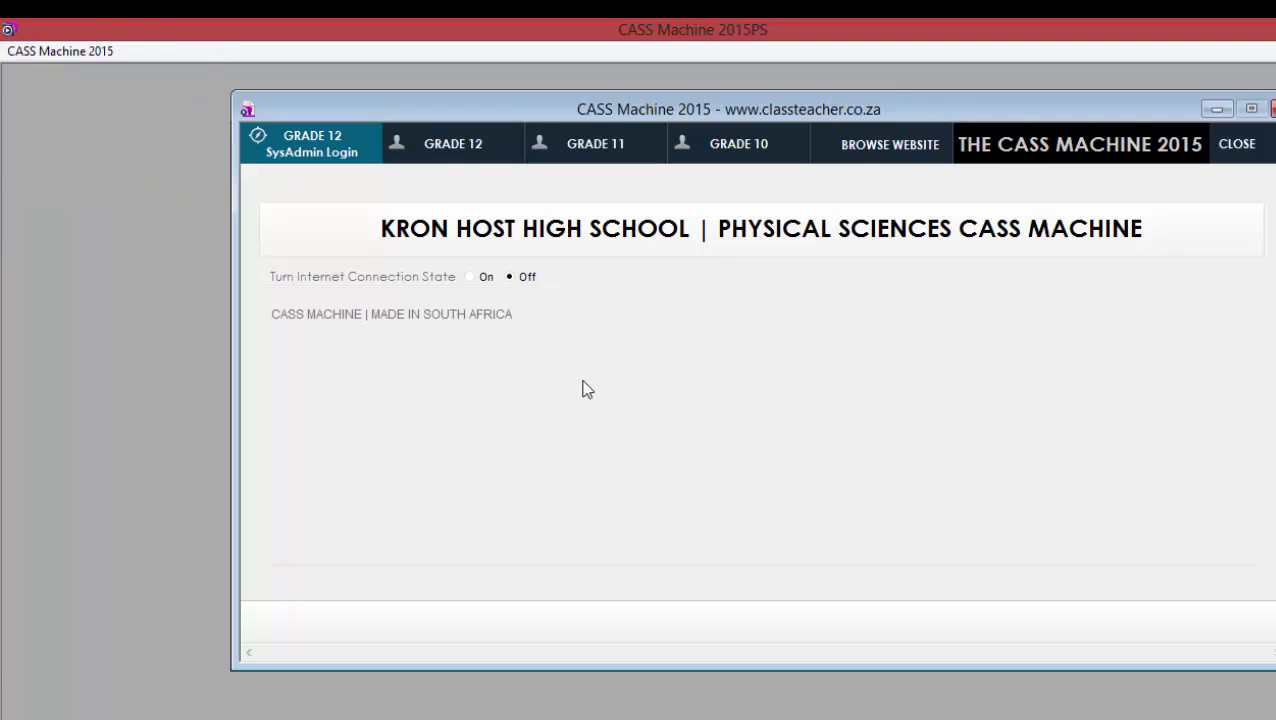
drag(439, 105, 368, 101)
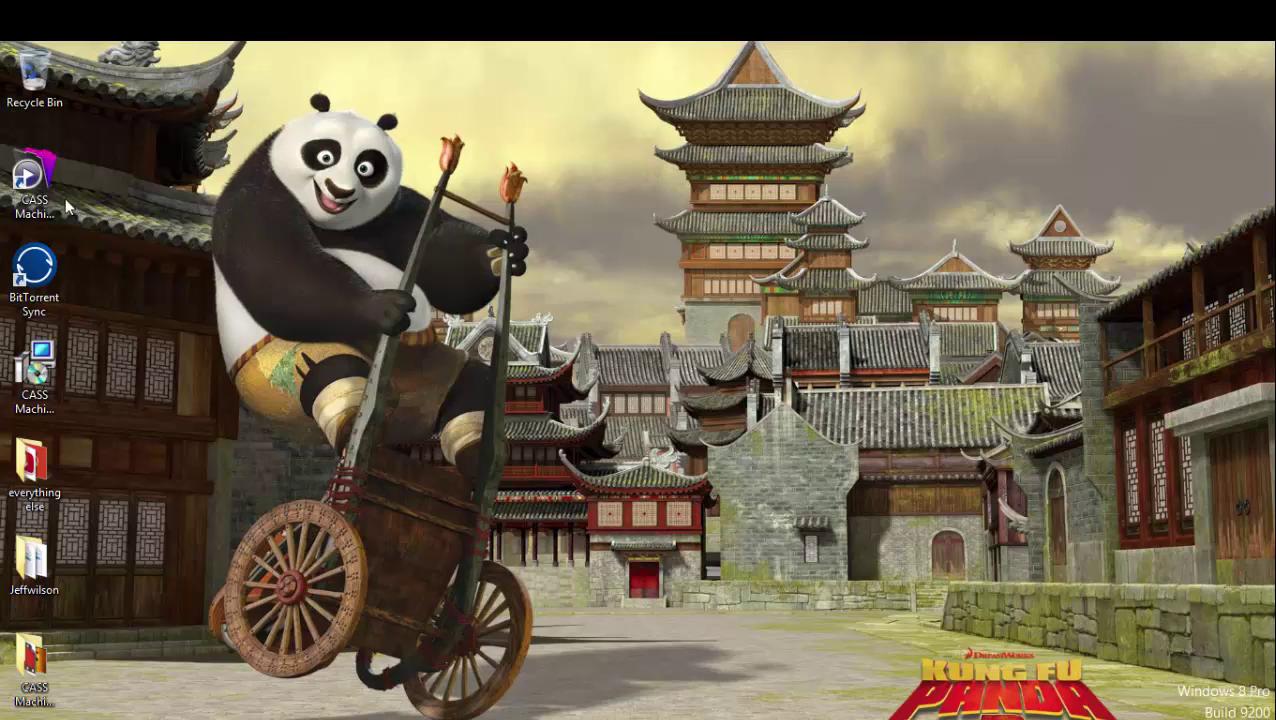
Start CASS Machine 2015PS with administrator rights from its desktop shortcut and reposition its inner window.
right_click(26, 168)
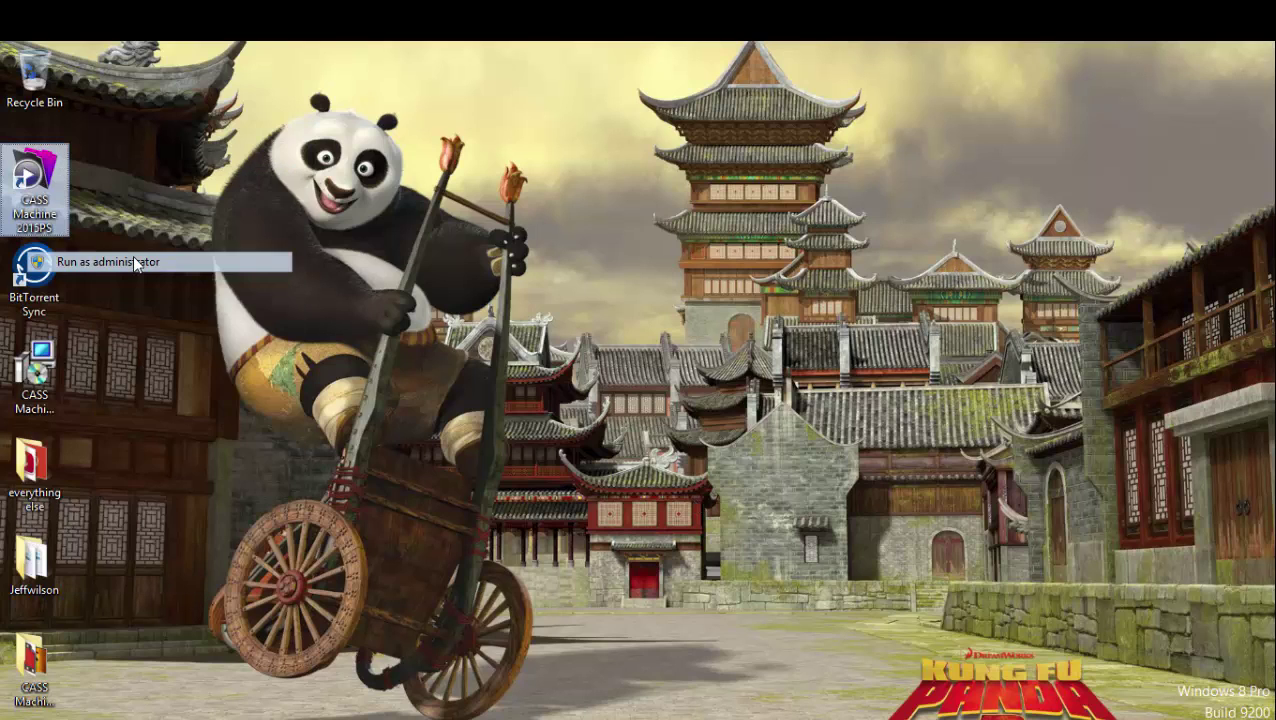
click(440, 287)
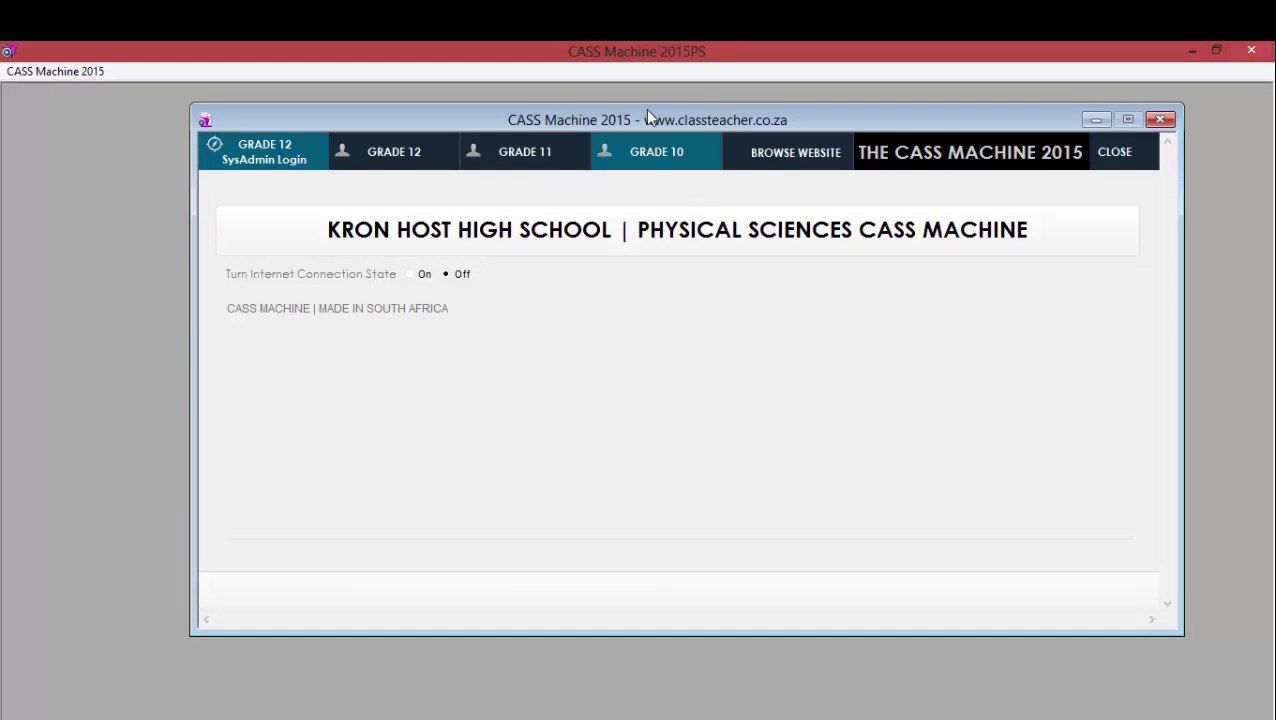
drag(645, 109, 564, 116)
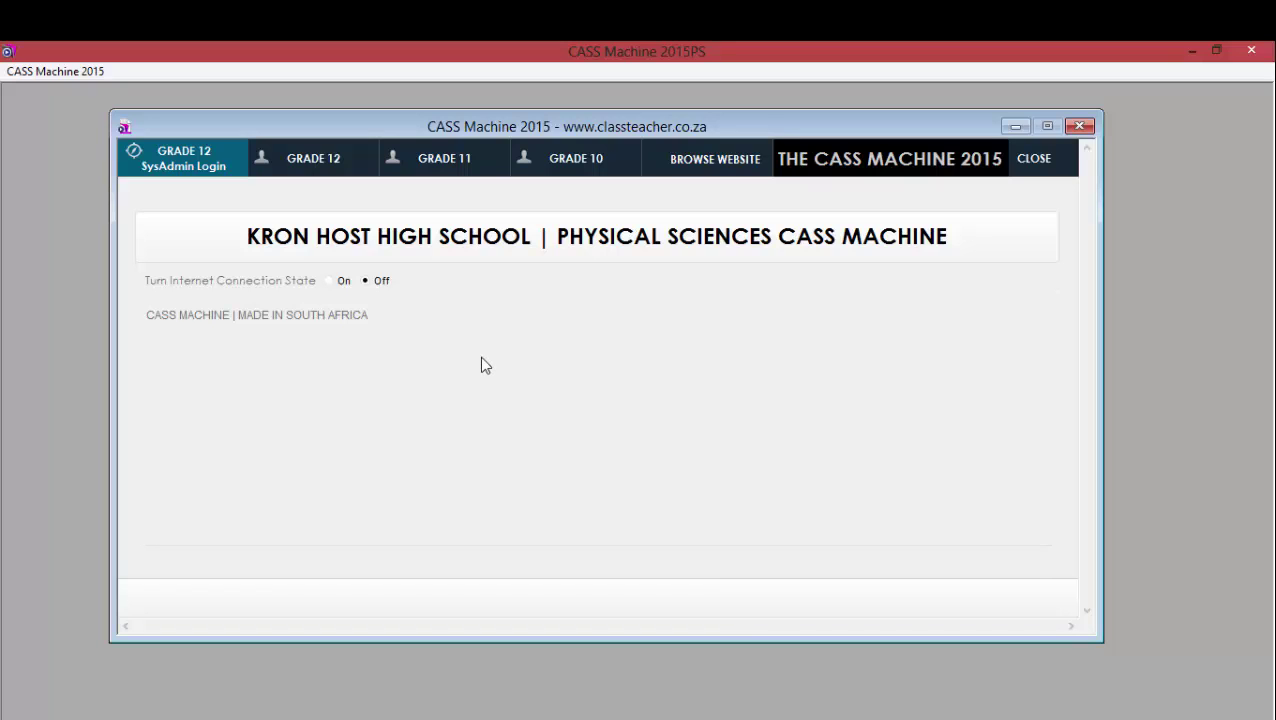
Turn the internet connection state on and look through the embedded SA Class Teacher Software forum page.
click(328, 281)
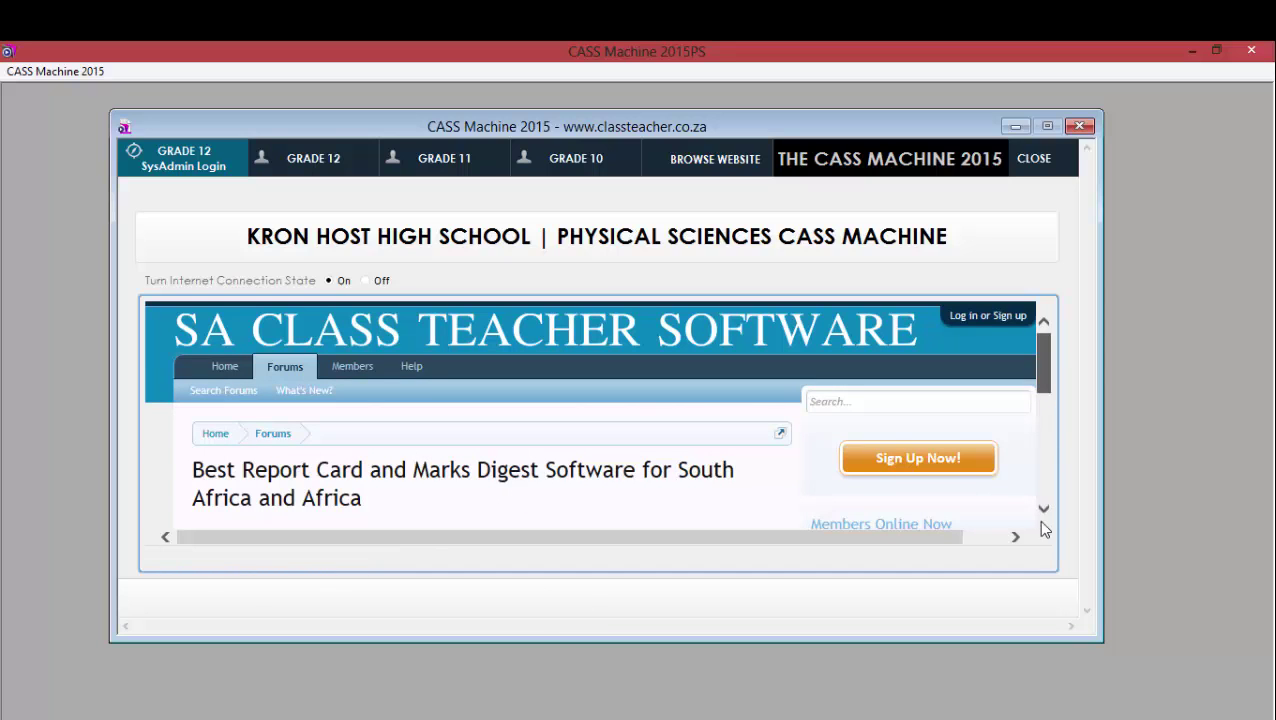
scroll(1048, 465, down, 10)
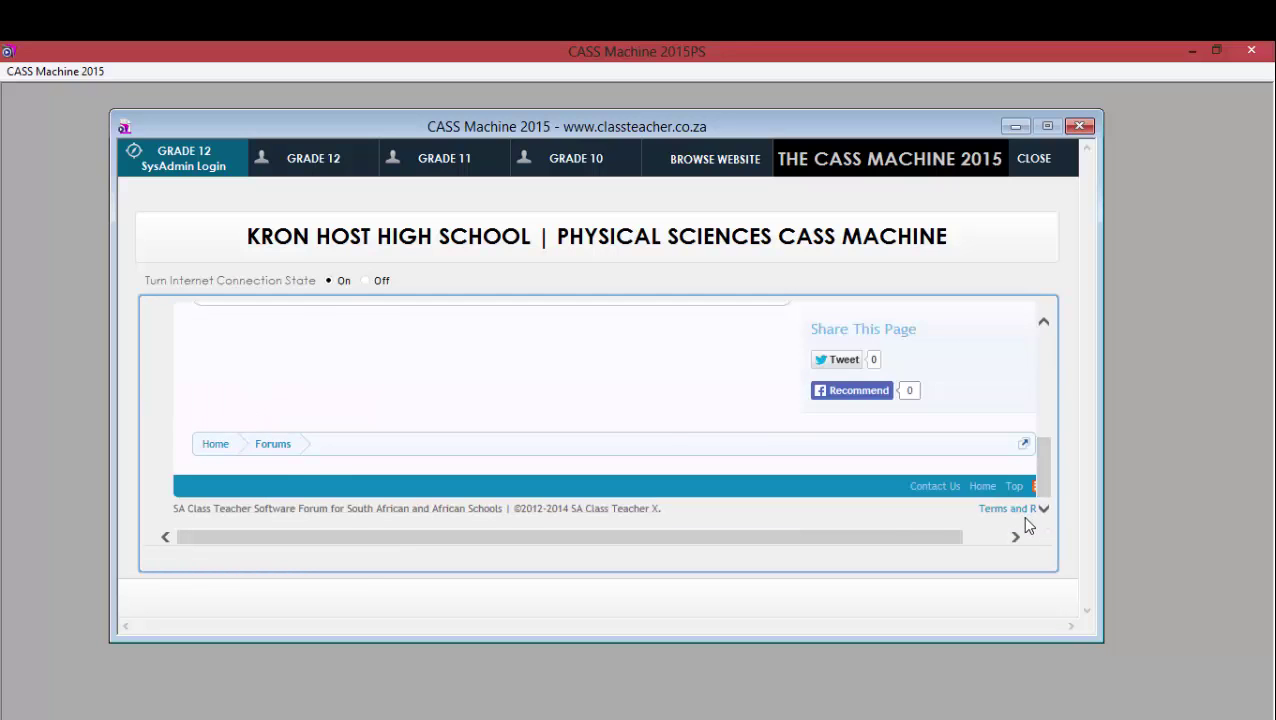
scroll(1025, 524, up, 6)
scroll(1040, 428, up, 4)
scroll(1030, 328, down, 10)
scroll(1033, 501, up, 10)
scroll(1034, 466, down, 10)
scroll(1031, 404, up, 10)
scroll(1031, 404, down, 10)
scroll(1040, 404, up, 10)
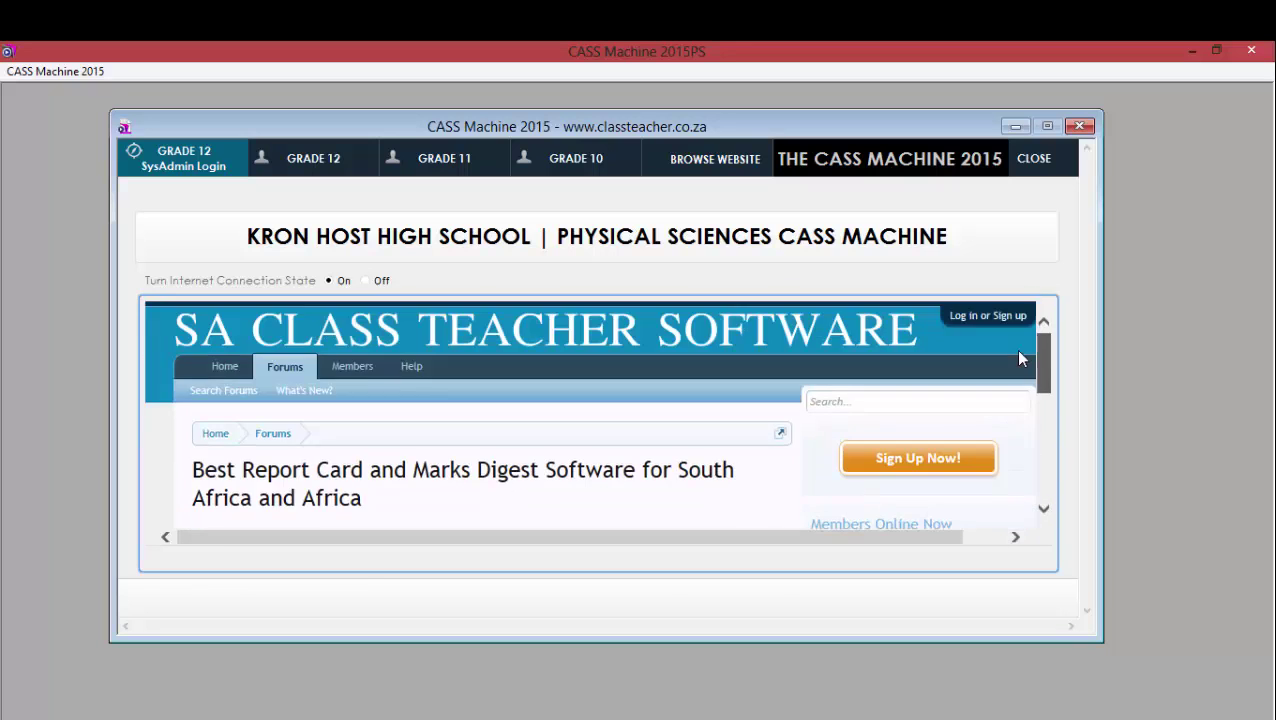
scroll(1025, 450, down, 10)
scroll(1020, 498, up, 10)
scroll(1020, 455, down, 10)
scroll(1020, 460, up, 10)
scroll(1020, 460, down, 10)
scroll(1020, 460, up, 10)
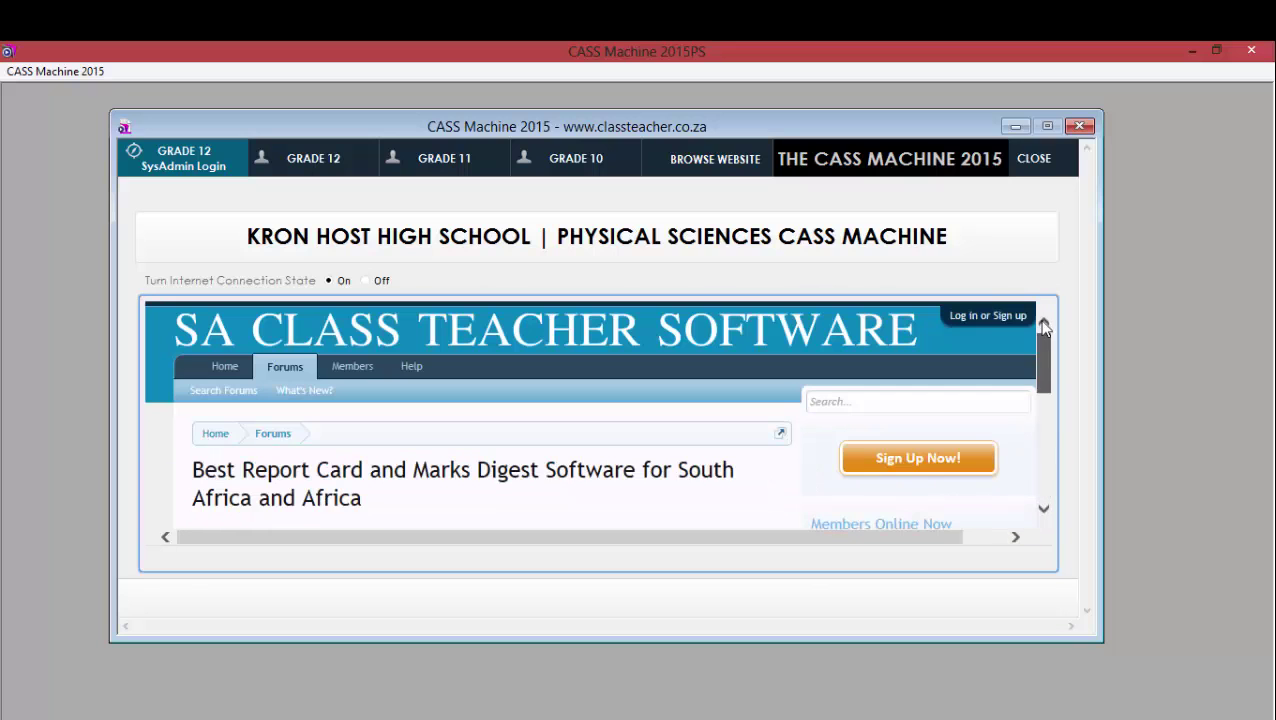
Turn the internet connection state off and shift the inner window slightly.
click(365, 280)
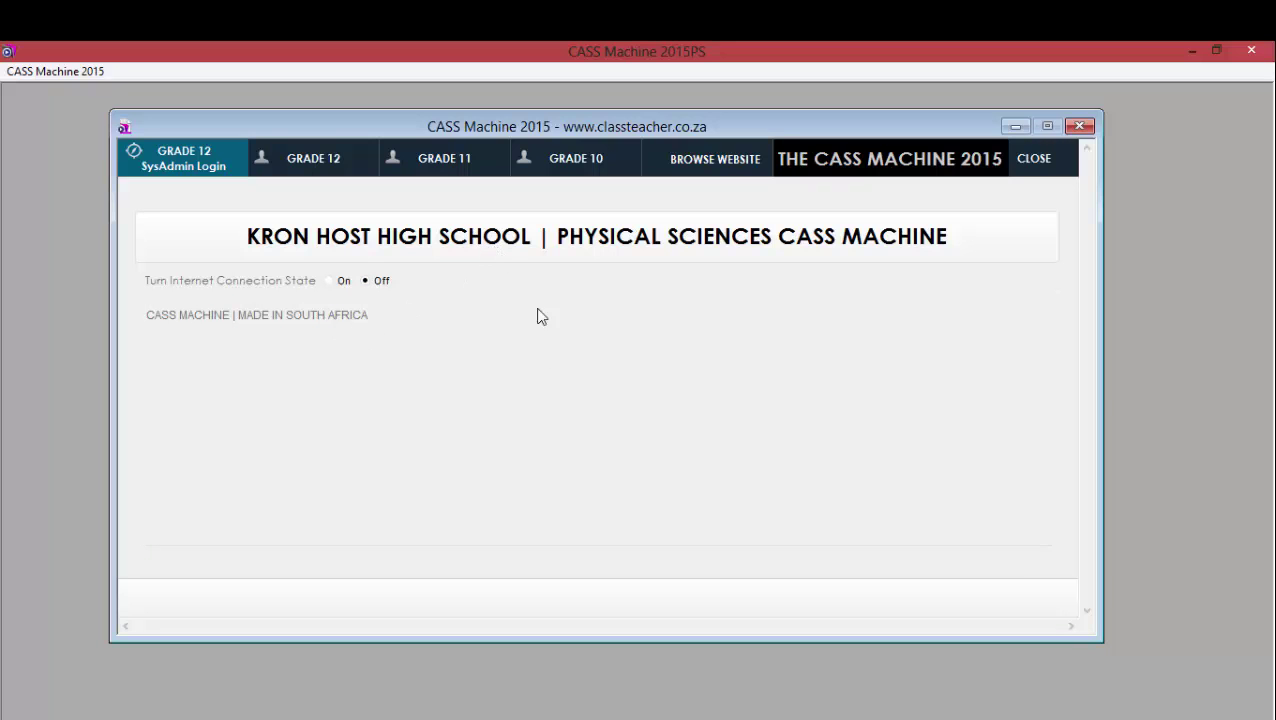
drag(333, 125, 380, 123)
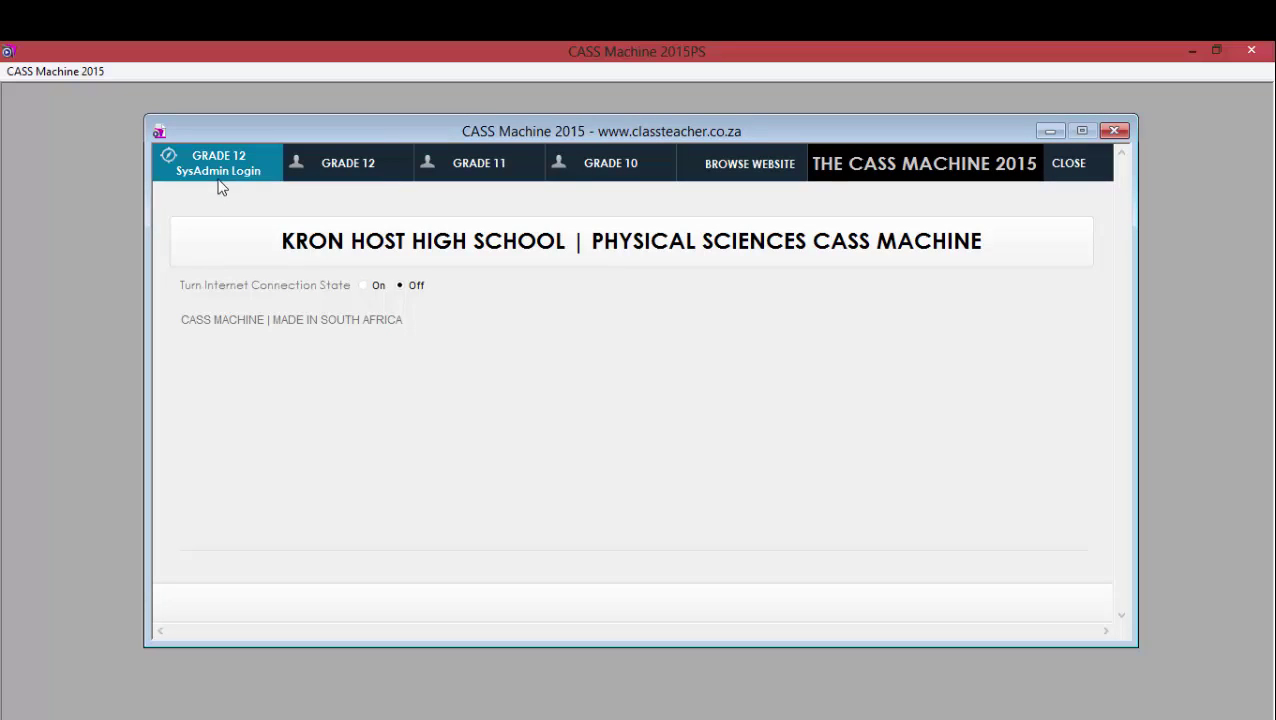
Examine the Grade 12 password prompt and the Grade 12 system admin login prompt without logging in.
click(356, 167)
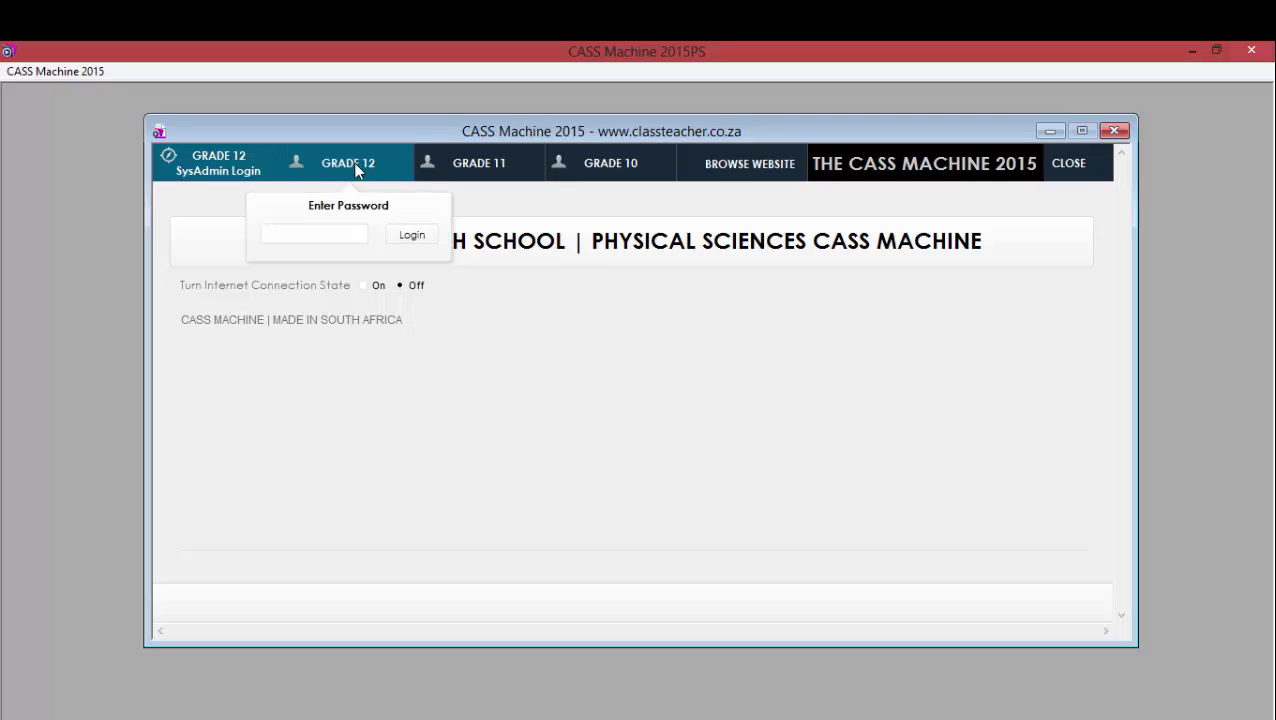
click(290, 279)
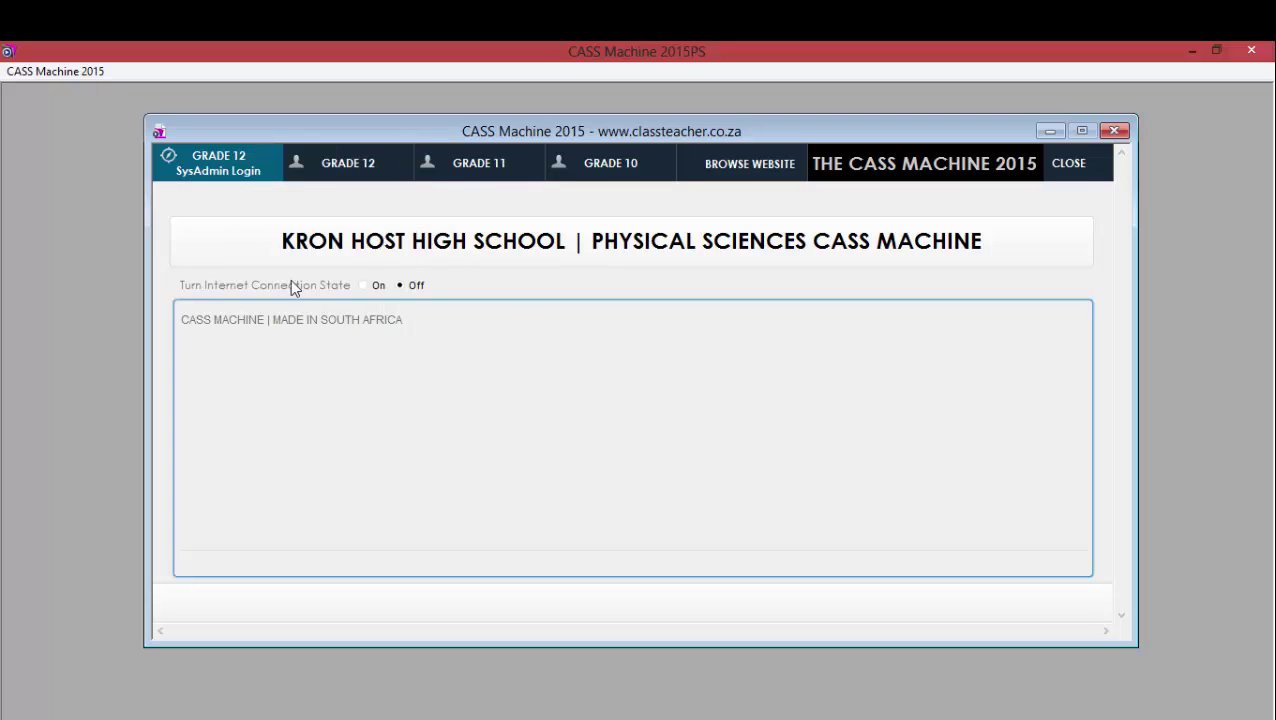
click(231, 168)
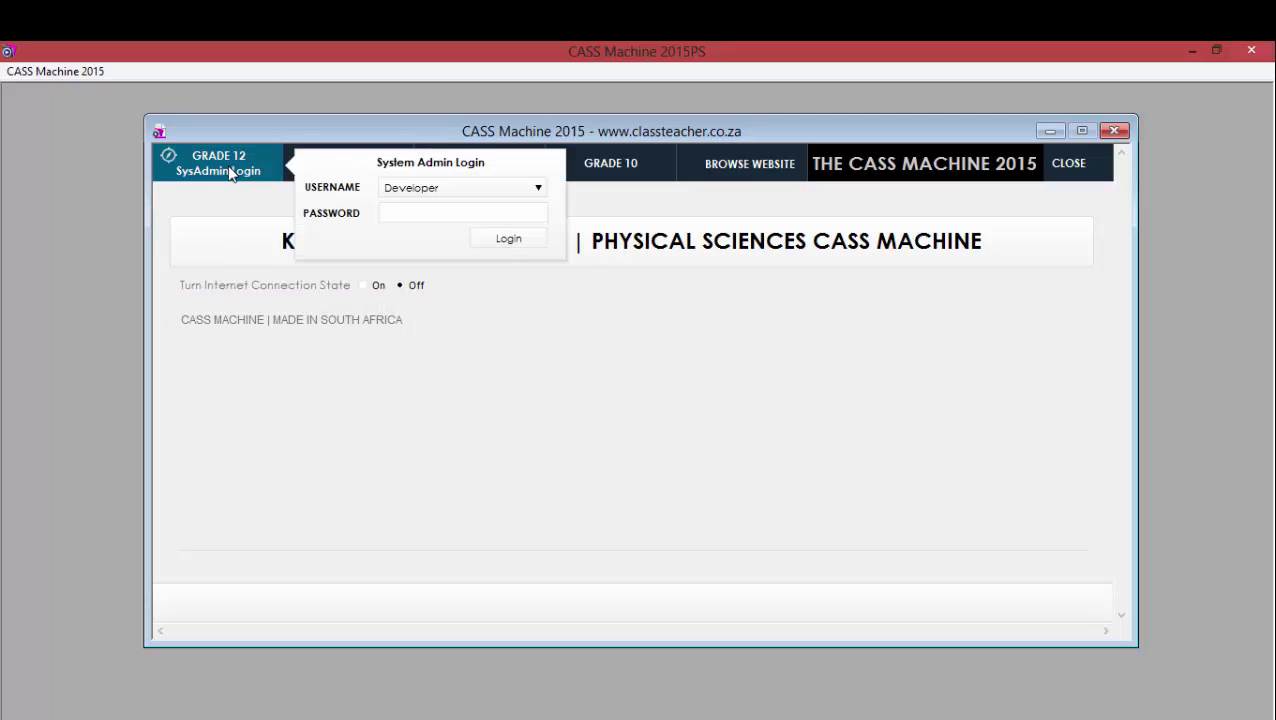
click(406, 190)
click(365, 163)
click(391, 182)
click(348, 165)
click(392, 192)
click(370, 172)
click(530, 398)
Log in to the Grade 12 section by entering the login password.
click(352, 170)
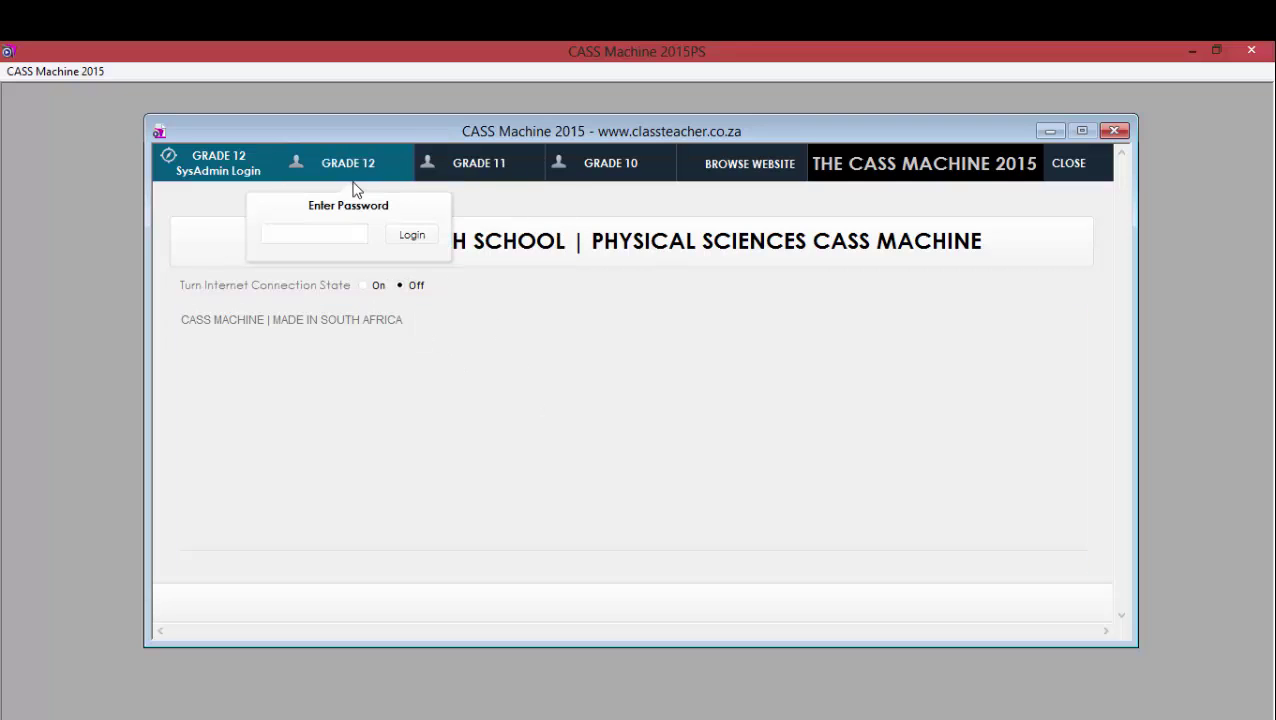
click(342, 237)
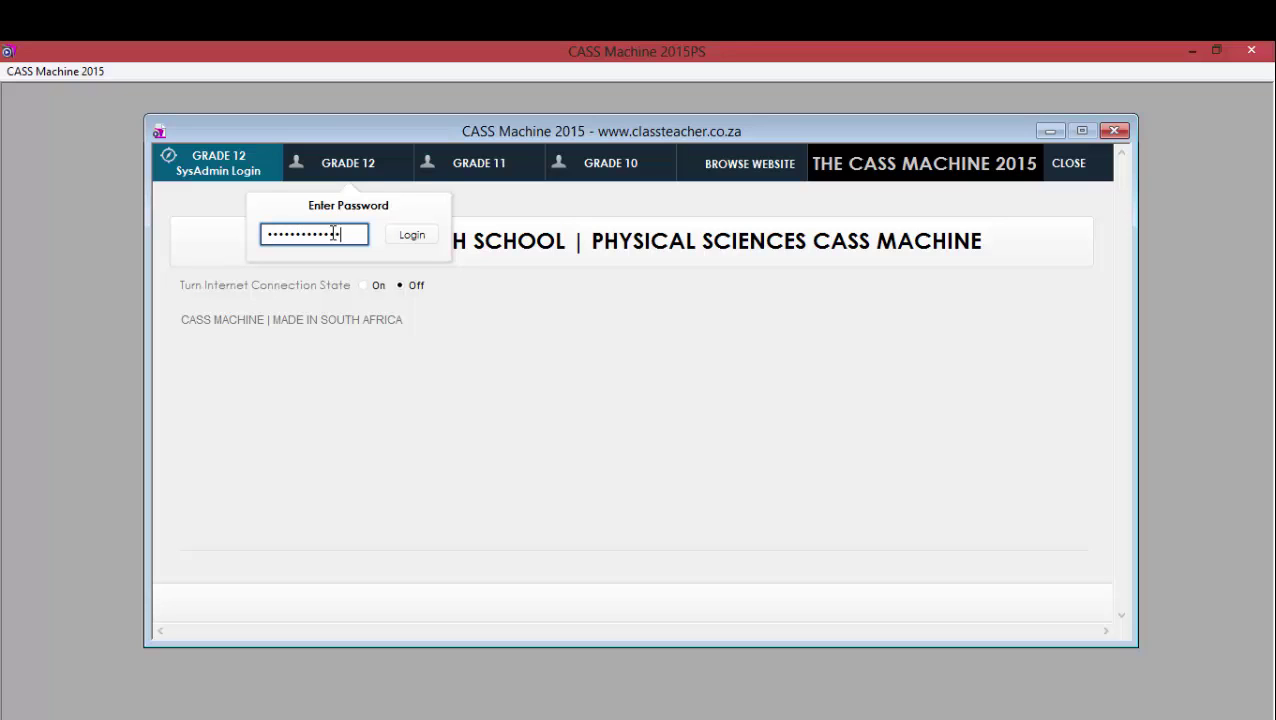
click(402, 238)
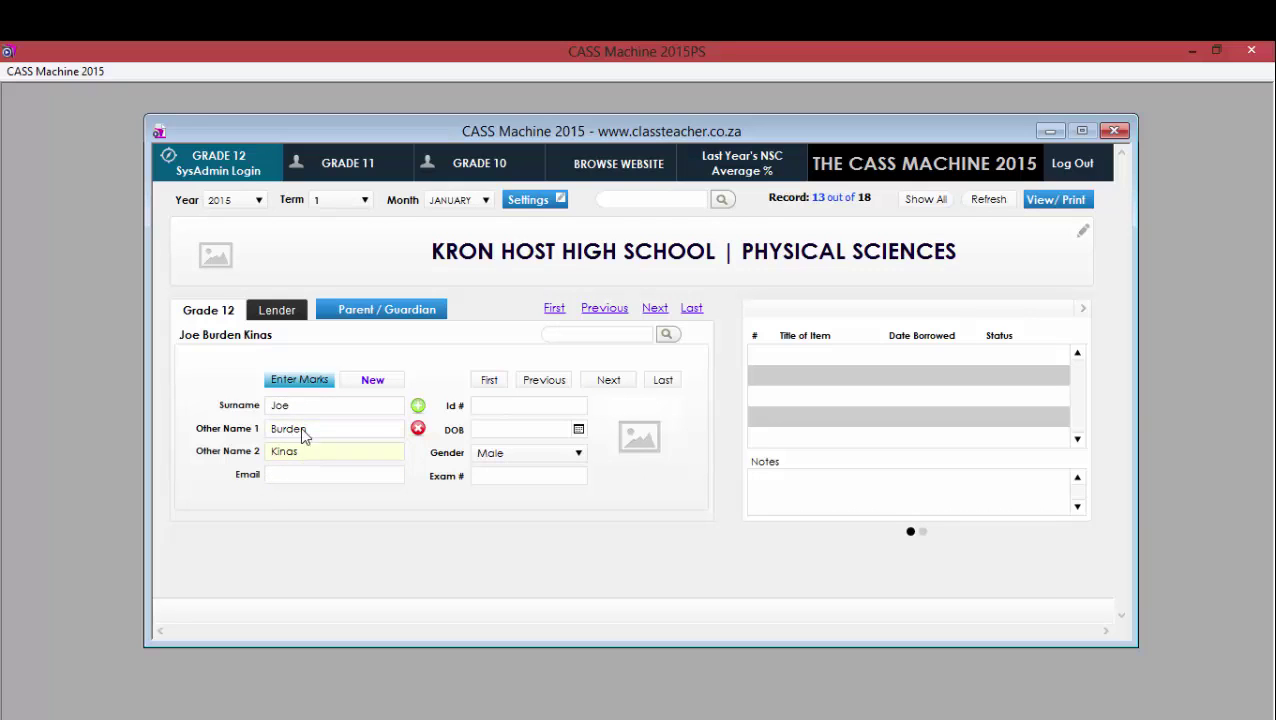
Page forward through the Grade 12 learner records to the last one.
click(612, 384)
click(612, 383)
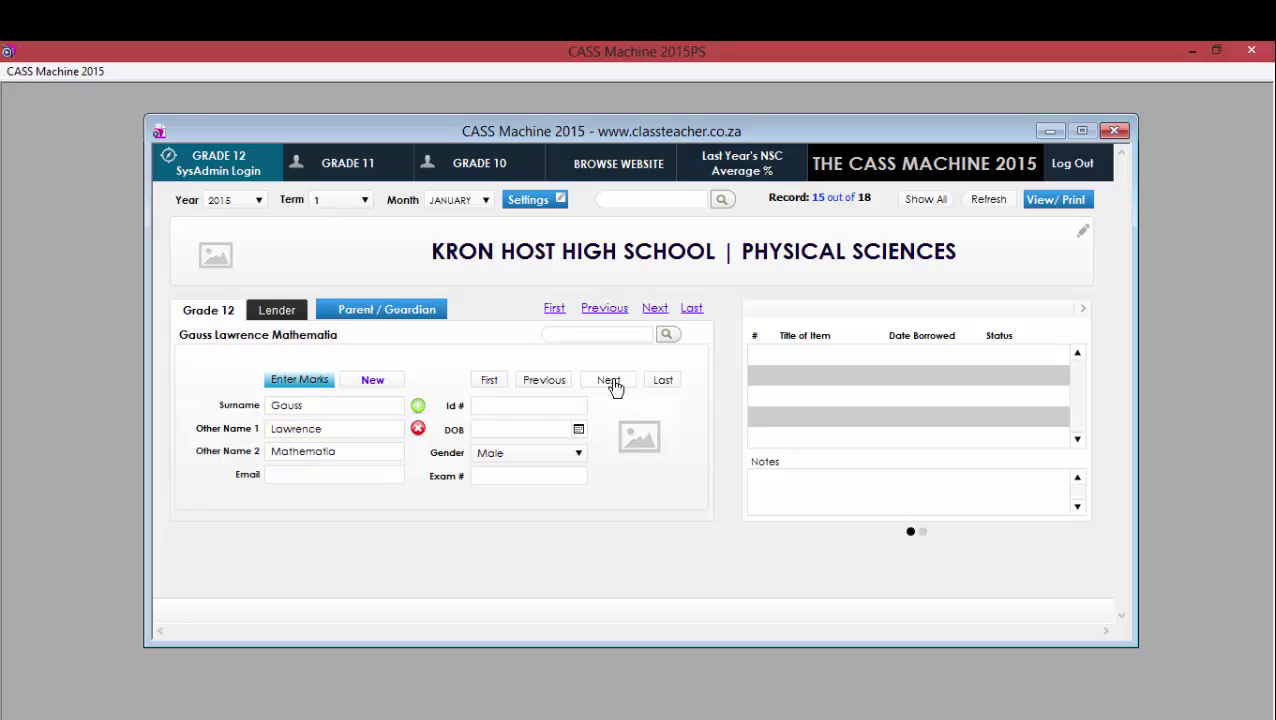
click(612, 383)
click(612, 383)
click(612, 383)
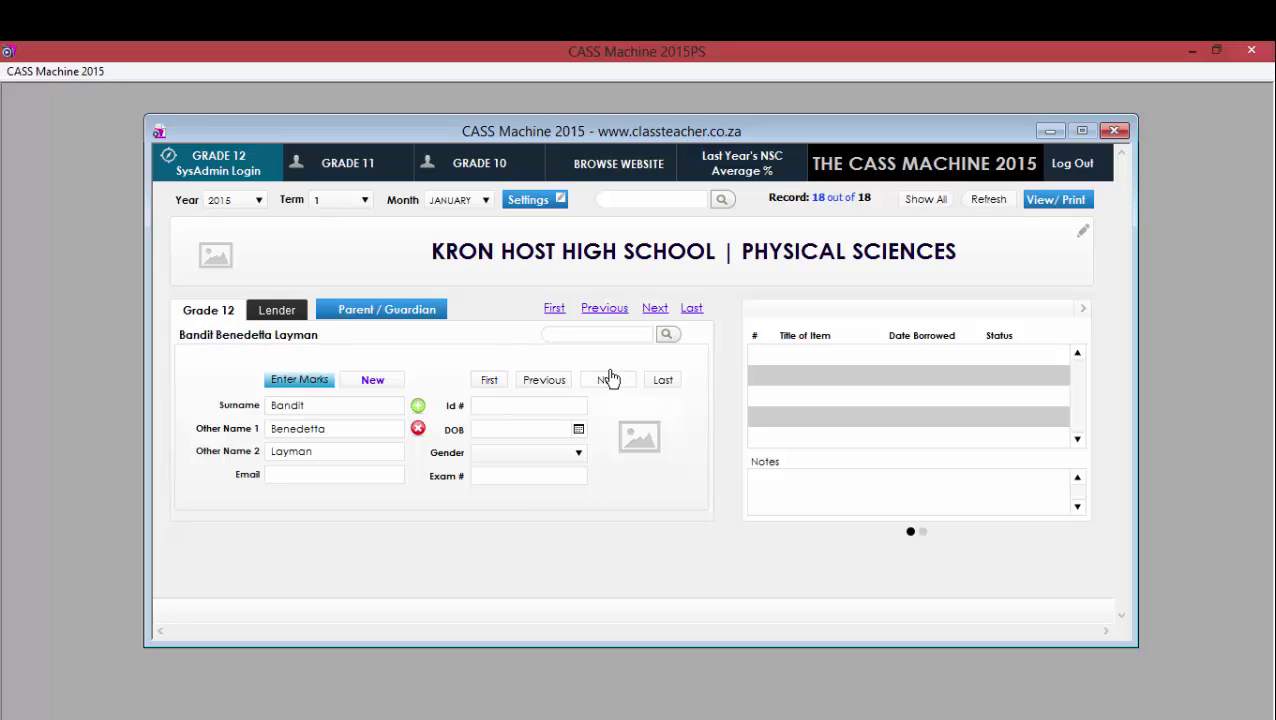
Page back through the learner records, then jump between the first and last records, ending on the first.
click(616, 310)
click(608, 314)
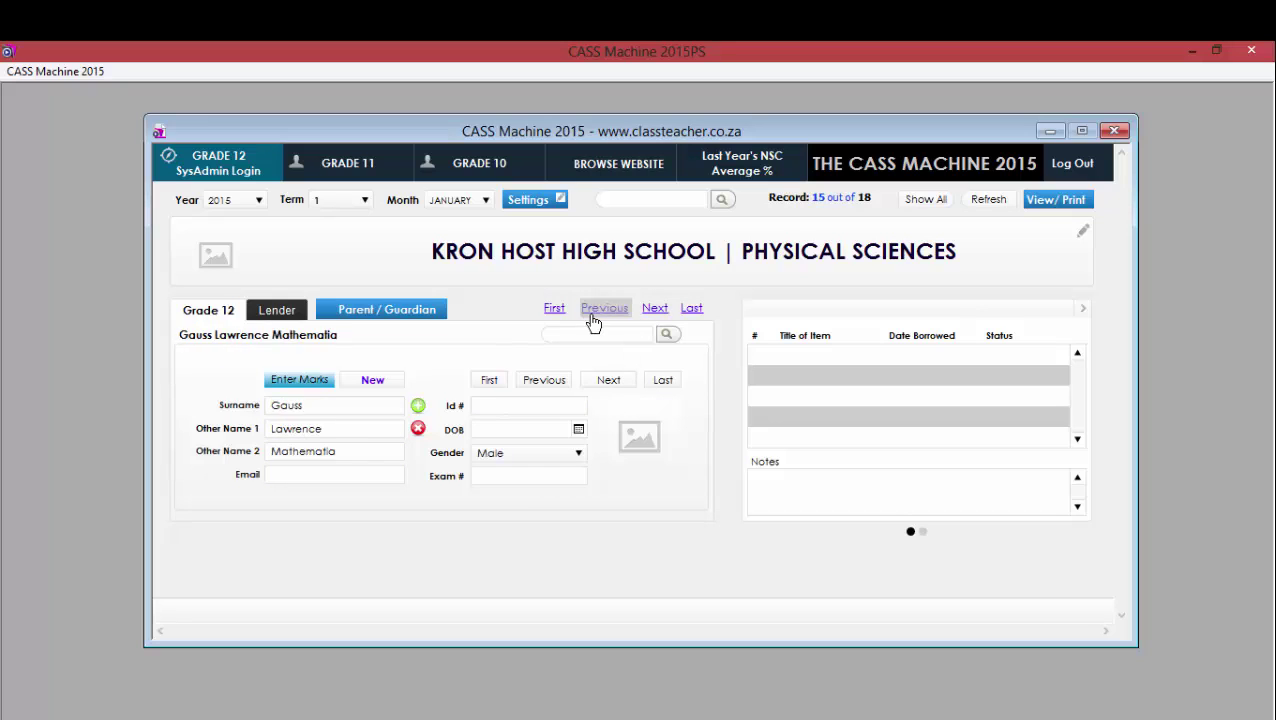
click(594, 316)
click(555, 310)
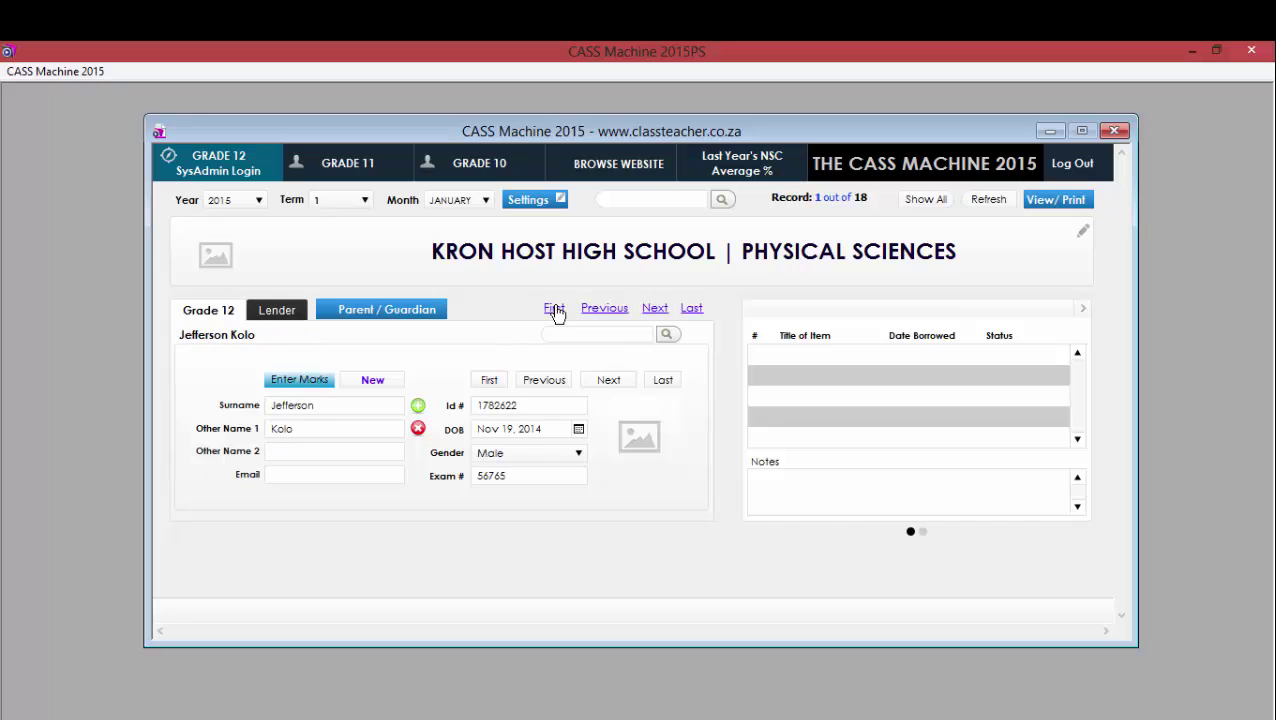
click(692, 310)
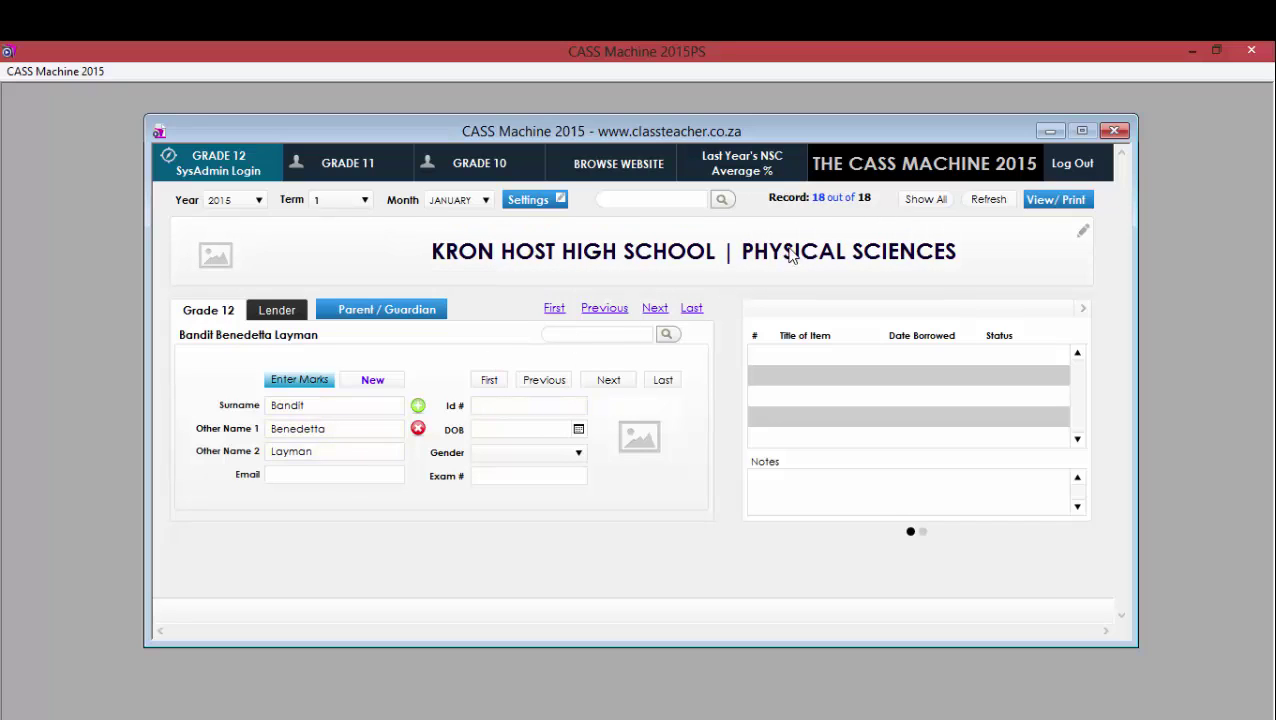
click(553, 308)
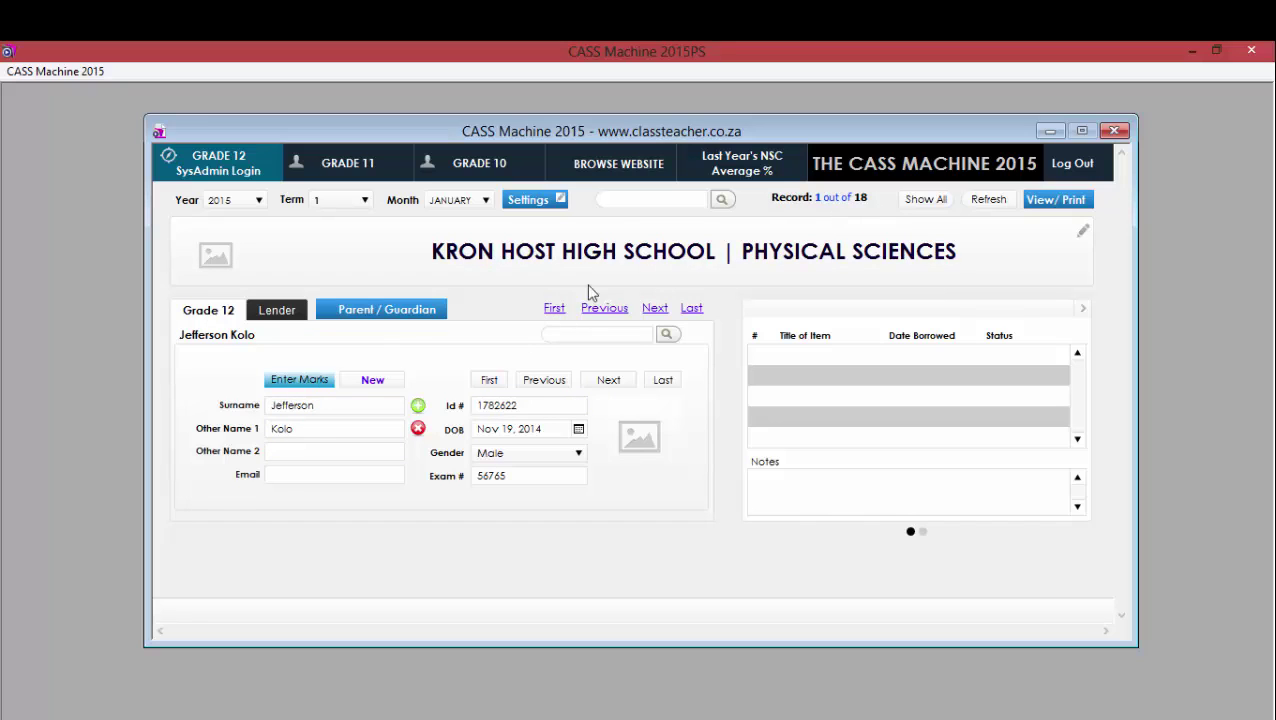
Page forward from the first learner record to record 8.
click(656, 312)
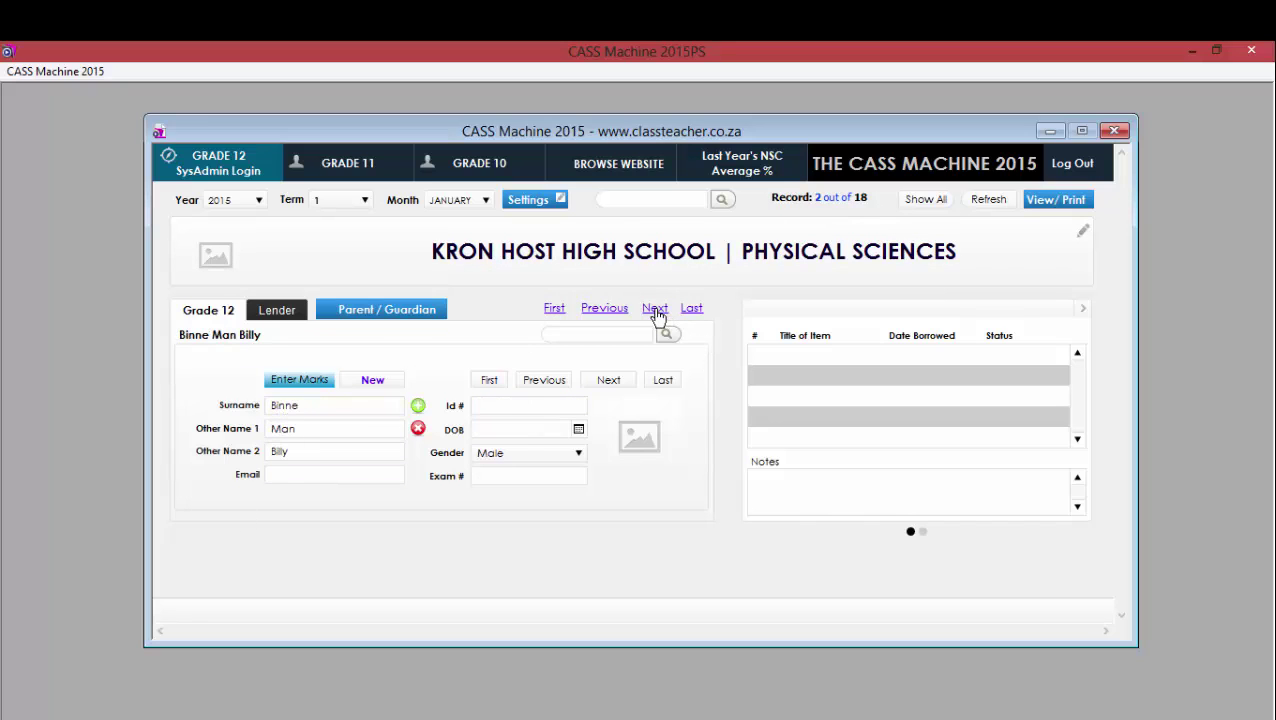
double_click(655, 309)
double_click(655, 309)
double_click(655, 309)
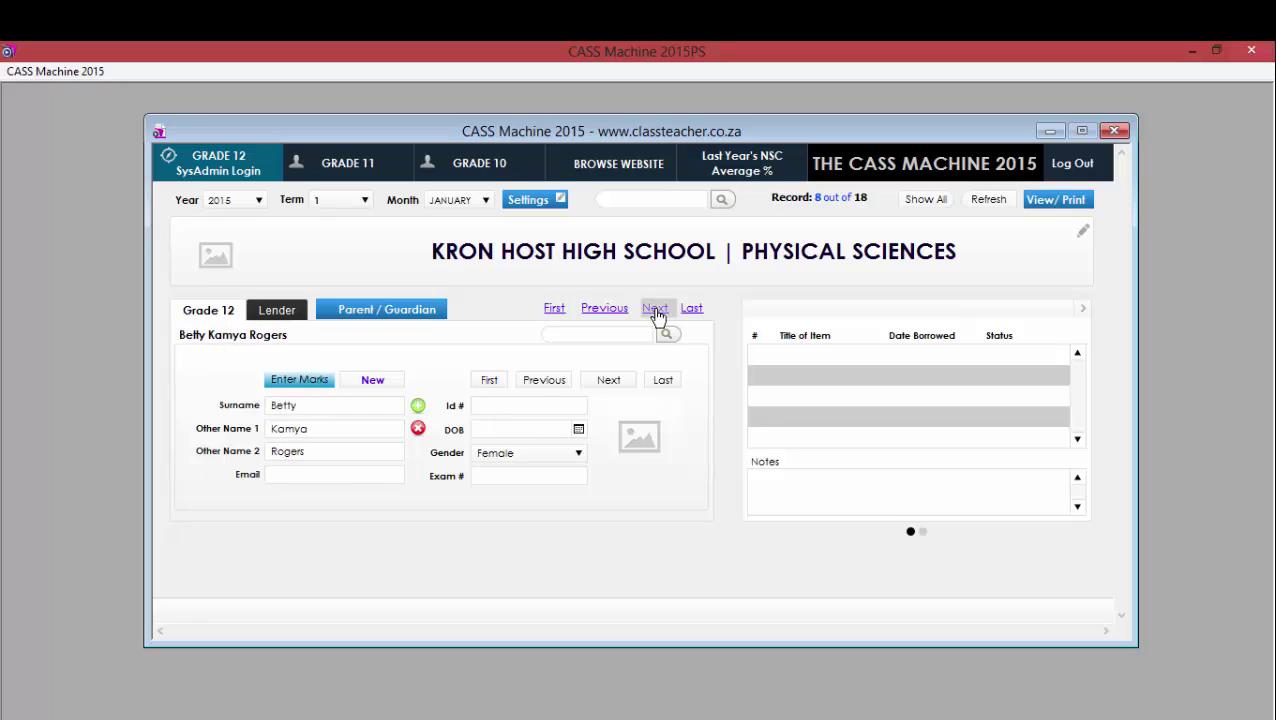
Page forward through the Grade 12 learner records from record 8 to record 14.
triple_click(655, 309)
click(656, 312)
click(658, 314)
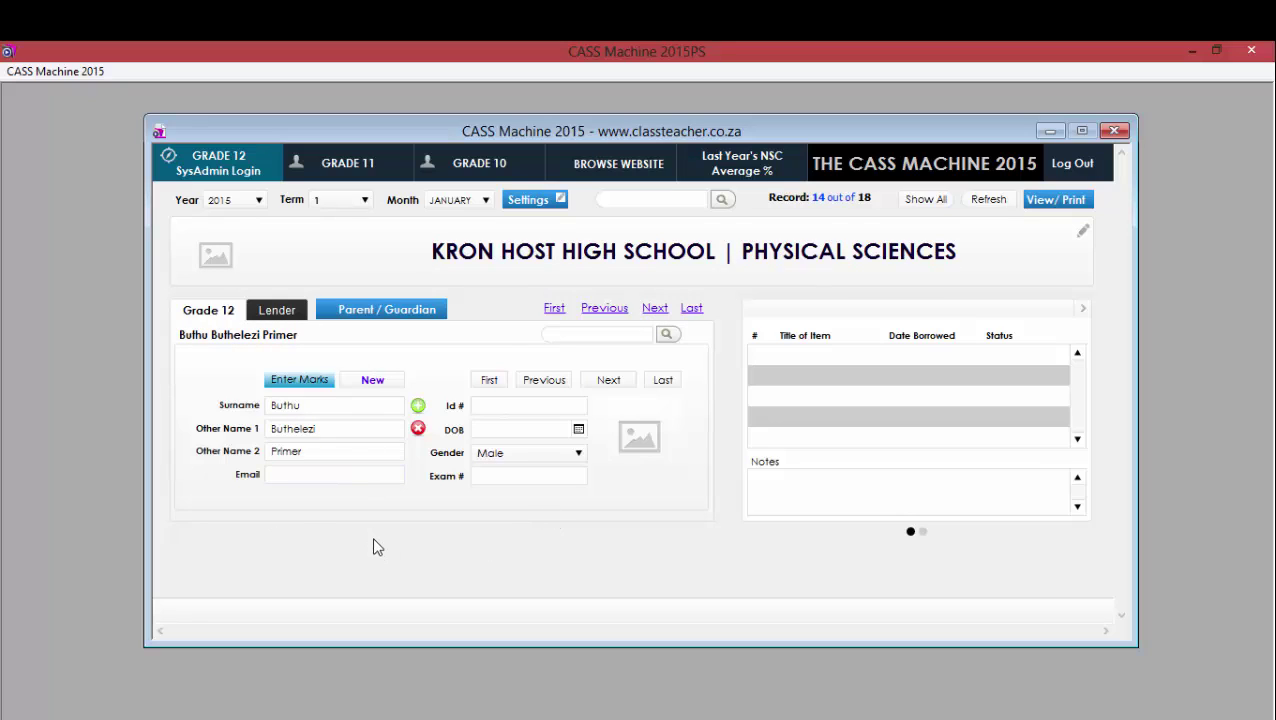
Add a new Grade 12 learner record with the learner's surname and two other names, and set the gender to Male.
click(418, 408)
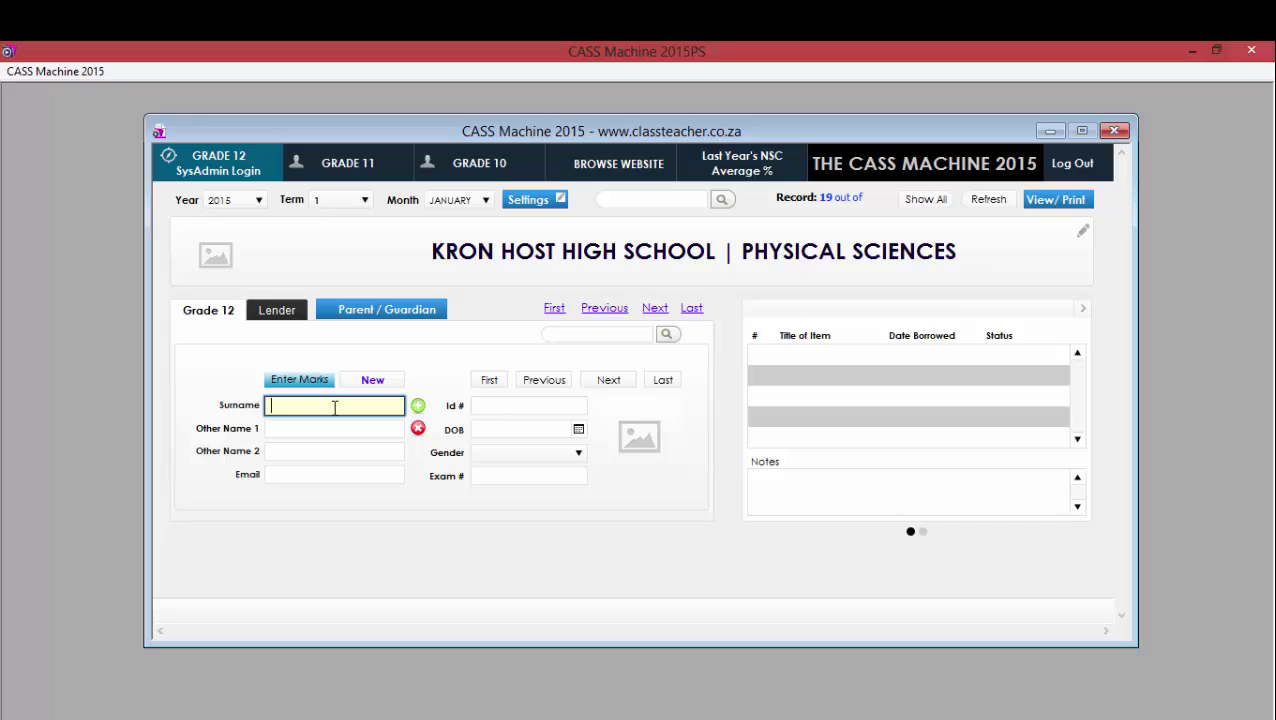
text(than)
key(Tab)
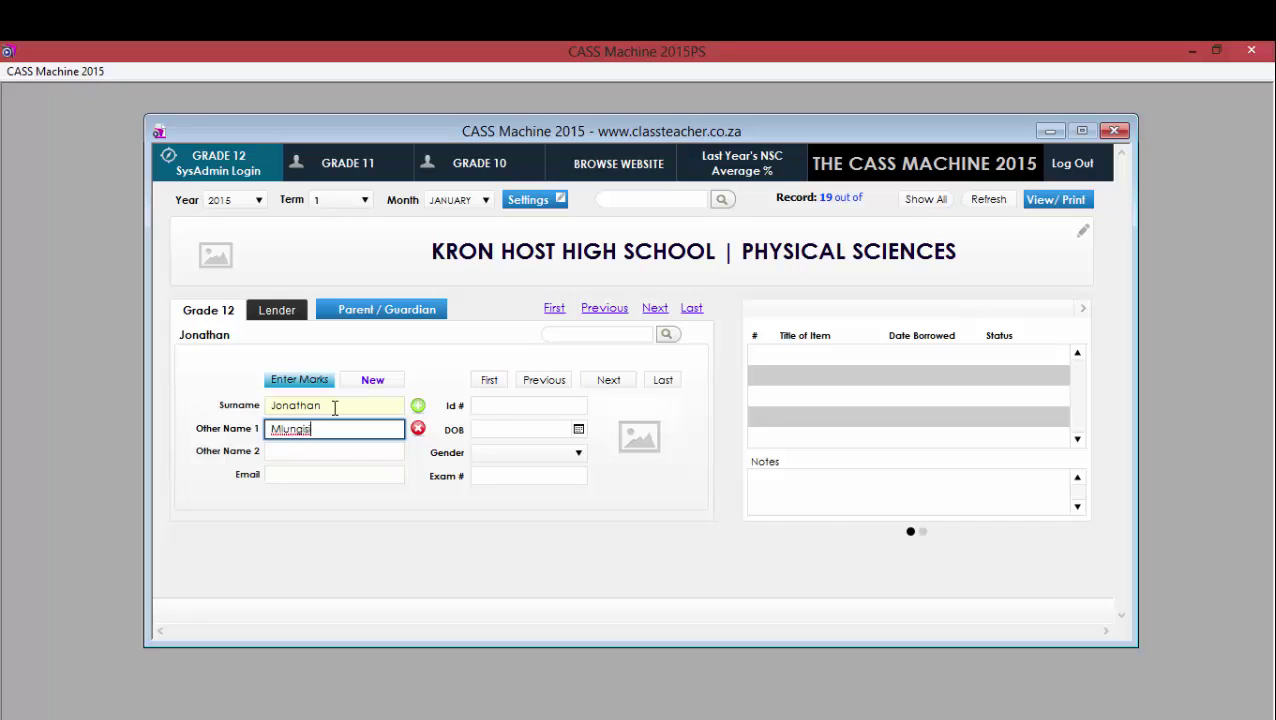
key(Tab)
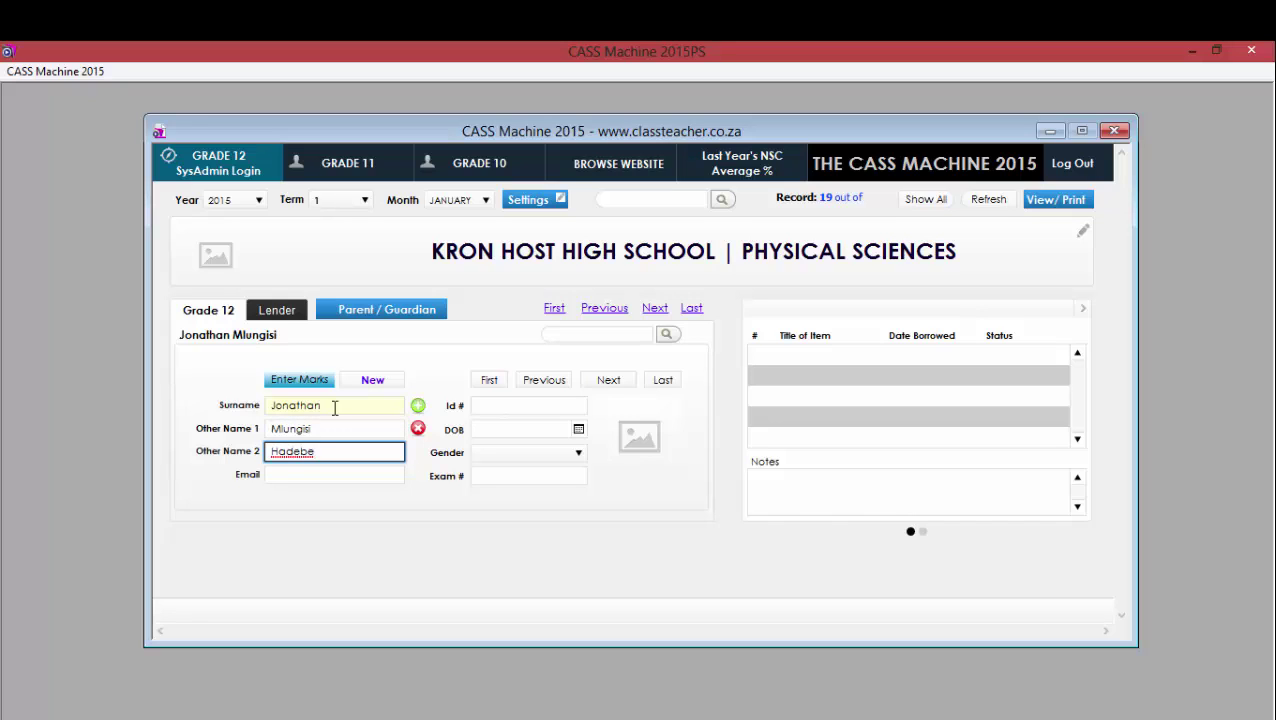
click(490, 455)
click(484, 464)
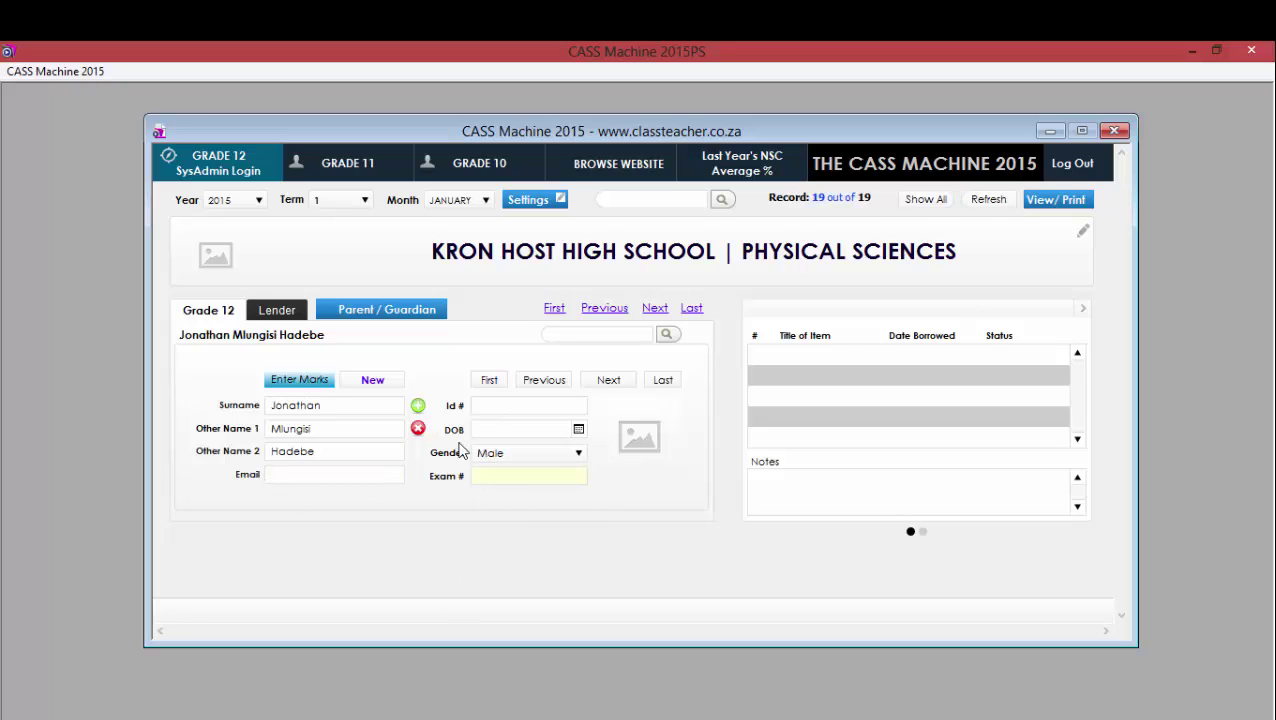
Add another Grade 12 learner record with the surname and both other names filled in, and set the gender to Female.
click(418, 407)
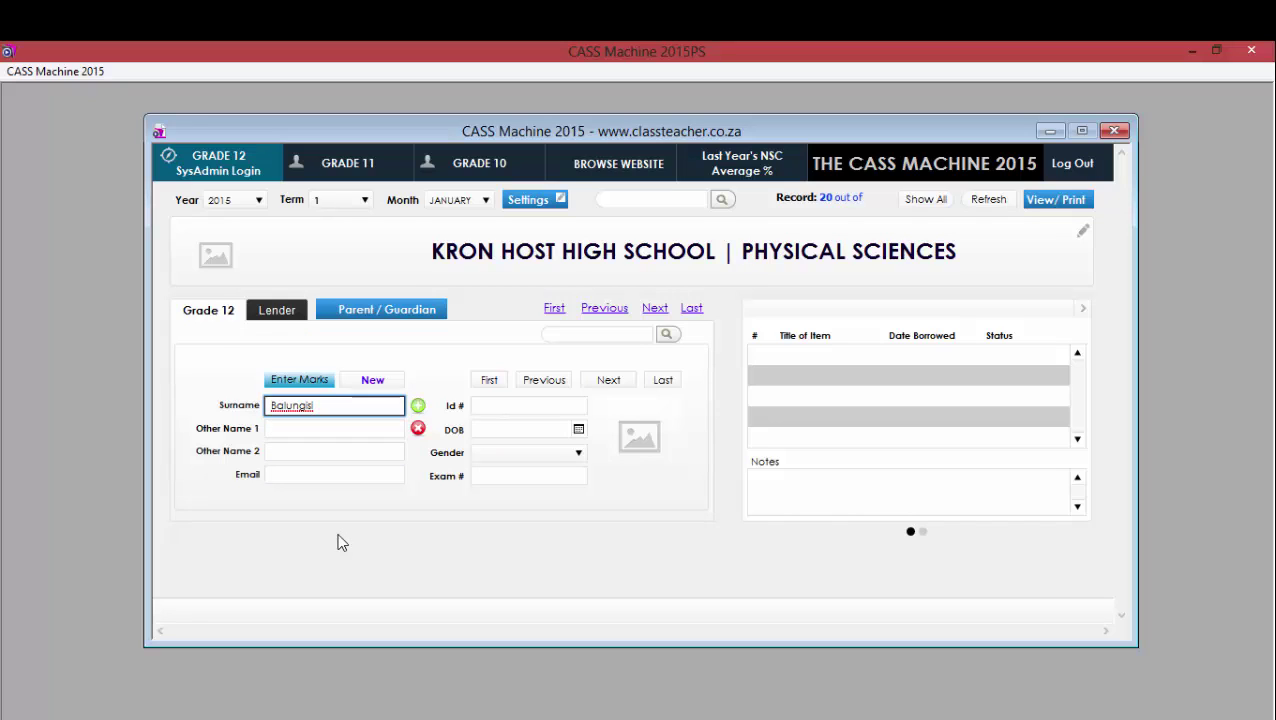
key(Tab)
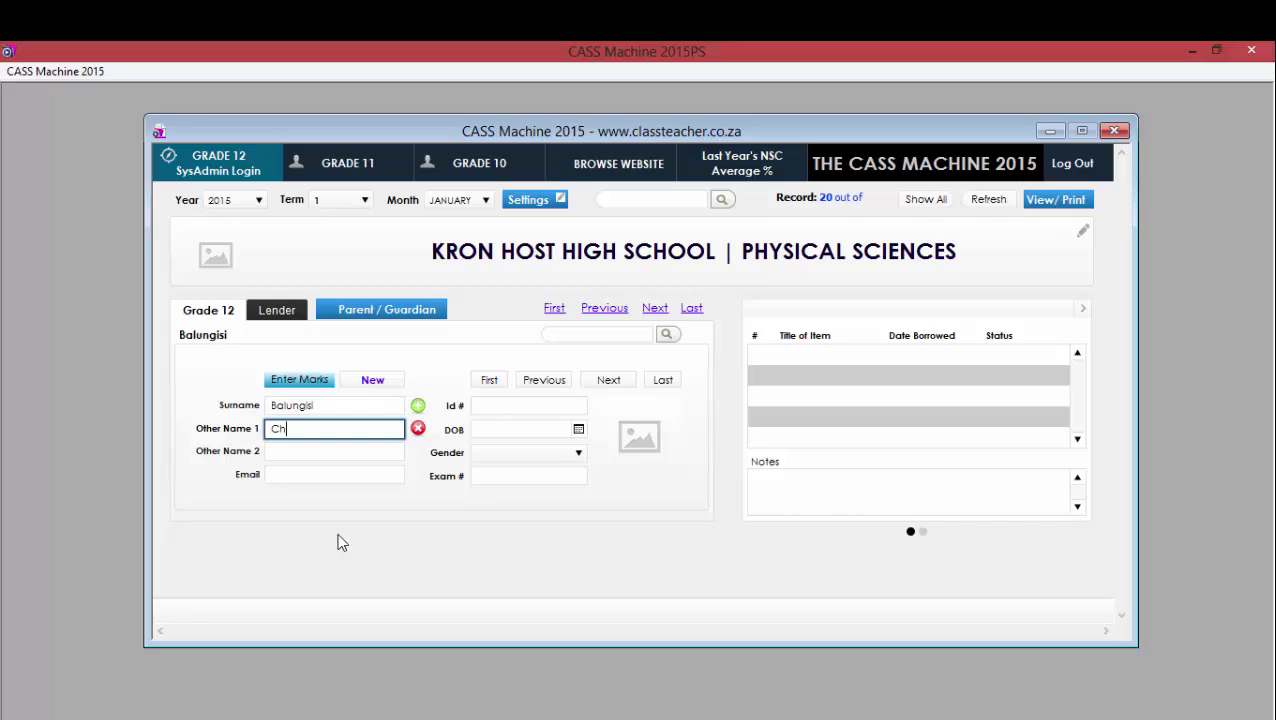
key(Tab)
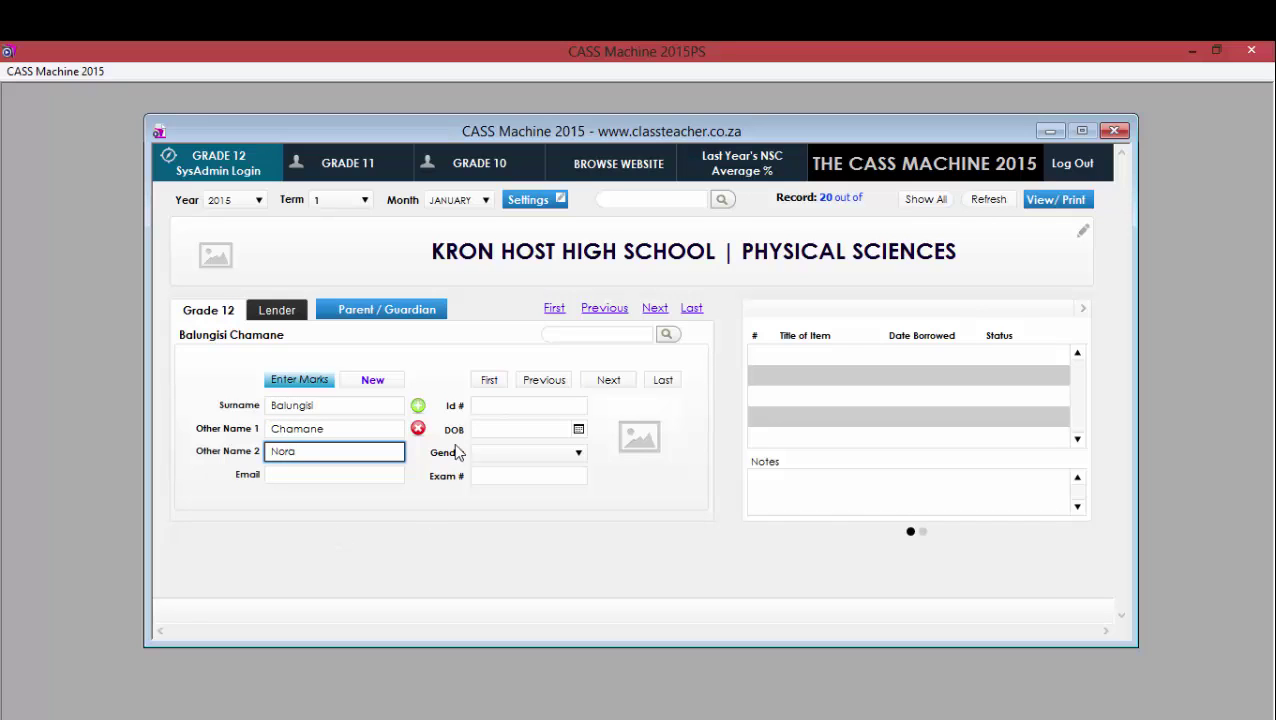
click(507, 454)
click(512, 475)
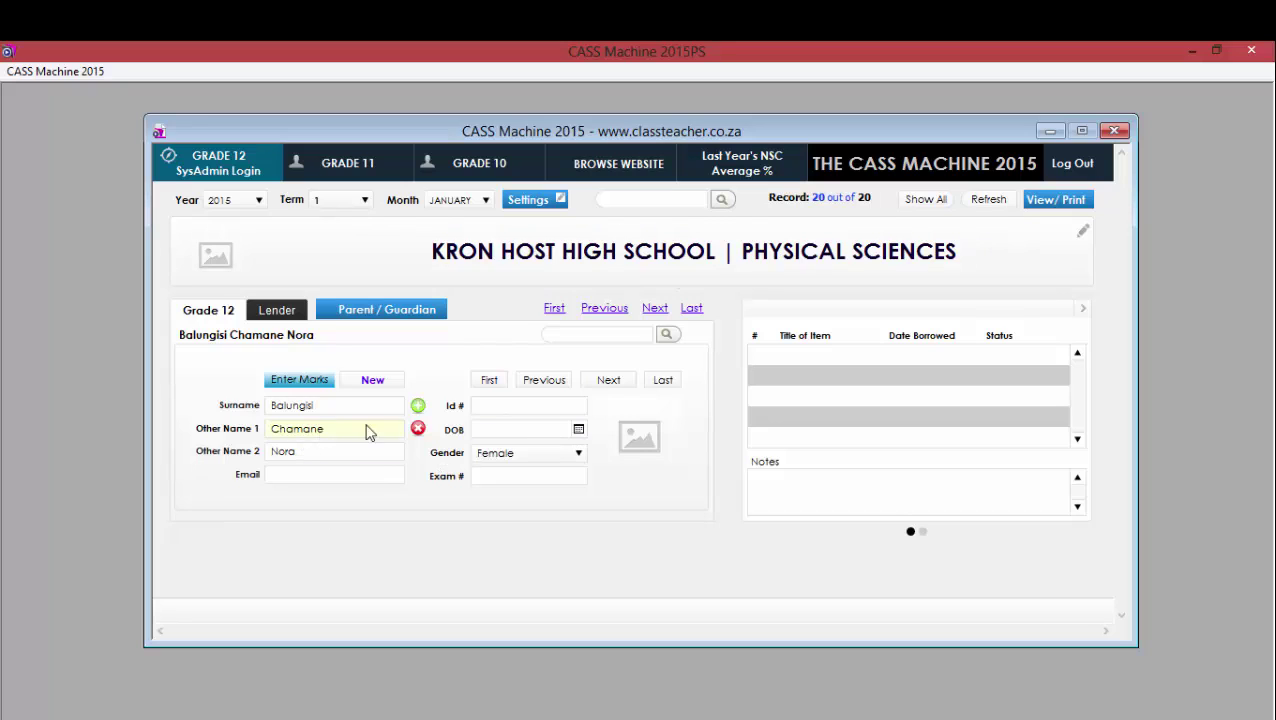
Go back to learner record 19, look at its mark entry form, and close the form.
click(556, 383)
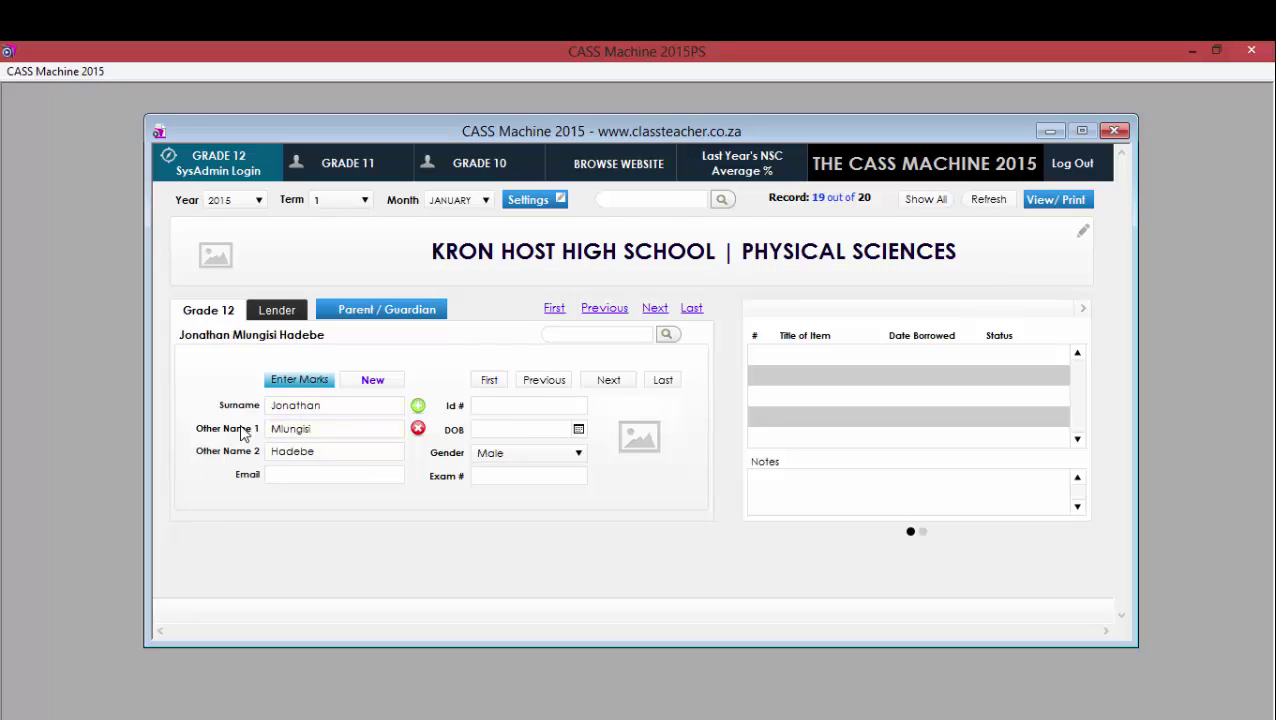
click(295, 382)
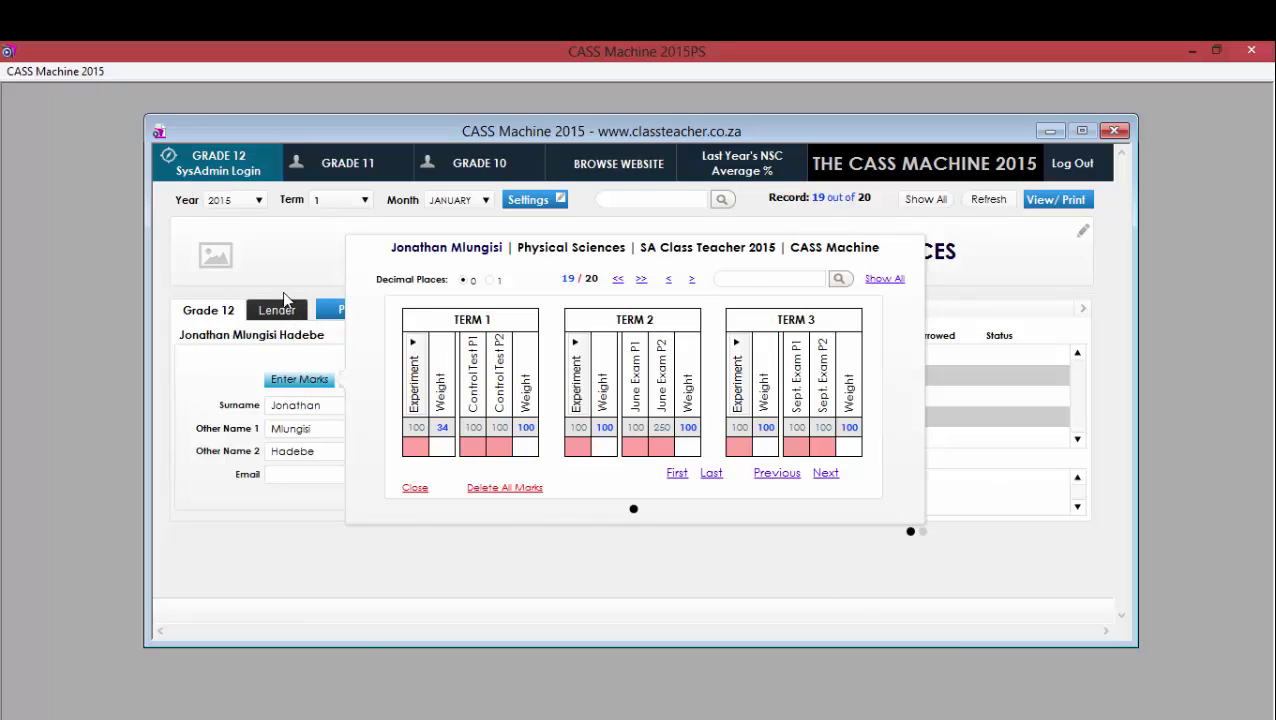
click(701, 556)
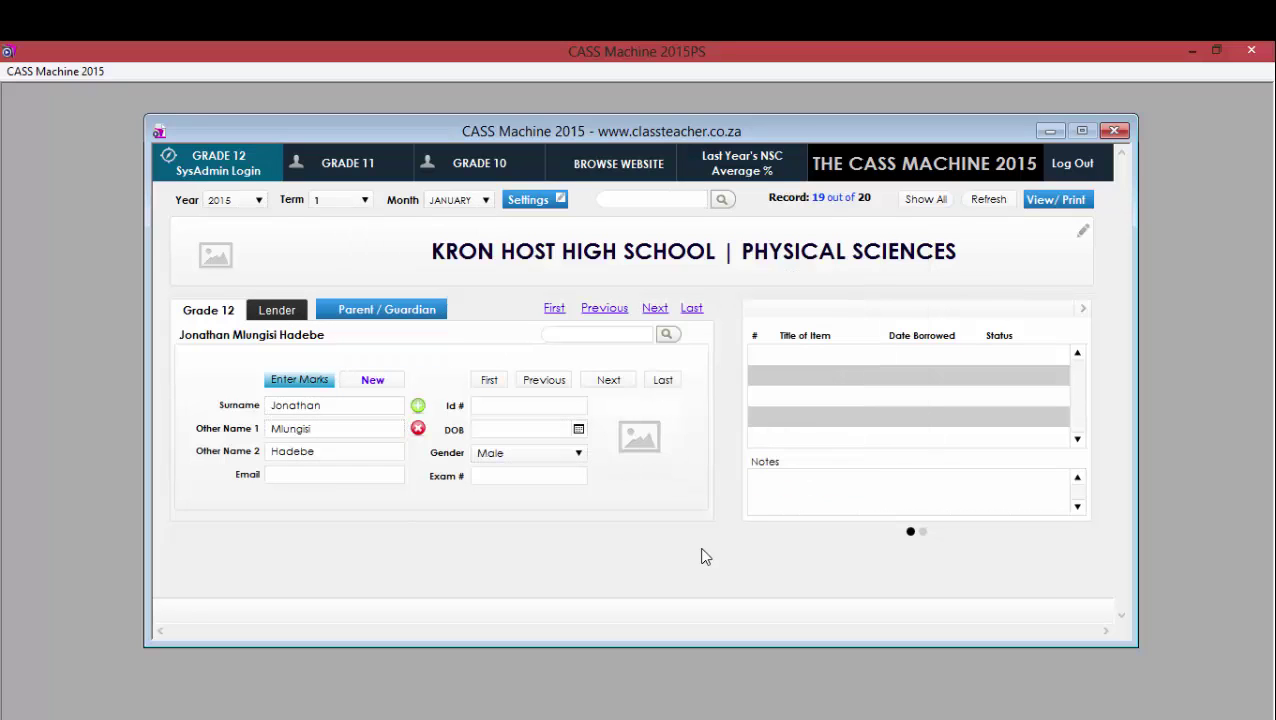
View the G12 Final CASS report with the notice moved clear of the recording sheet, then close the report.
click(1050, 200)
click(758, 203)
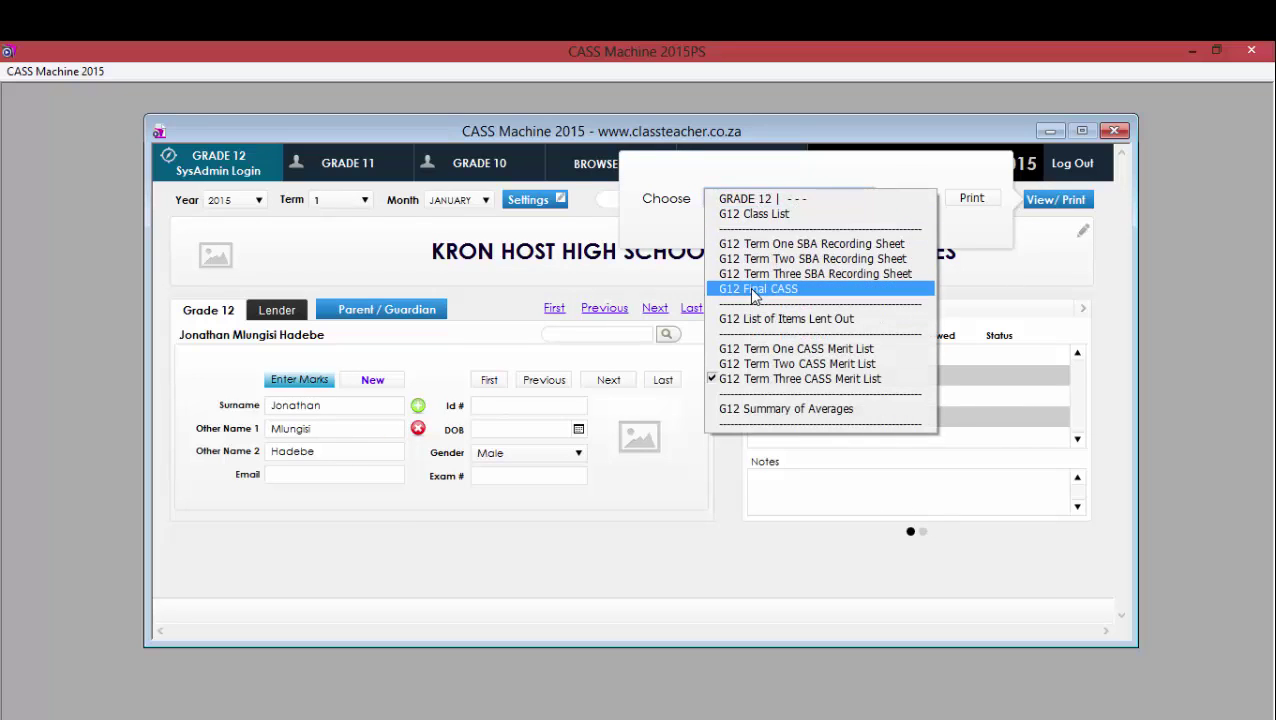
click(754, 289)
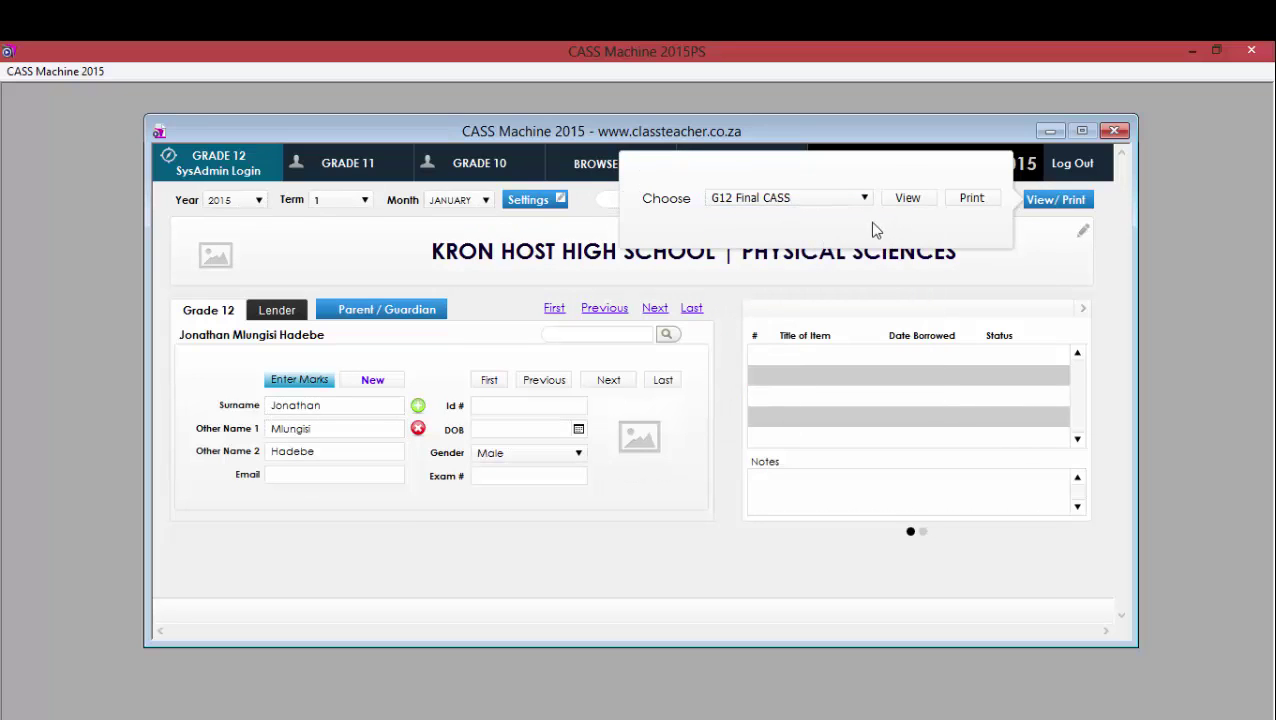
click(910, 200)
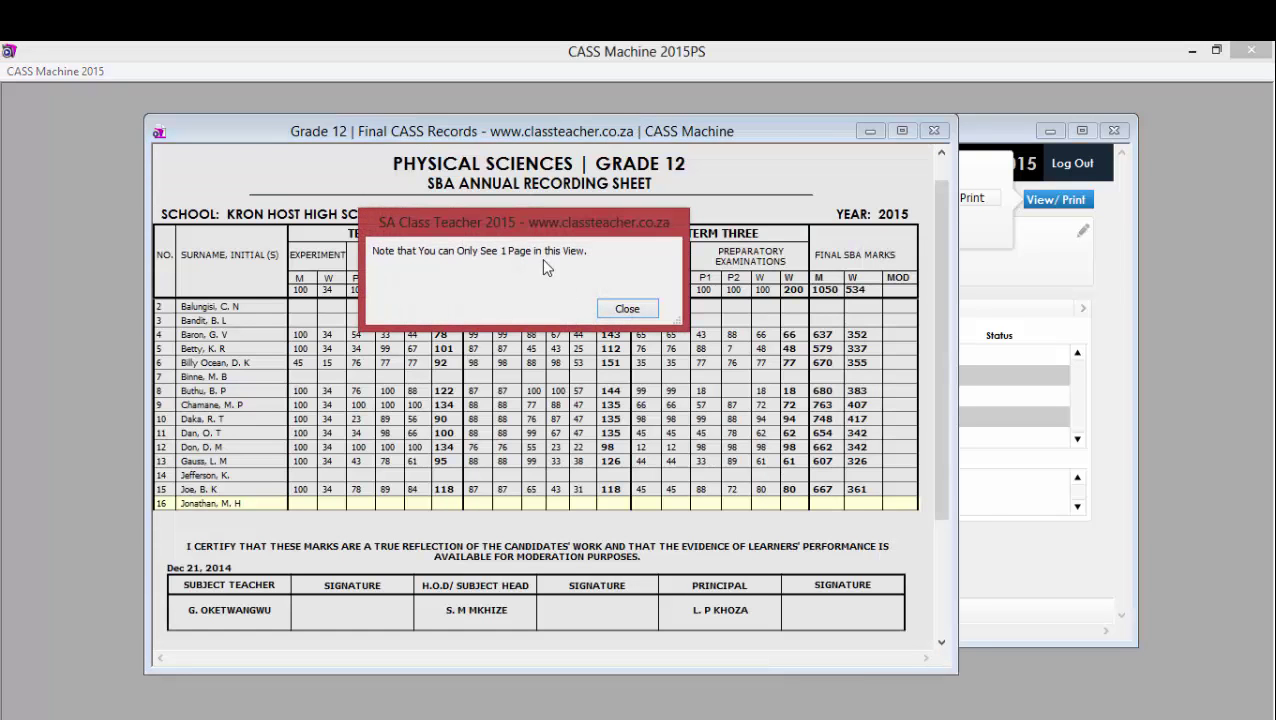
drag(524, 220, 1080, 247)
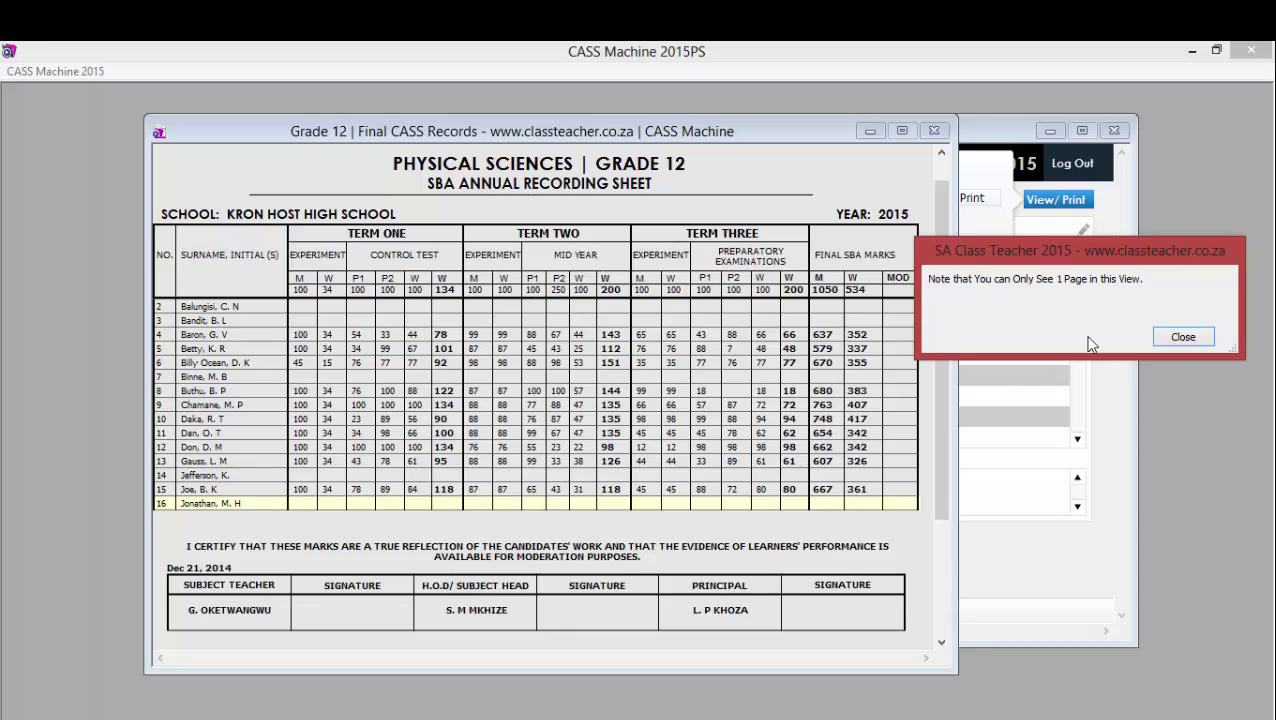
click(1183, 337)
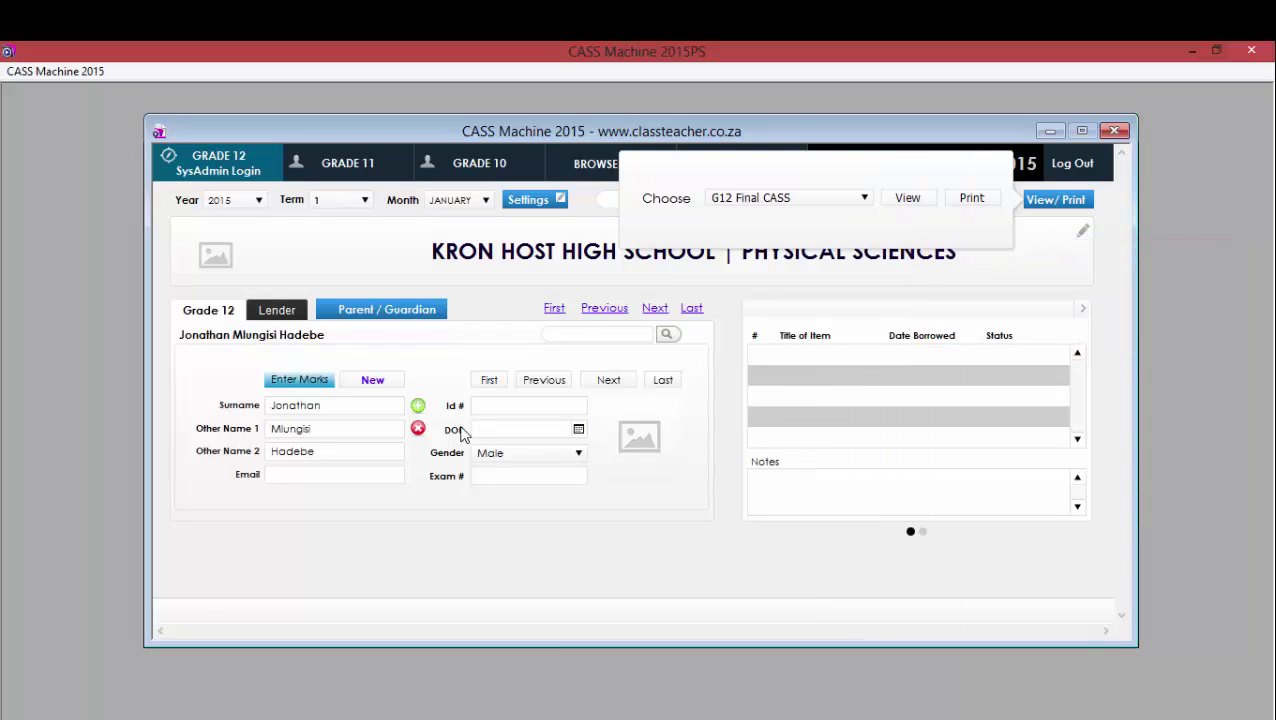
click(419, 560)
Examine the mark entry form of learner record 19, including its Decimal Places setting, and look over the application's file commands.
click(299, 380)
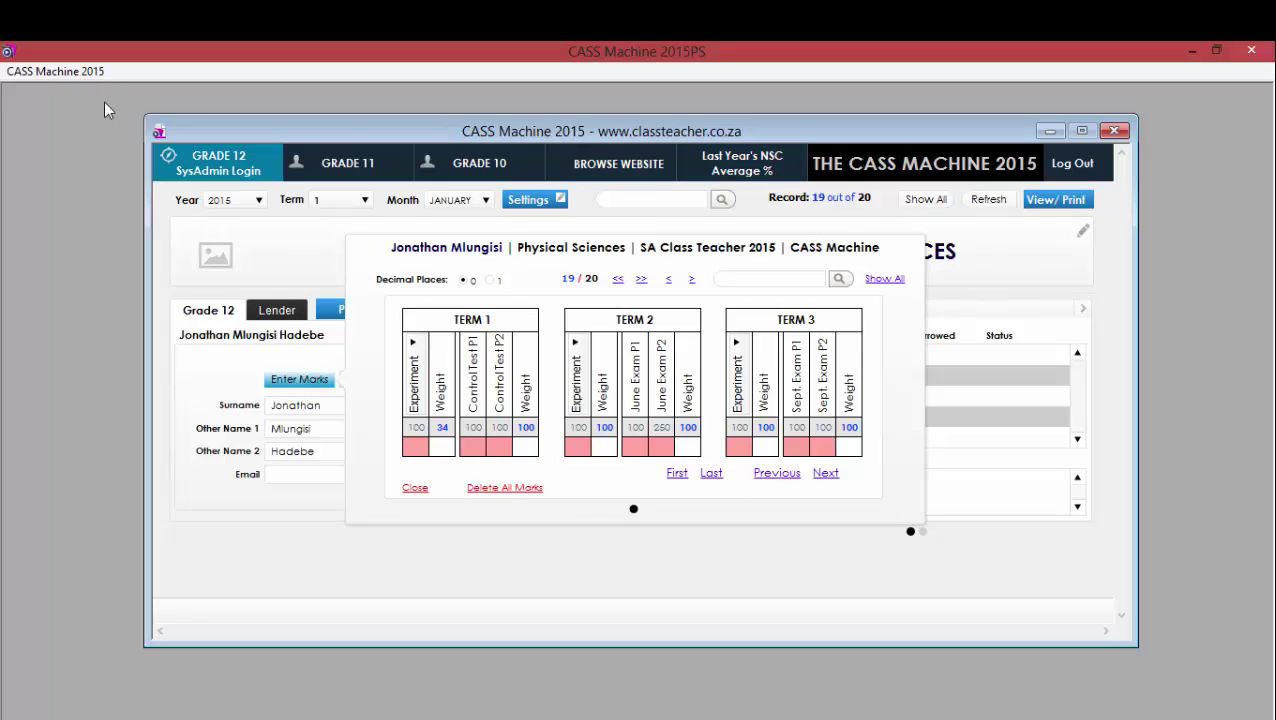
click(63, 71)
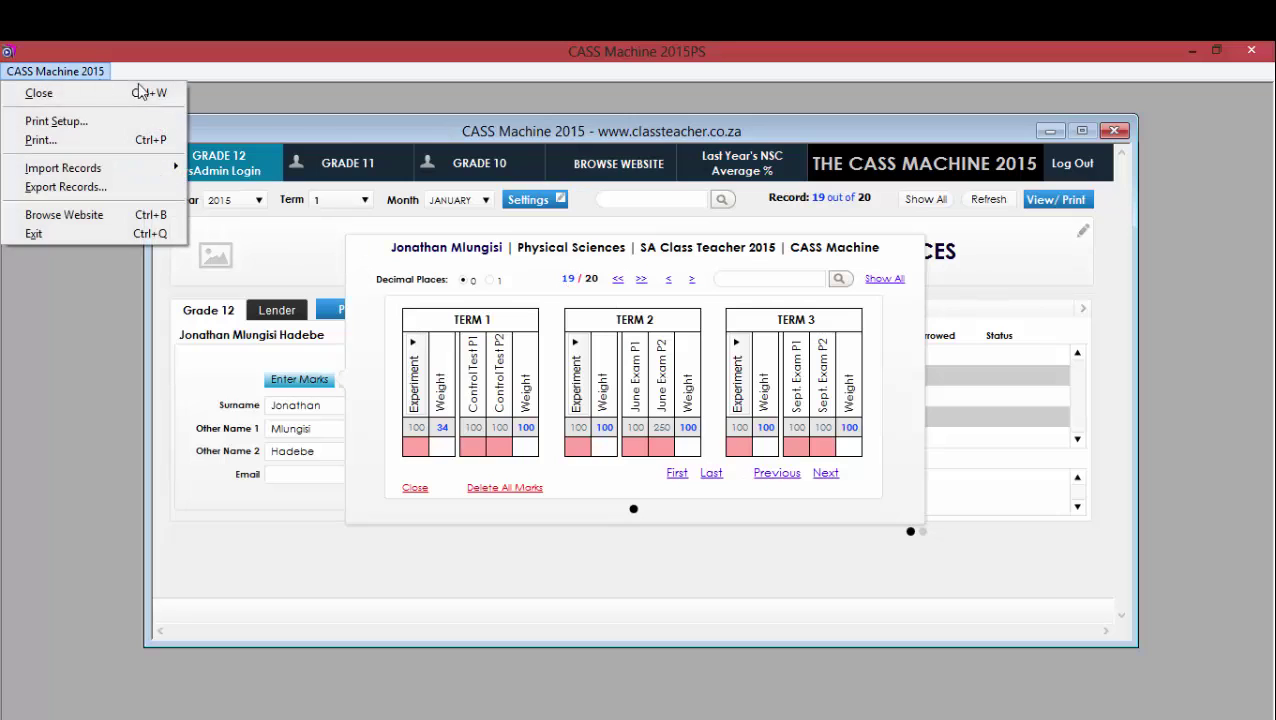
click(403, 140)
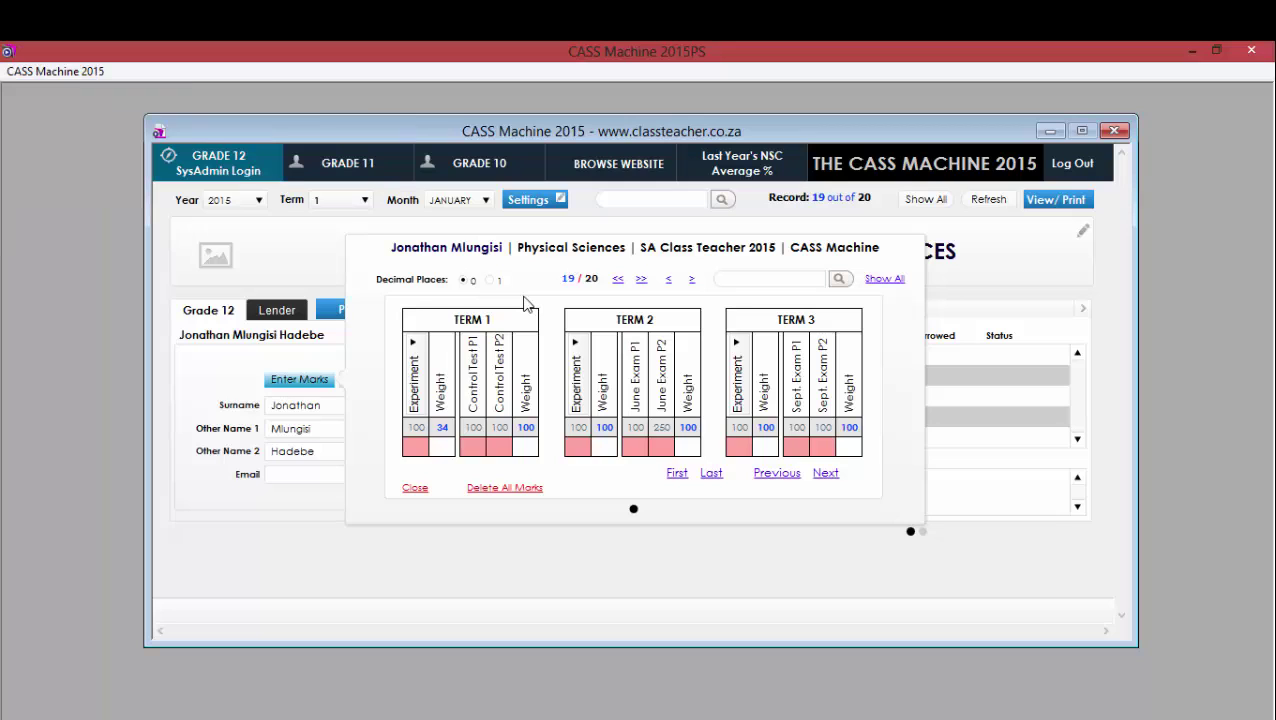
click(498, 530)
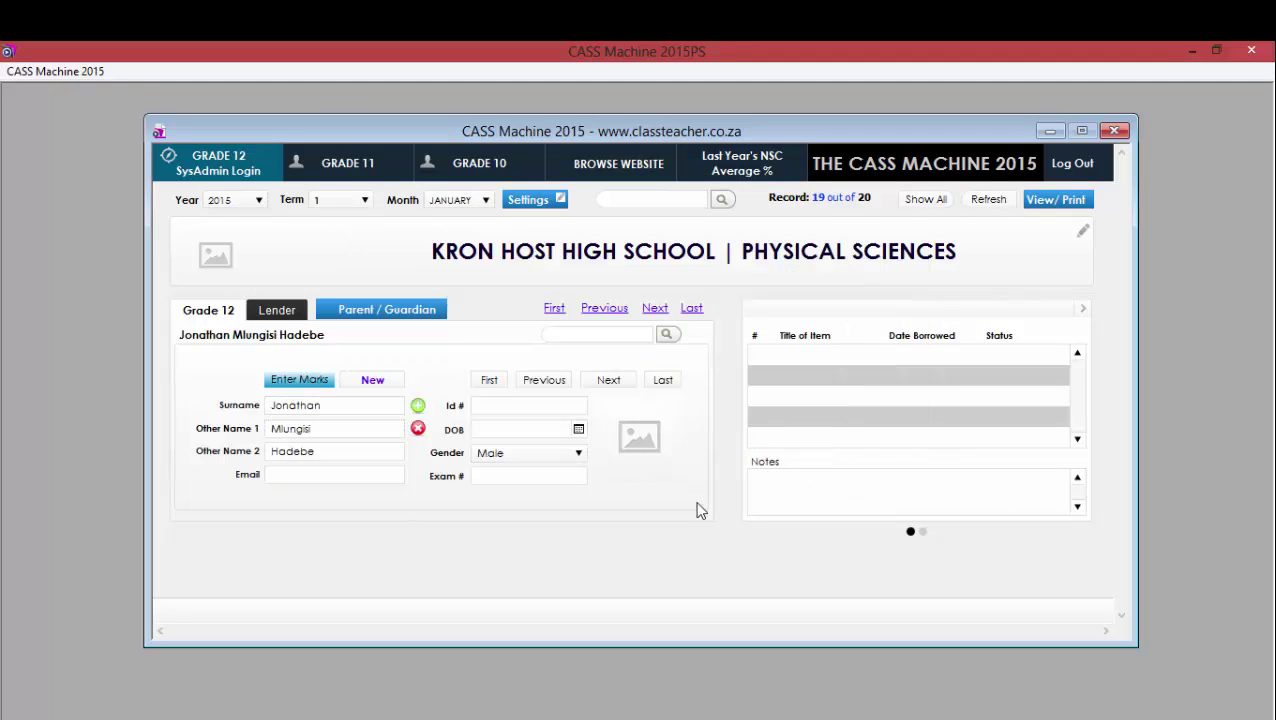
click(300, 380)
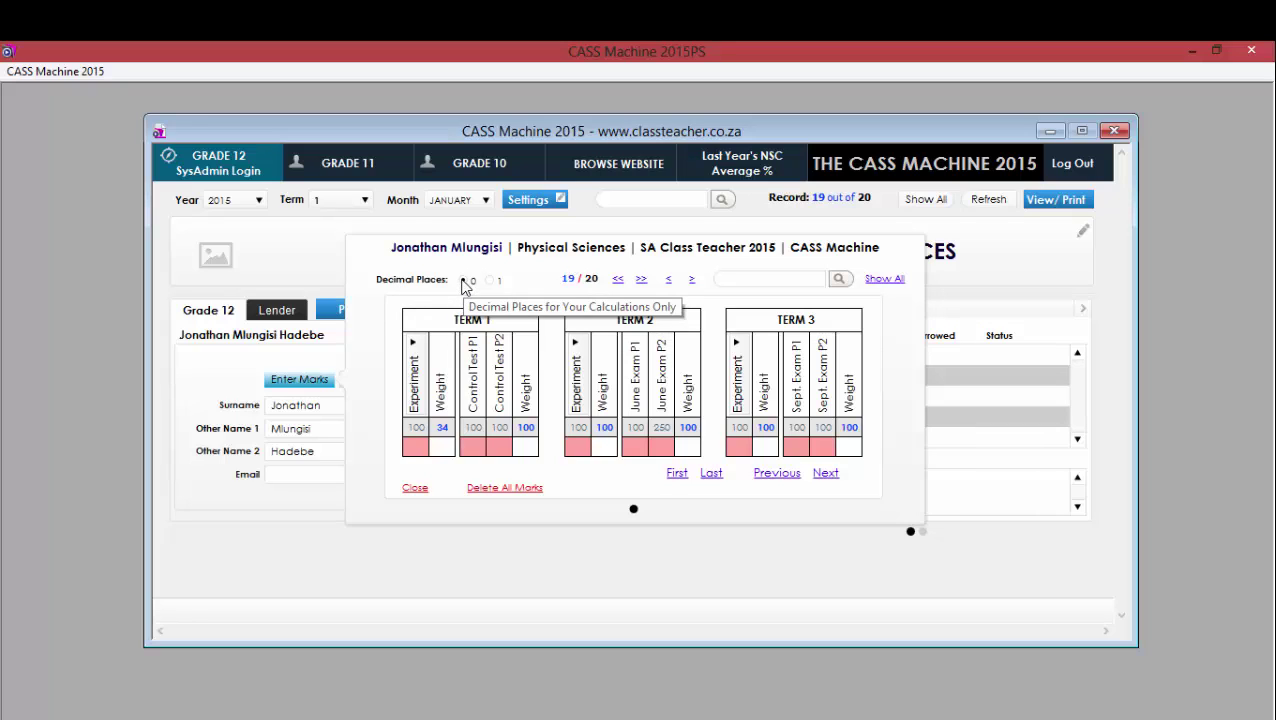
click(969, 485)
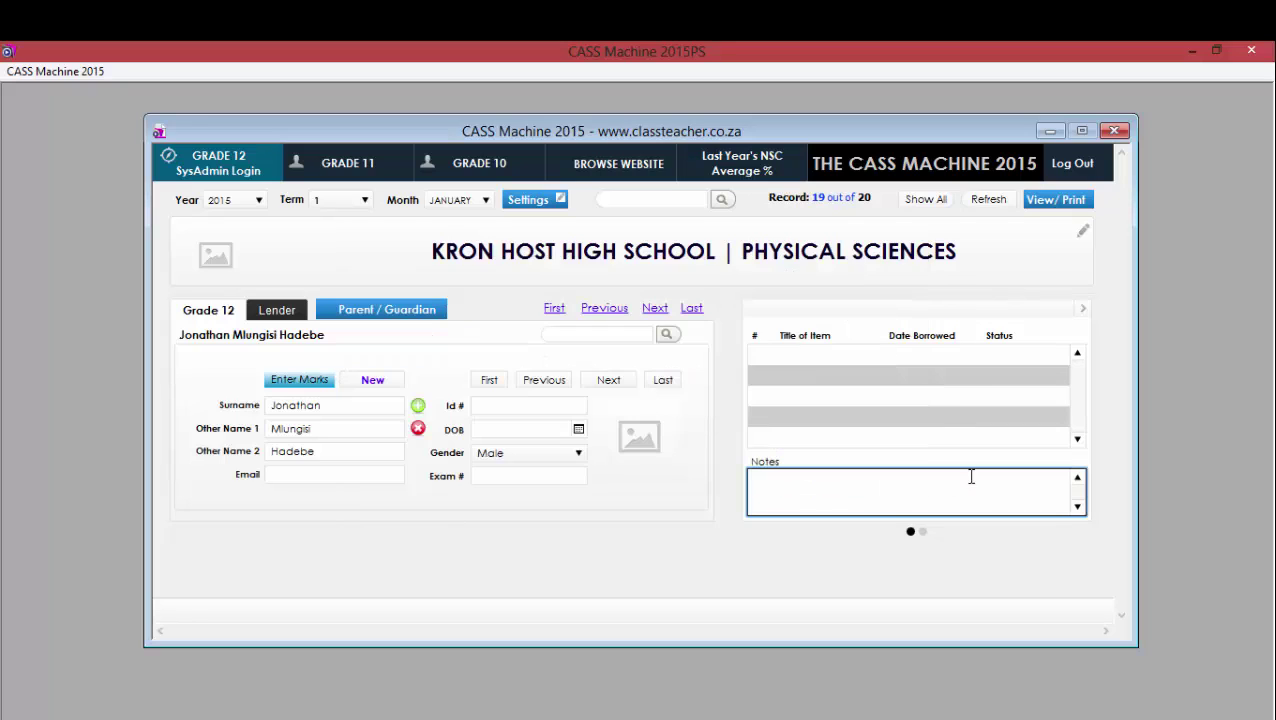
View the G12 Final CASS report again to check how the weighted marks are rounded, and close it.
click(1062, 202)
click(918, 204)
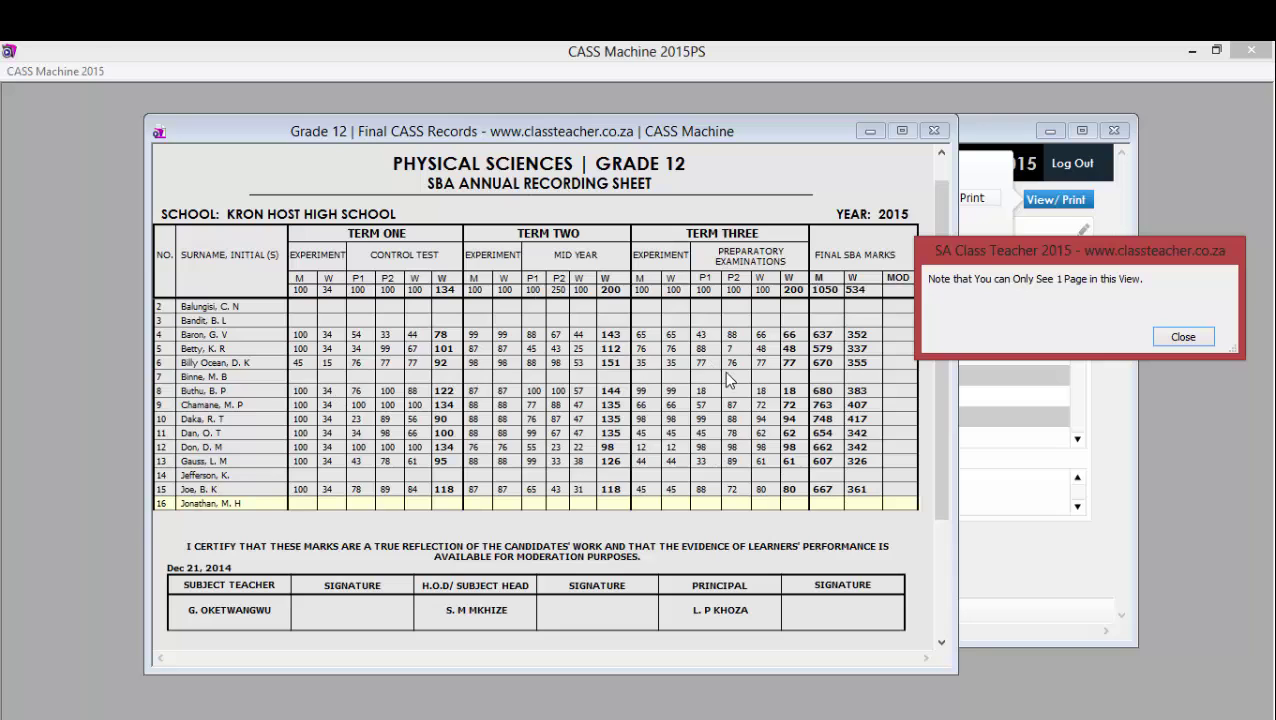
click(1183, 337)
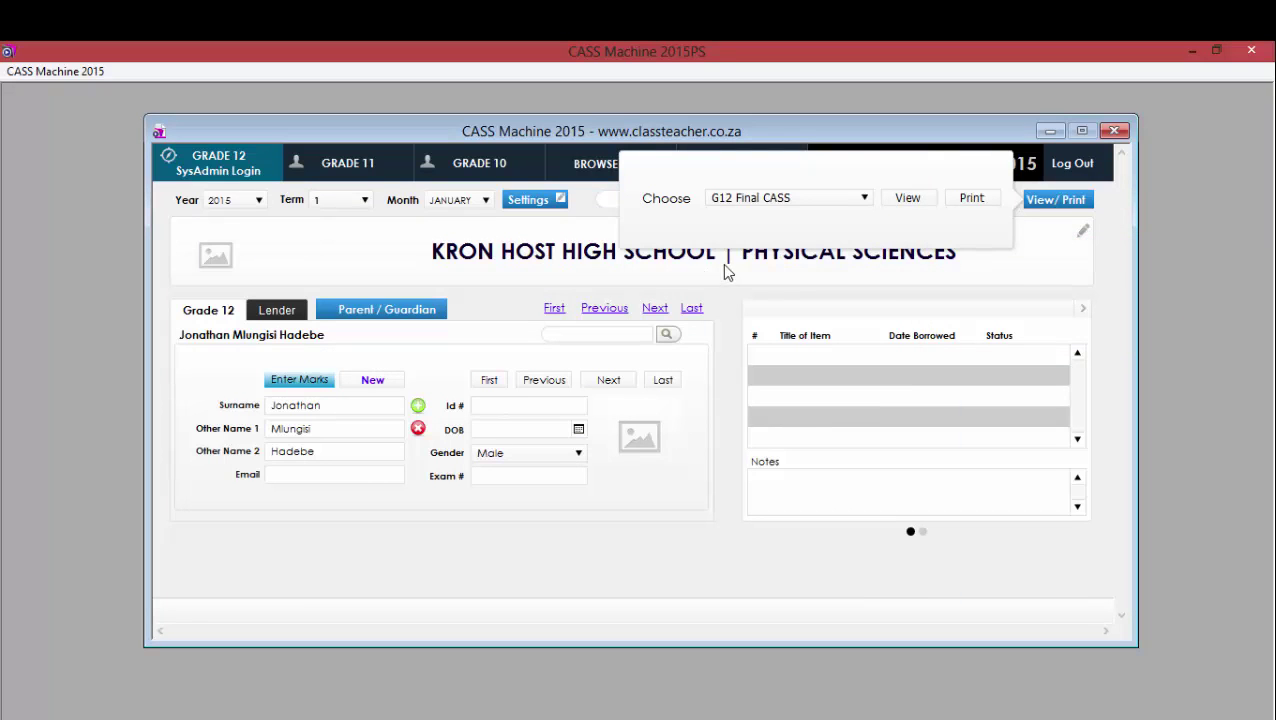
Set Decimal Places to 1 in the learner's mark entry form and close the form.
click(298, 379)
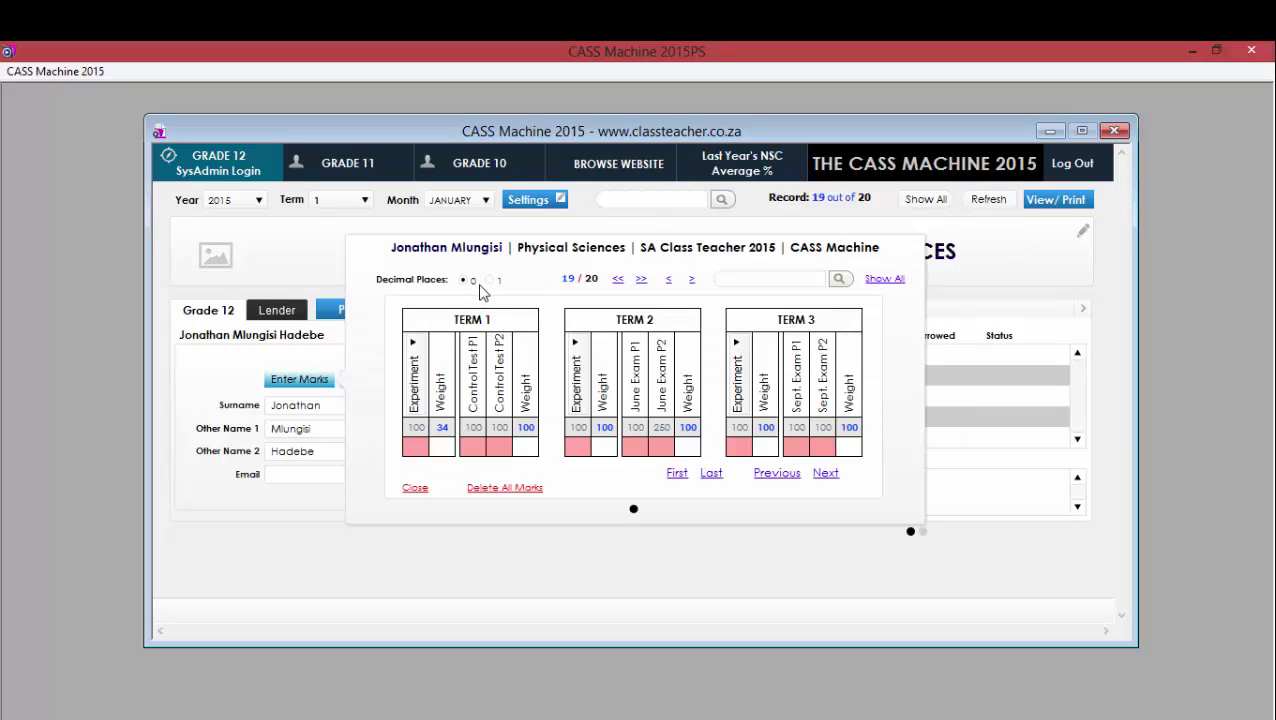
click(489, 281)
click(648, 538)
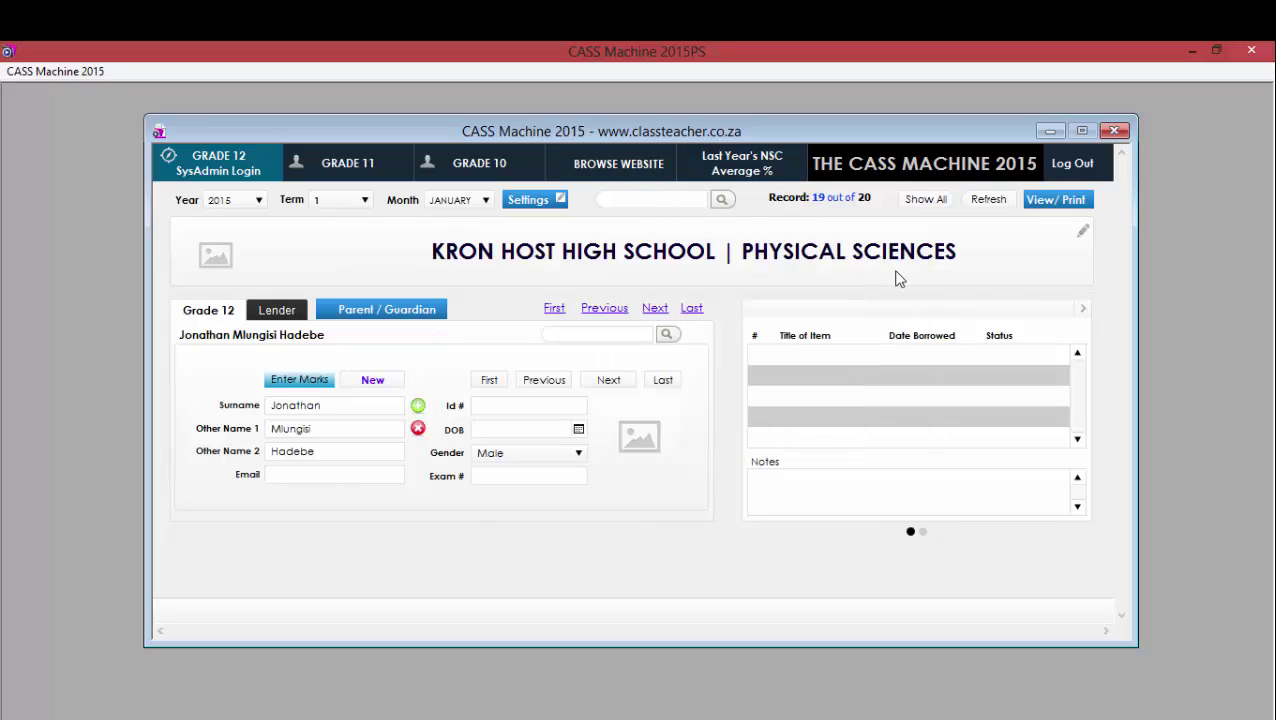
View the G12 Final CASS report with marks calculated to one decimal place, and close it.
click(1042, 199)
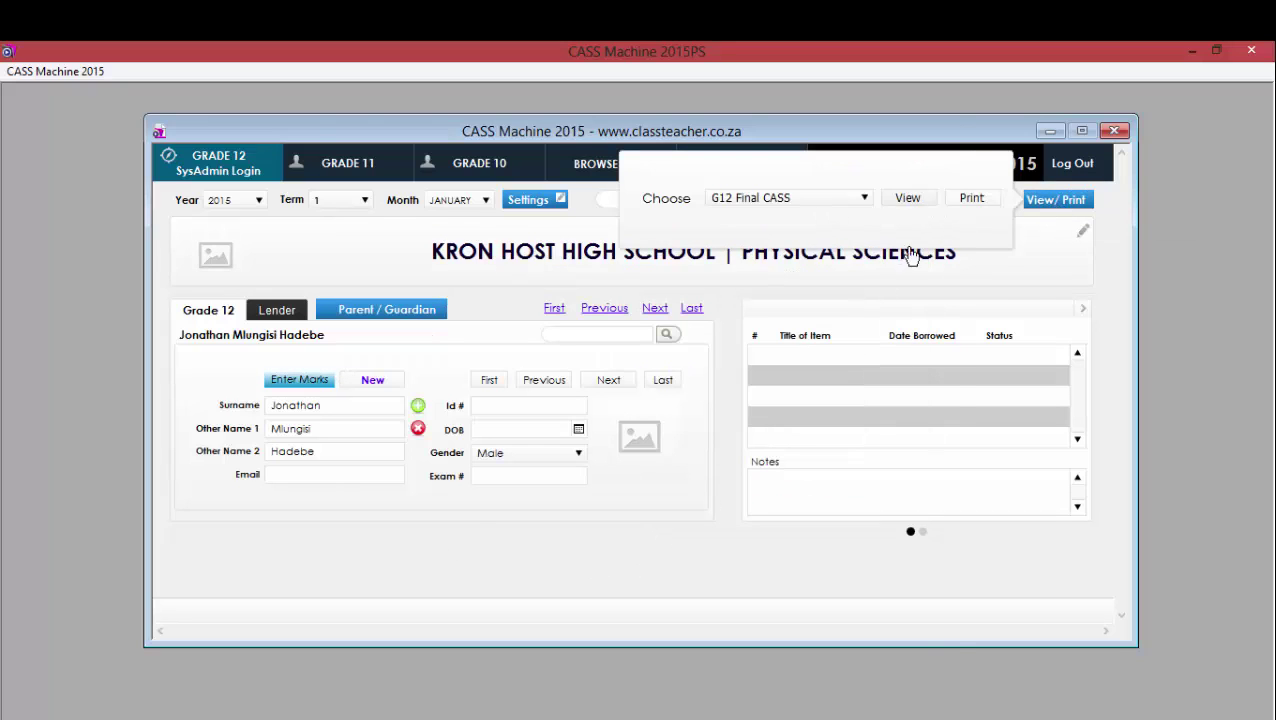
click(909, 199)
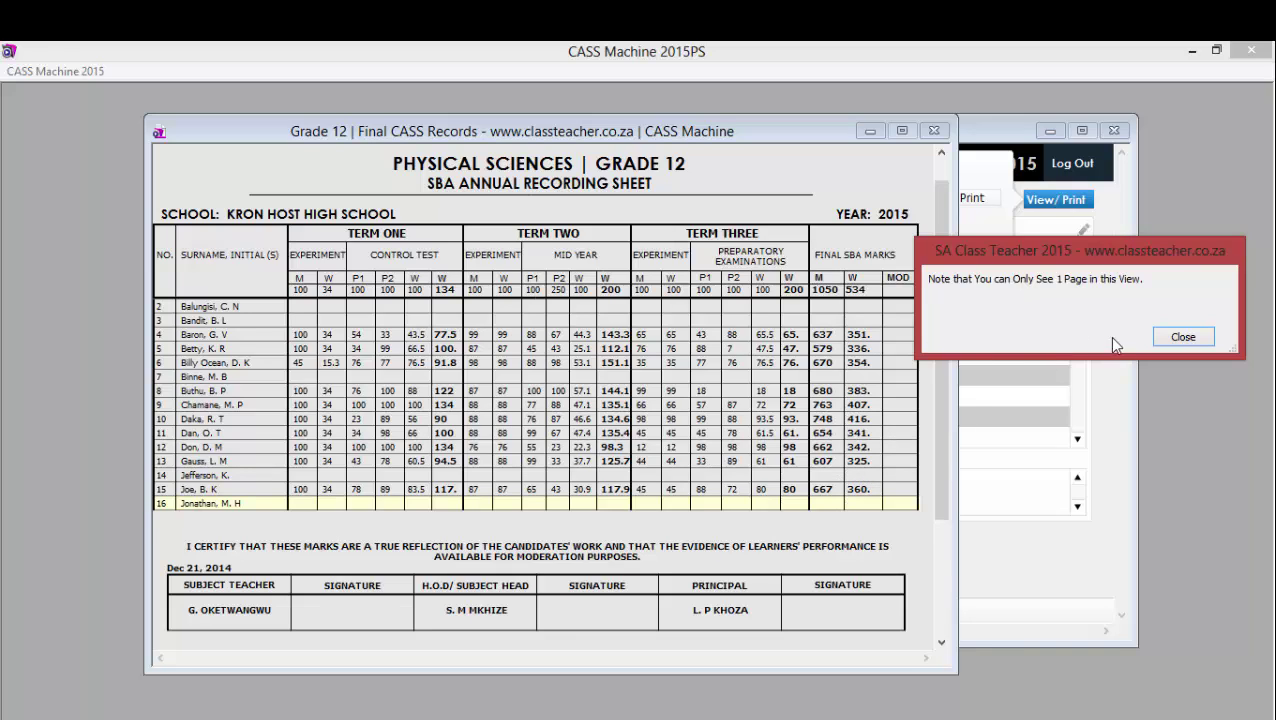
click(1180, 338)
Set Decimal Places back to 0 in the learner's mark entry form and close the form.
click(310, 386)
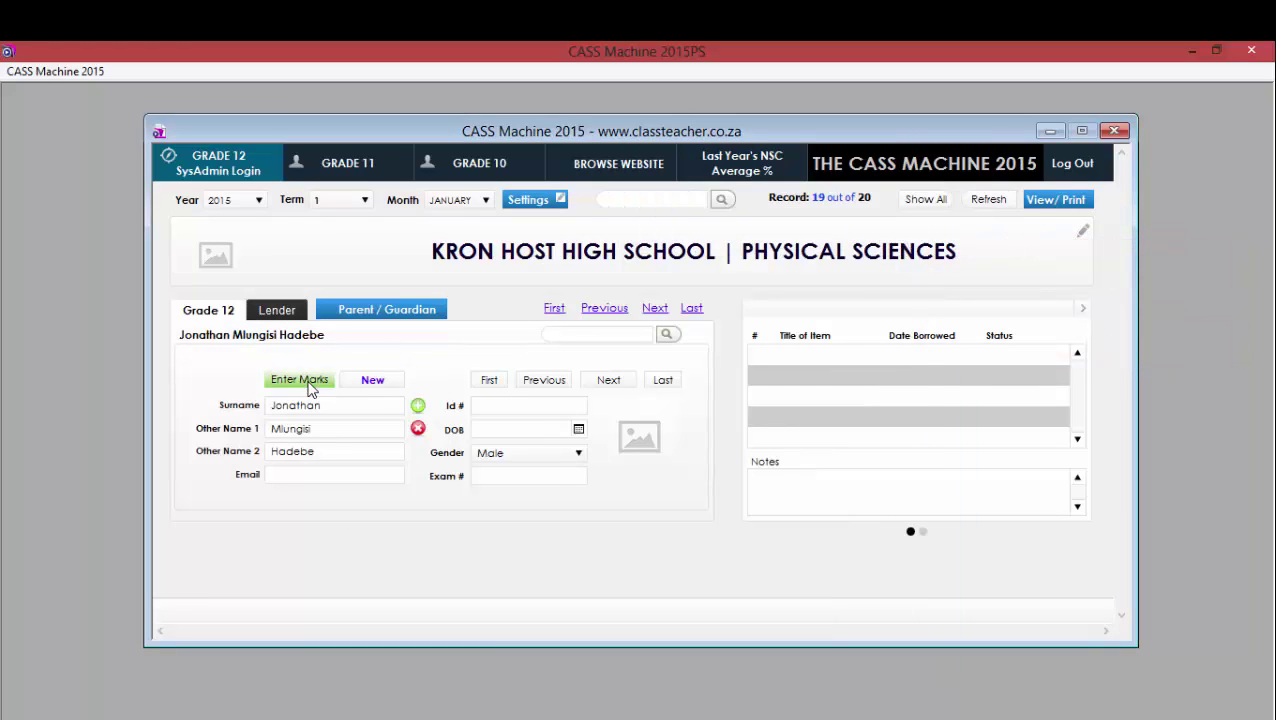
click(463, 281)
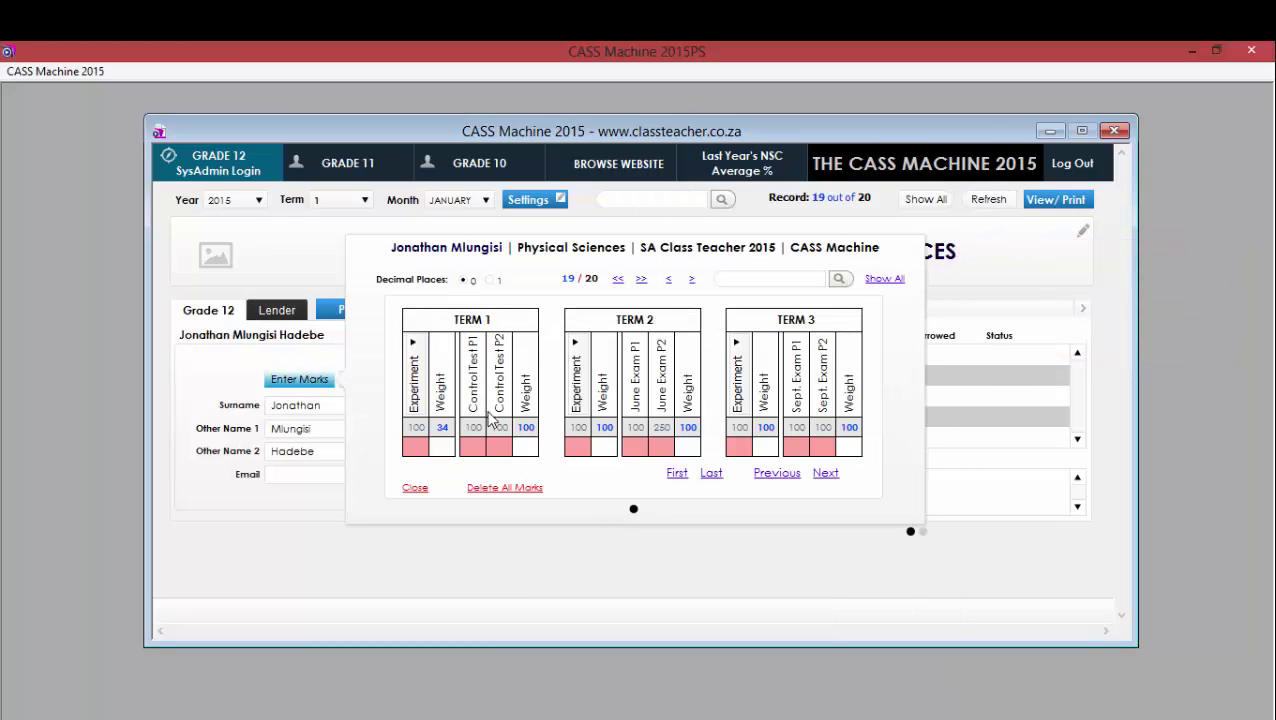
click(618, 535)
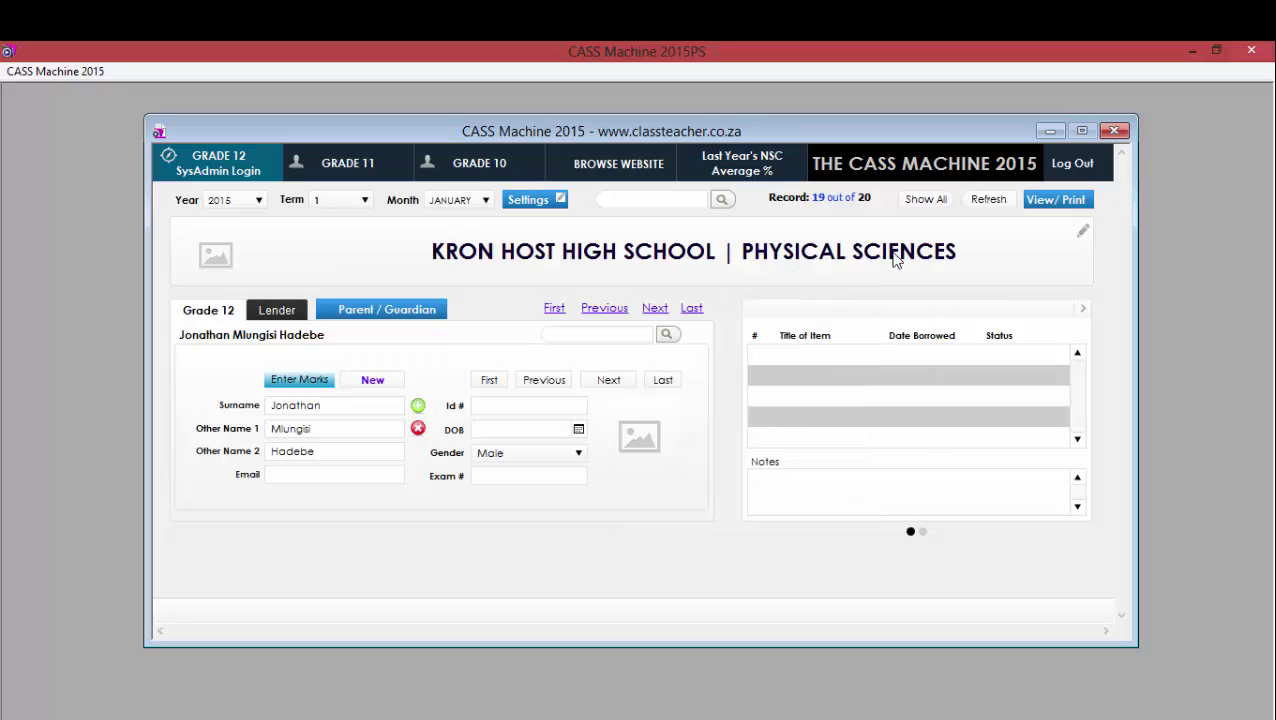
View the G12 Final CASS report with marks calculated to whole numbers, and return to the learner record.
click(1055, 199)
click(907, 198)
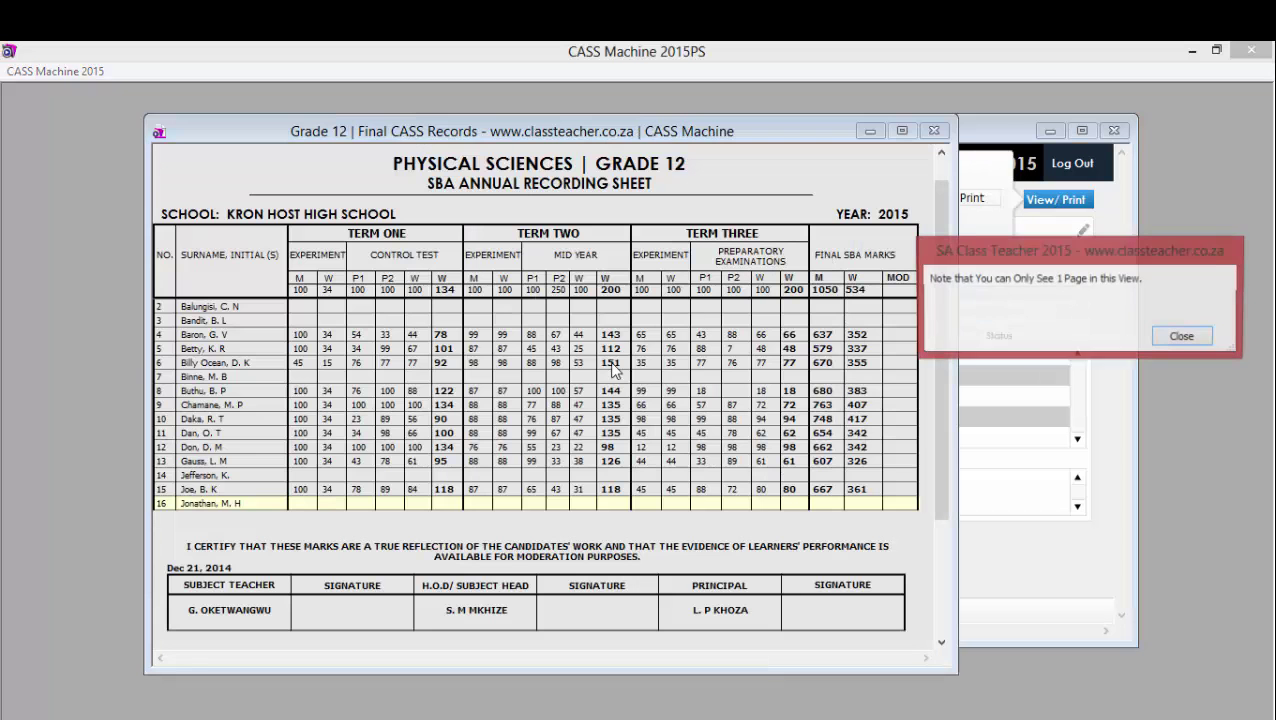
click(1178, 337)
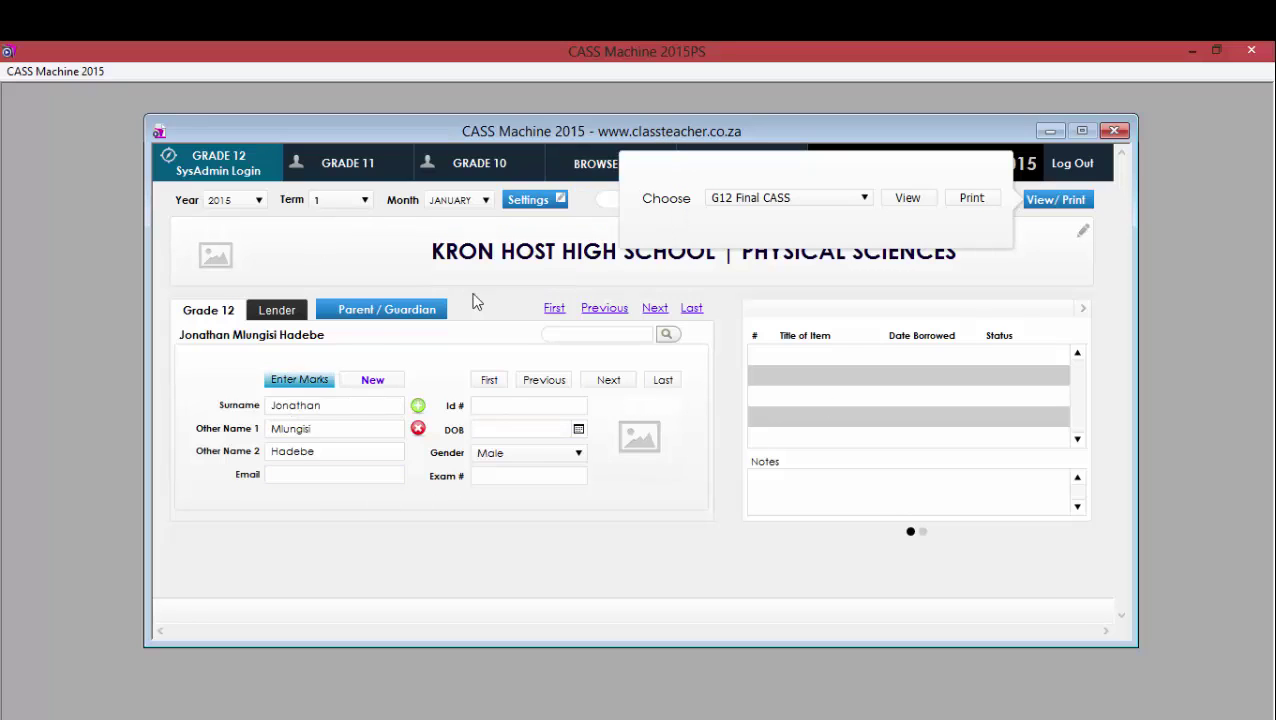
click(757, 562)
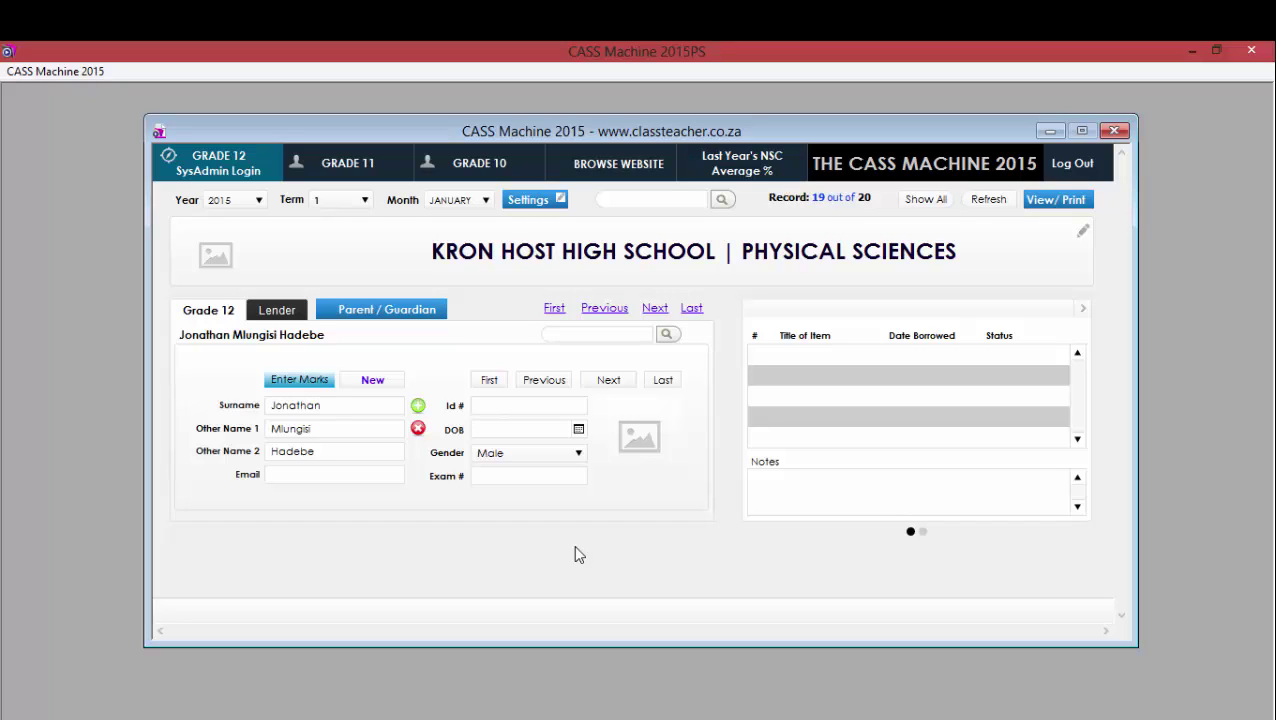
Open the school details from the school banner, check the School Name, Header and Footer fields, and close them.
click(634, 260)
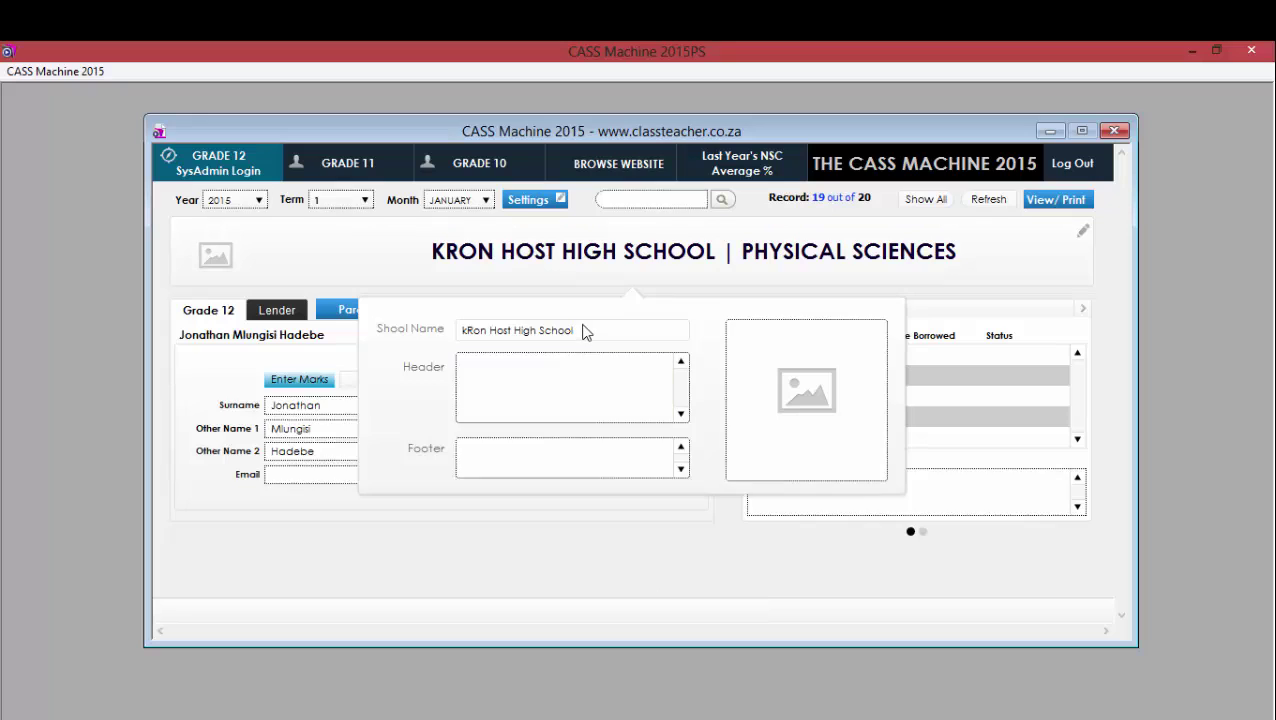
click(521, 379)
click(518, 462)
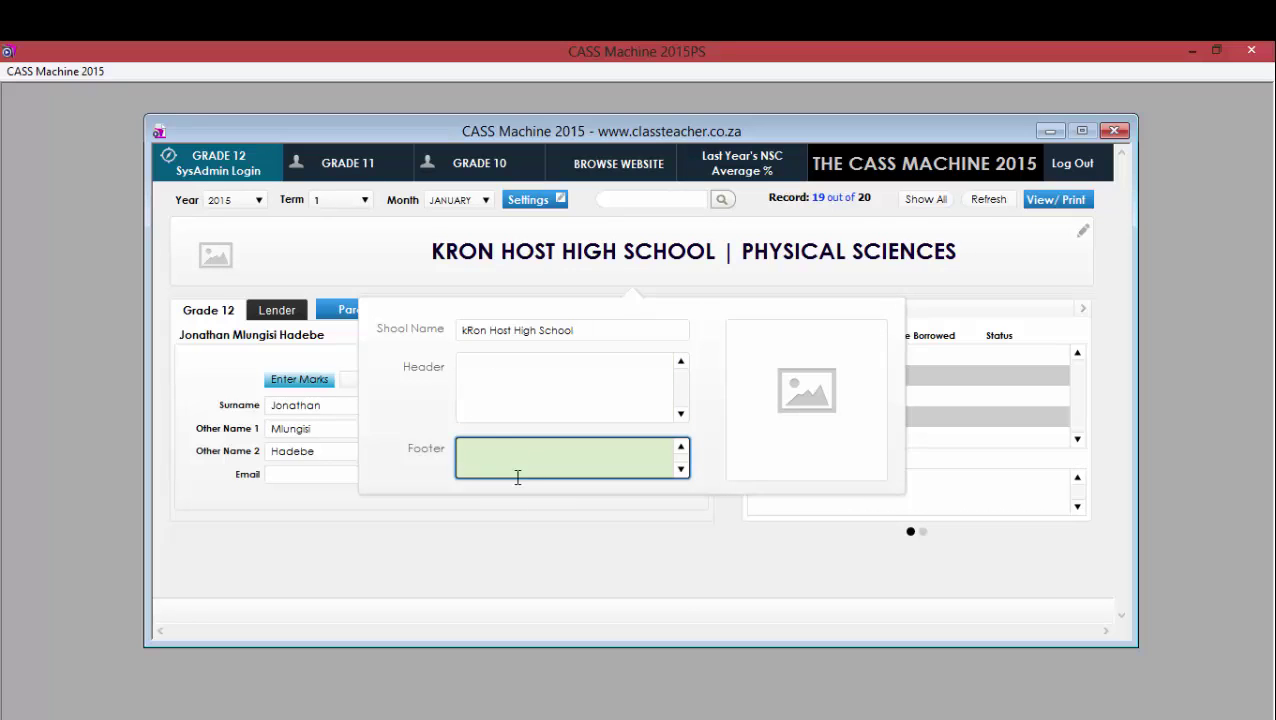
click(574, 408)
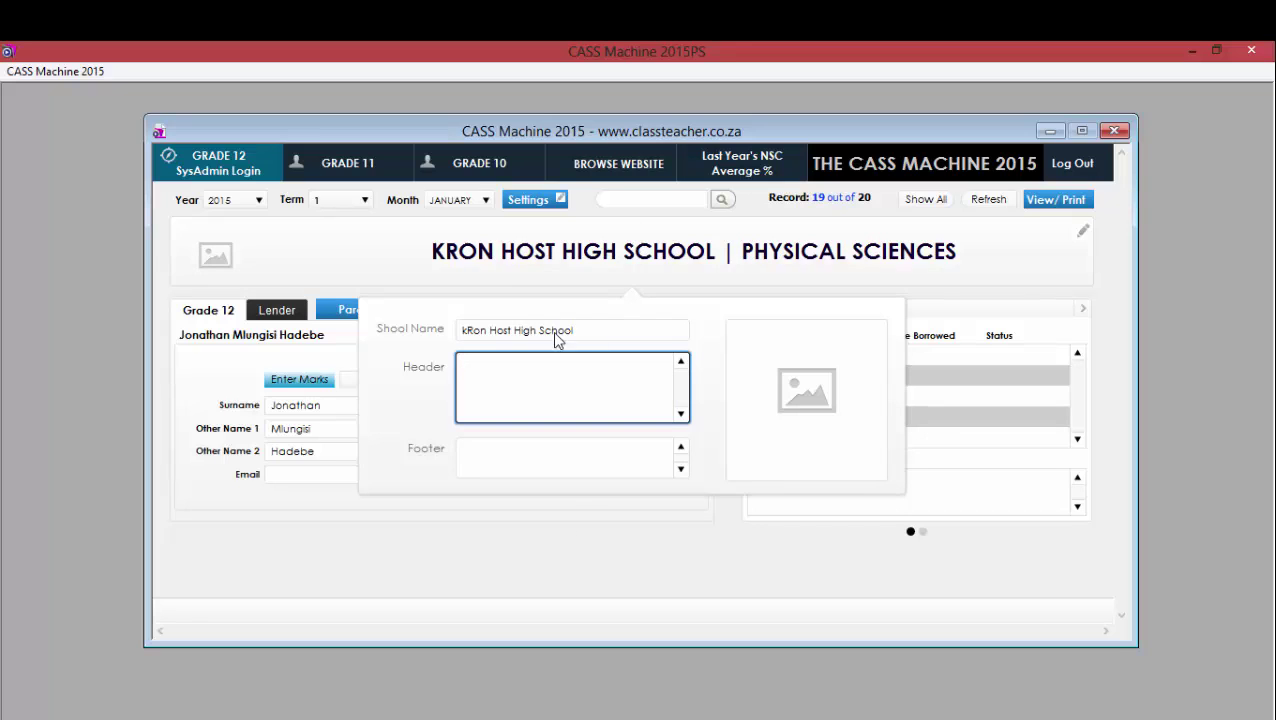
click(553, 559)
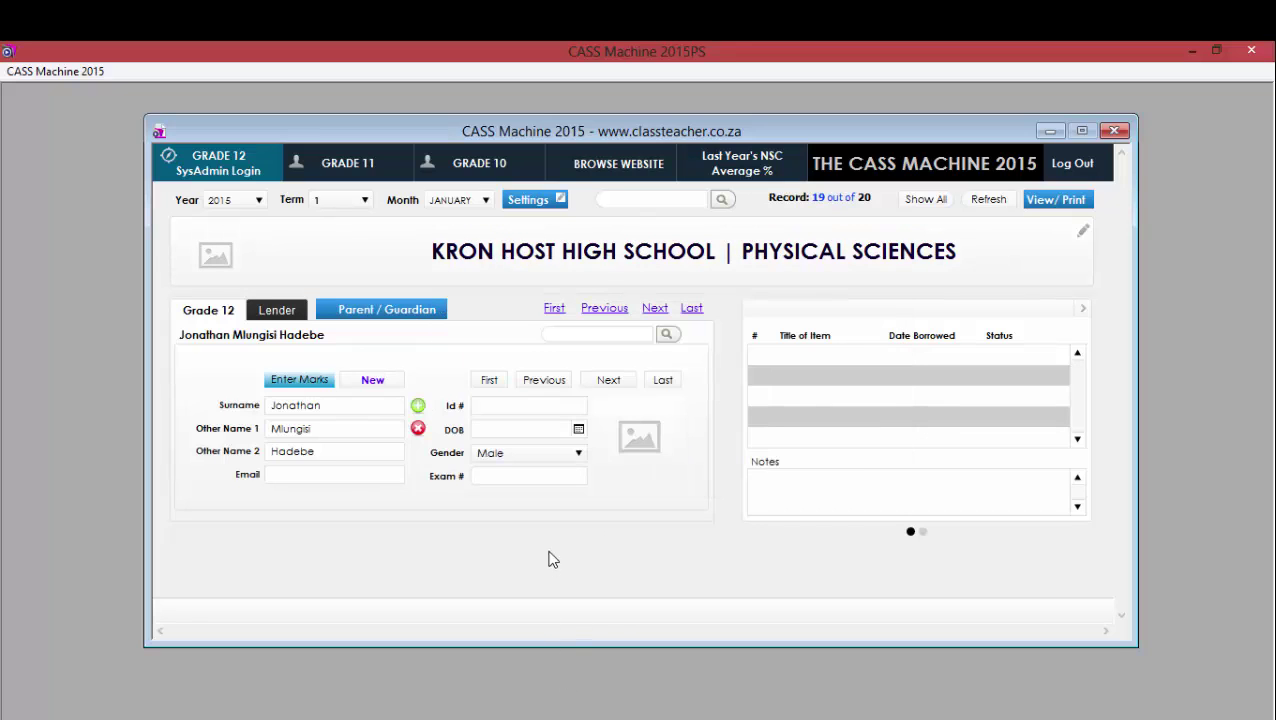
Open the learner's mark entry form, browse to the next, first, last and previous learner records, and close the form.
click(300, 384)
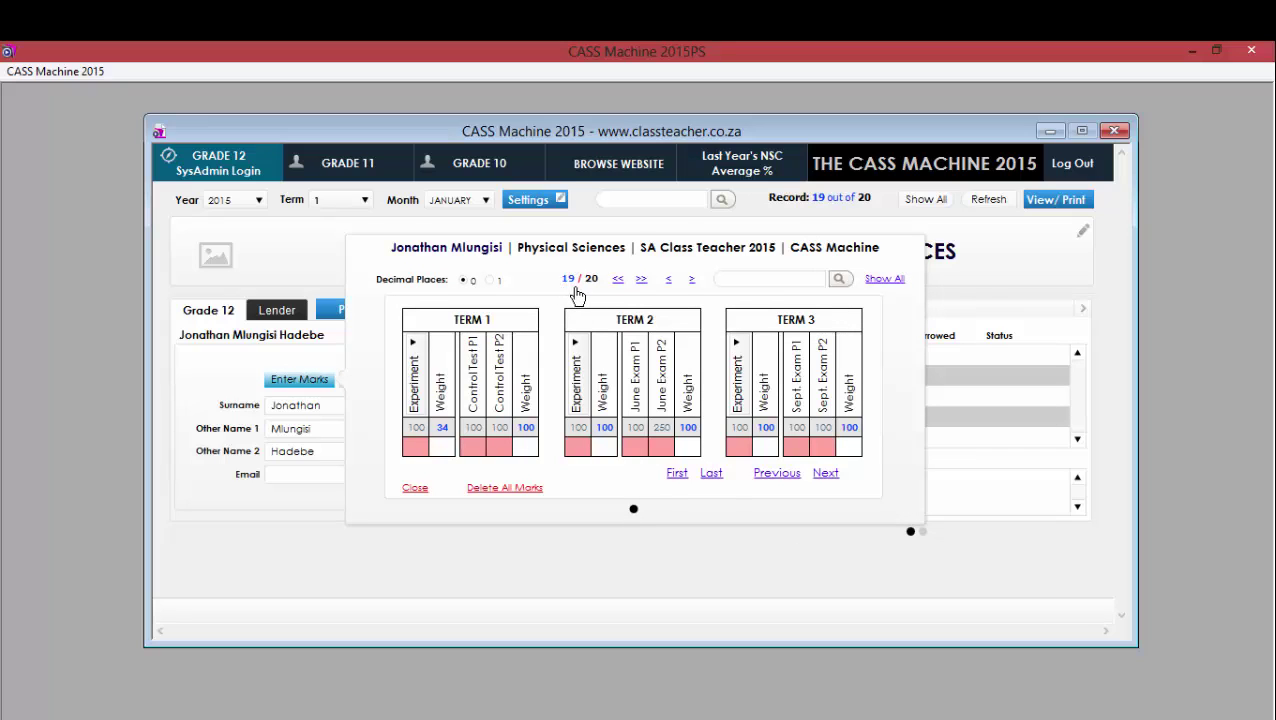
click(826, 473)
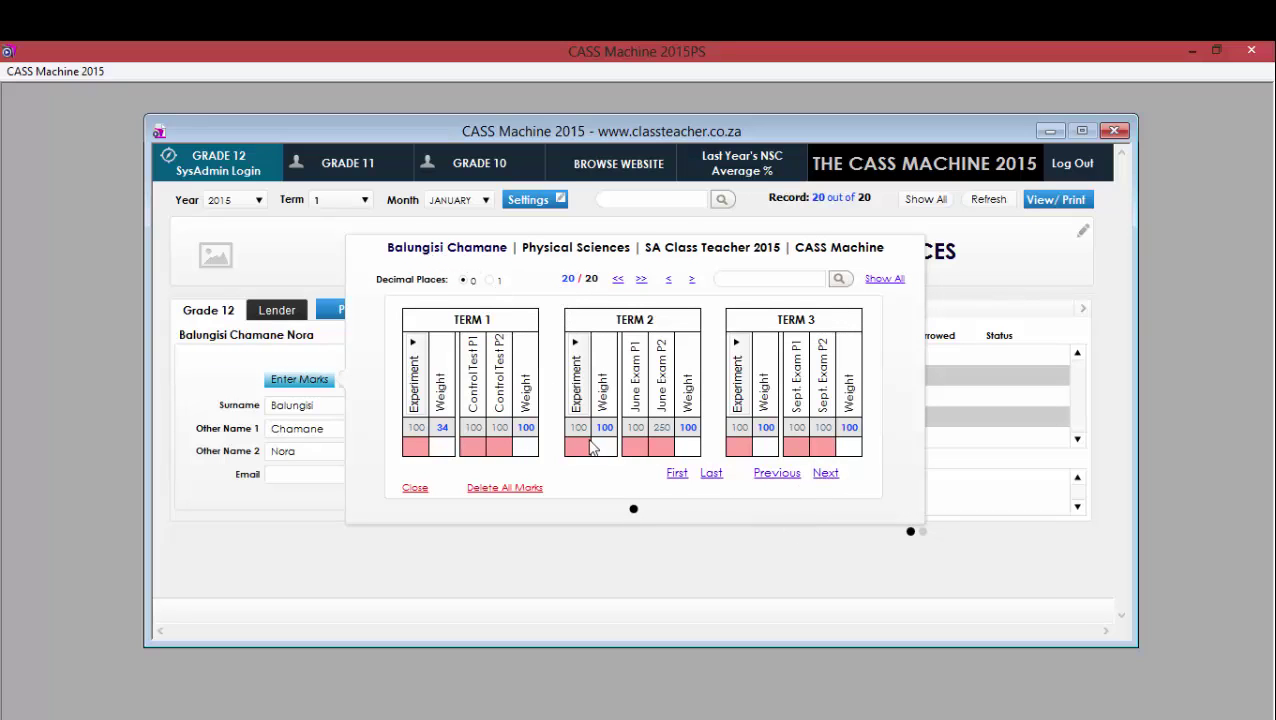
click(619, 285)
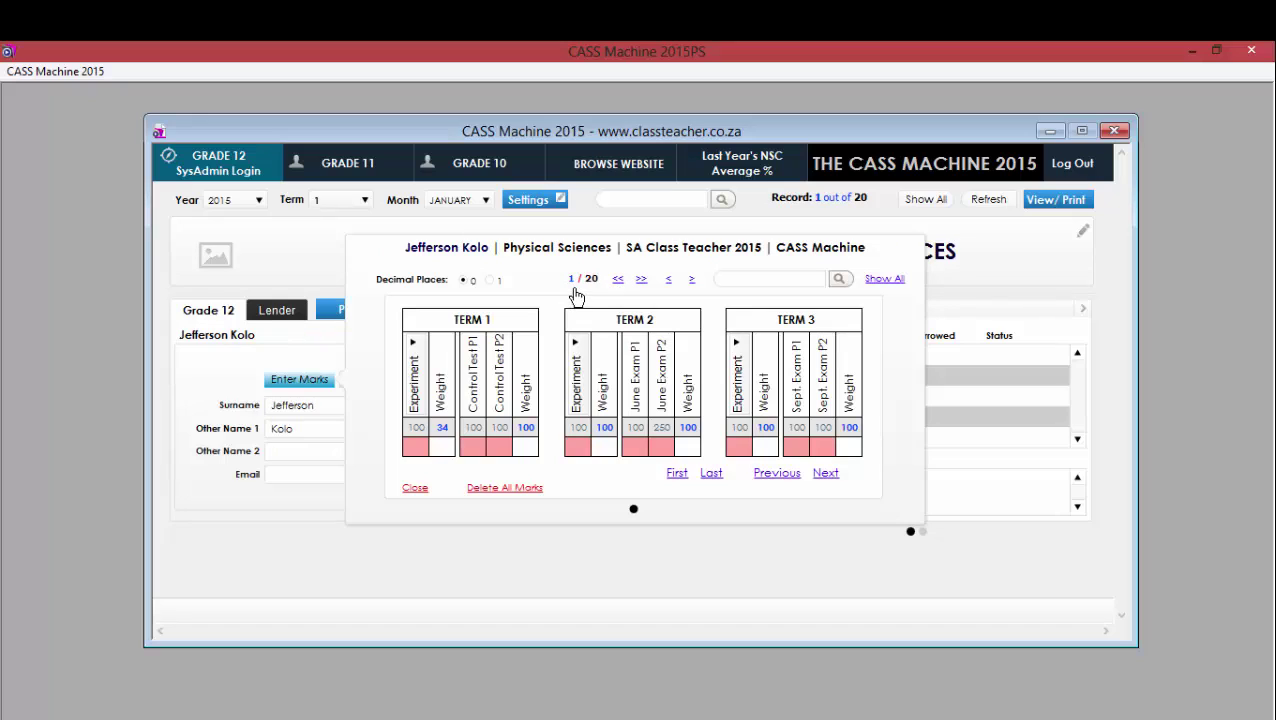
click(641, 283)
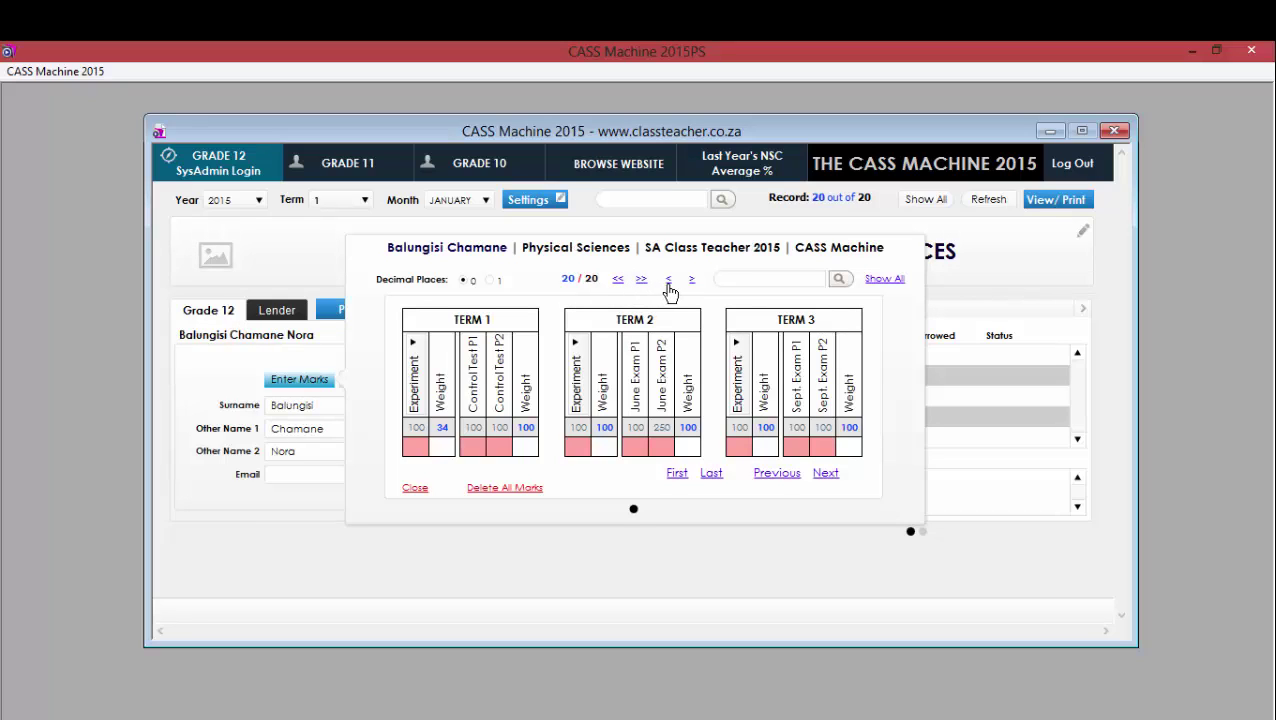
click(669, 283)
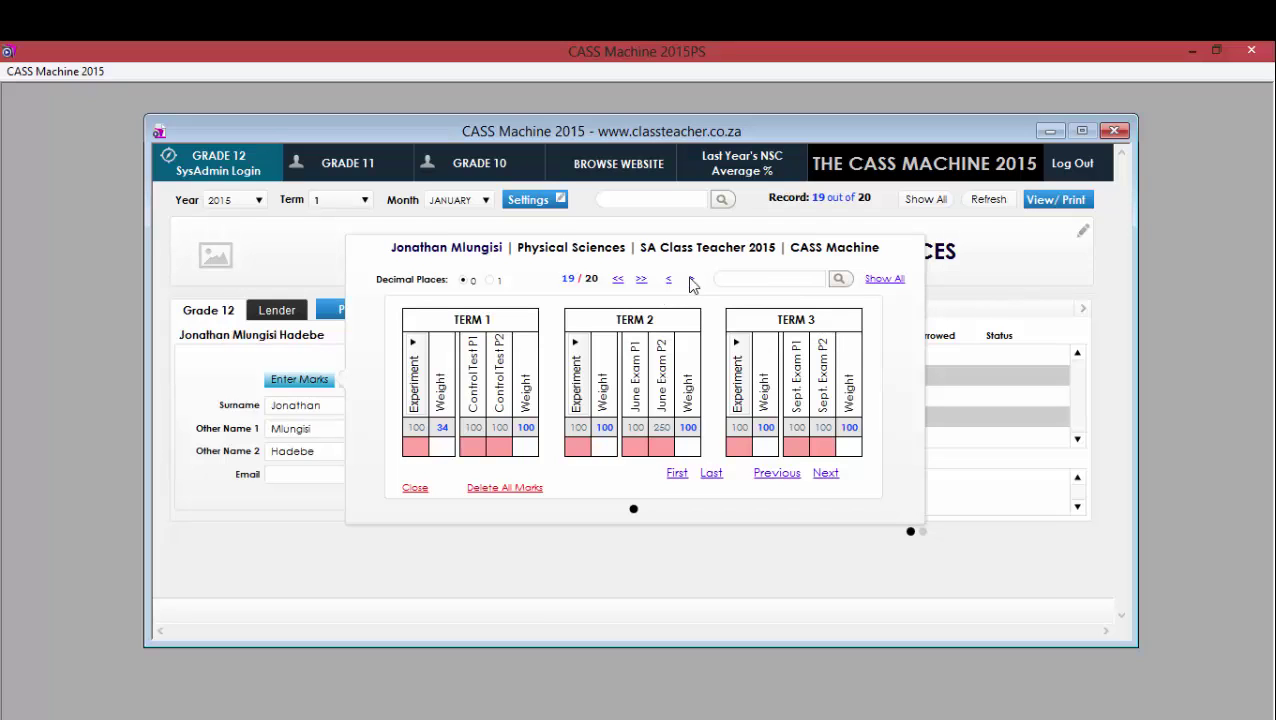
click(691, 283)
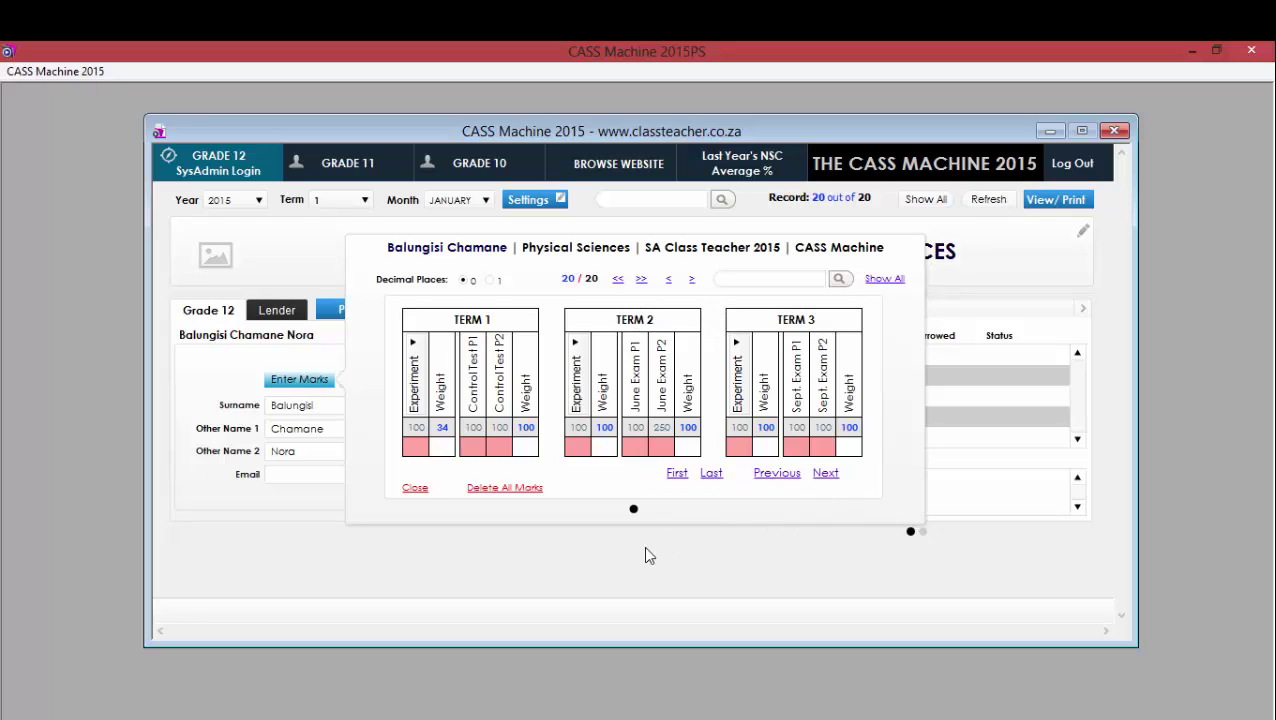
click(415, 489)
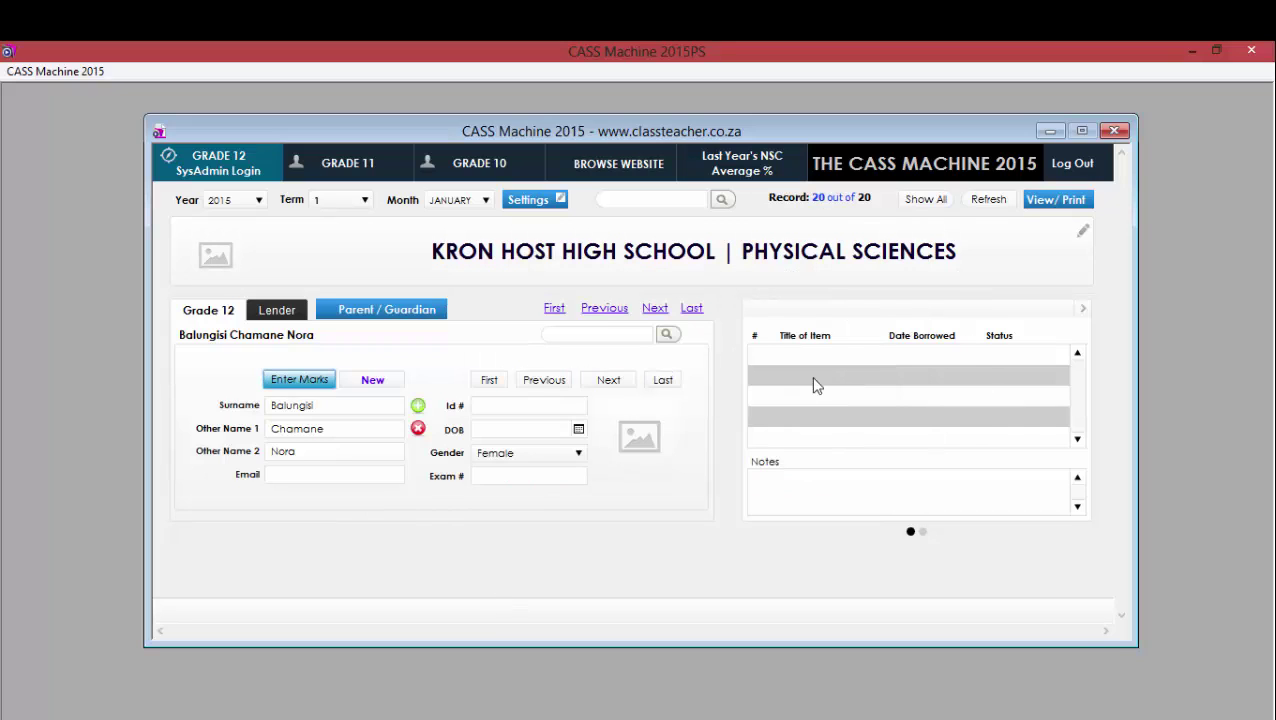
Log out and log back in to Grade 12 with the account password.
click(1085, 170)
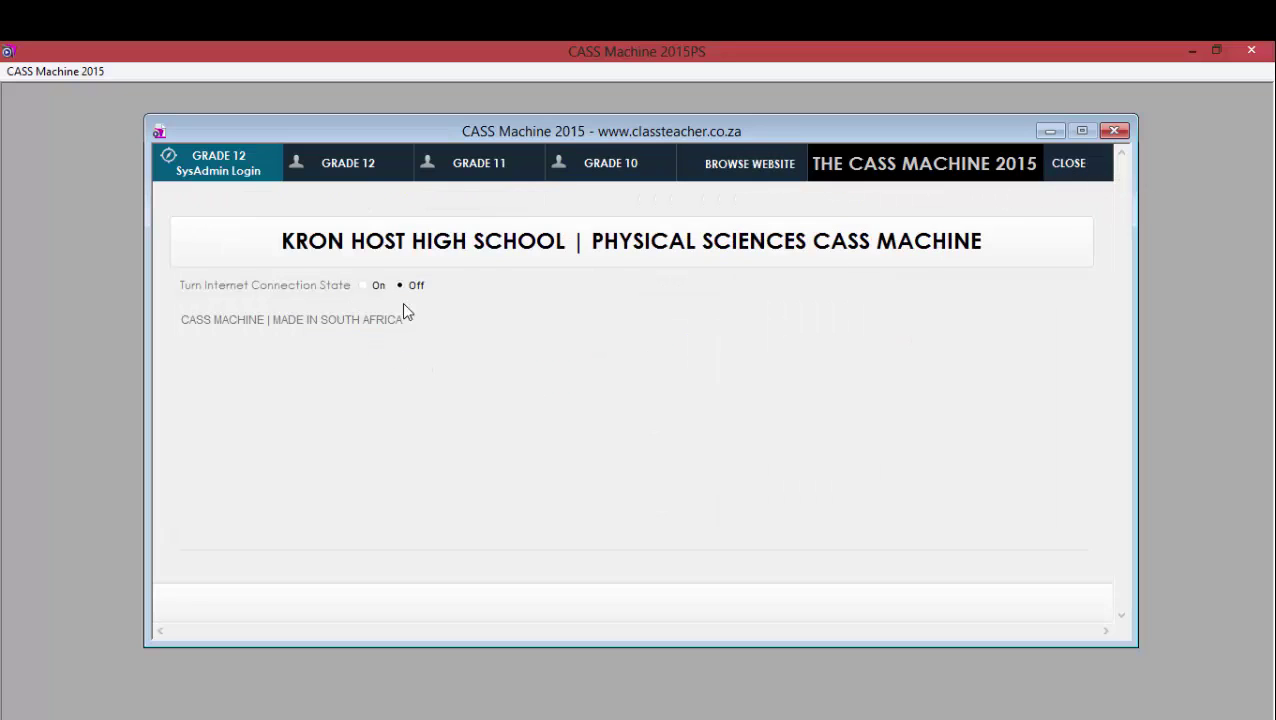
click(368, 160)
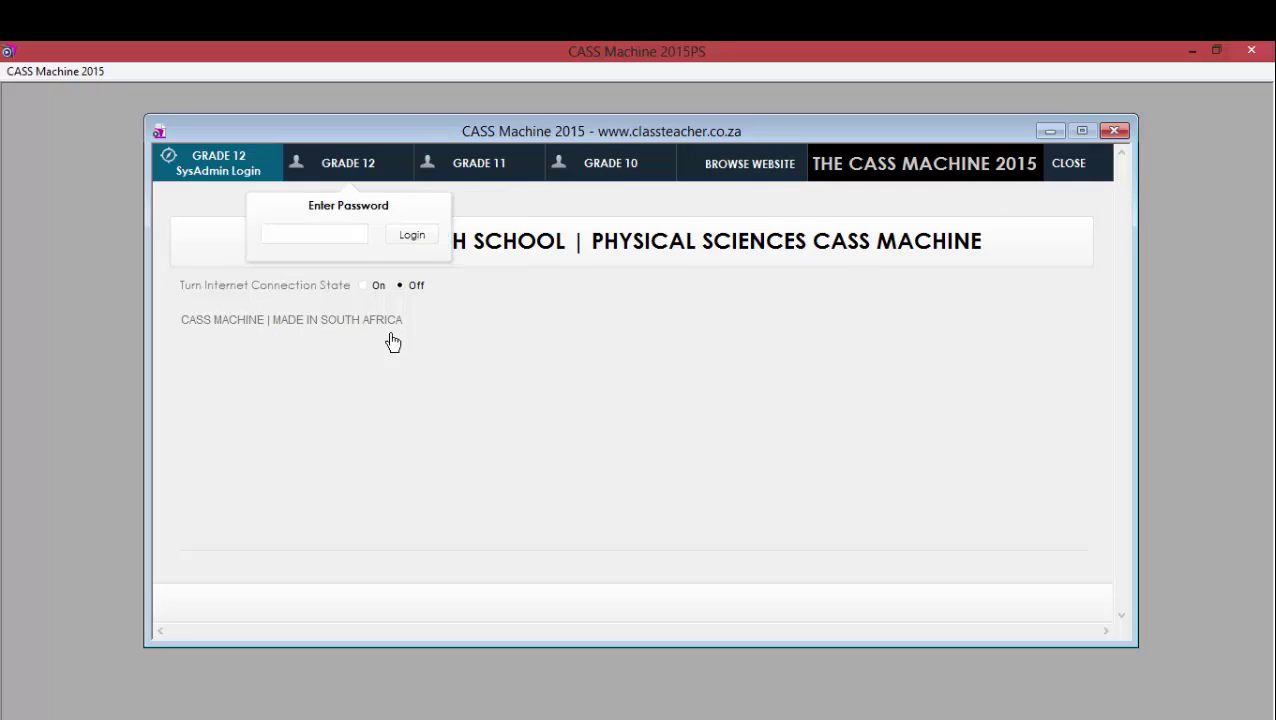
click(341, 239)
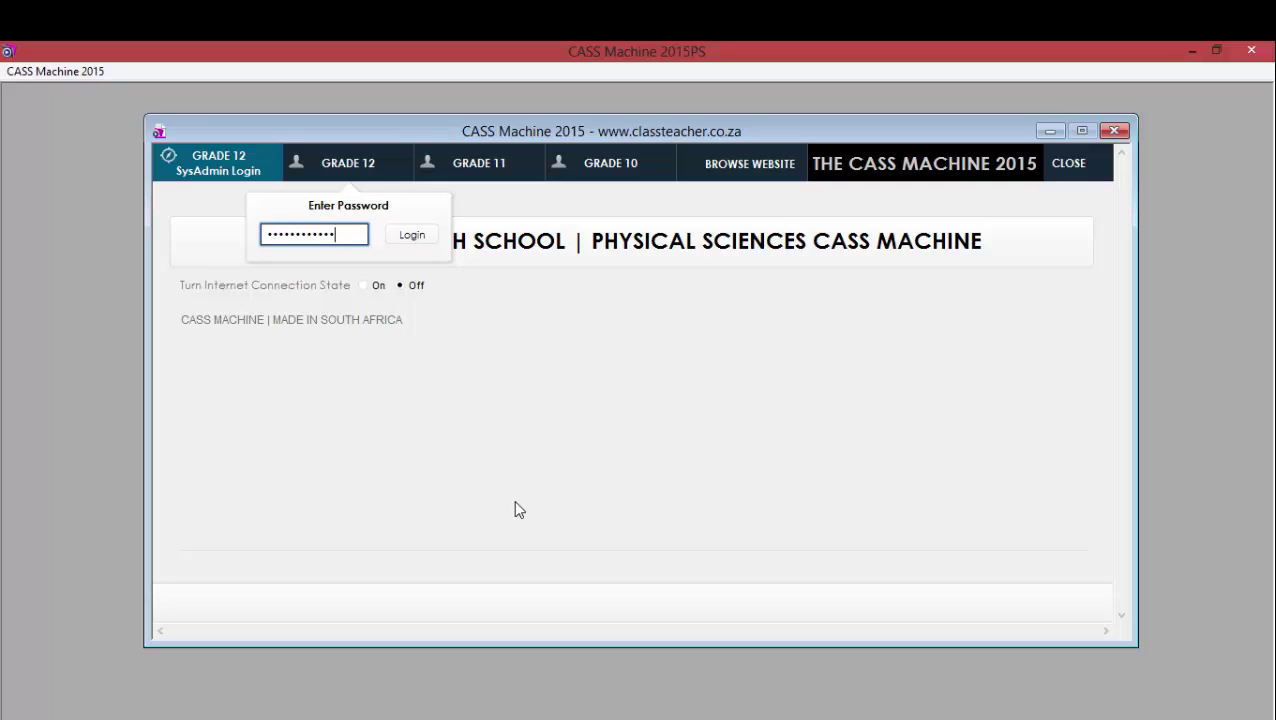
key(Return)
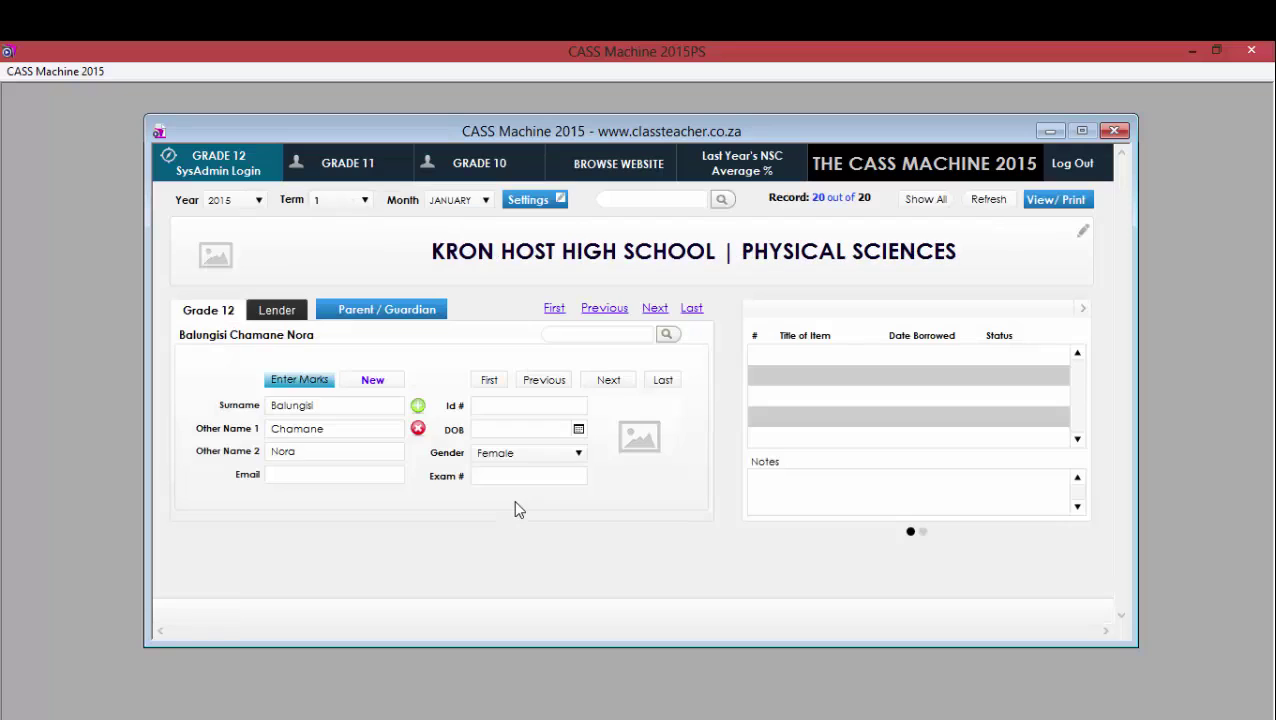
Search for "ba" in the mark entry form, go to the second matching learner, and show all records again.
click(305, 382)
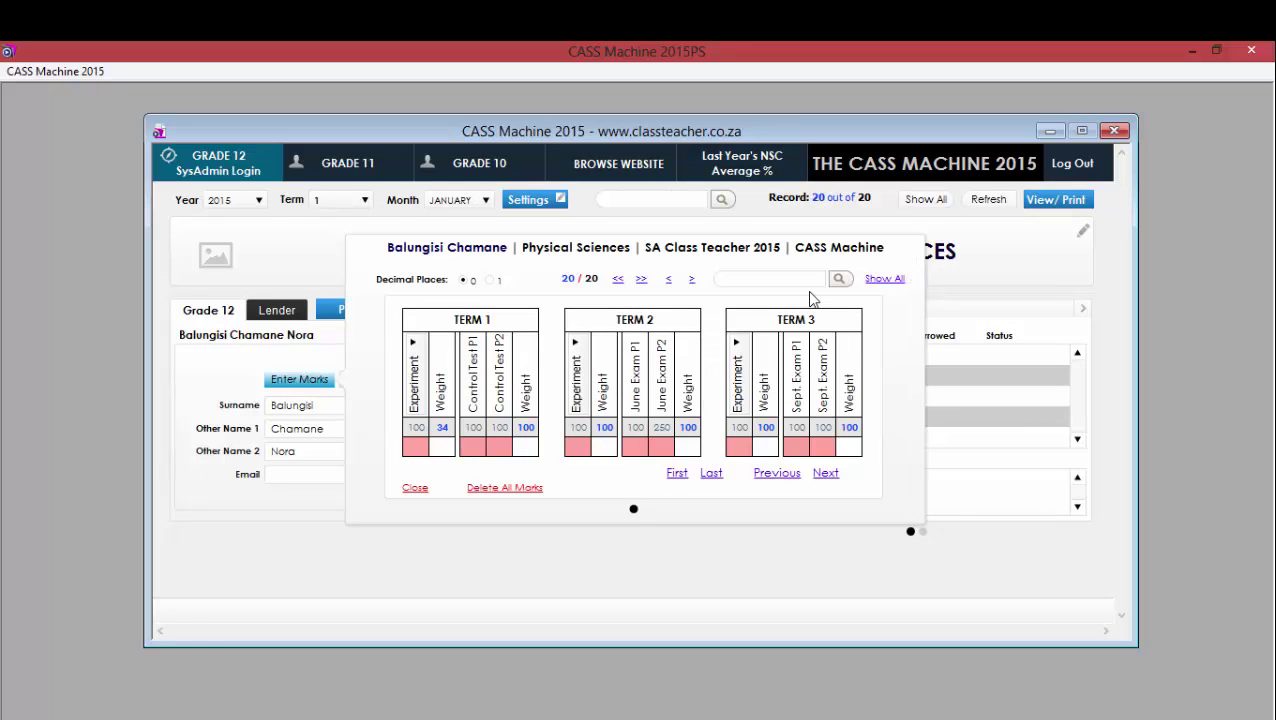
click(735, 282)
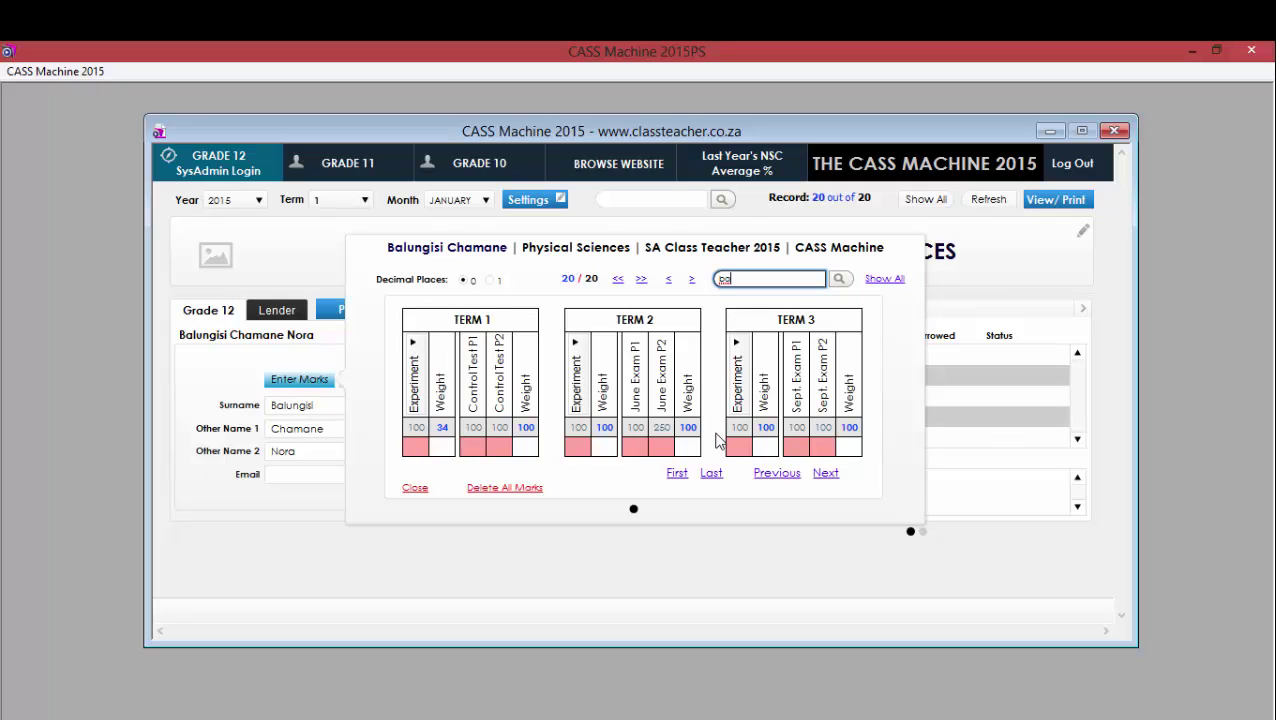
click(838, 281)
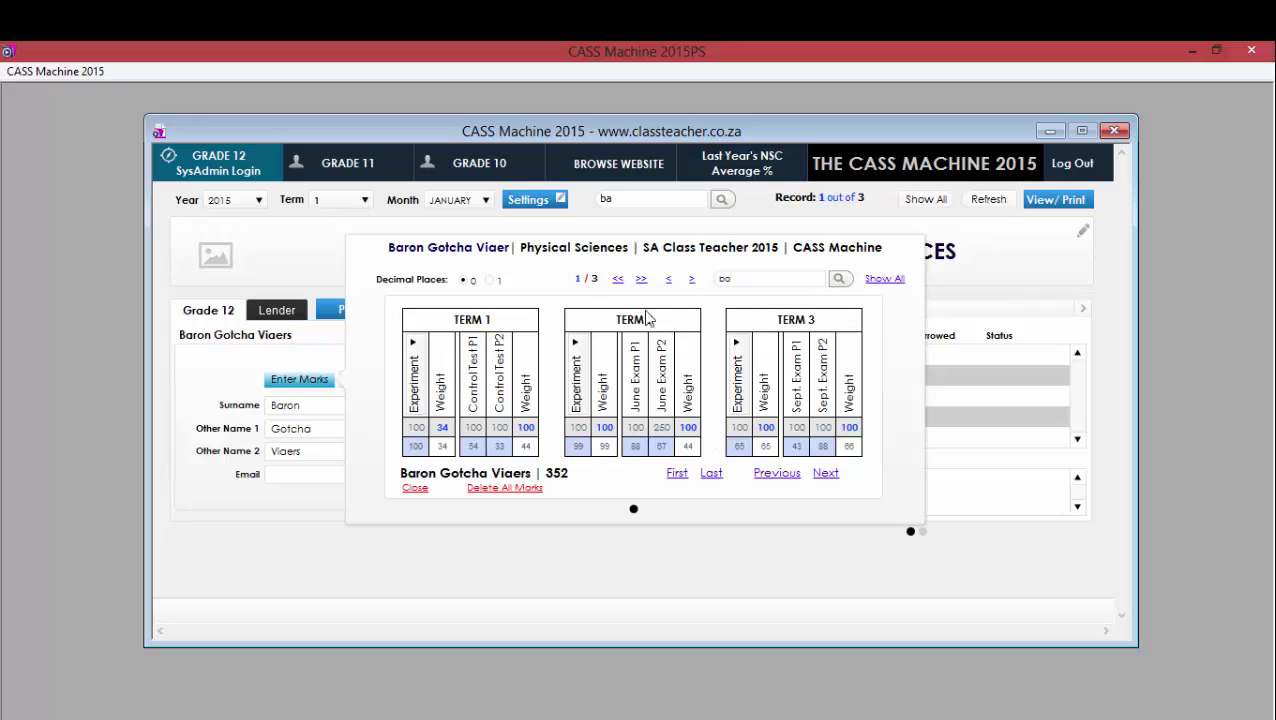
click(691, 283)
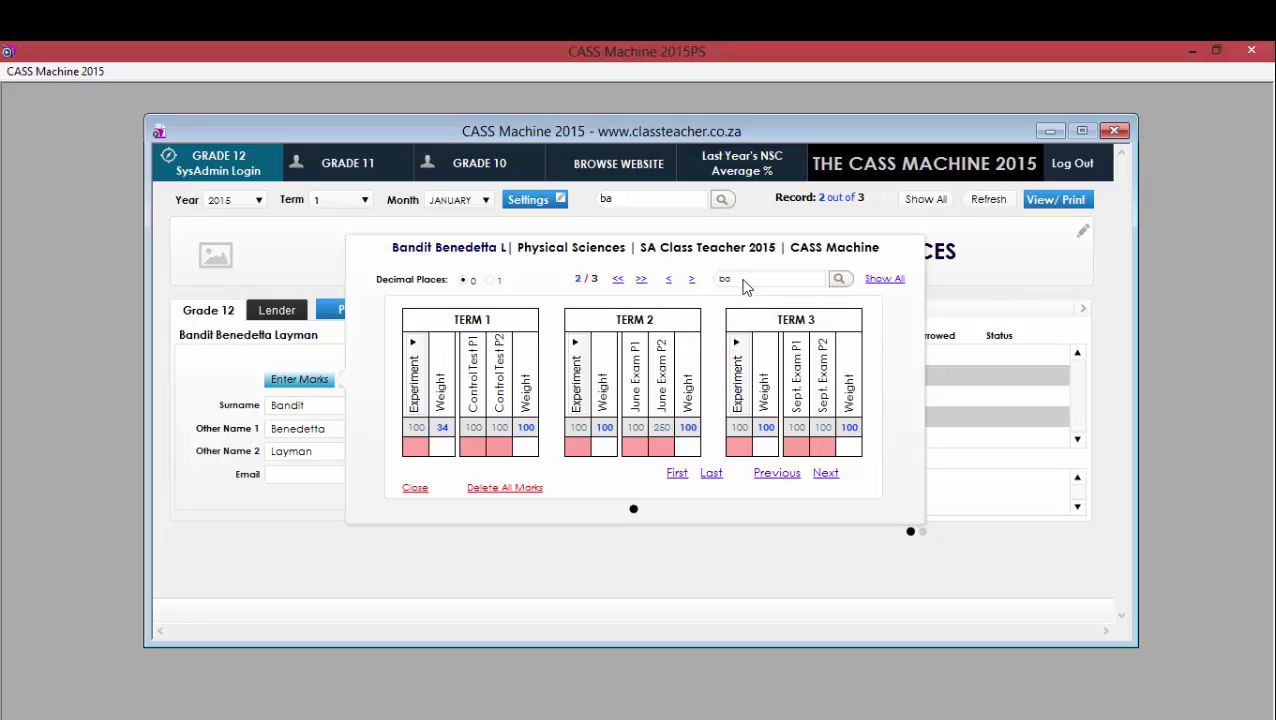
click(886, 284)
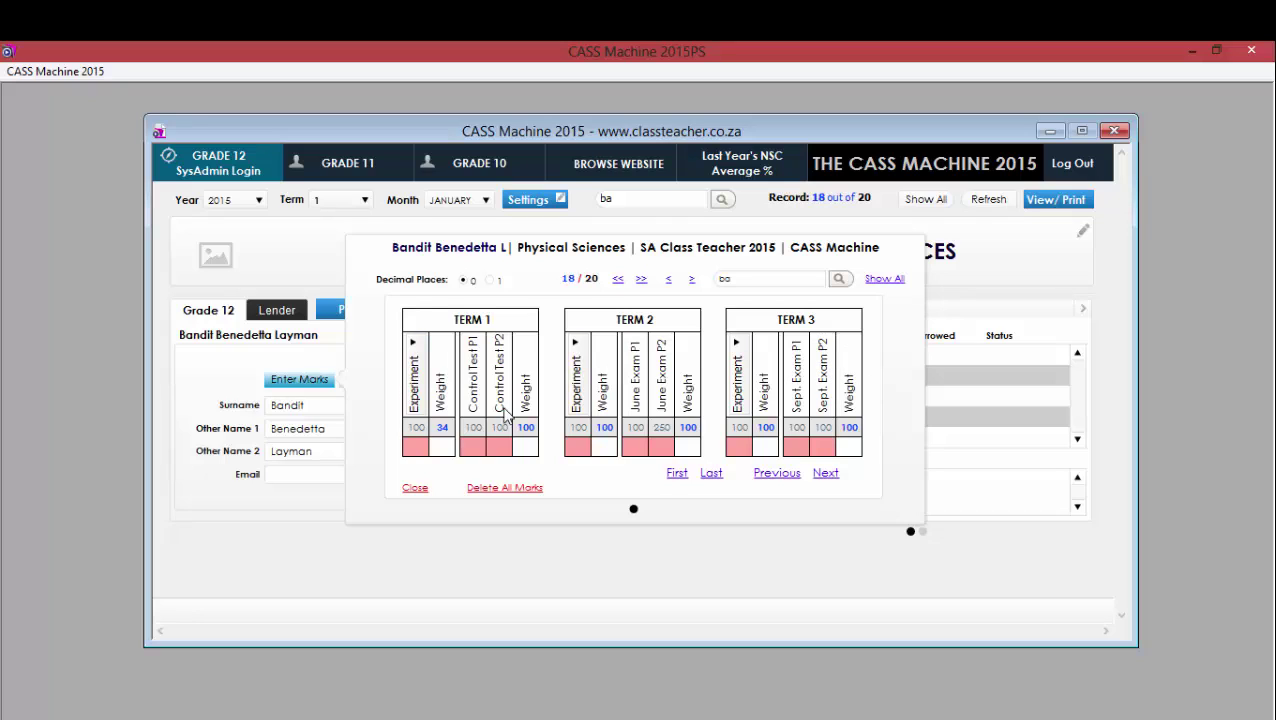
Change the Experiment task type to Project for Term 1, Term 2 and Term 3 in the mark entry form.
click(414, 380)
click(425, 362)
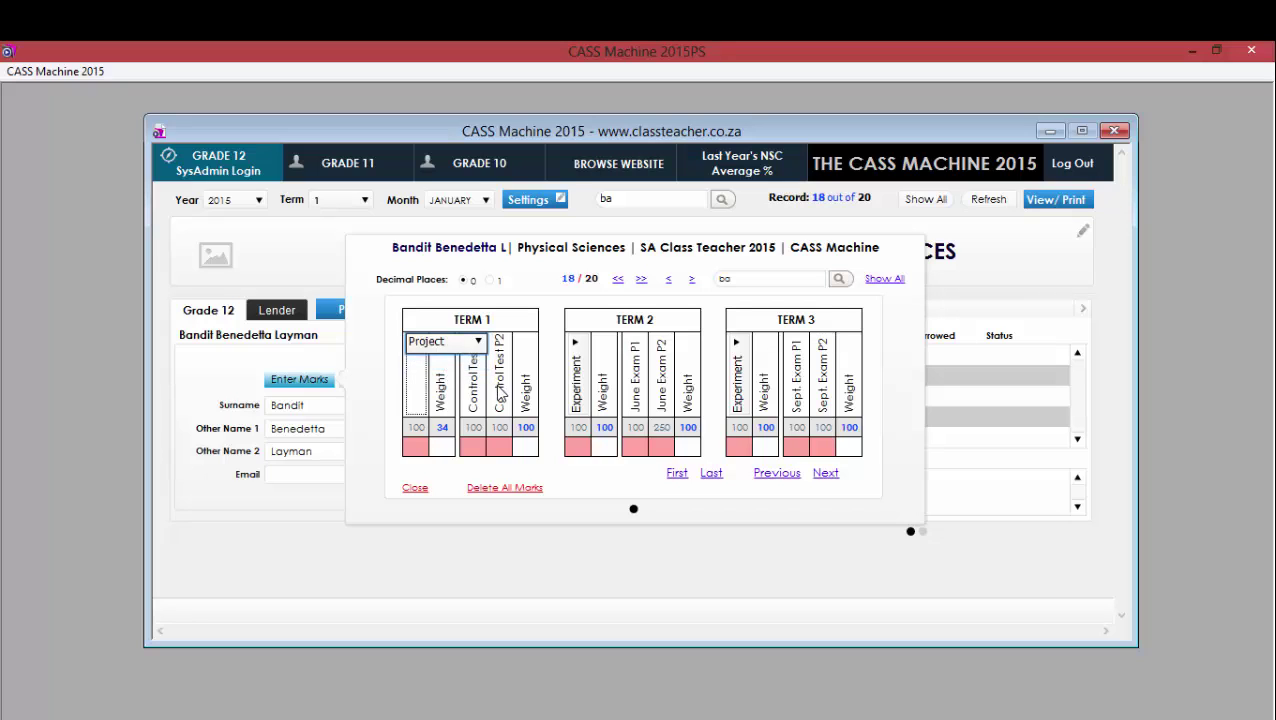
click(576, 380)
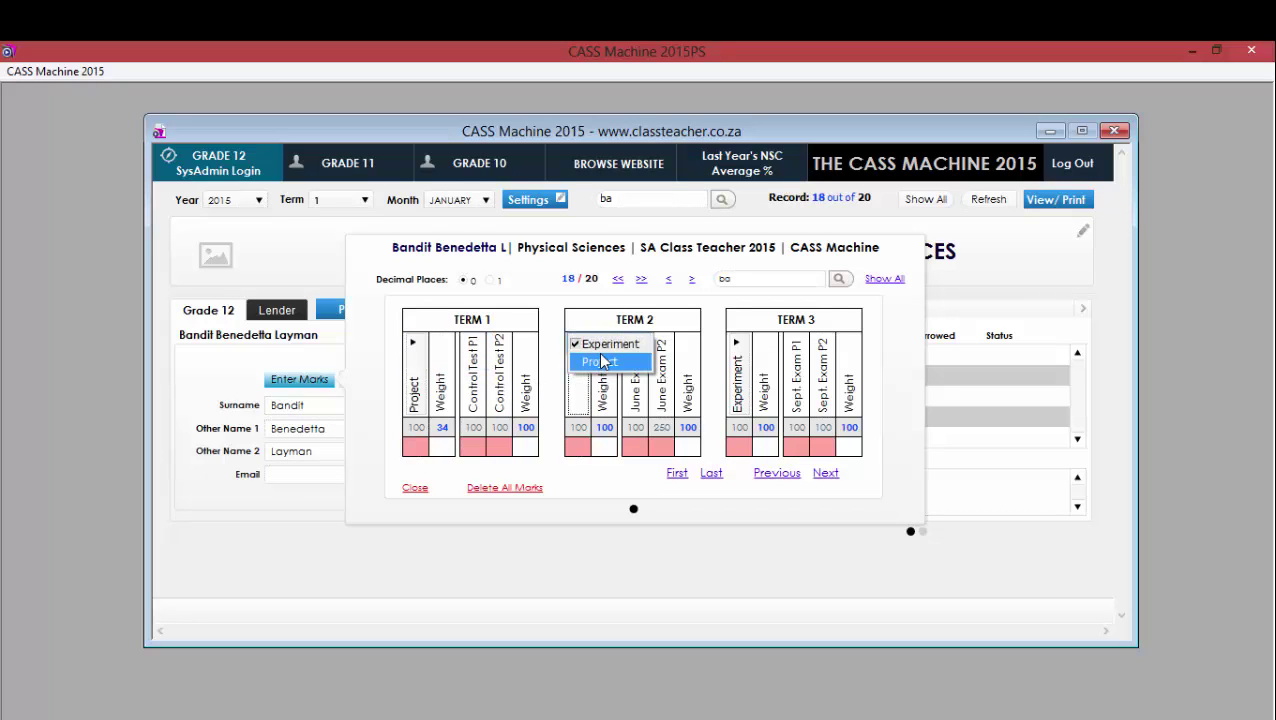
click(595, 362)
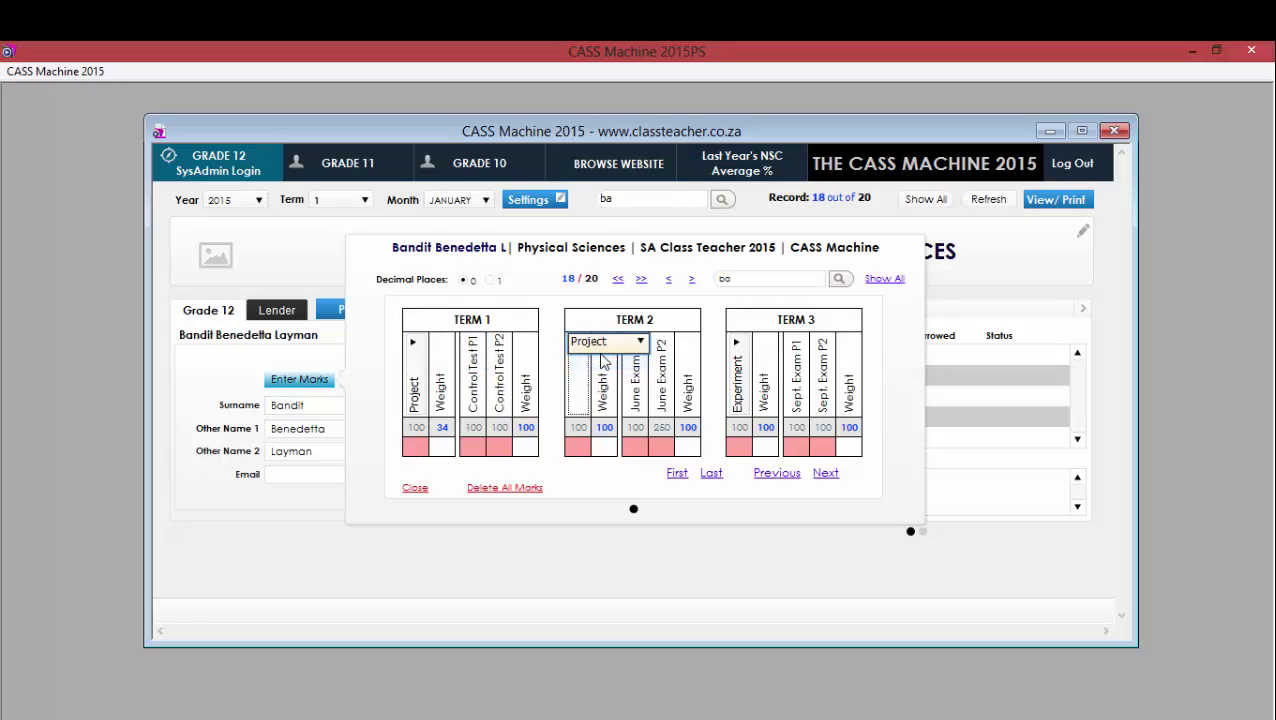
click(739, 398)
click(760, 362)
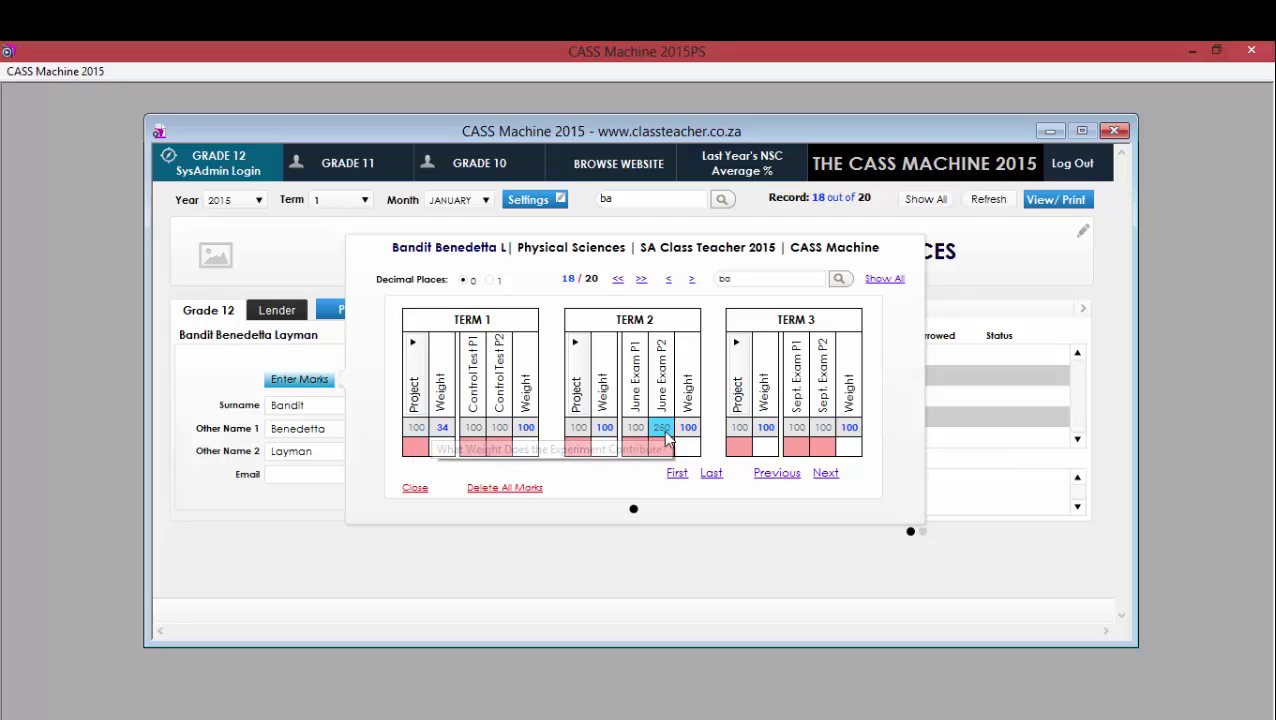
Set the Term 1 weights to 25 for the project and 75 for the control tests.
click(447, 431)
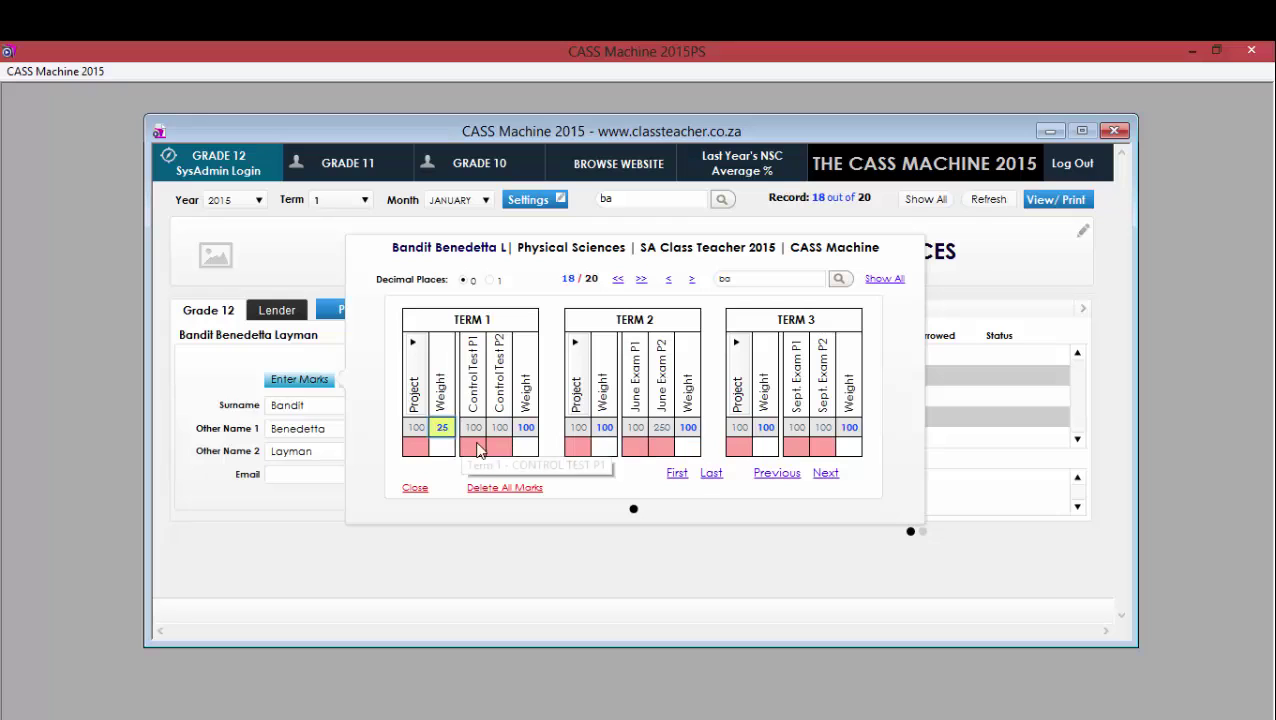
click(526, 427)
text(10)
key(BackSpace)
key(BackSpace)
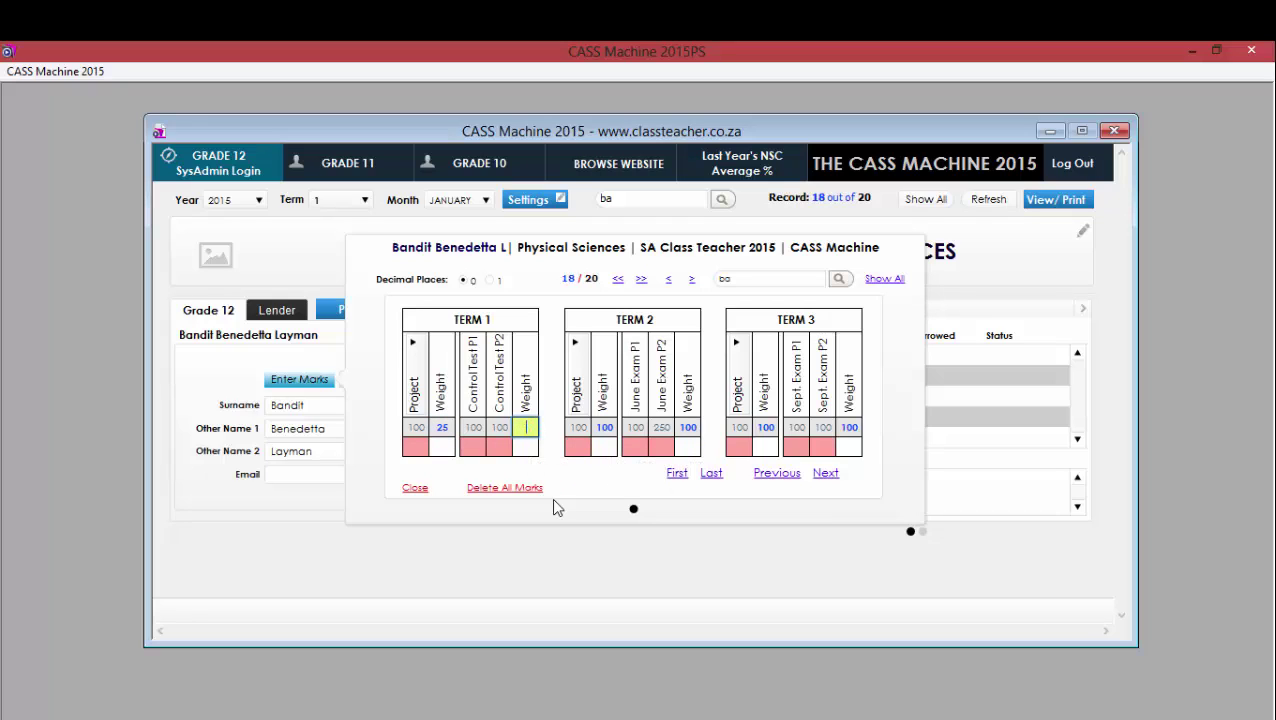
text(75)
click(603, 484)
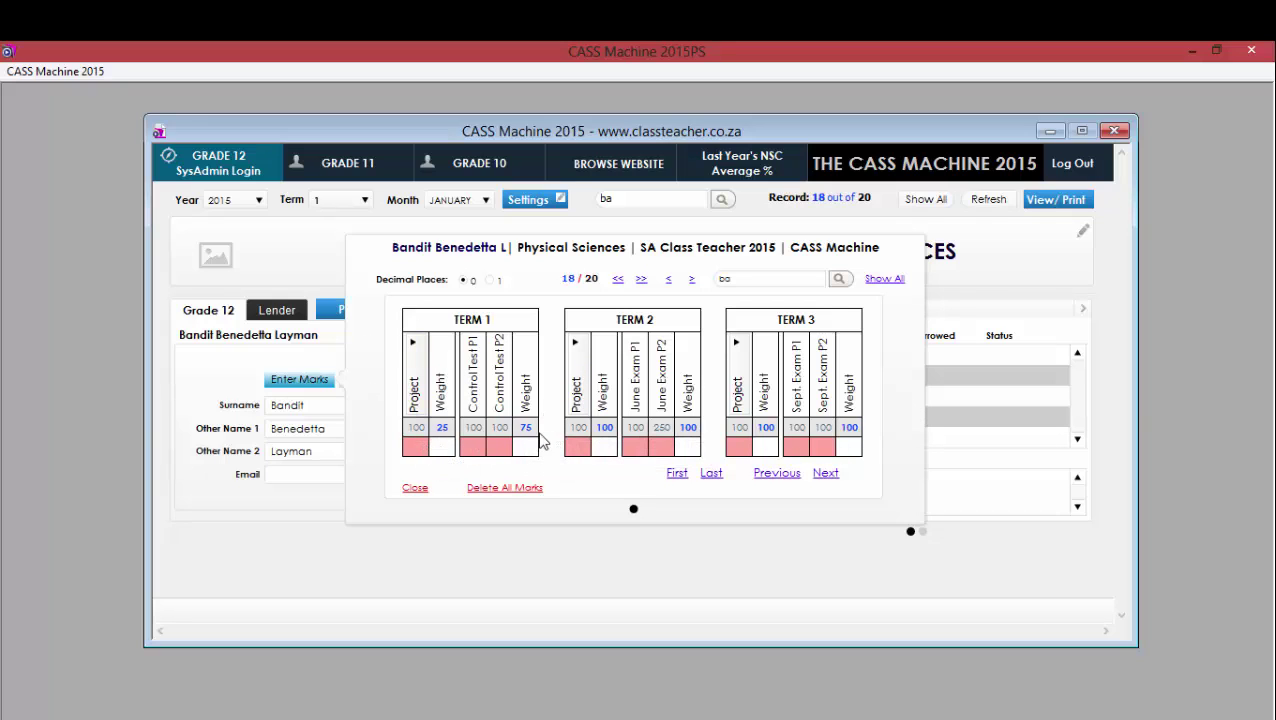
Set the Term 3 weights to 25 for the project and 75 for the September exams, and close the mark entry form.
click(604, 429)
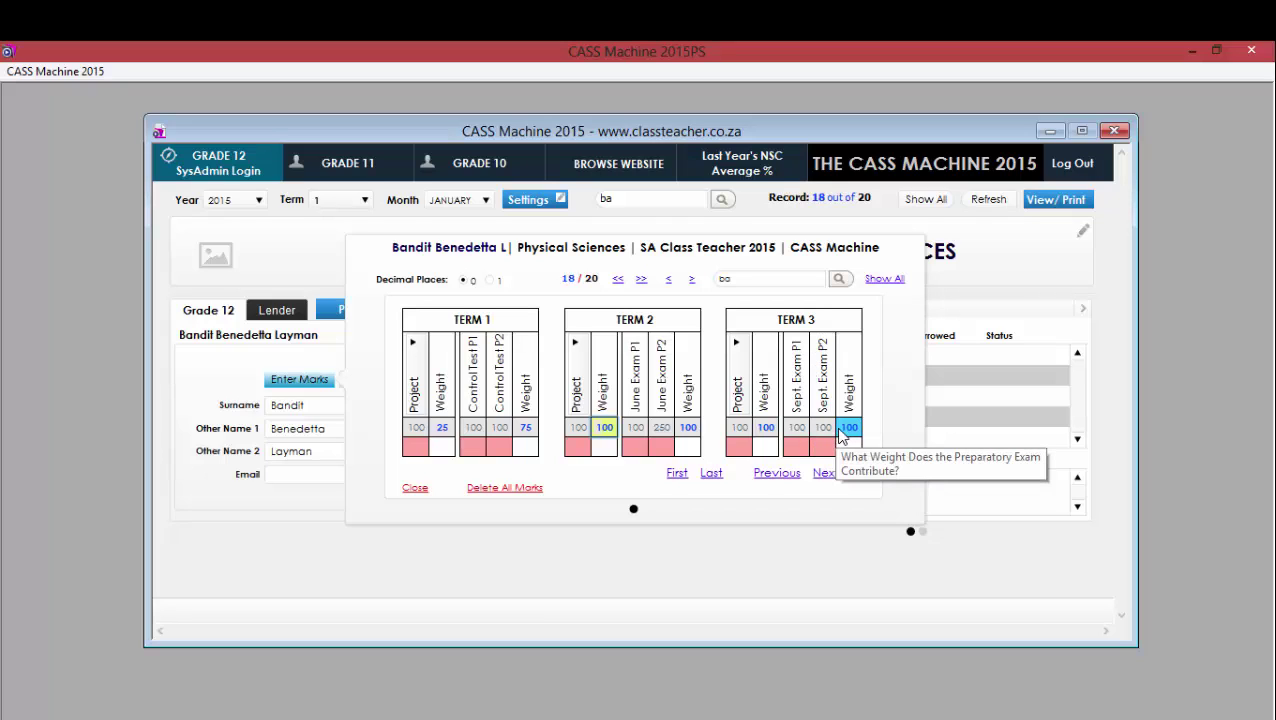
click(768, 431)
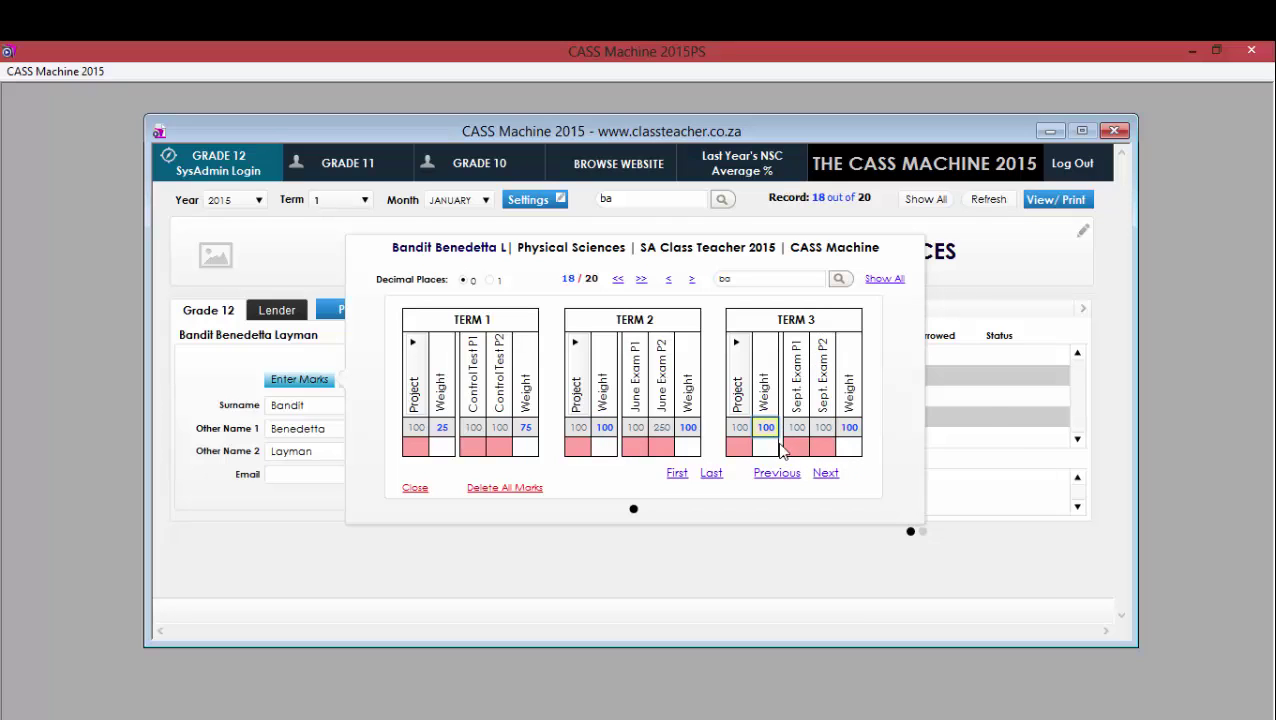
text(25)
click(848, 429)
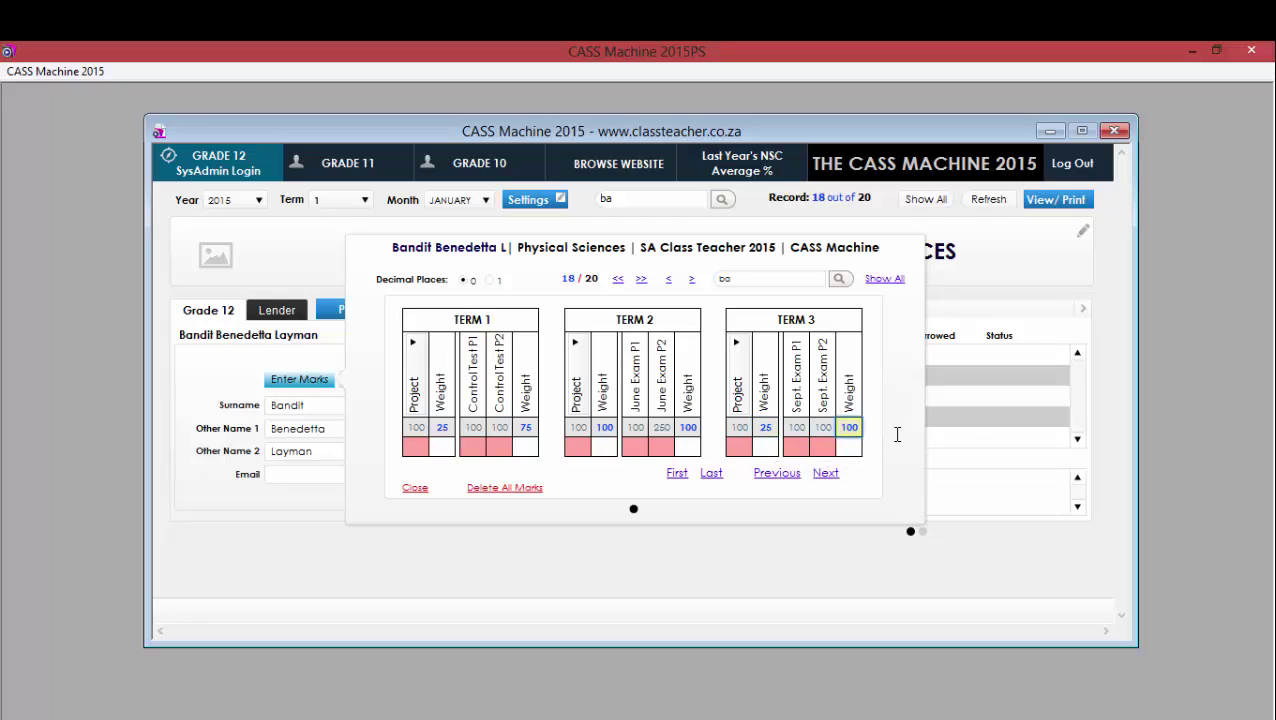
click(855, 470)
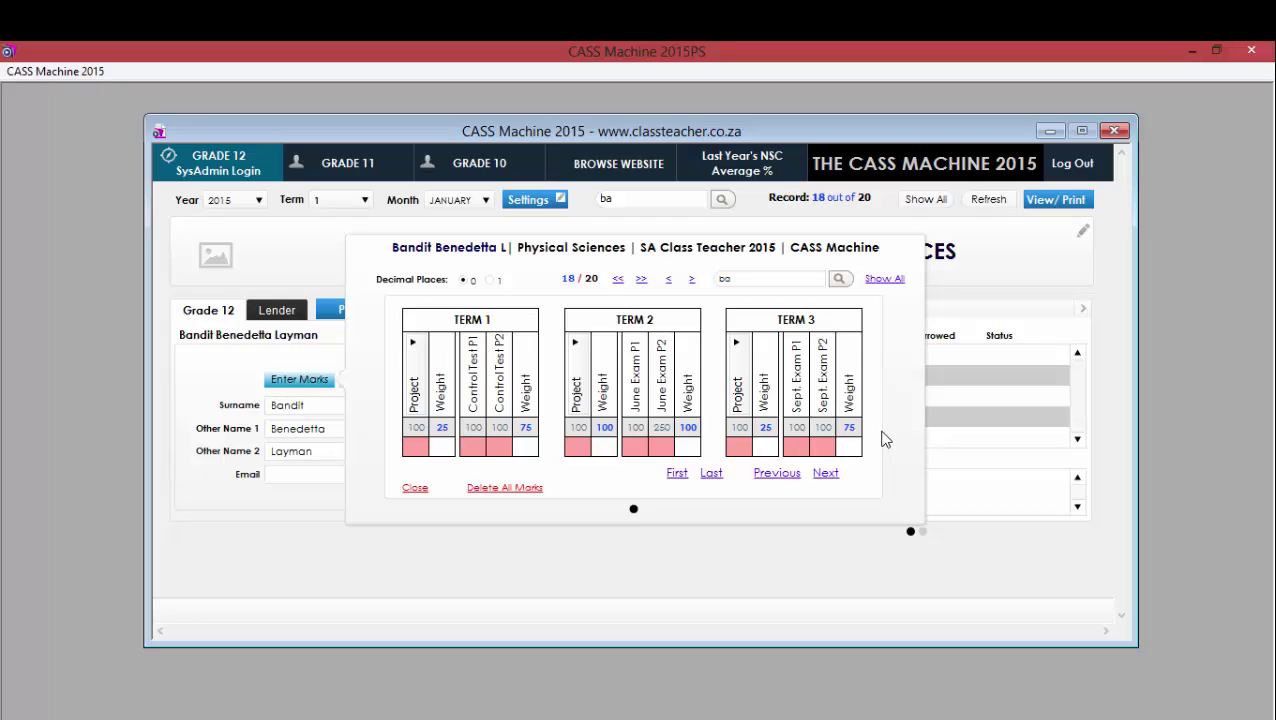
click(971, 490)
View the G12 Term Three SBA Recording Sheet, dismiss the page notice, and return to the Grade 12 learner details.
click(1045, 200)
click(790, 200)
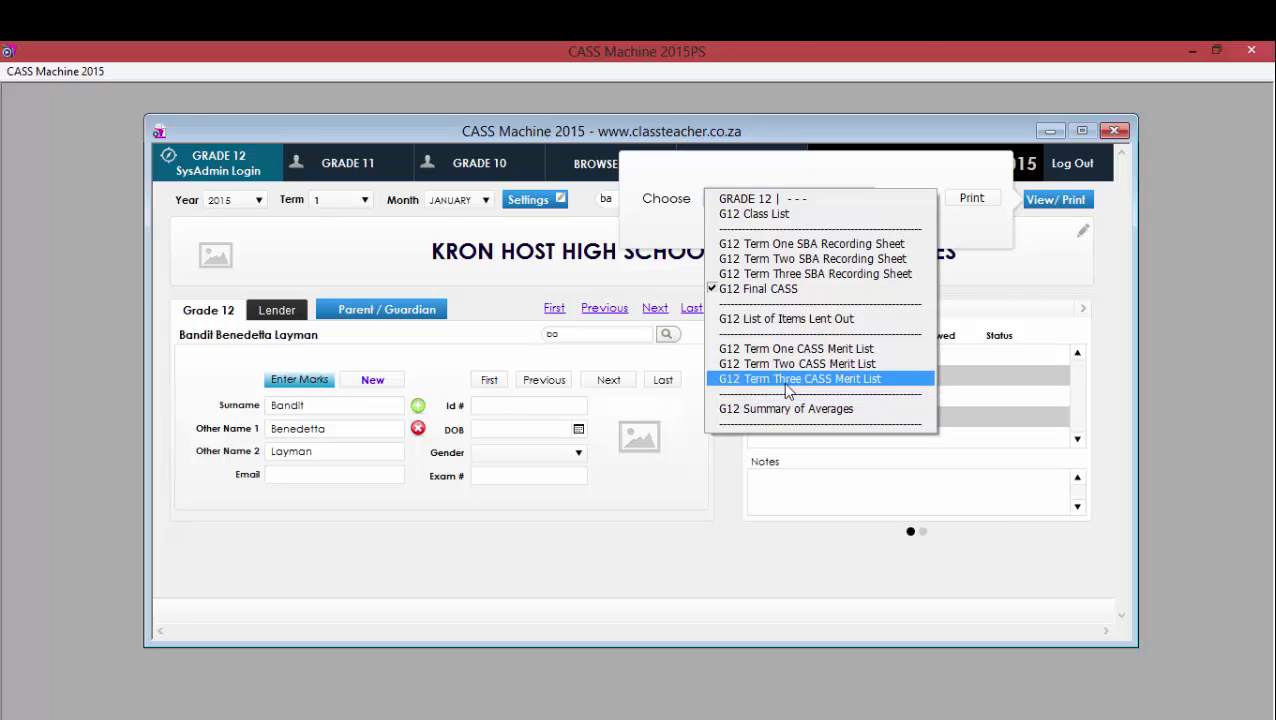
click(800, 273)
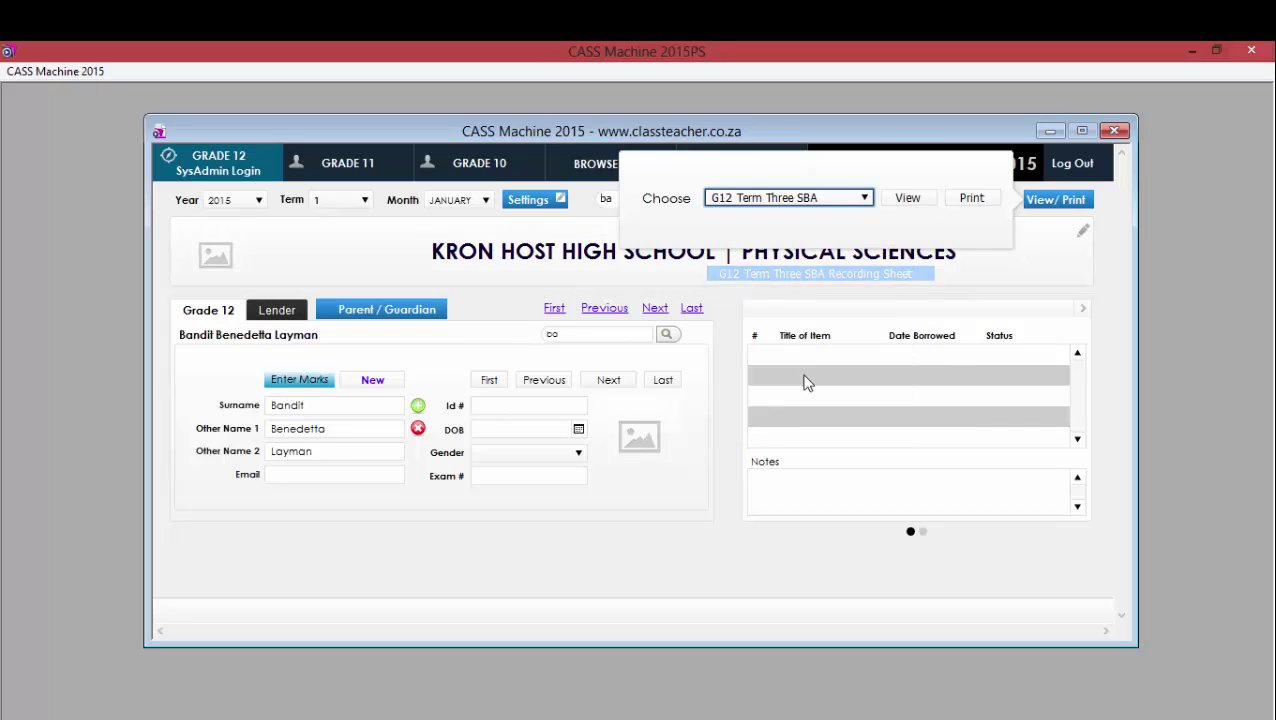
click(893, 206)
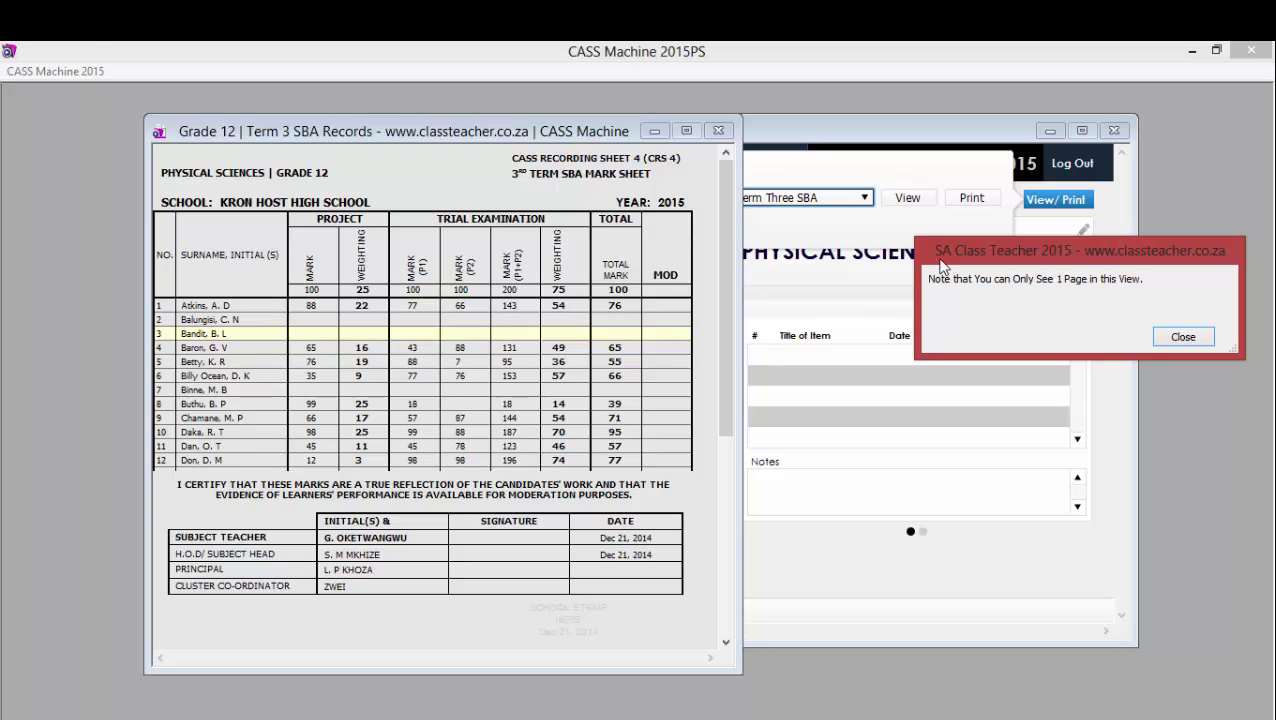
drag(989, 254, 535, 263)
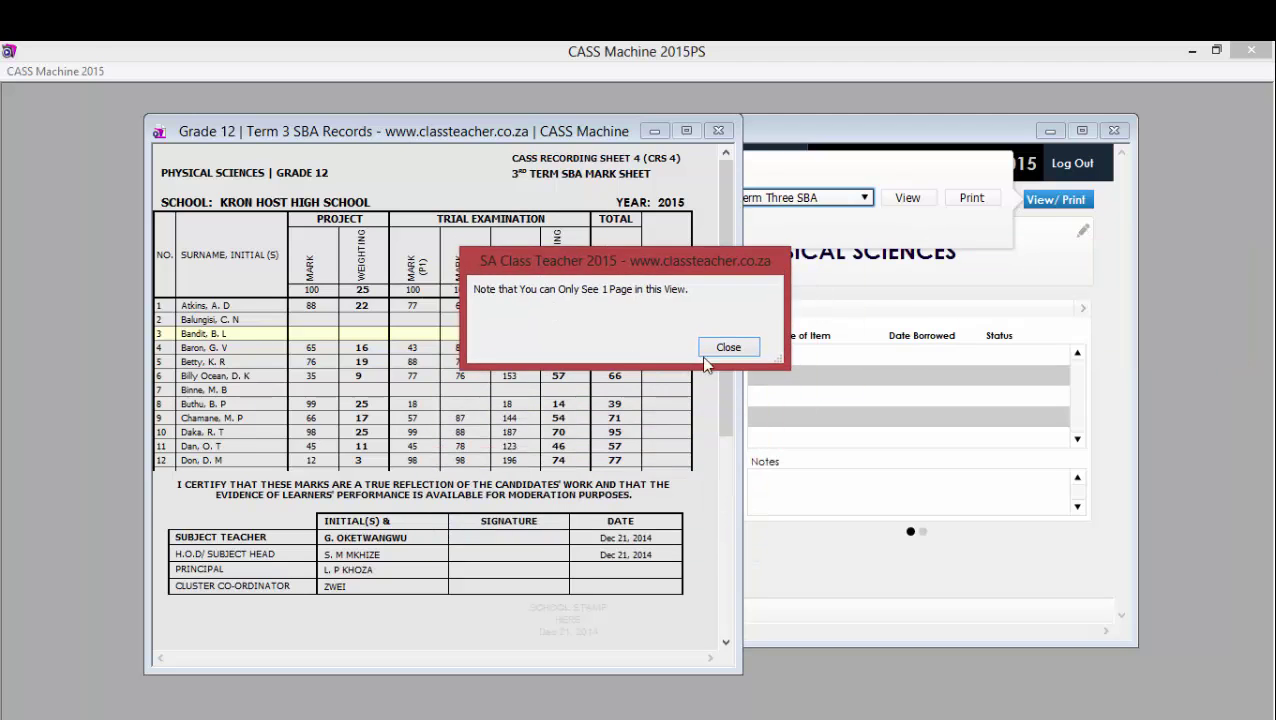
click(722, 344)
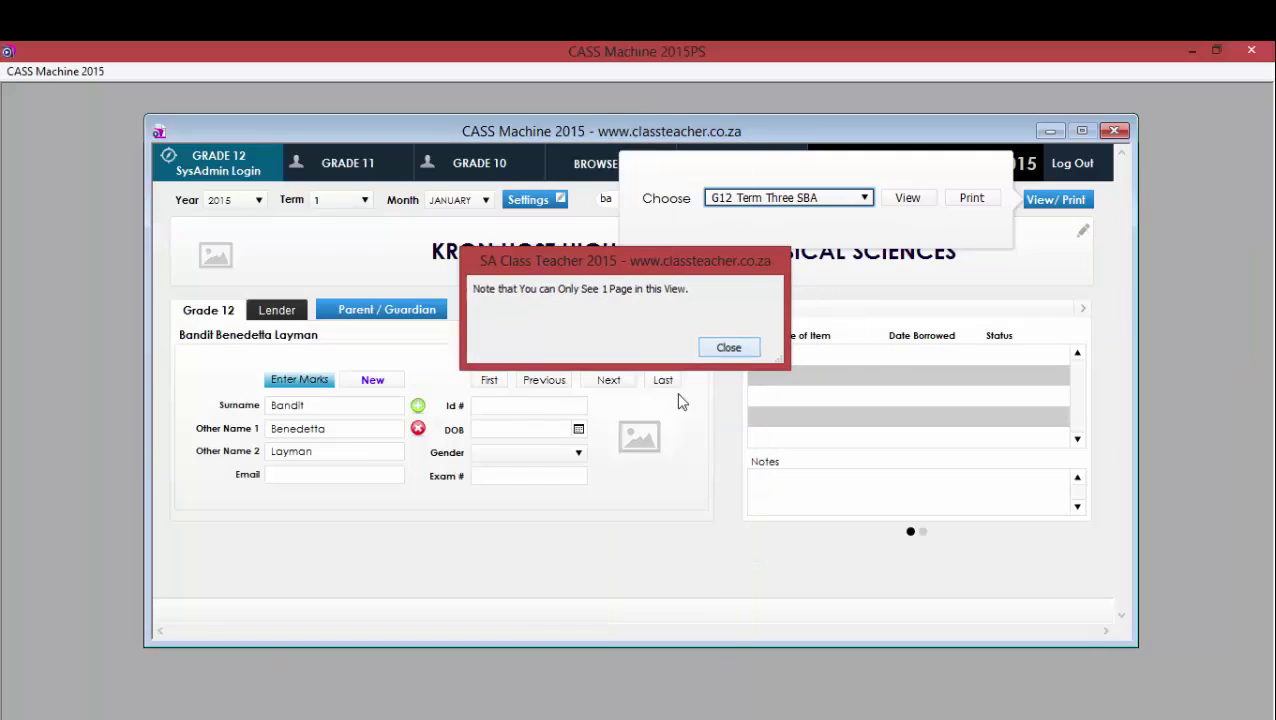
click(639, 531)
click(277, 312)
click(208, 311)
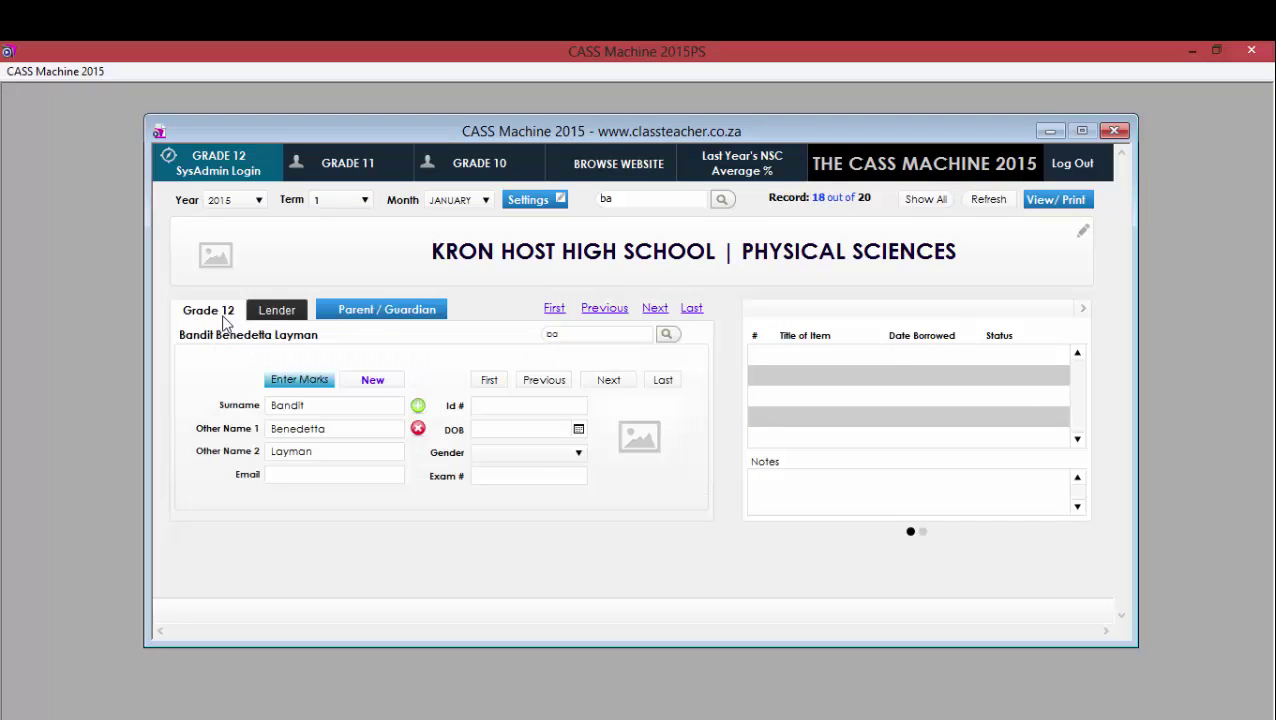
Open the mark entry form and set the Term 1 weights to 10 for the project and 15 for the control tests.
click(299, 379)
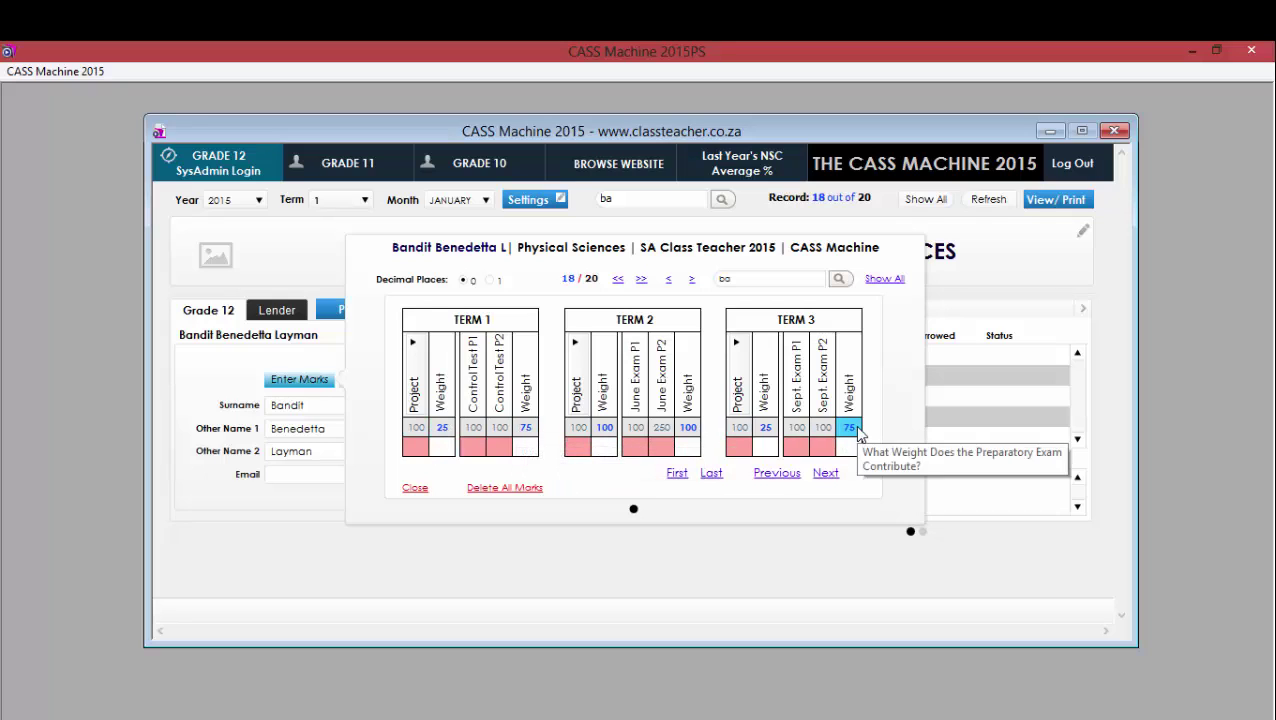
click(438, 430)
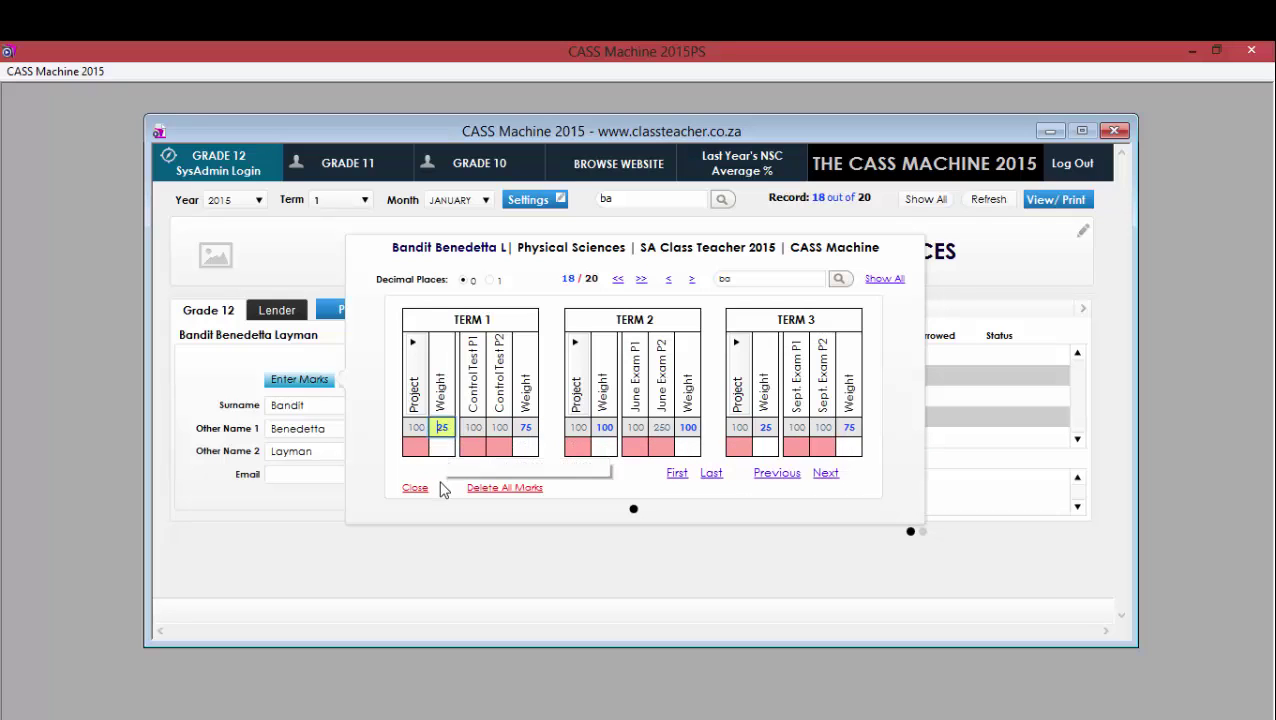
key(BackSpace)
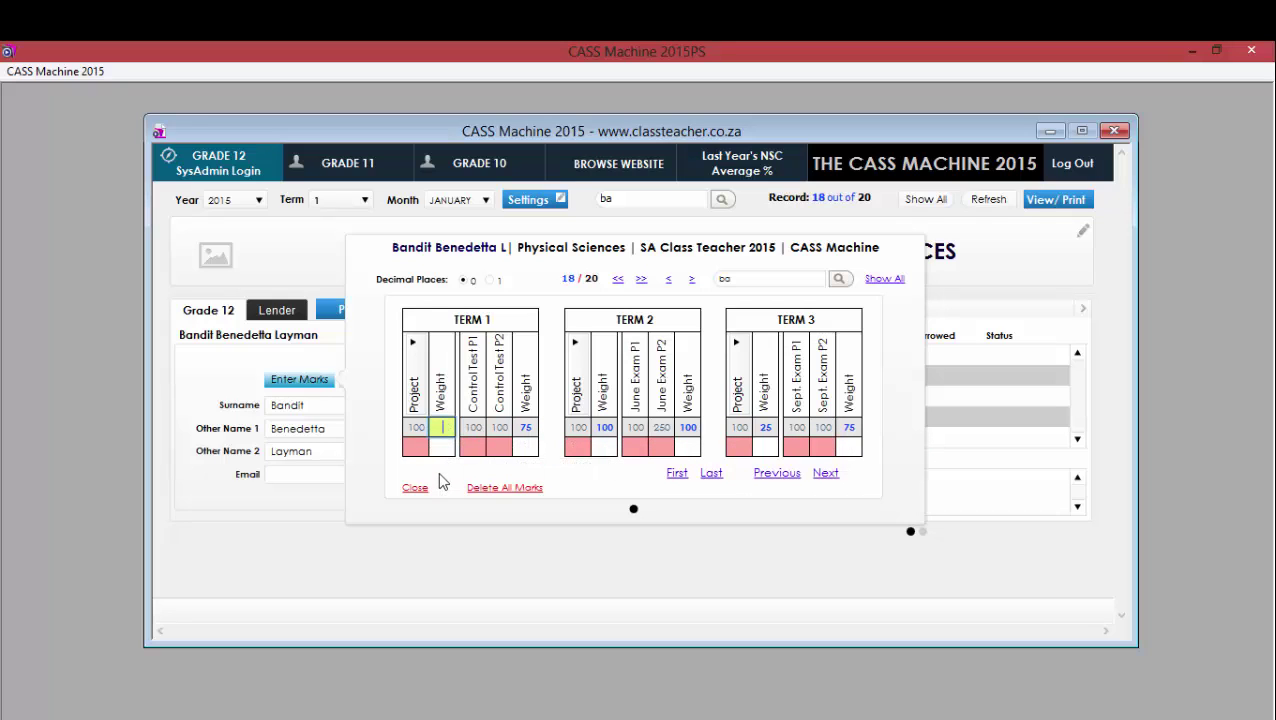
text(10)
key(Return)
click(527, 428)
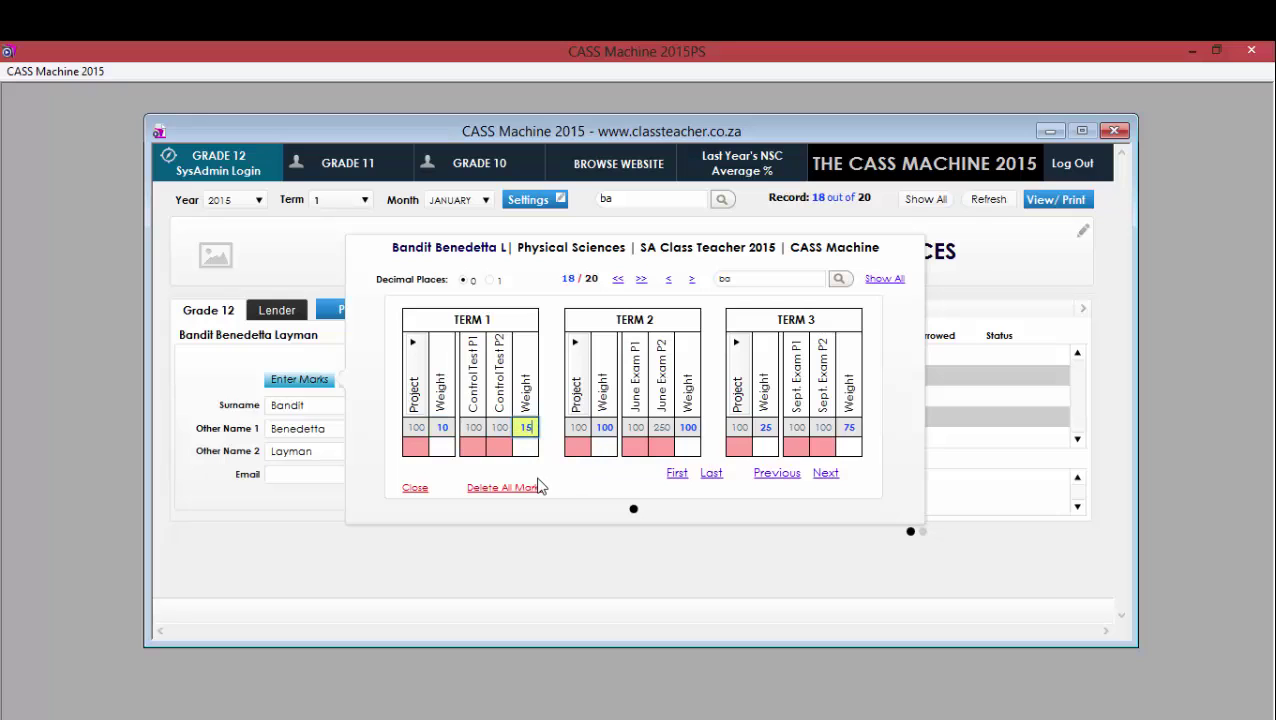
key(Return)
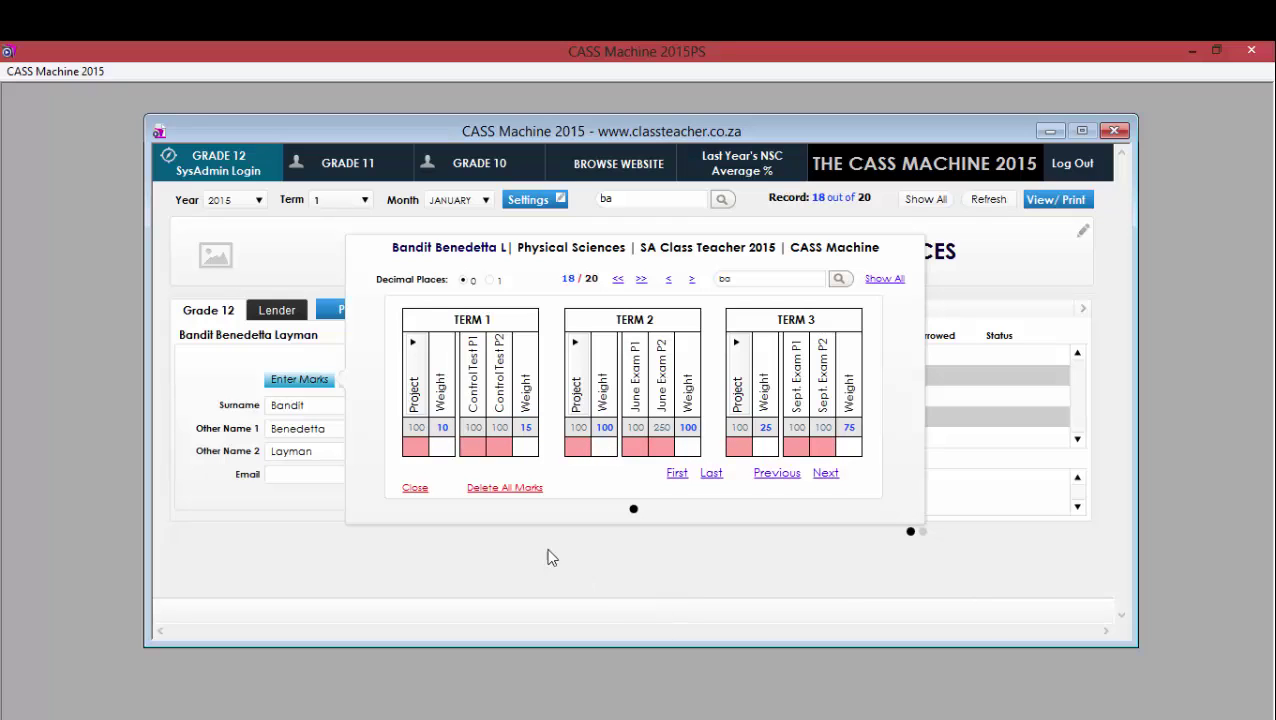
Check the weights on the following learners' records, and go to the first learner in the mark entry form.
click(826, 473)
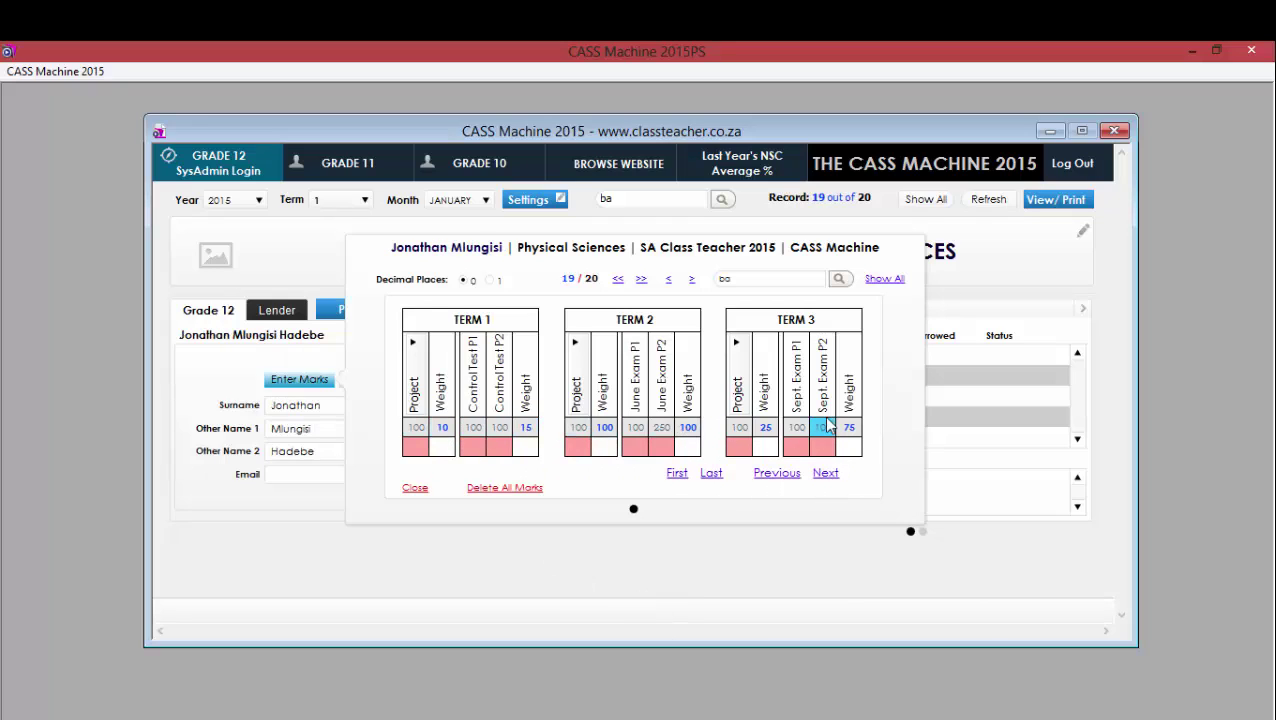
click(826, 474)
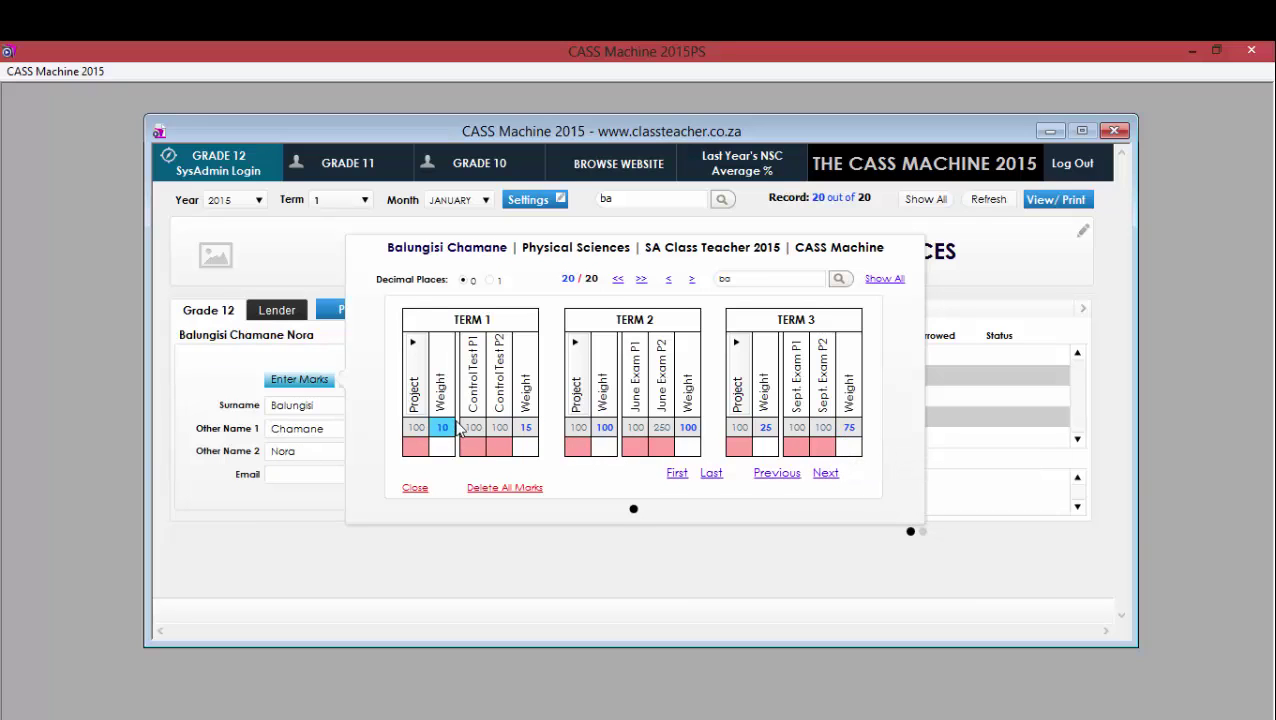
click(770, 474)
click(618, 279)
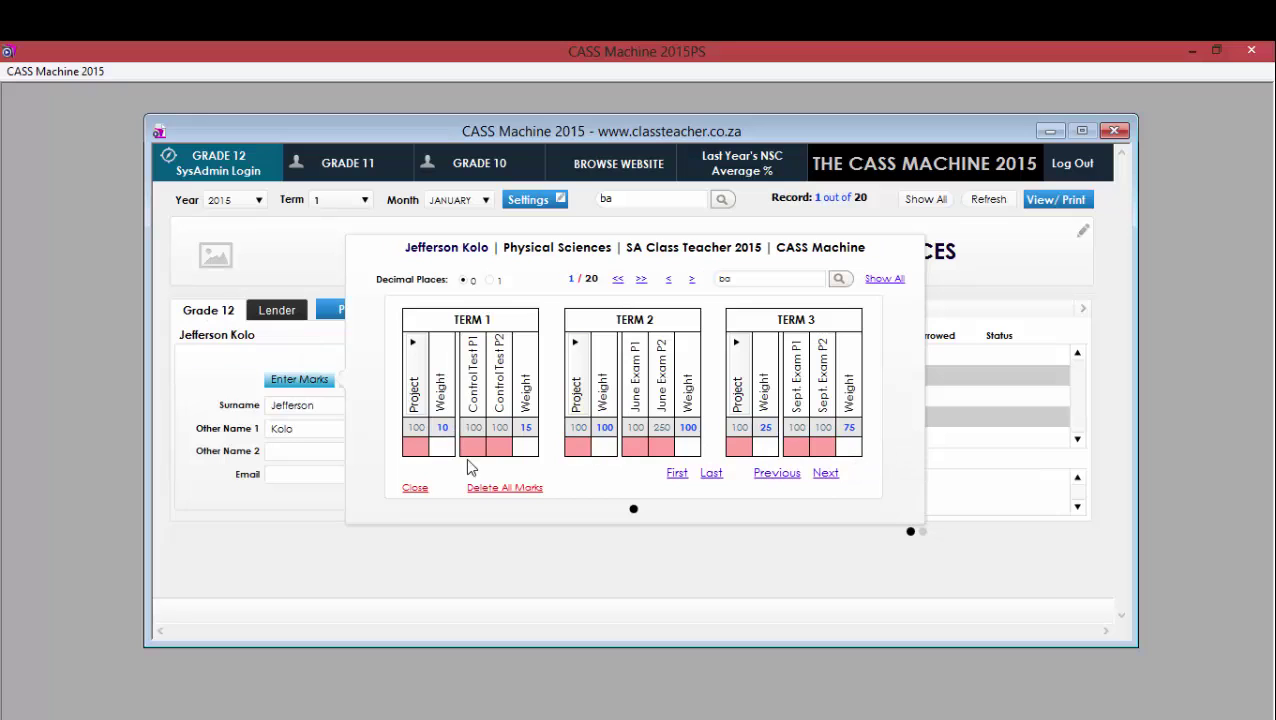
Enter the first learner's Term 1 marks as 100 for the project and 100 for Control Test P1.
click(408, 450)
click(432, 463)
click(416, 451)
click(443, 468)
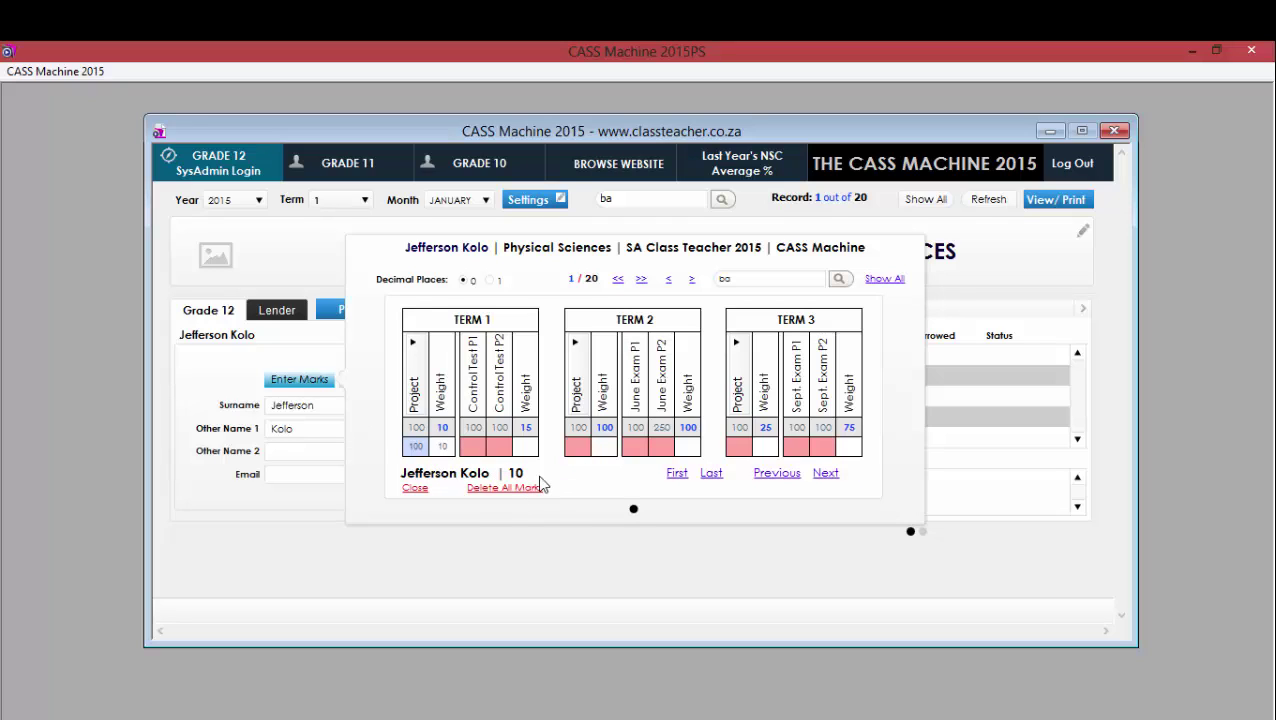
click(474, 448)
text(100)
click(500, 450)
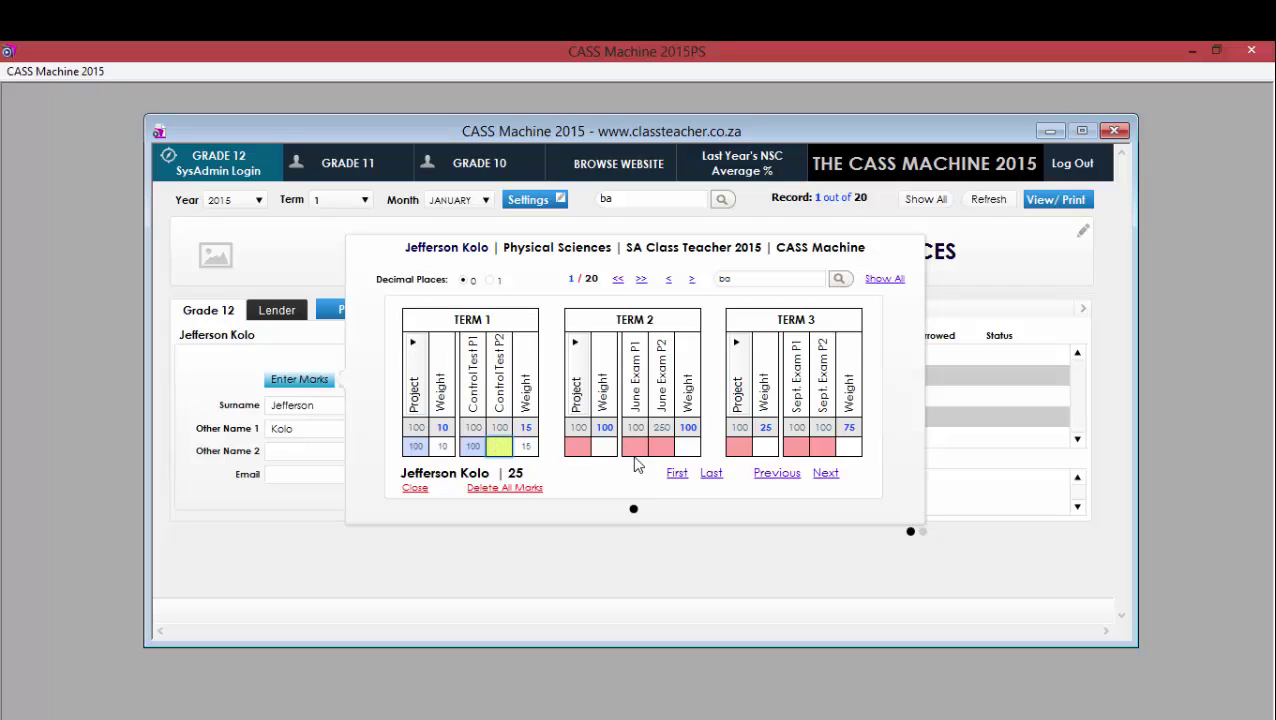
click(533, 446)
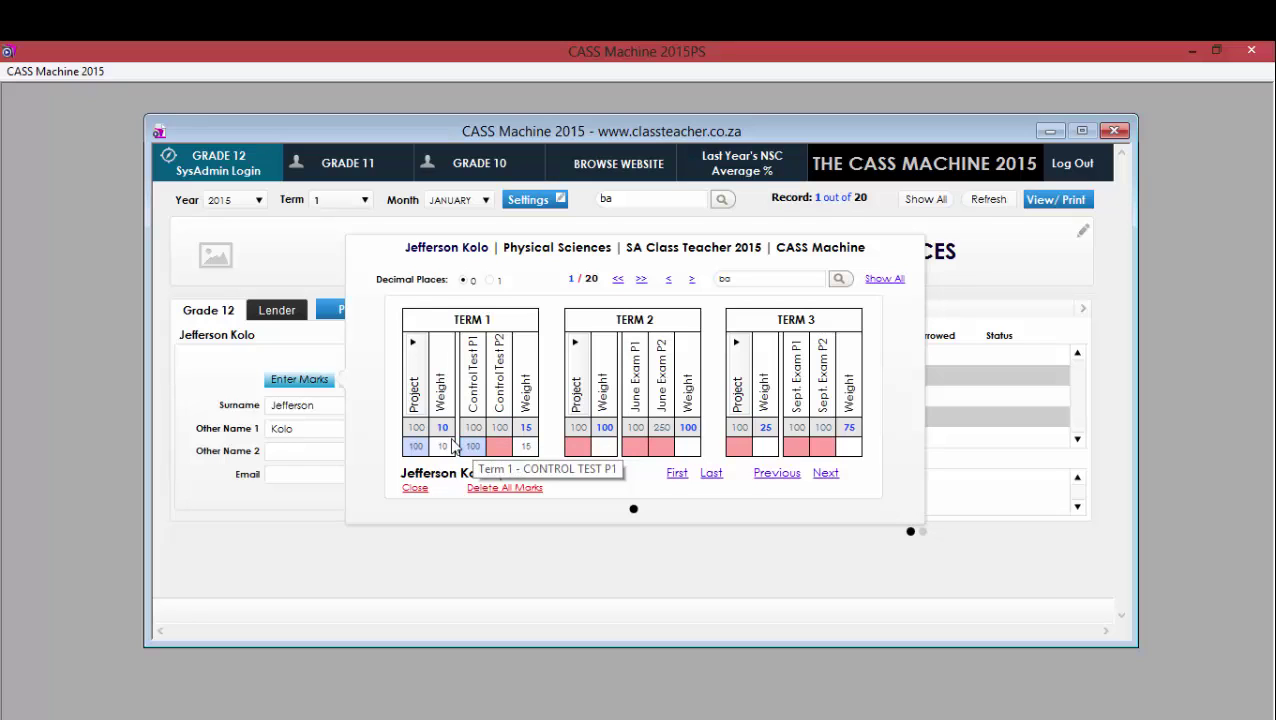
Set the Term 1 weights to 25 for the project and 75 for the control tests.
click(448, 431)
key(BackSpace)
key(BackSpace)
text(25)
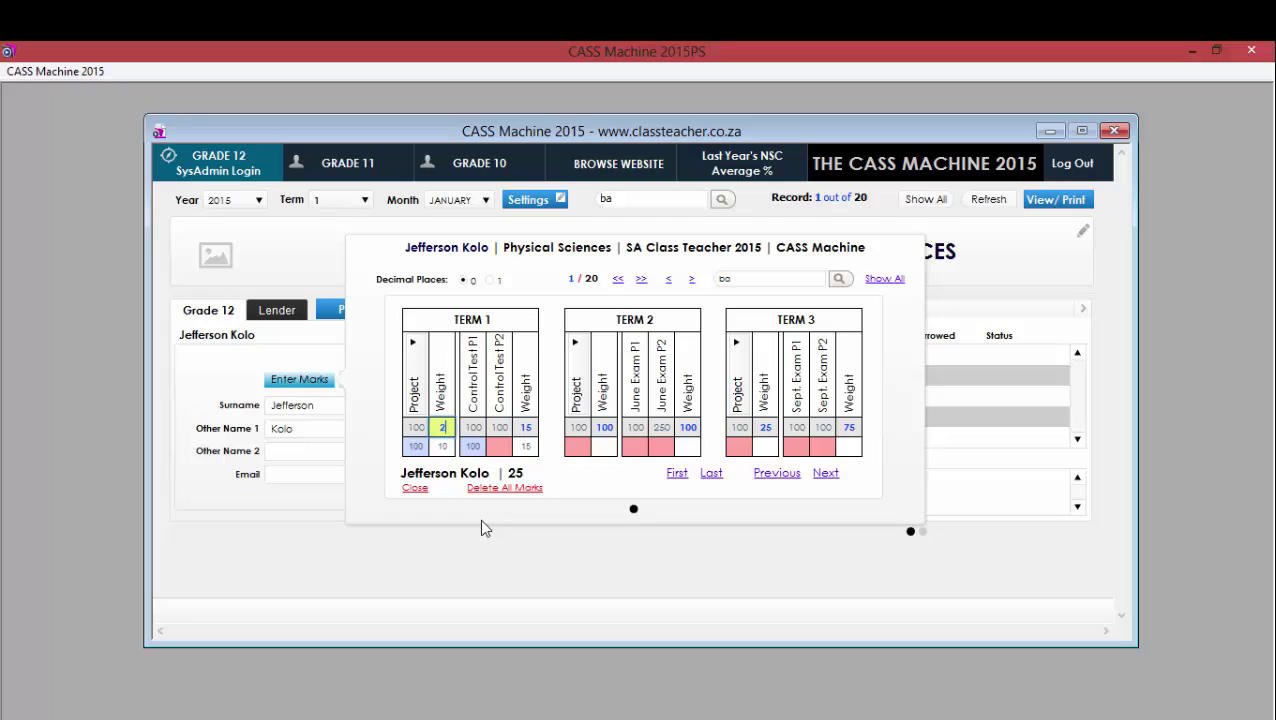
click(524, 430)
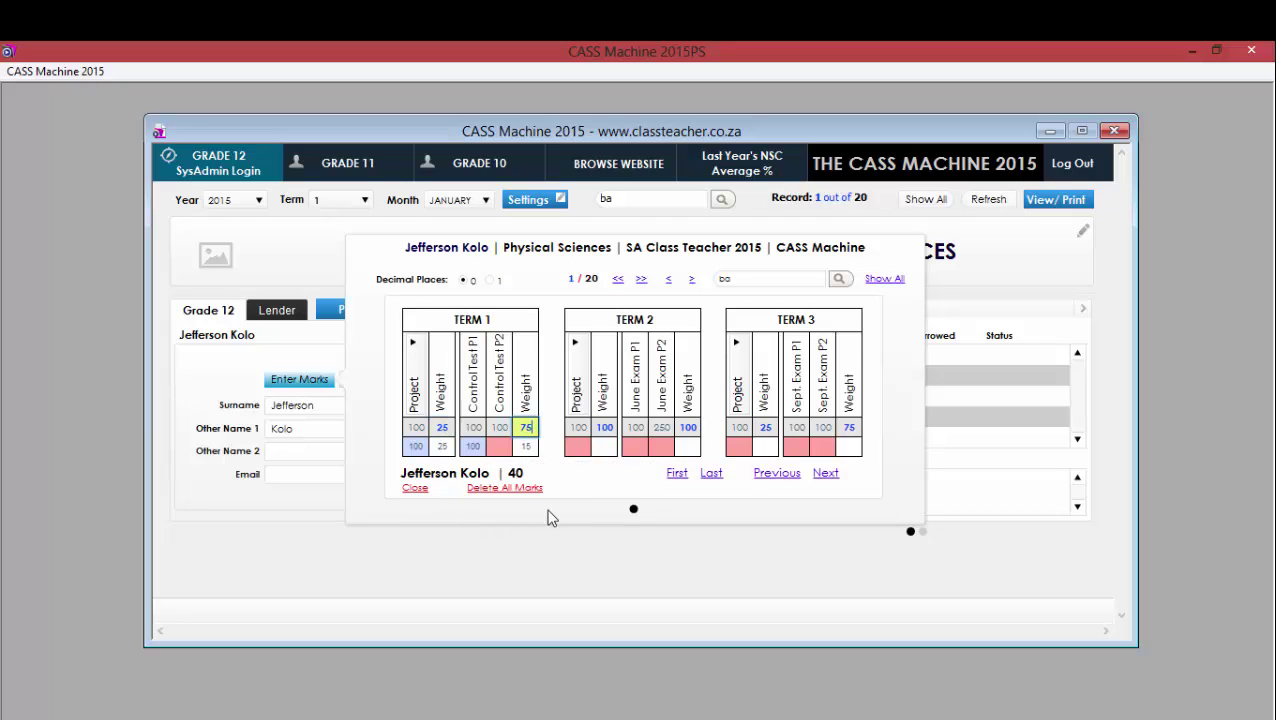
click(578, 504)
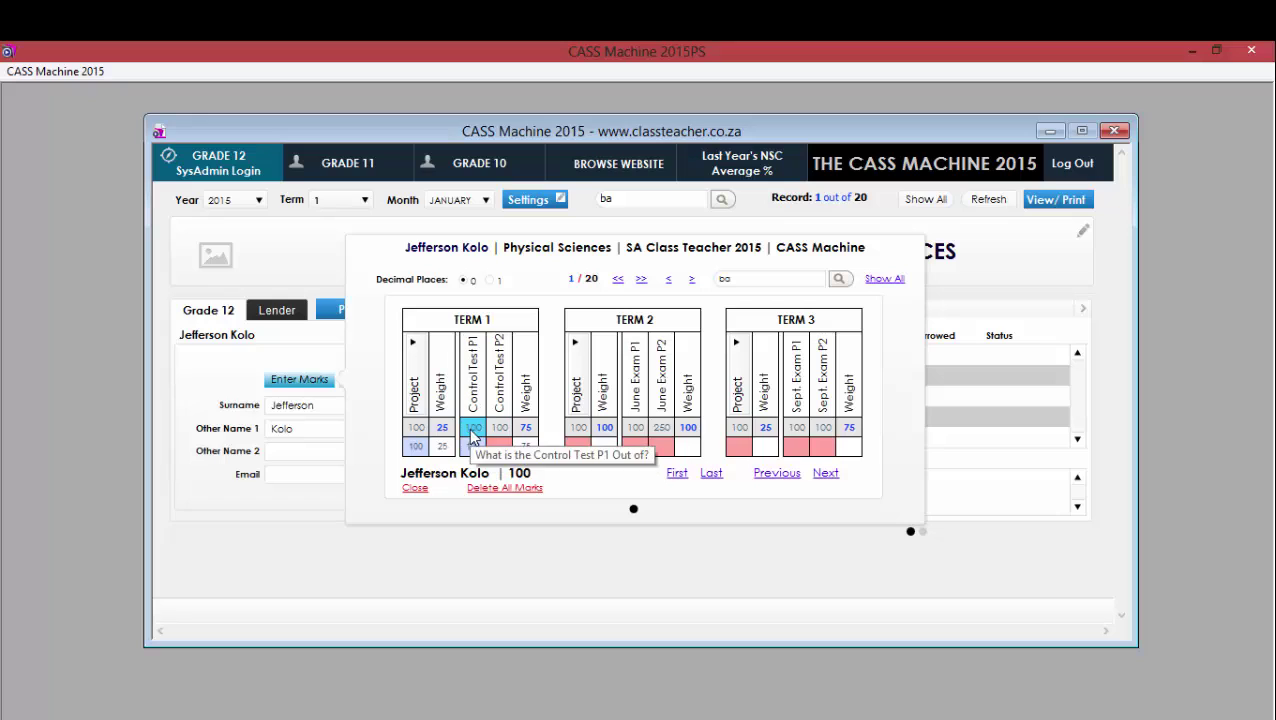
Enter the first learner's Term 1 Control Test P2 mark as 100, and change it to 90.
click(499, 447)
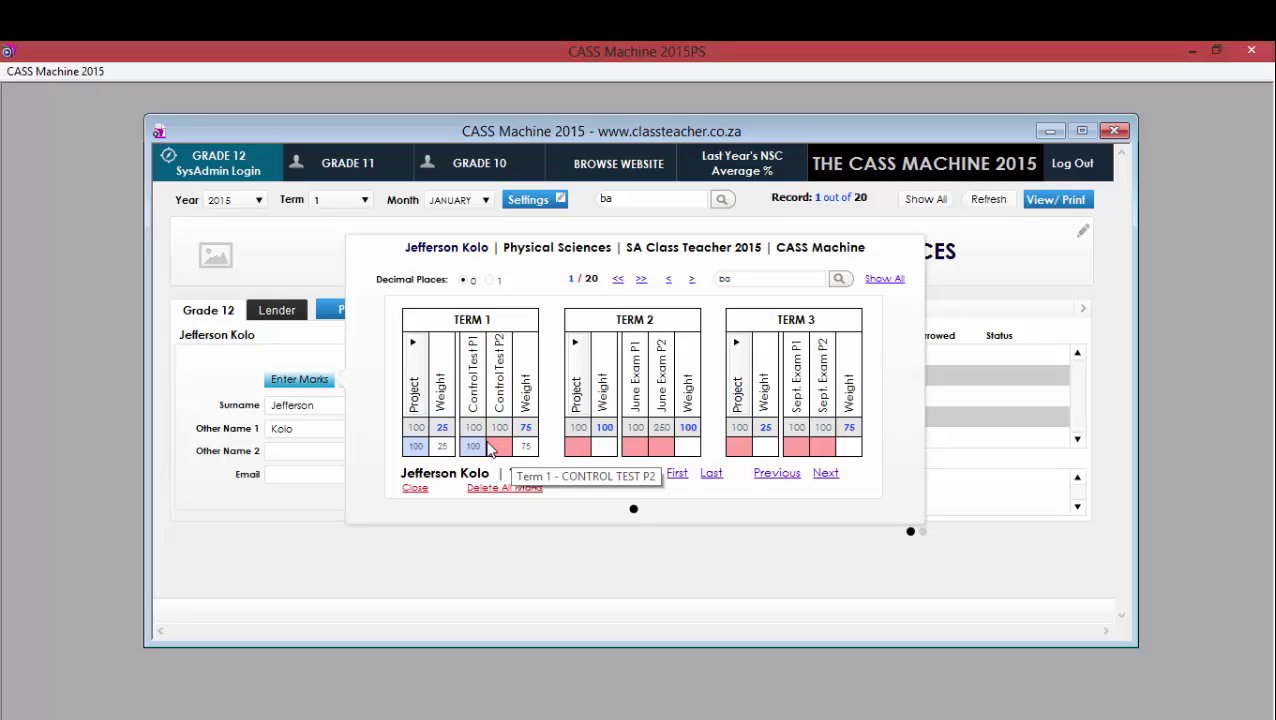
text(100)
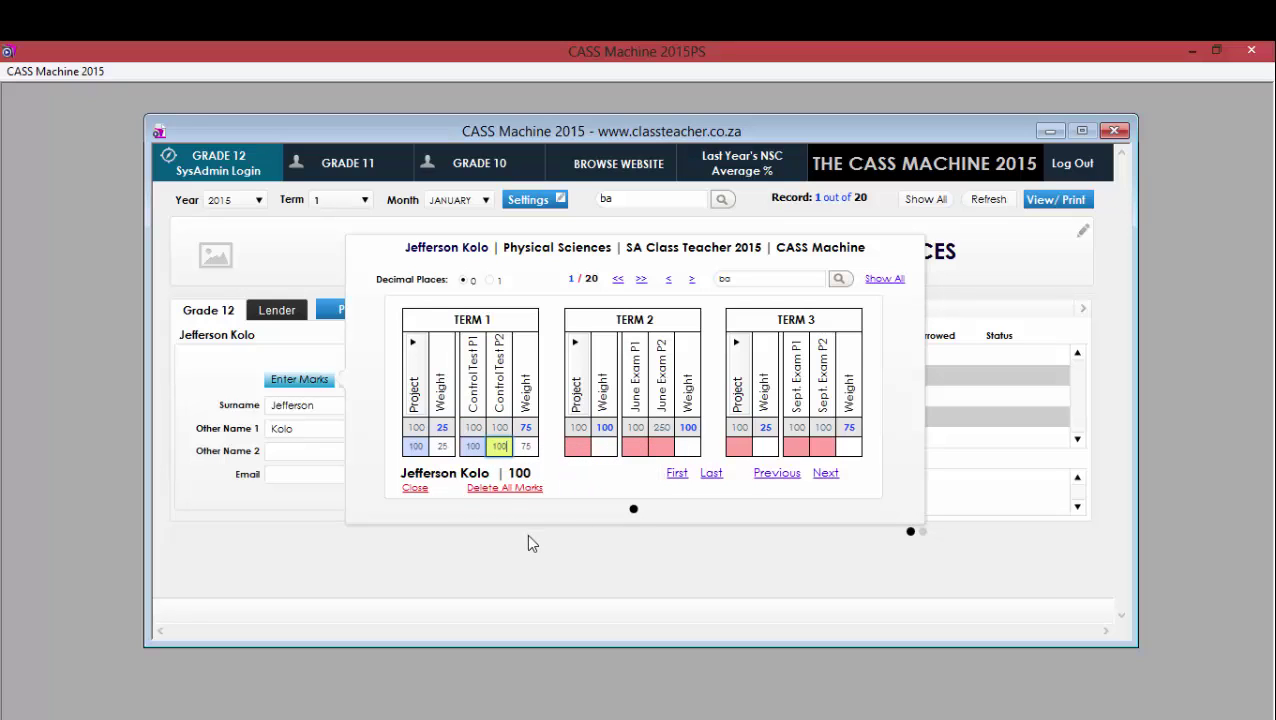
key(Return)
click(499, 446)
click(574, 498)
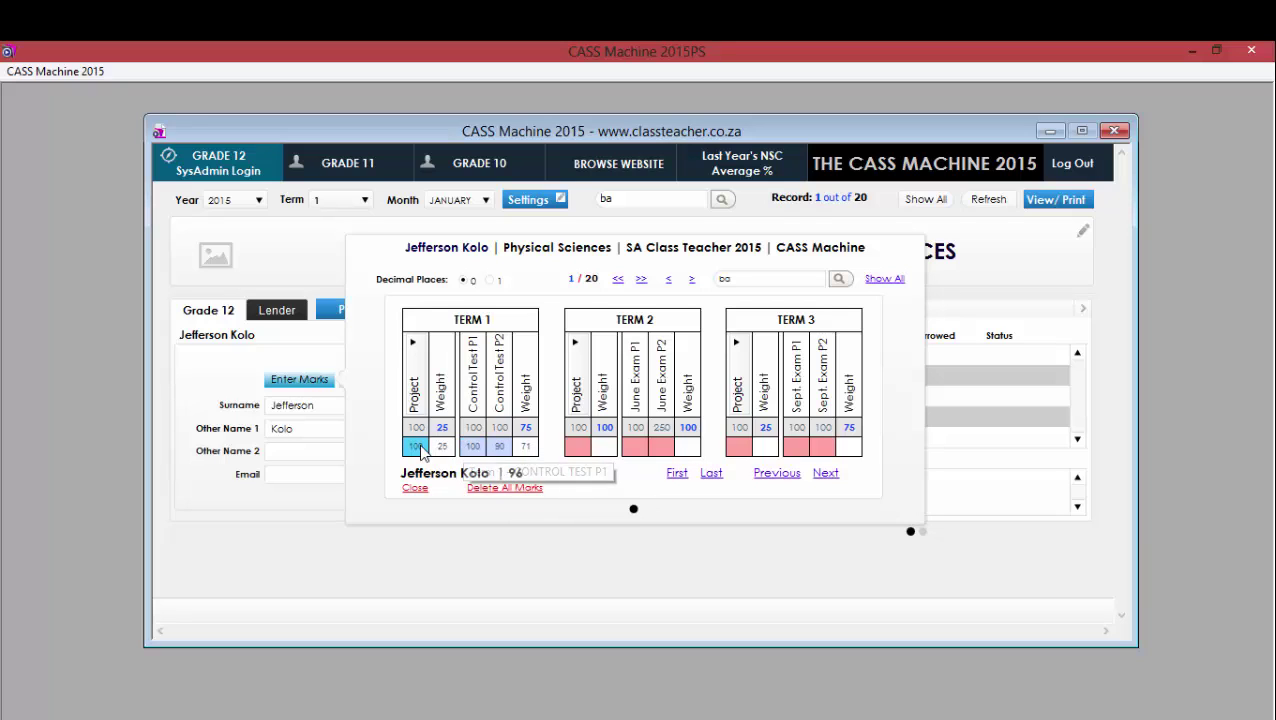
Enter the first learner's Term 2 marks as 100 for the project and 100 for June Exam P1.
click(570, 451)
key(Tab)
key(Tab)
key(Tab)
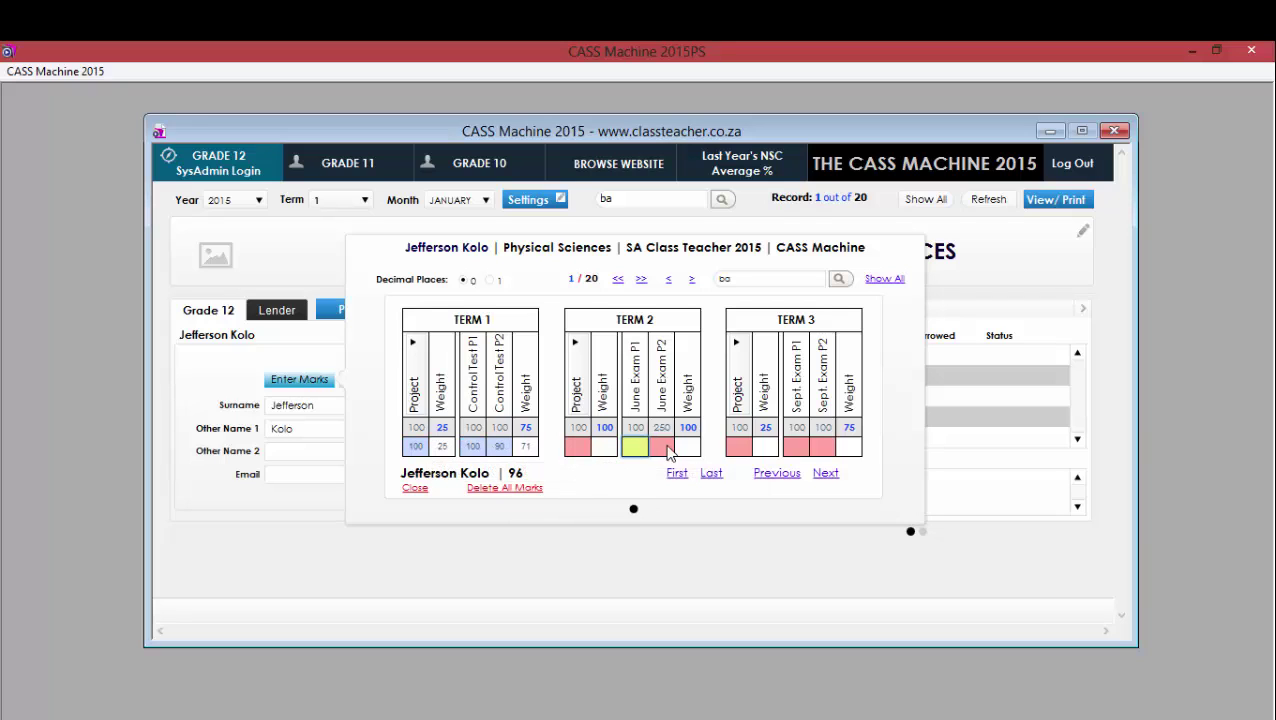
click(579, 448)
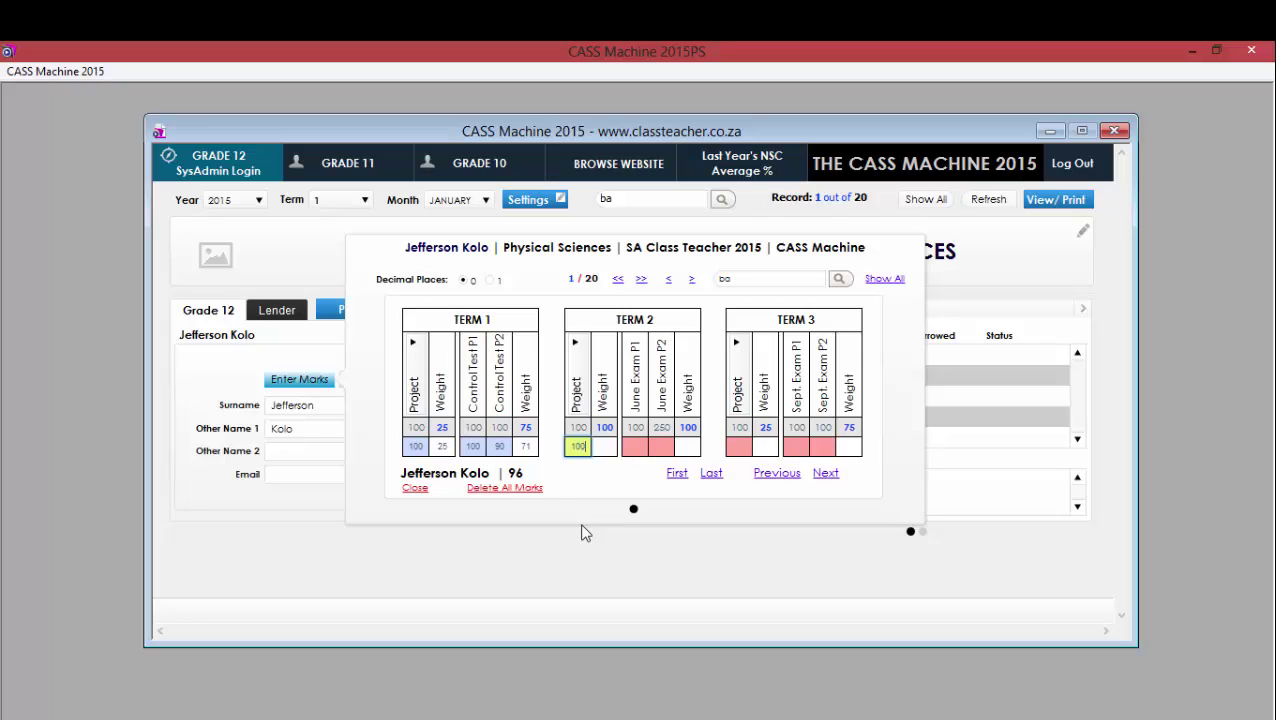
text(100)
click(634, 449)
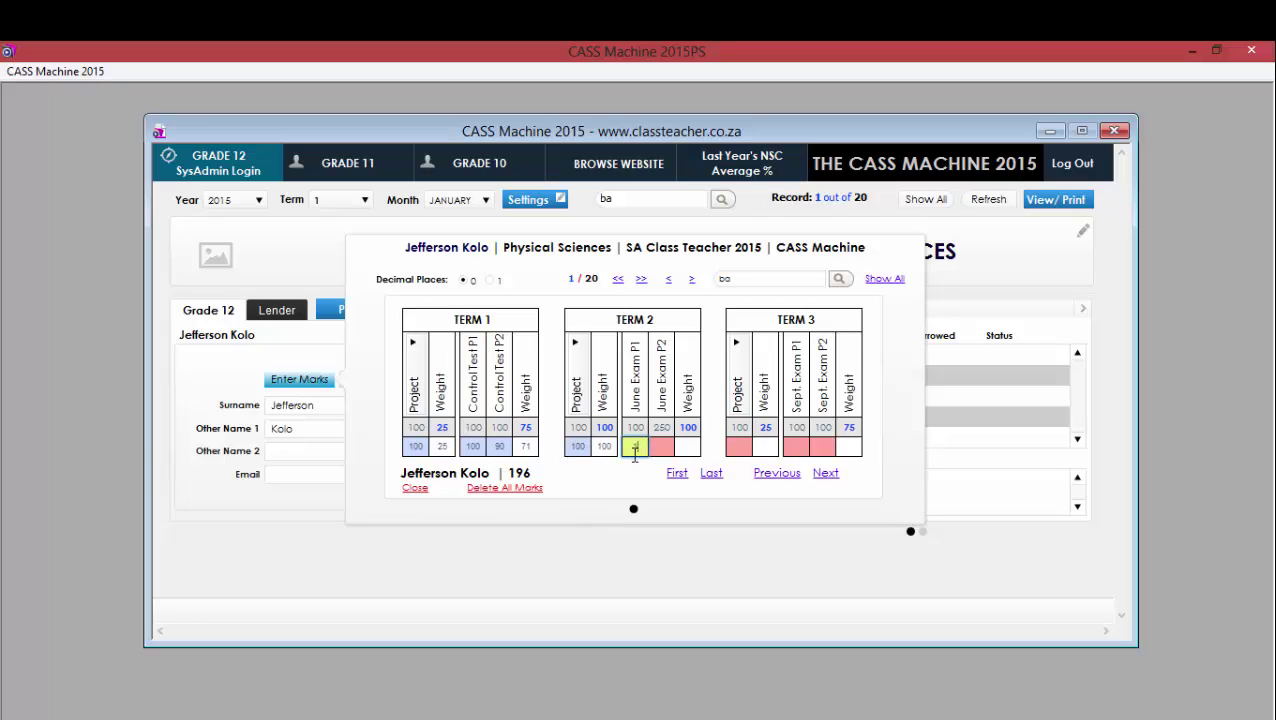
text(100)
click(660, 452)
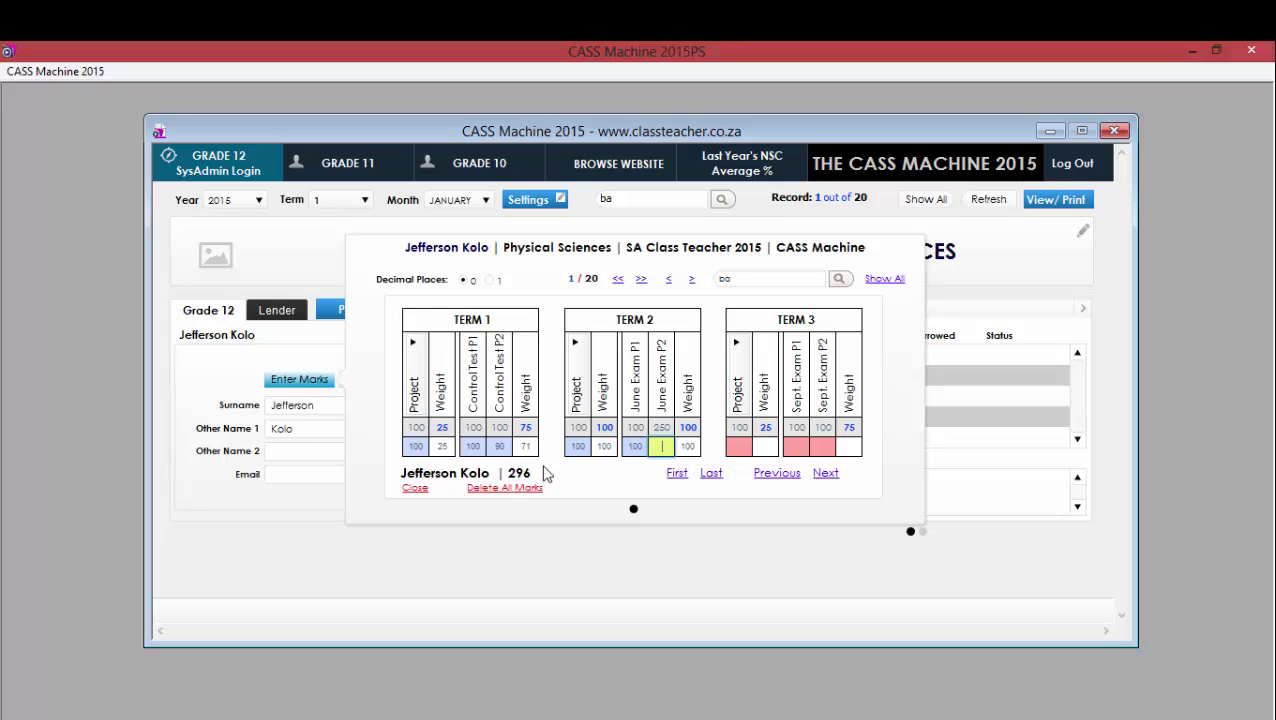
Set the weights in Term 1 and Term 2 to 10 for the project and 25 for the tests or exams.
click(604, 428)
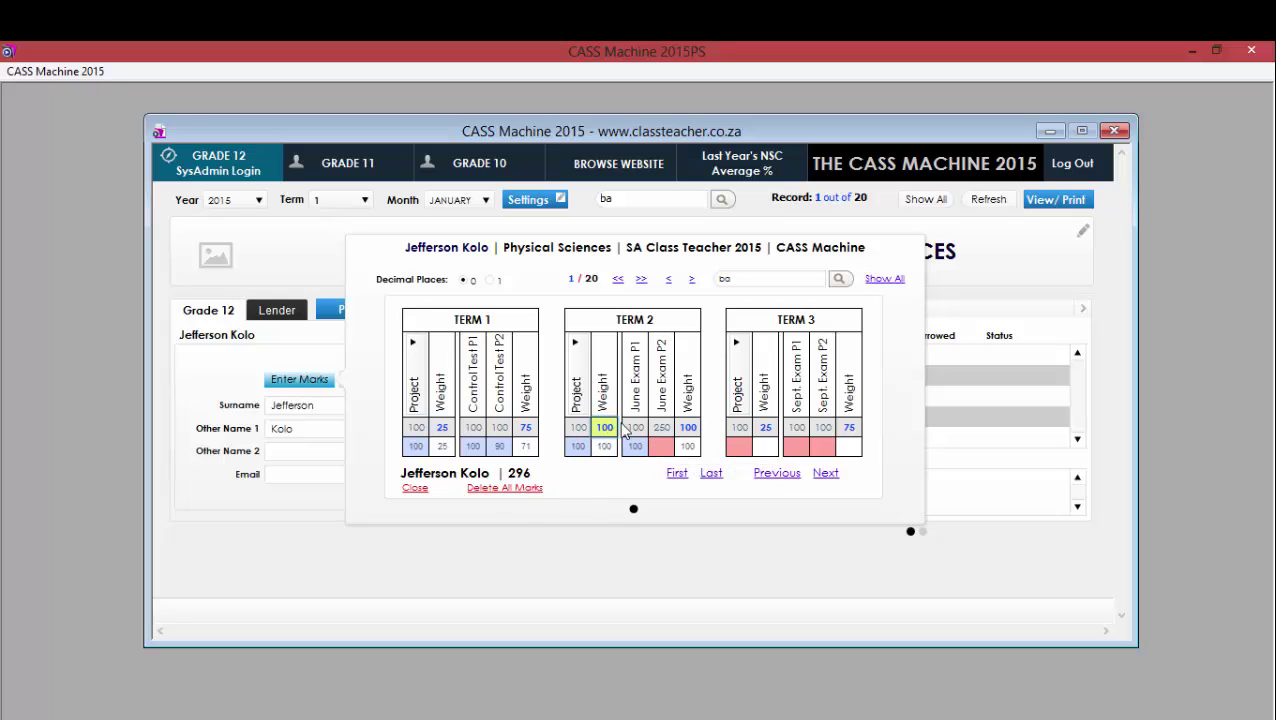
click(441, 427)
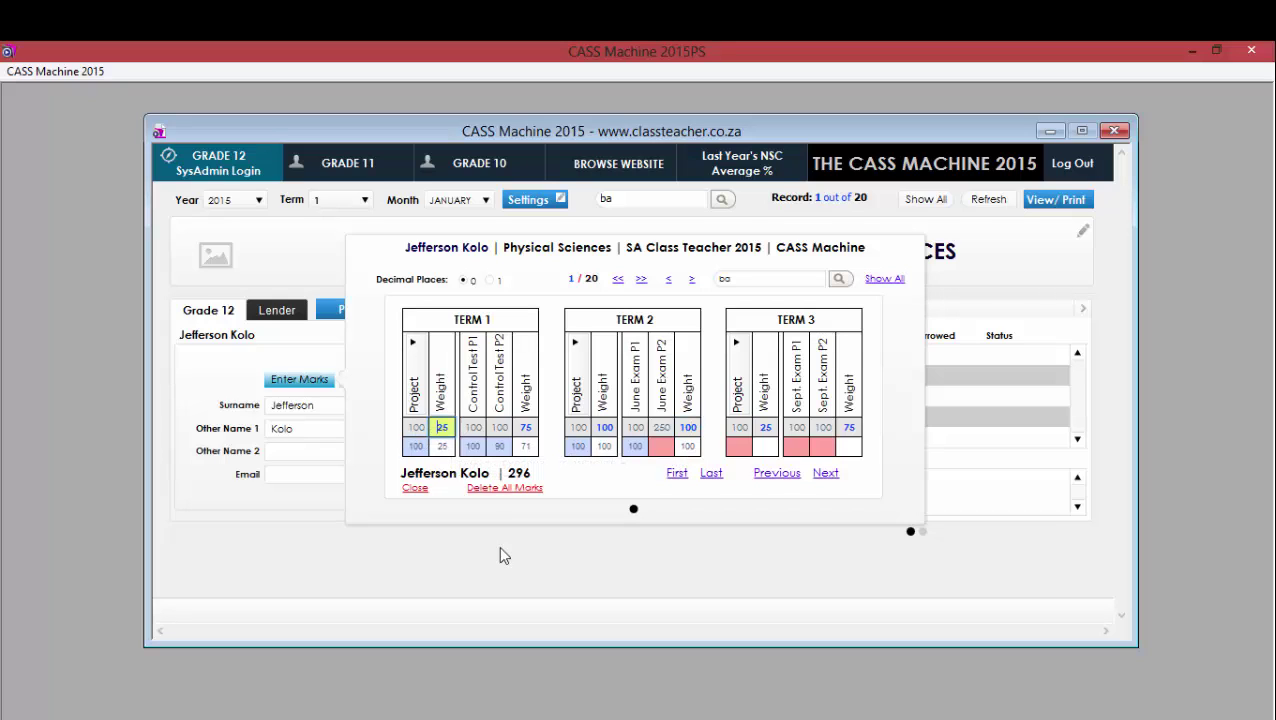
text(10)
click(527, 428)
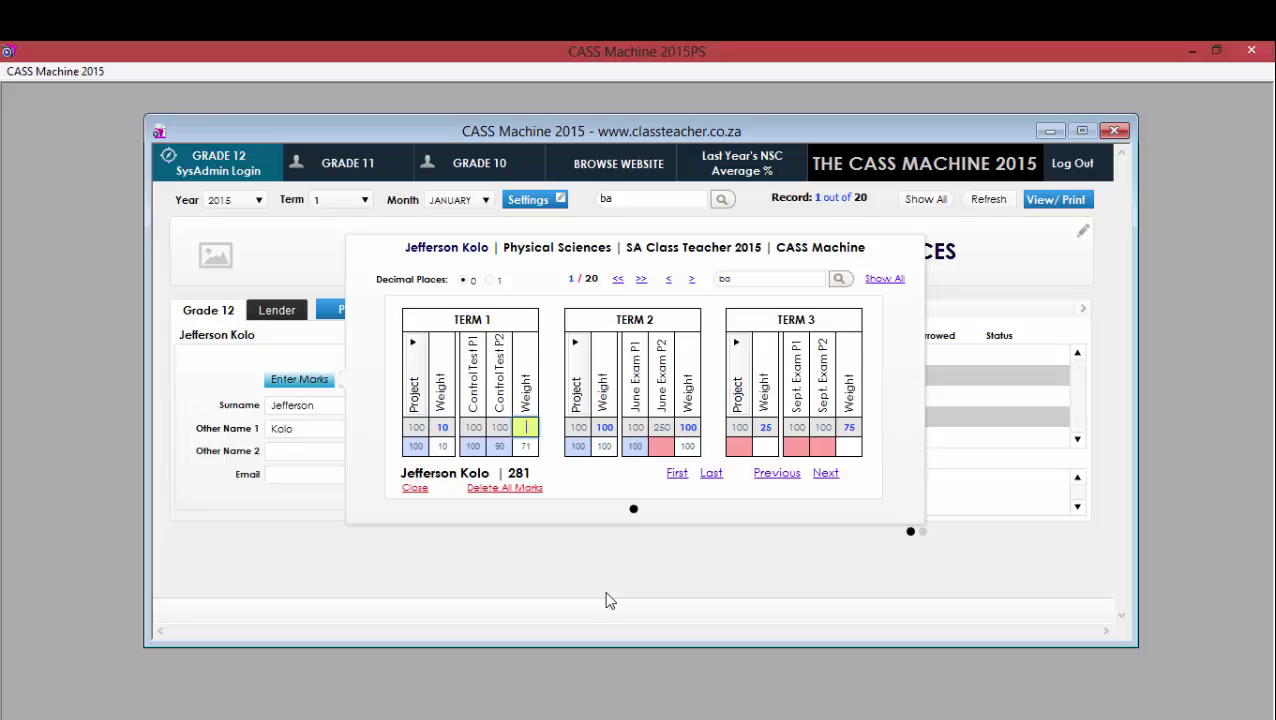
text(25)
key(Tab)
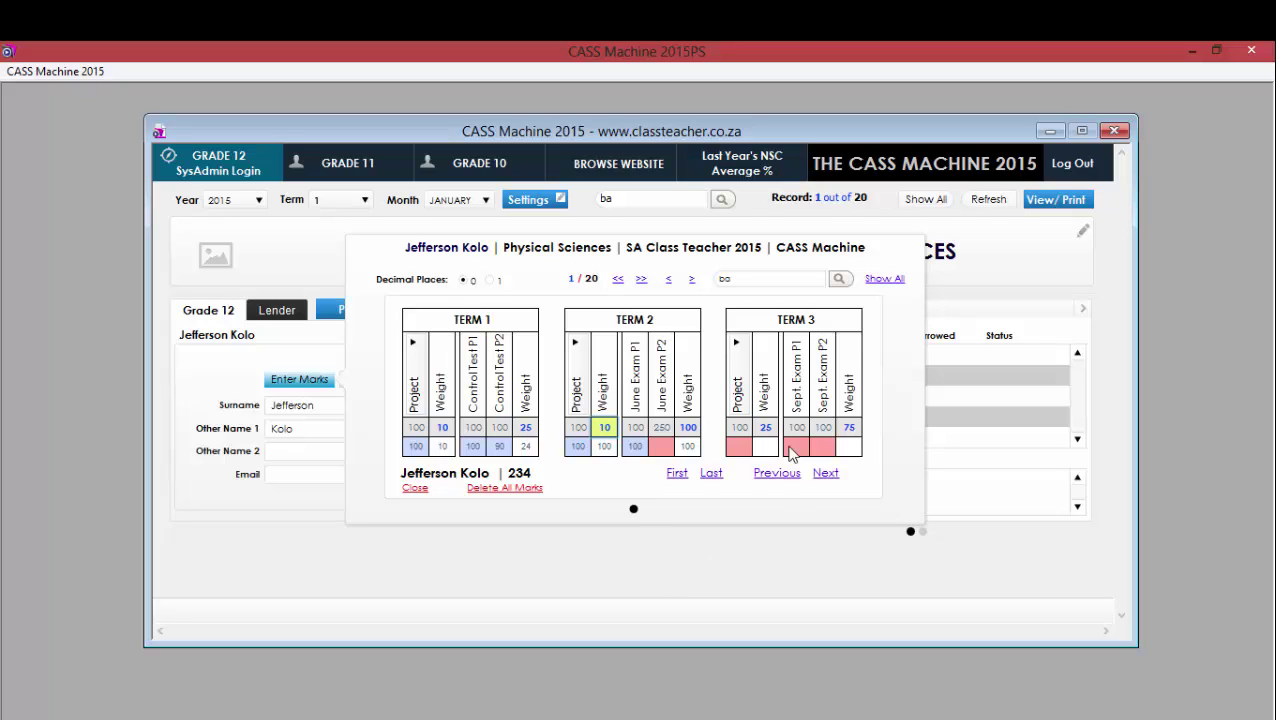
key(Tab)
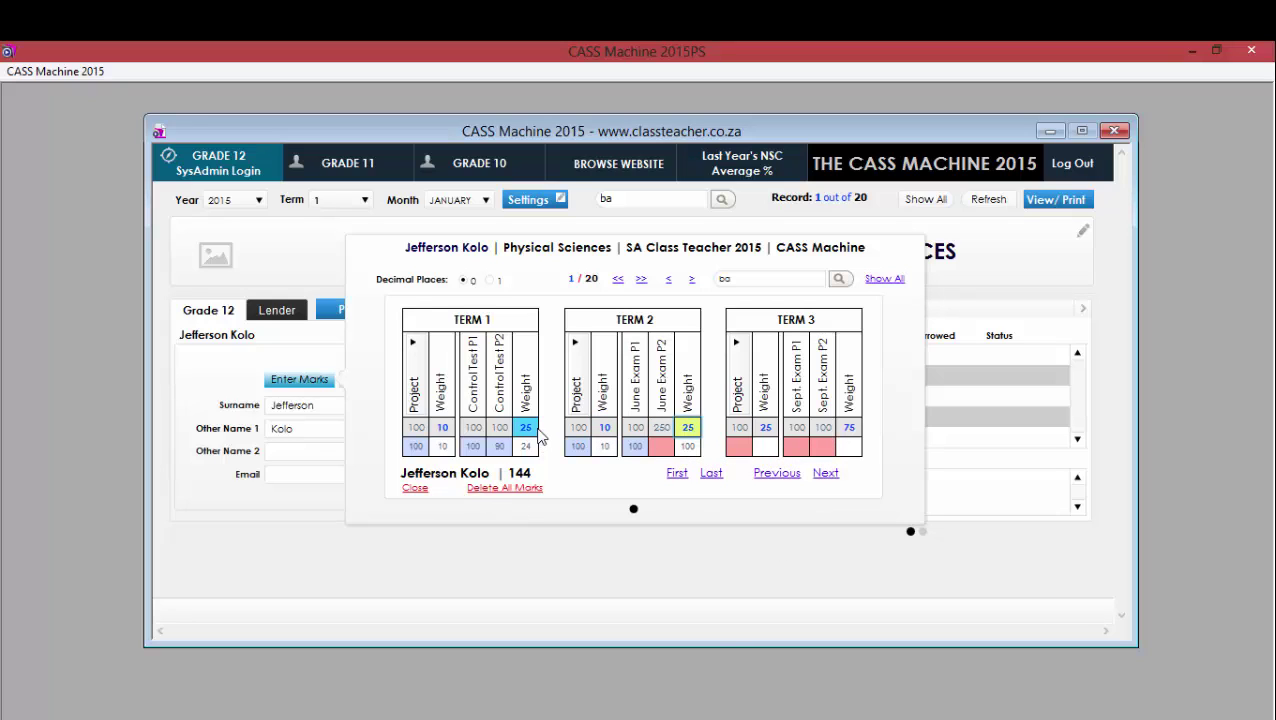
Set the Term 3 weights to 10 for the project and 30 for the September exams.
key(Tab)
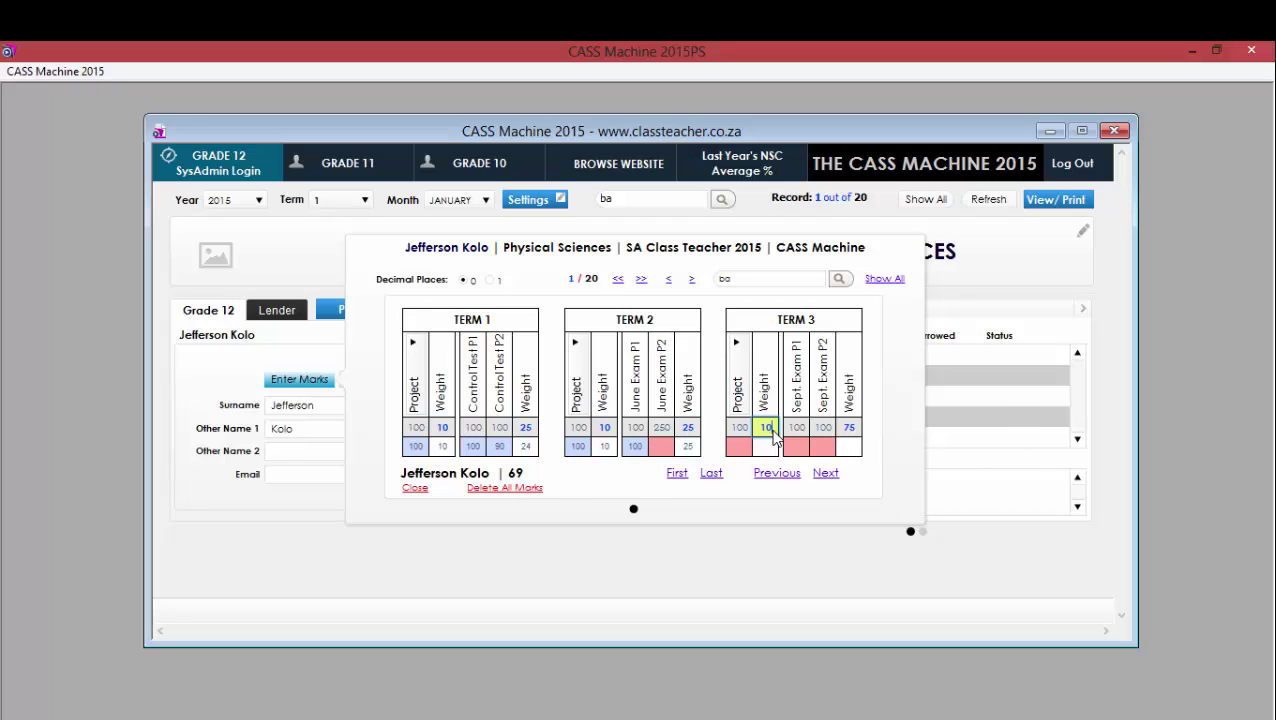
click(851, 429)
key(BackSpace)
key(BackSpace)
text(30)
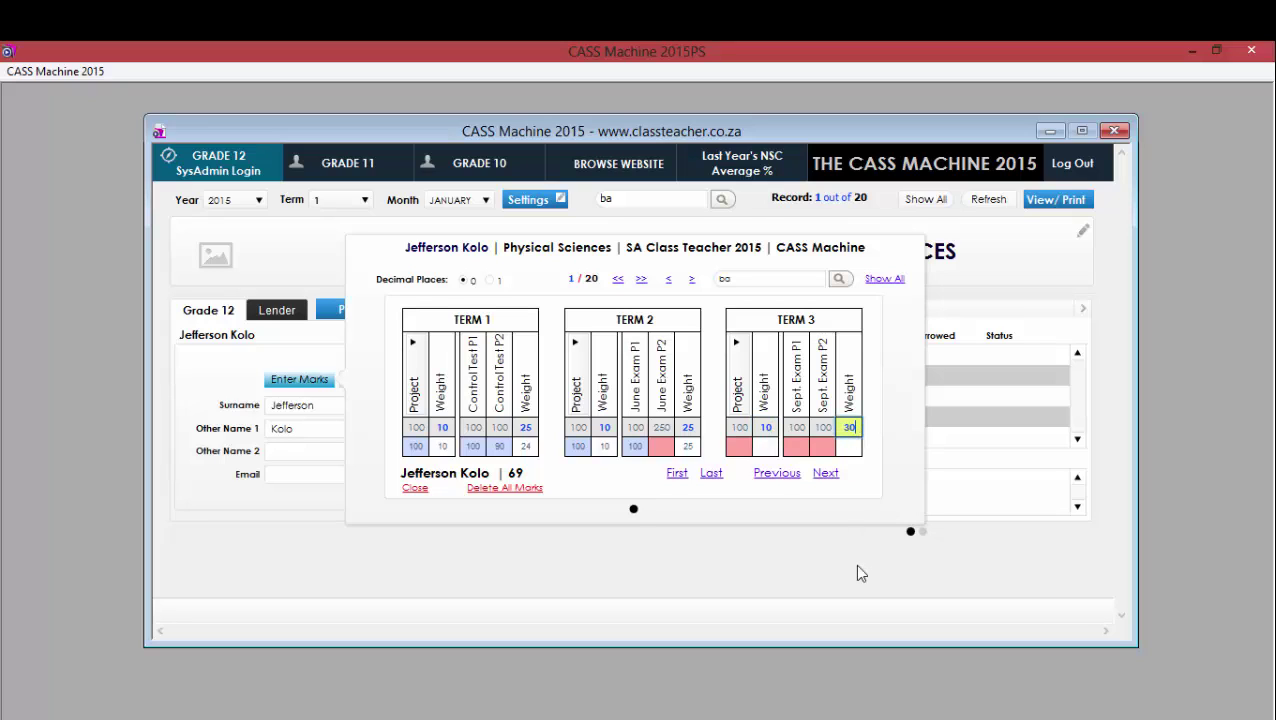
click(845, 506)
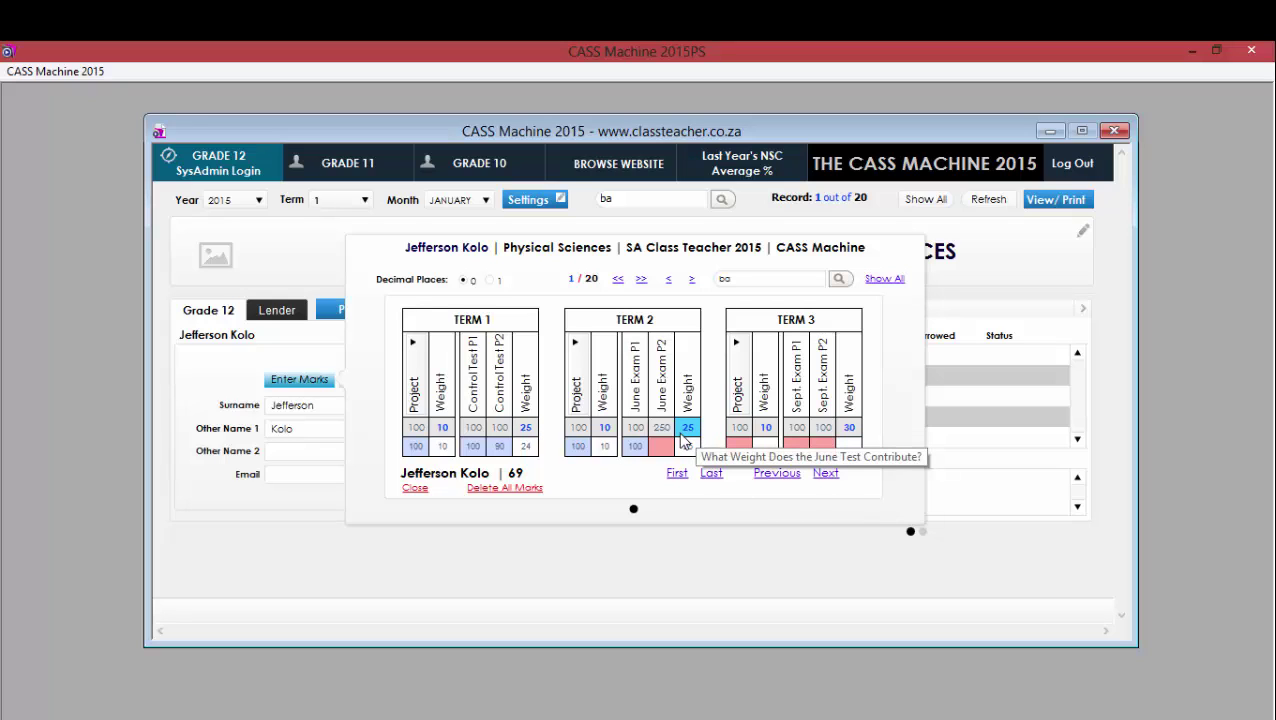
Set the Term 3 weight for the September exams to 20.
click(848, 427)
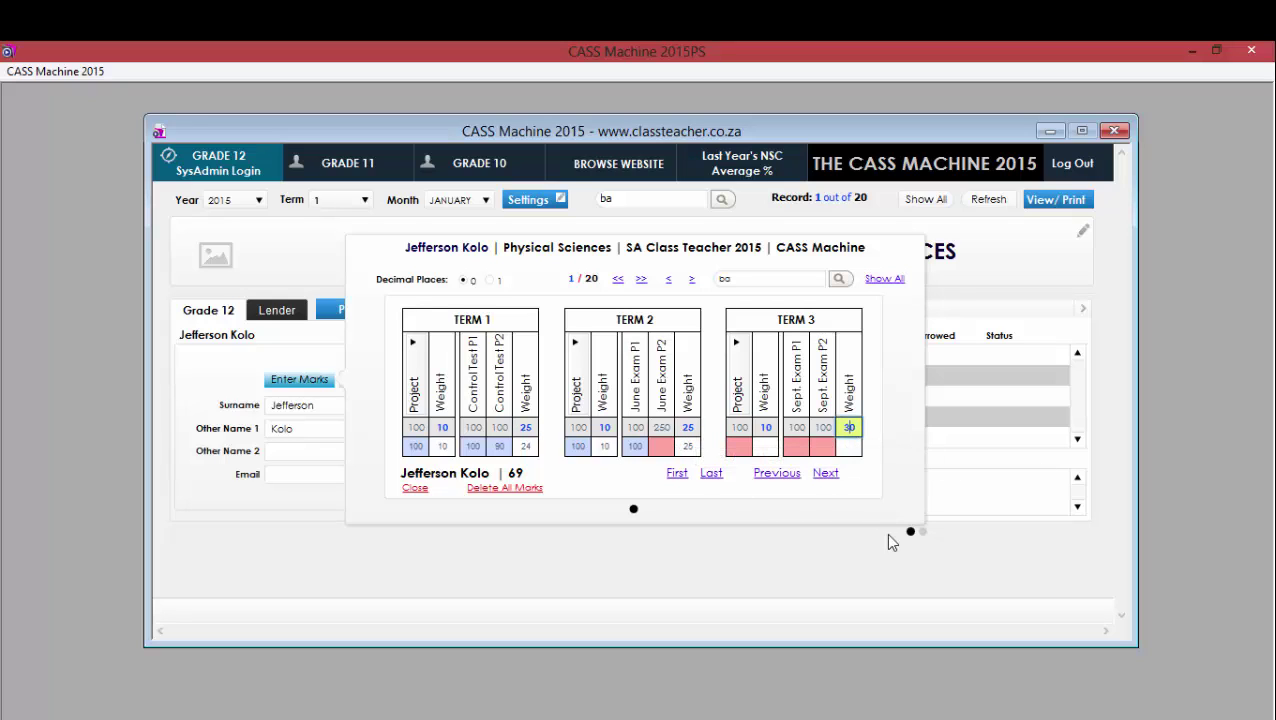
key(BackSpace)
key(BackSpace)
text(20)
click(852, 492)
Try 21 as the Term 3 September exams weight, and set it back to 20.
click(848, 427)
text(1)
key(Return)
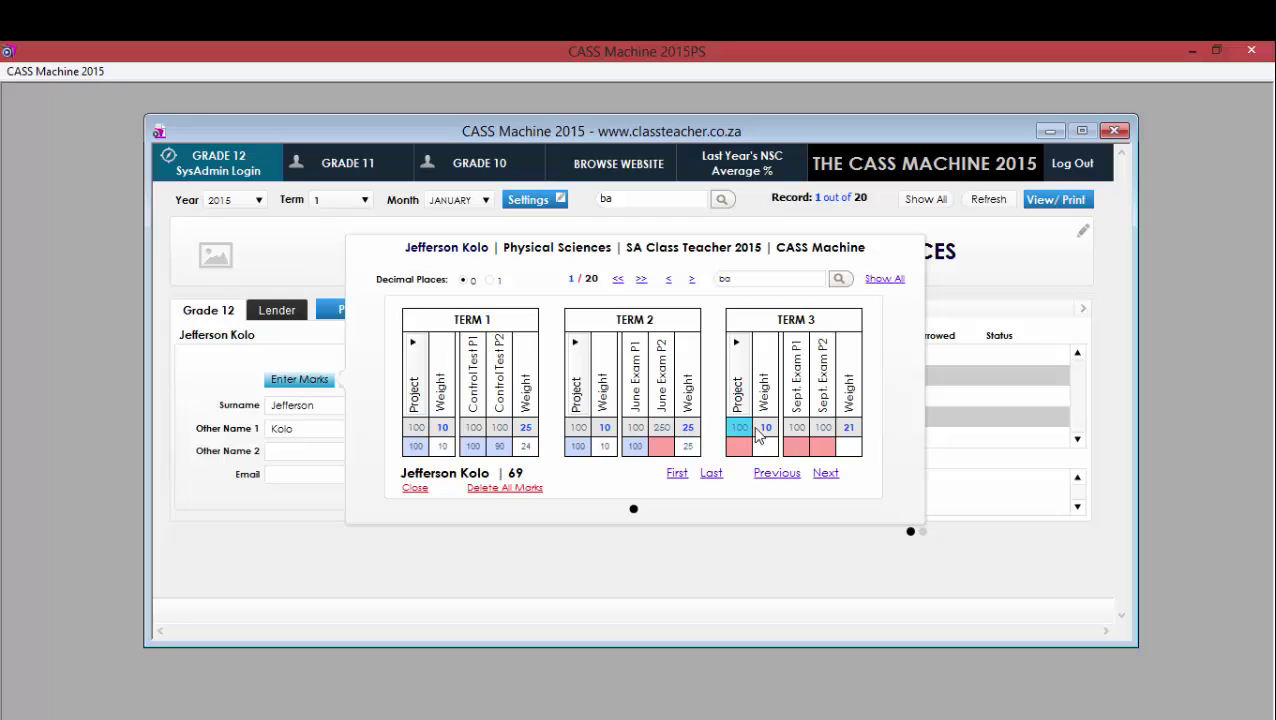
click(849, 427)
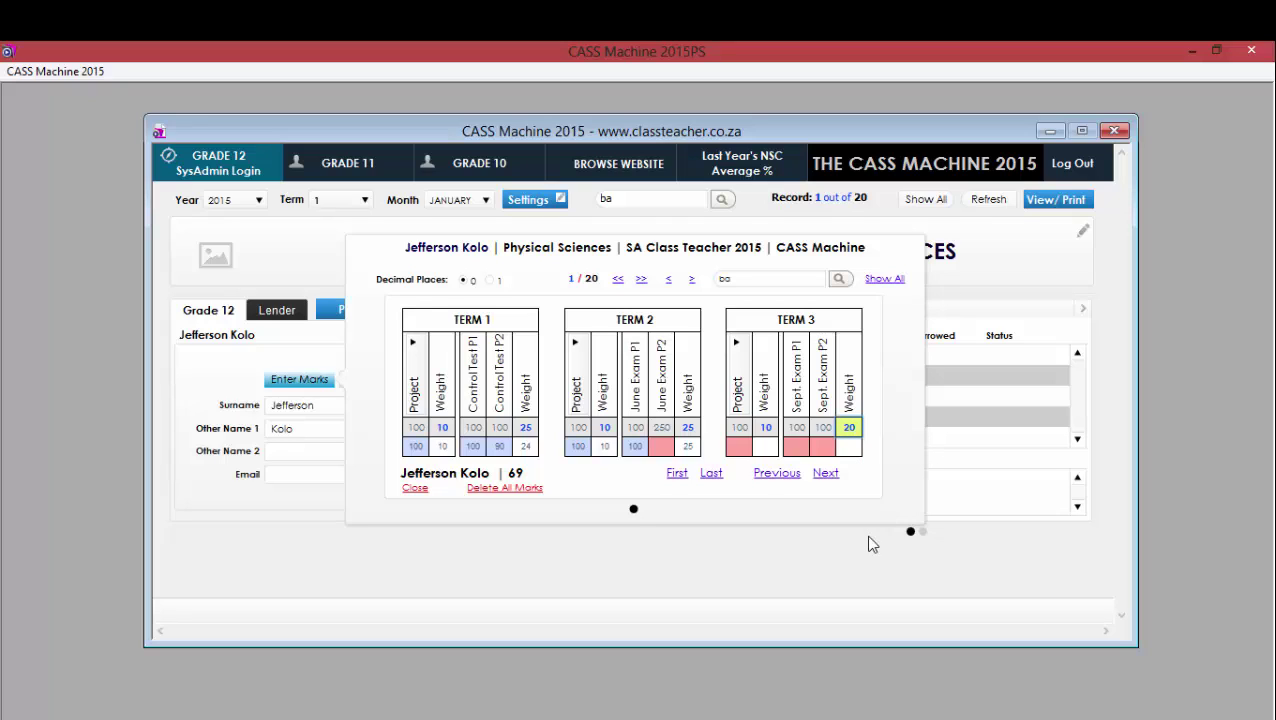
key(Return)
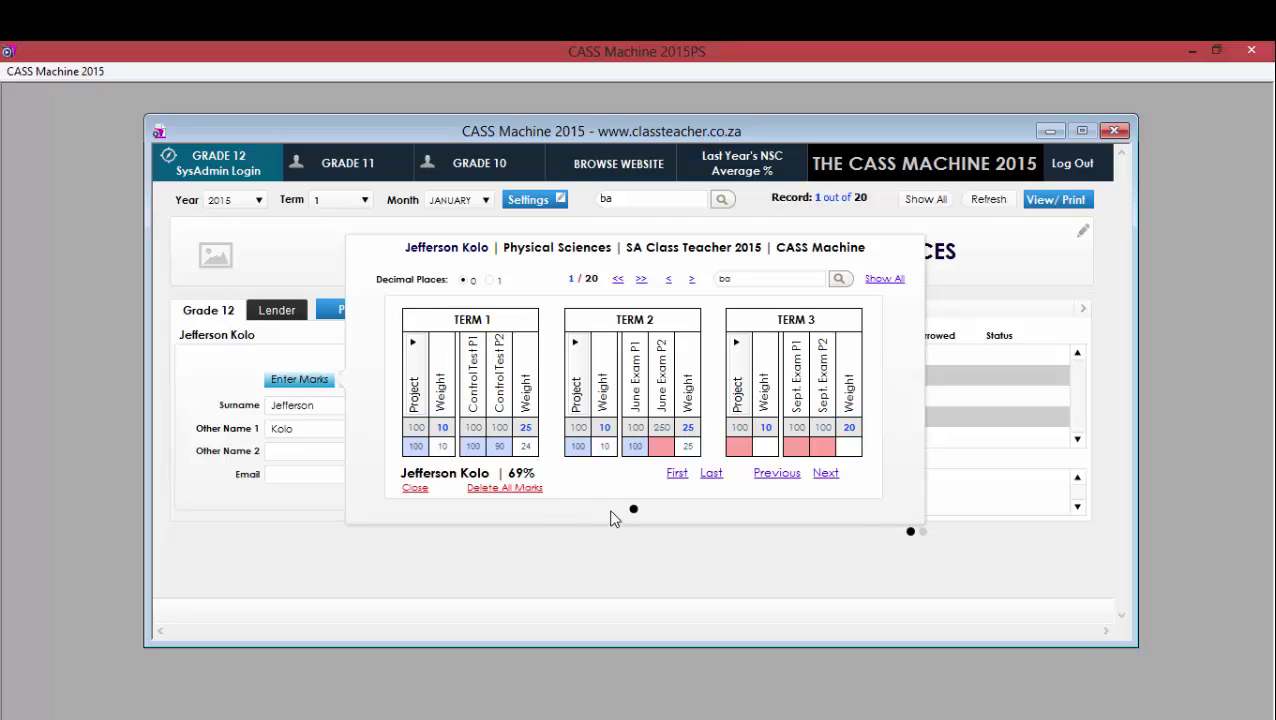
Enter the first learner's marks as 250 for June Exam P2 and 50 each for the Term 3 project, Sept. Exam P1 and Sept. Exam P2.
click(661, 446)
key(Return)
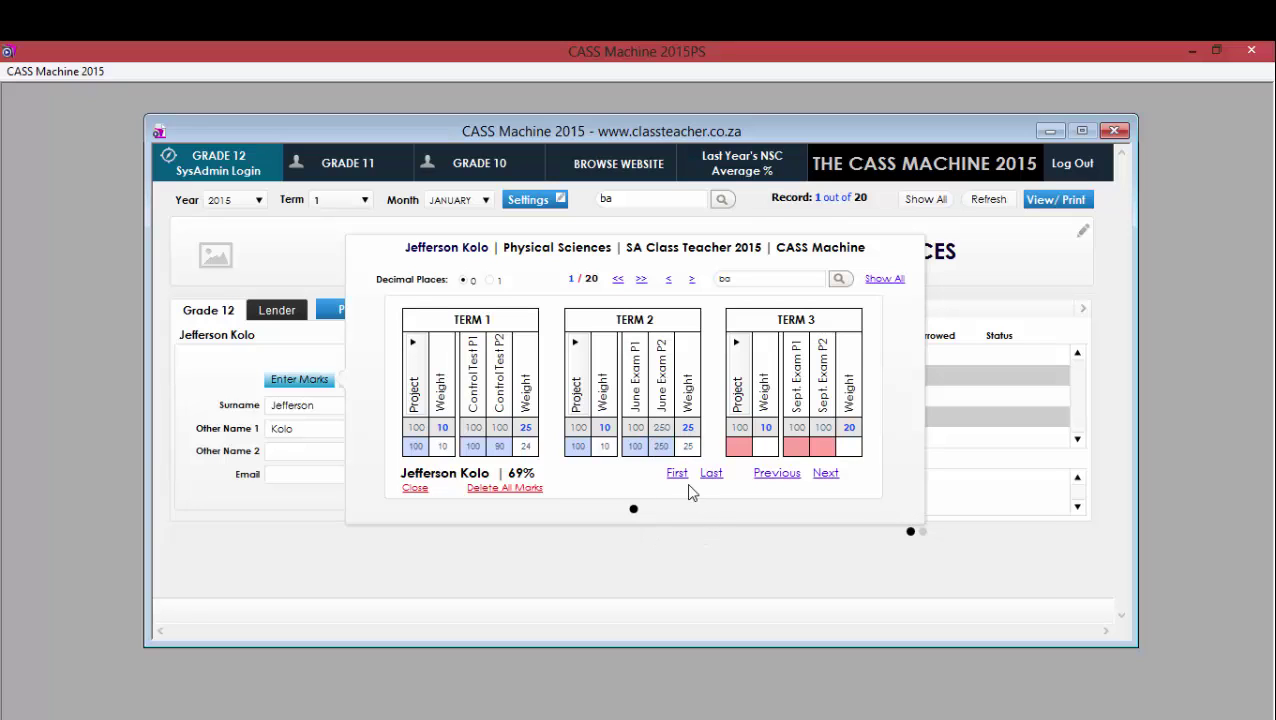
click(740, 447)
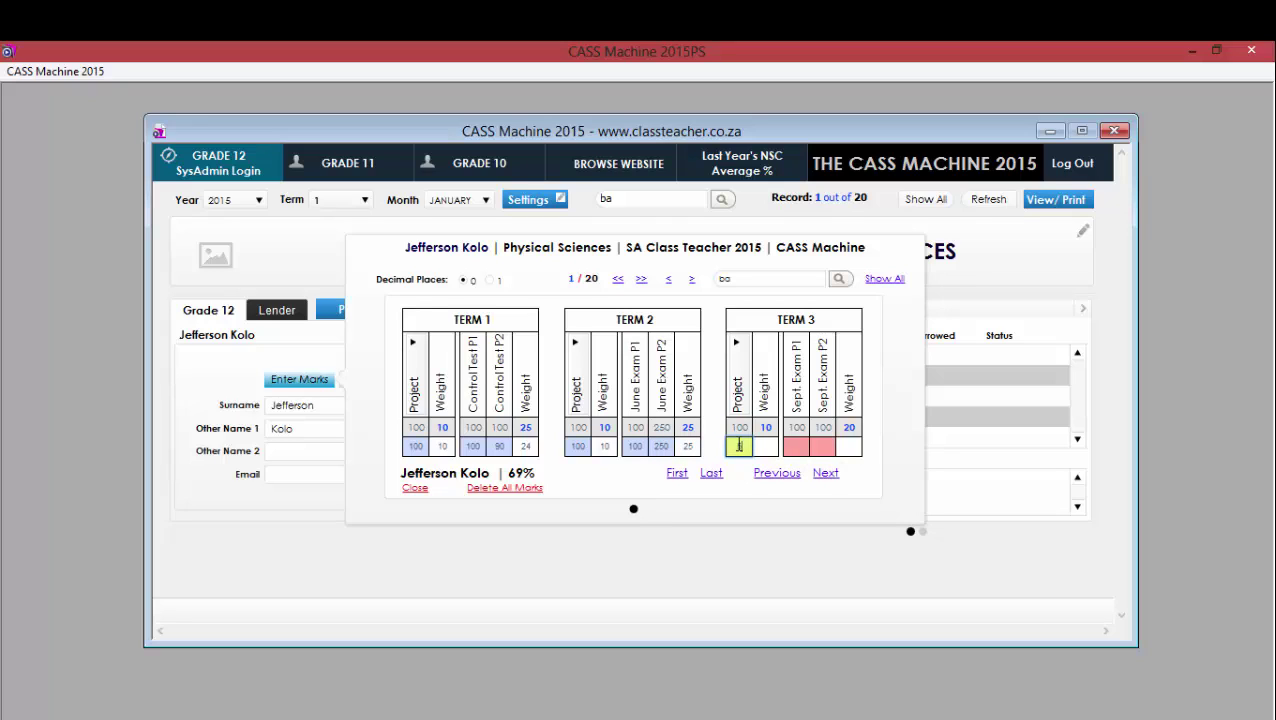
text(50)
key(Return)
click(793, 446)
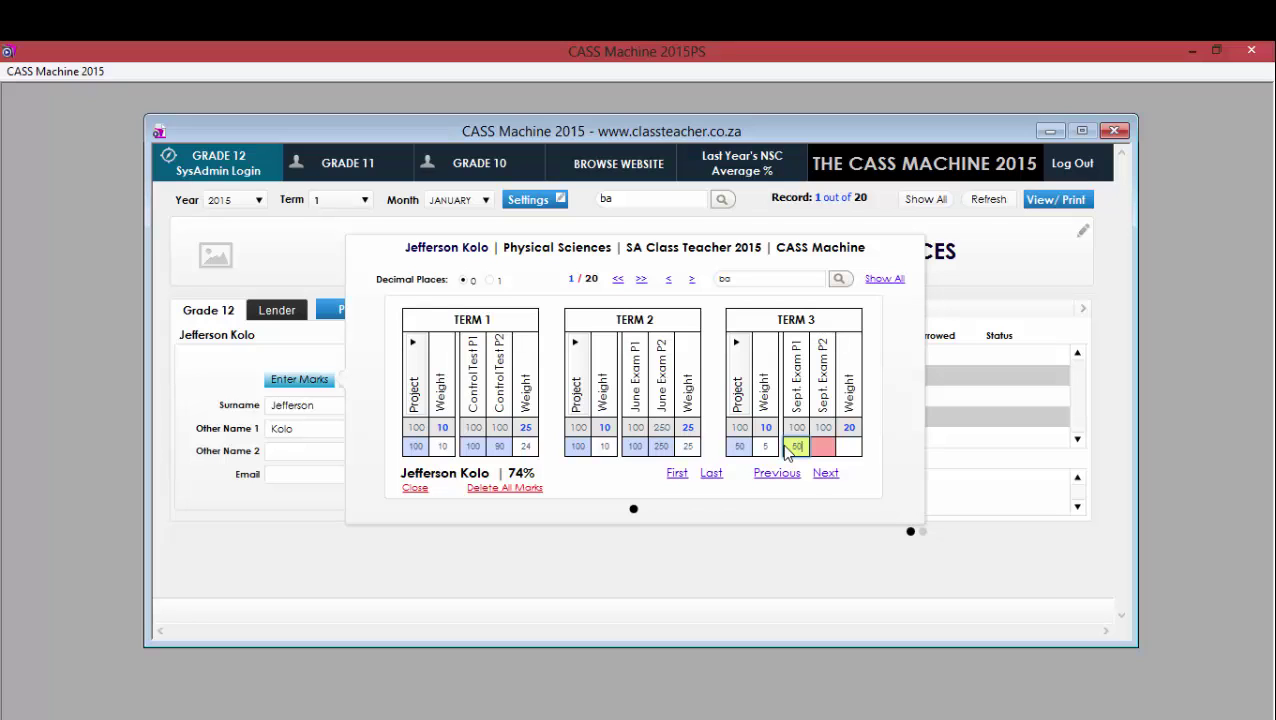
key(Return)
click(824, 447)
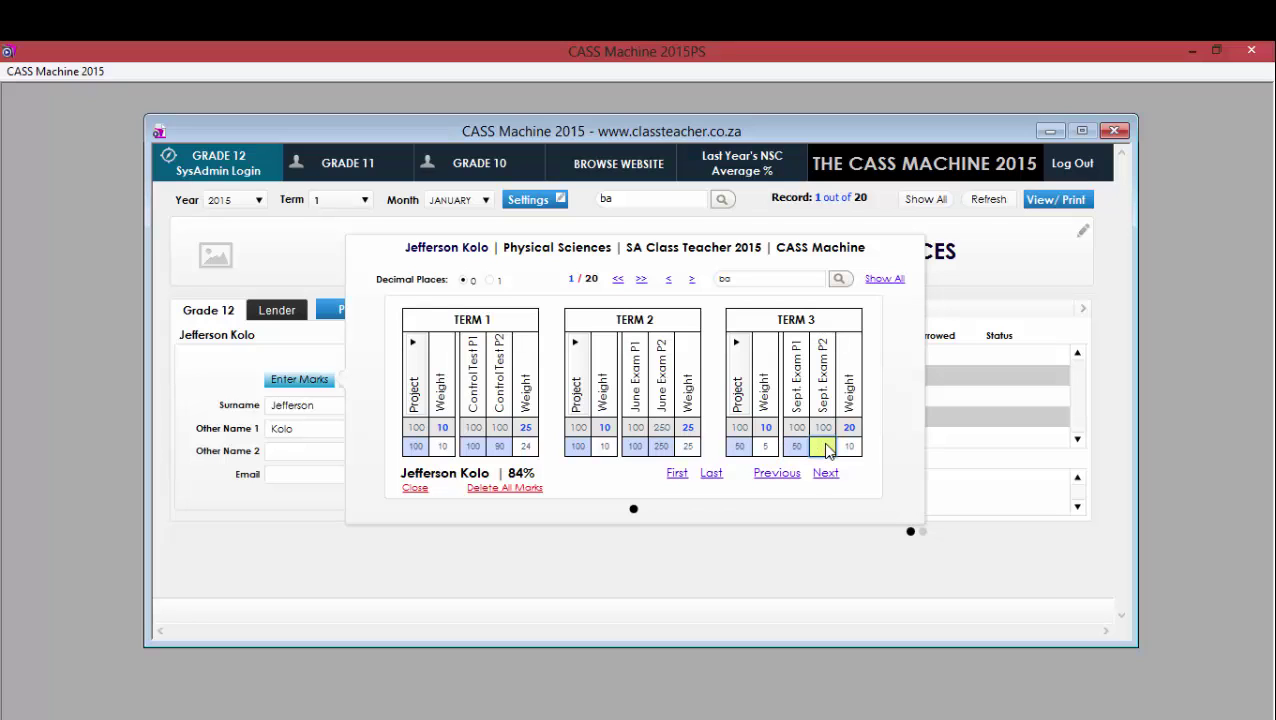
text(50)
key(Return)
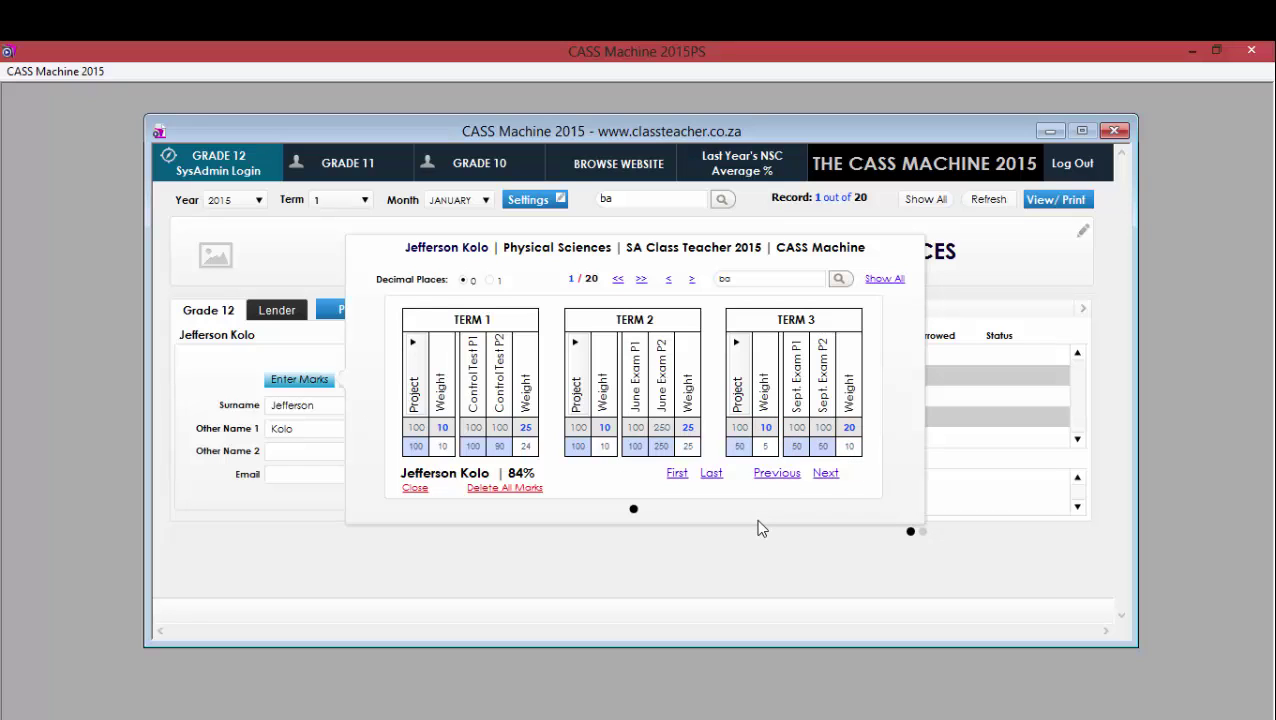
Browse the marks of the next three learners, and return to review the first learner's marks for all three terms.
click(825, 473)
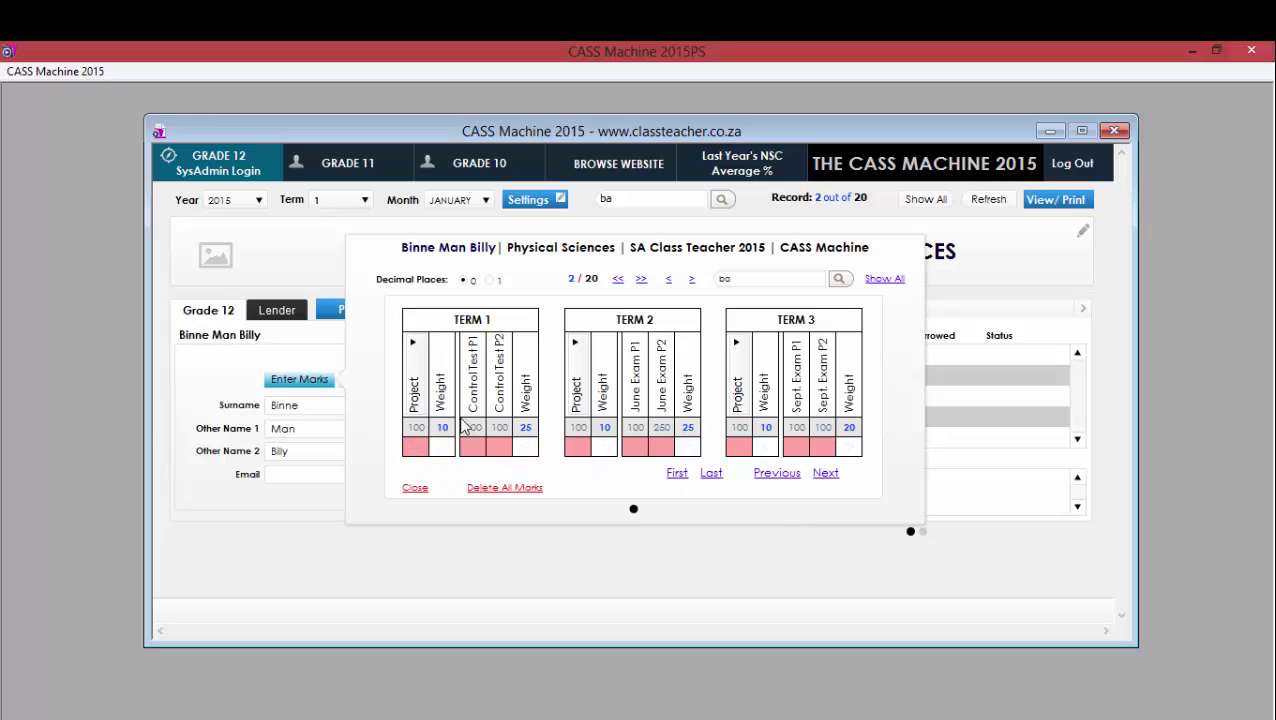
click(825, 474)
click(826, 474)
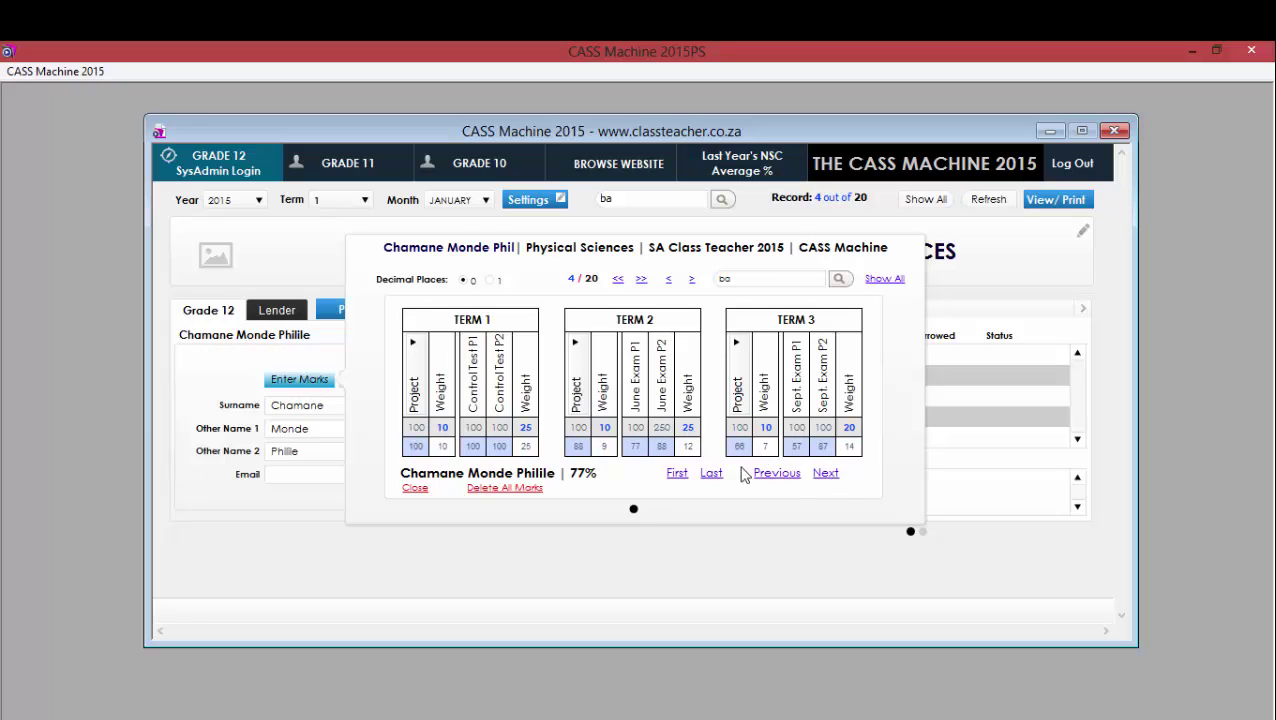
click(677, 474)
click(757, 560)
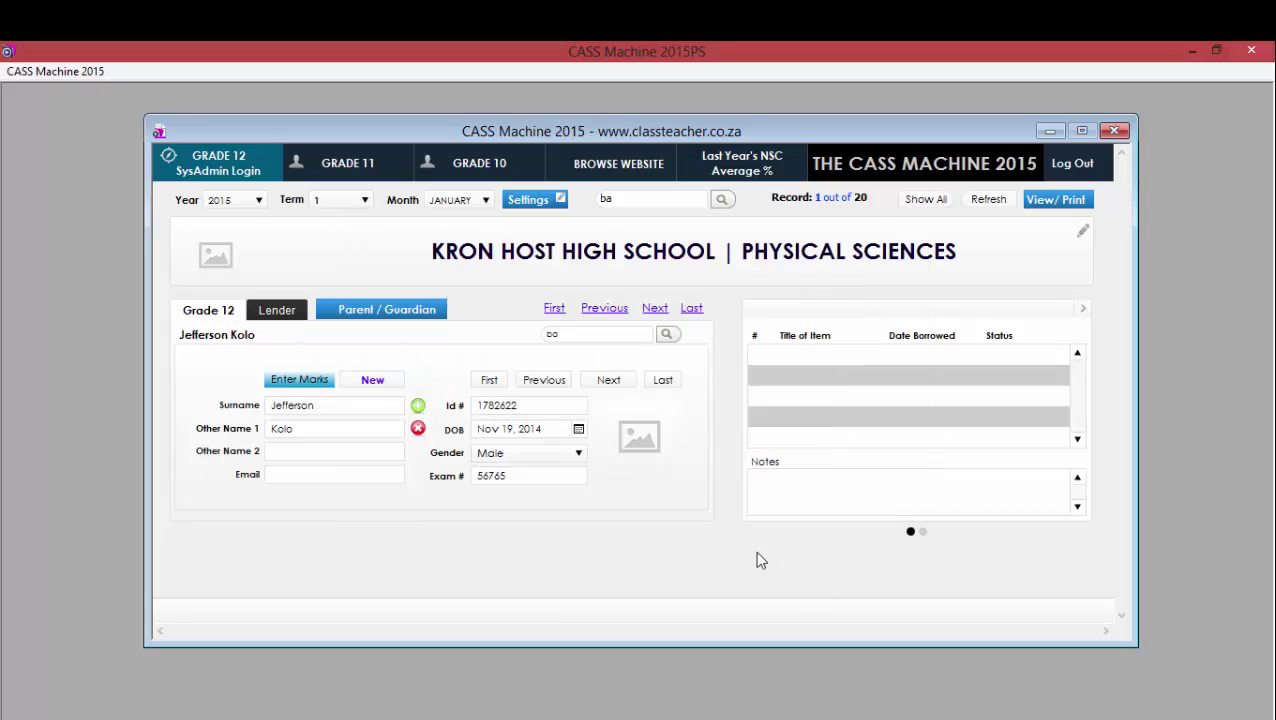
click(300, 382)
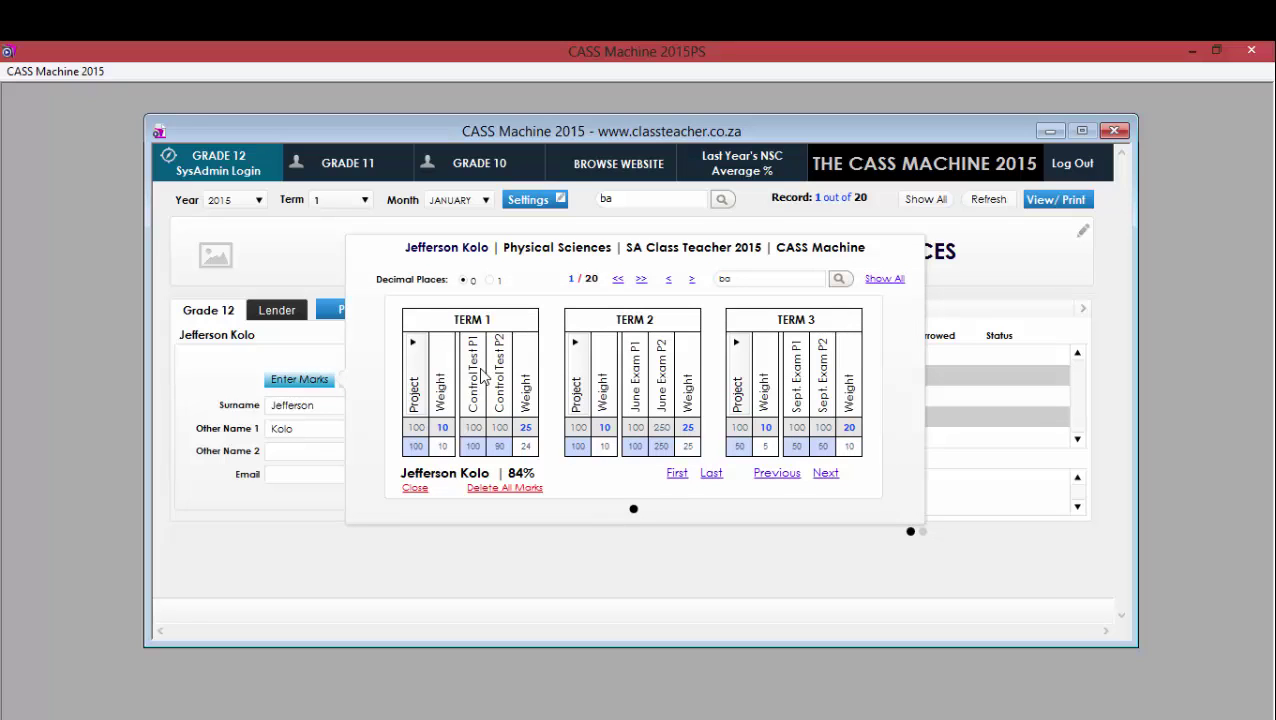
click(618, 550)
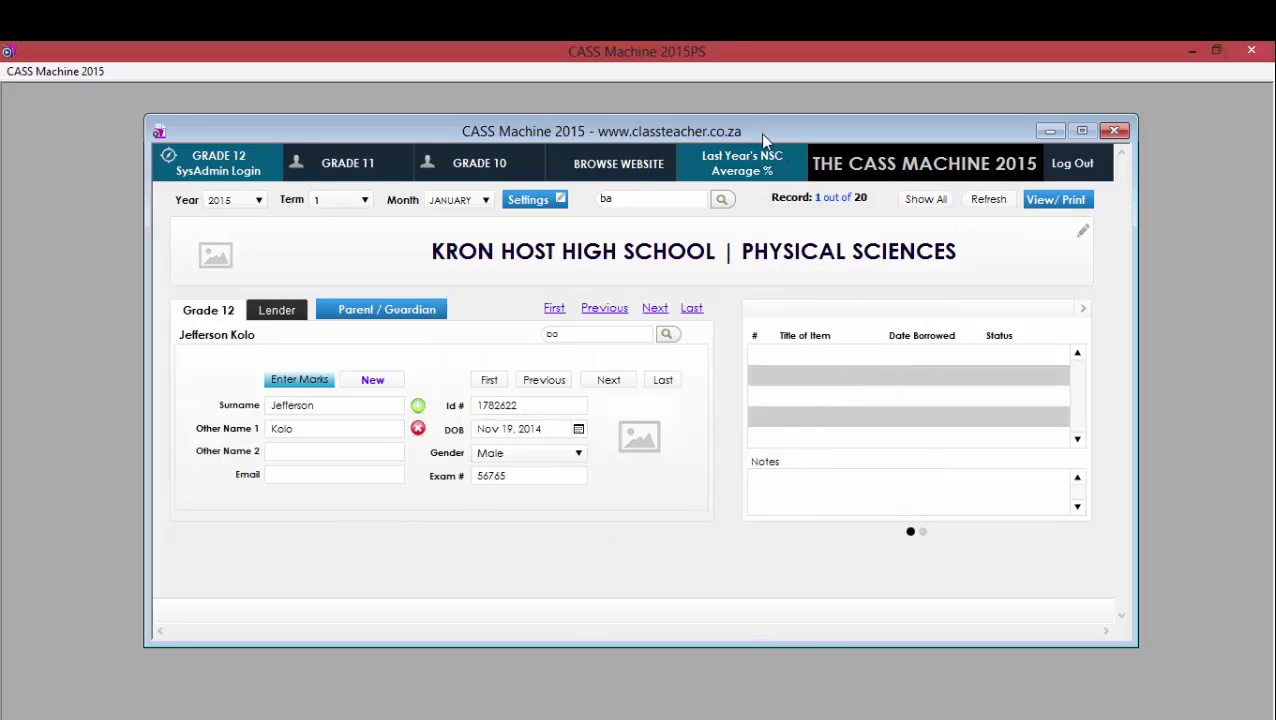
View the G12 Term One SBA Recording Sheet on screen, and close the preview.
drag(760, 133, 733, 120)
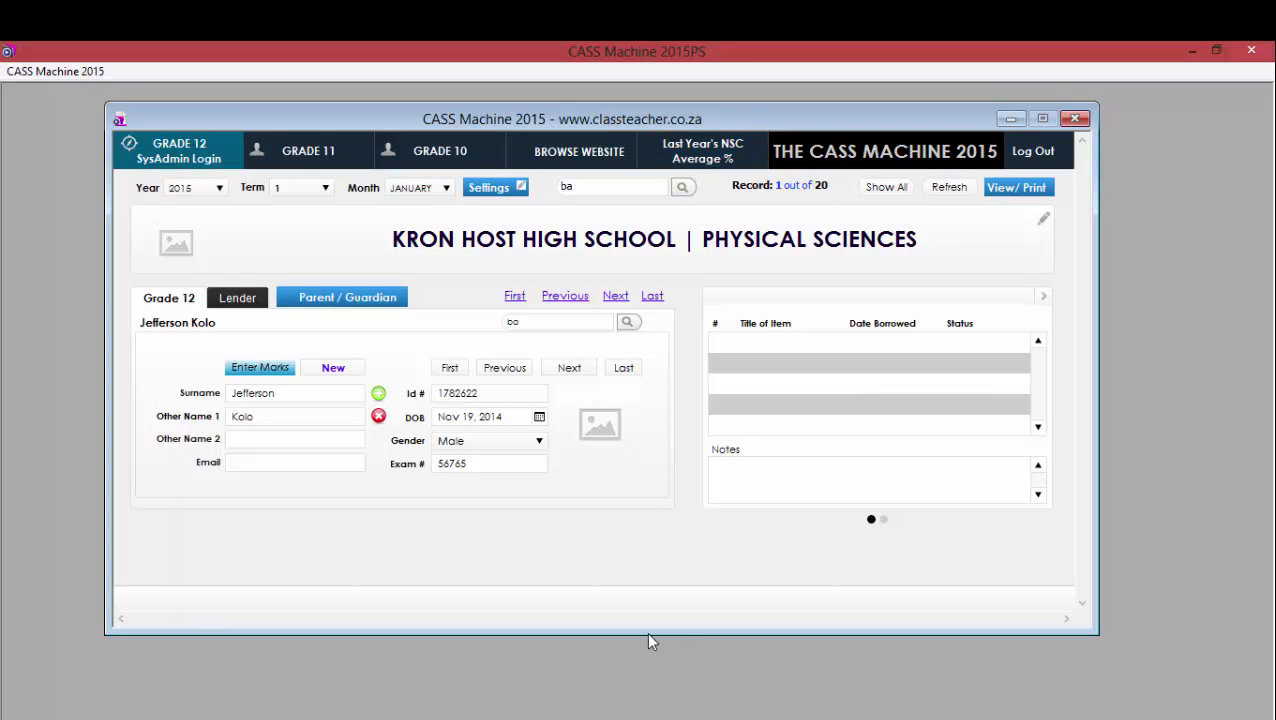
click(1014, 189)
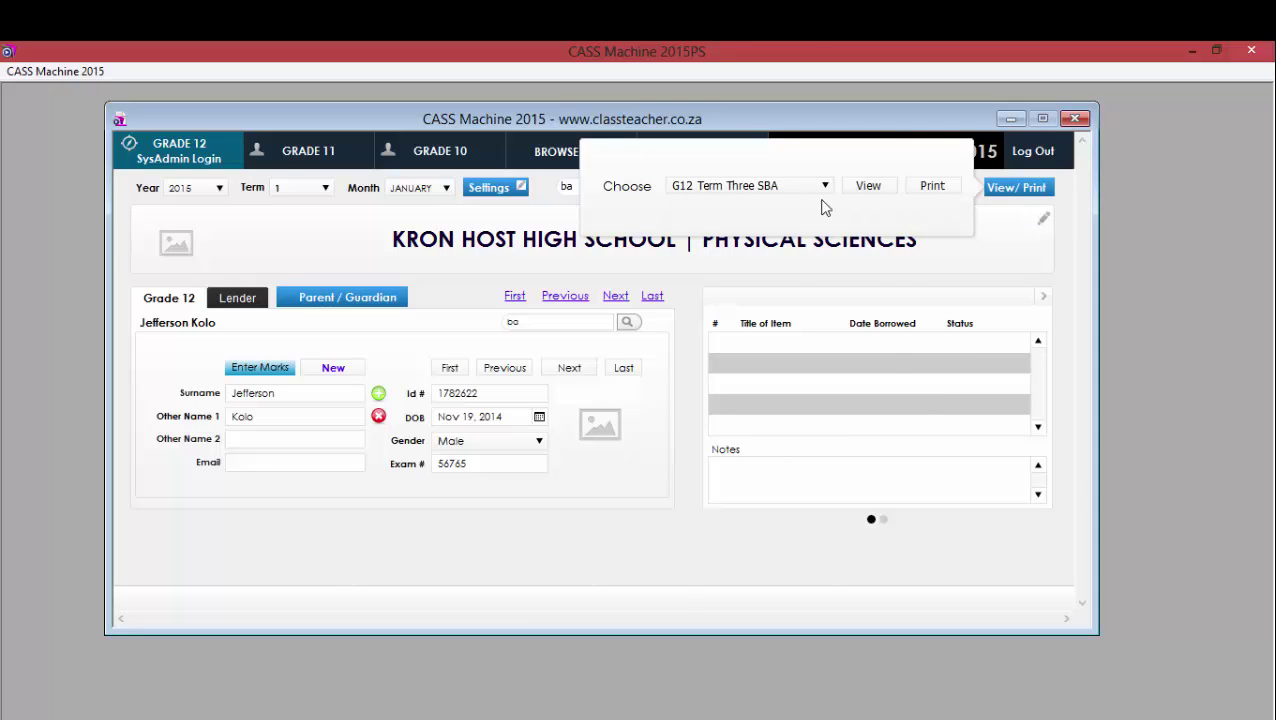
click(772, 186)
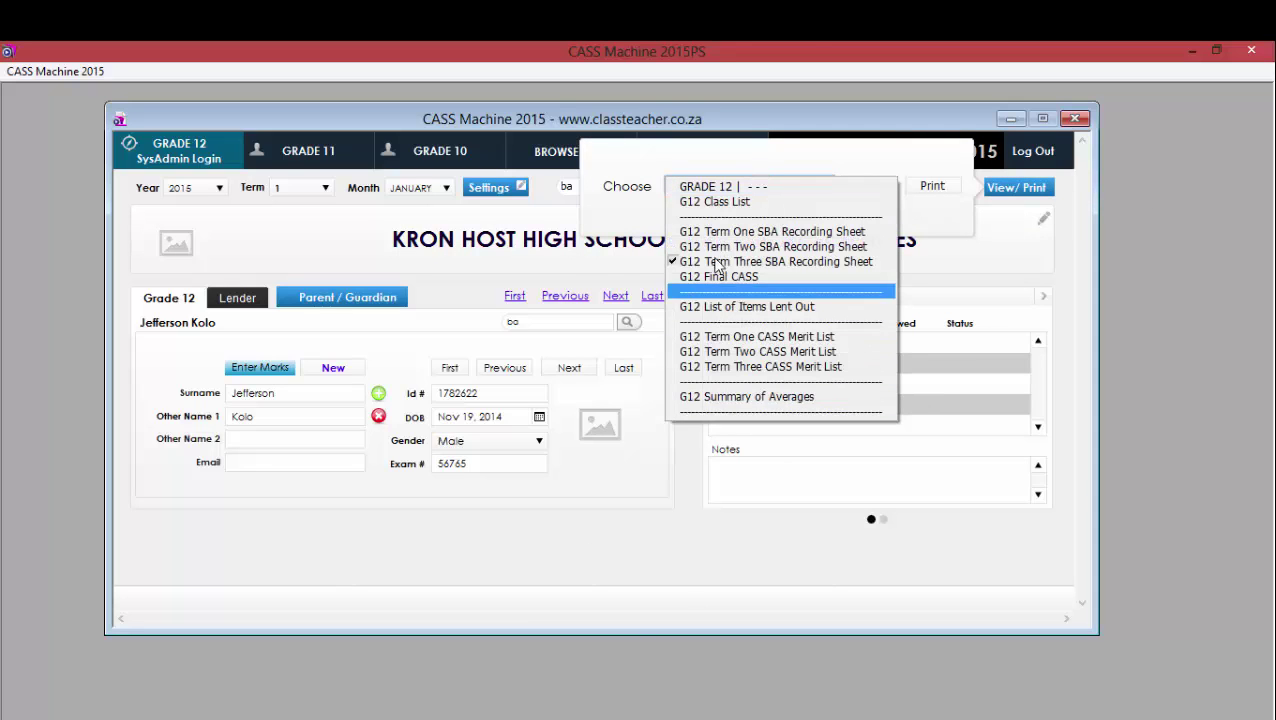
click(760, 231)
click(870, 189)
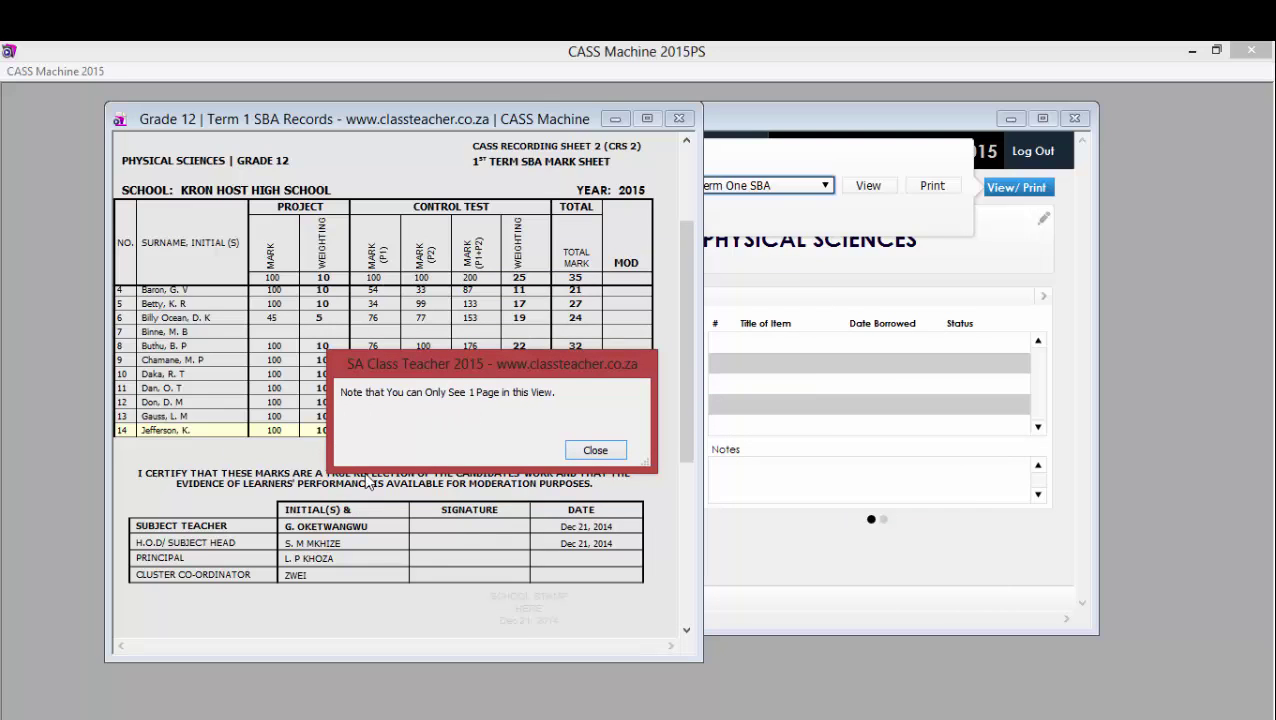
click(595, 451)
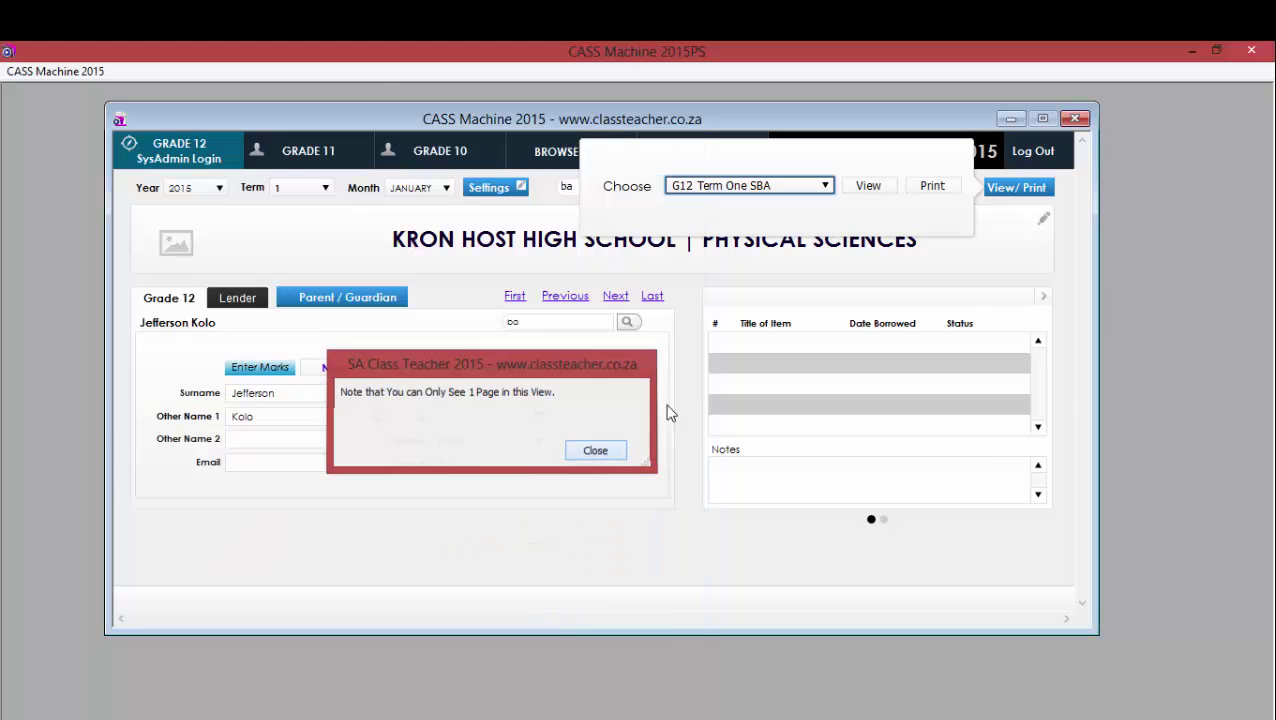
Open the print setup for the Term One SBA Recording Sheet, and cancel the printing.
click(930, 188)
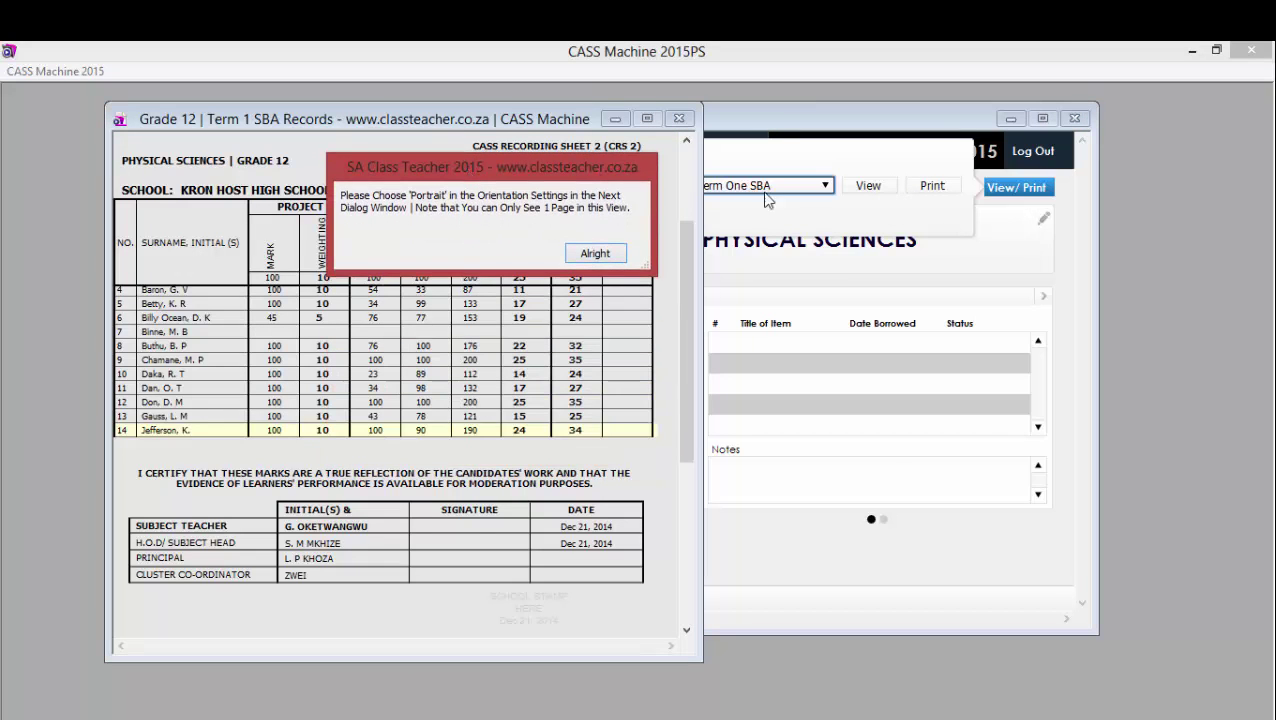
click(597, 254)
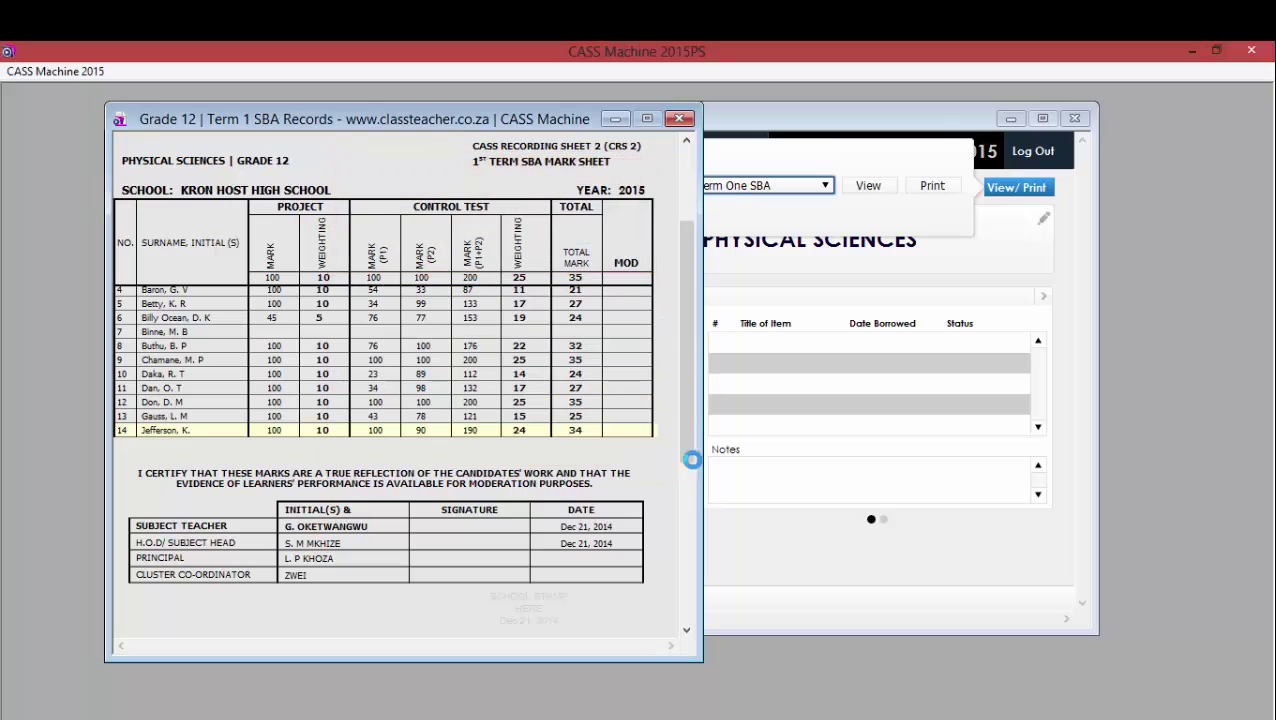
click(785, 527)
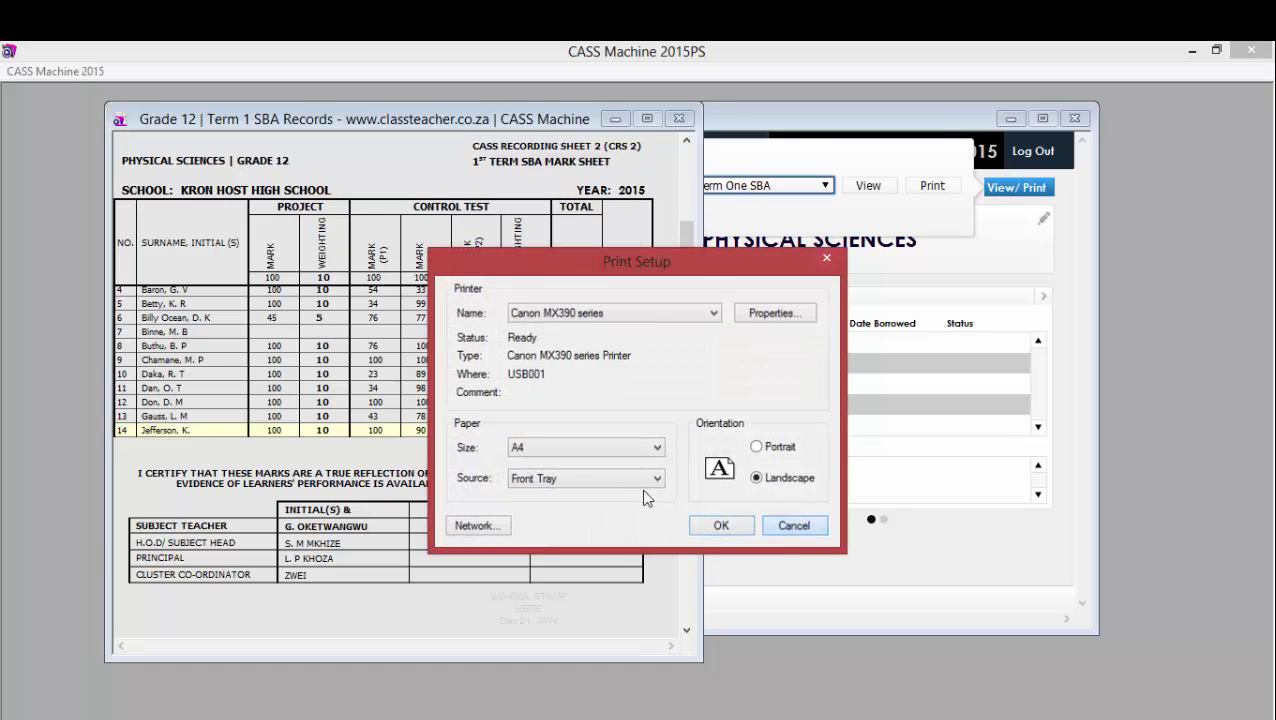
click(530, 252)
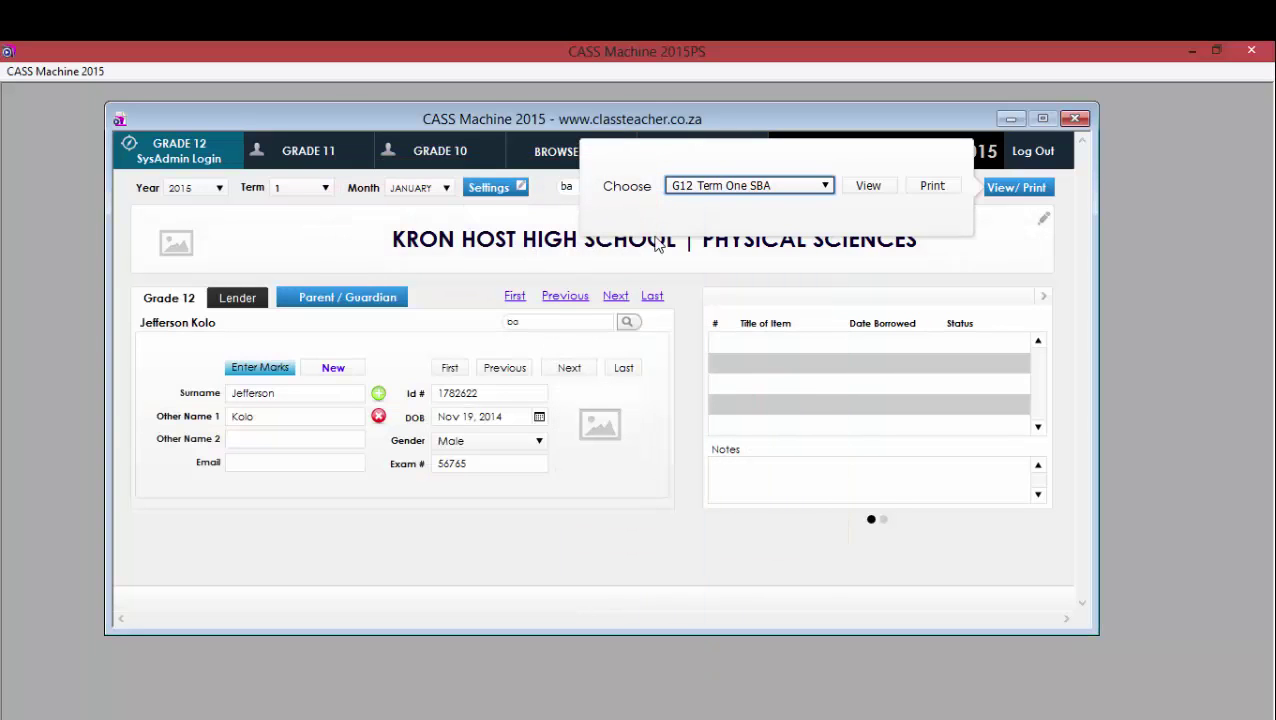
Choose the G12 Term One SBA Recording Sheet again and look over the available Grade 12 reports.
click(724, 189)
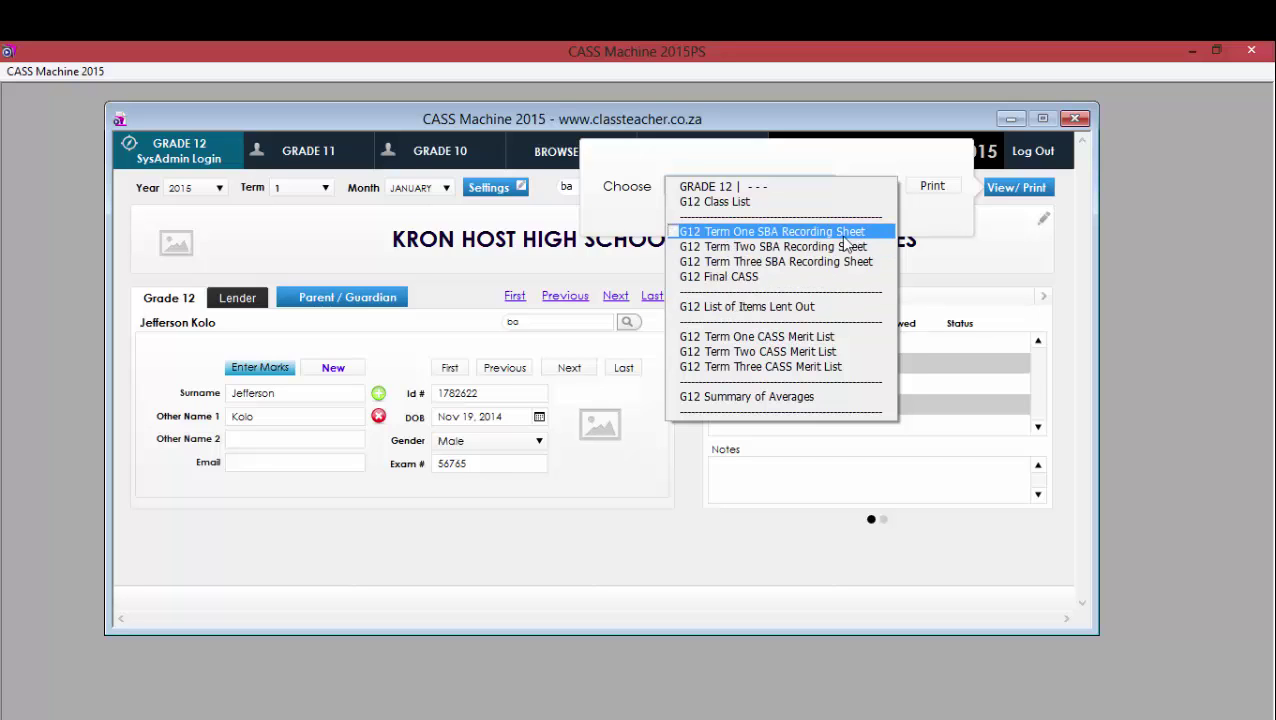
click(735, 234)
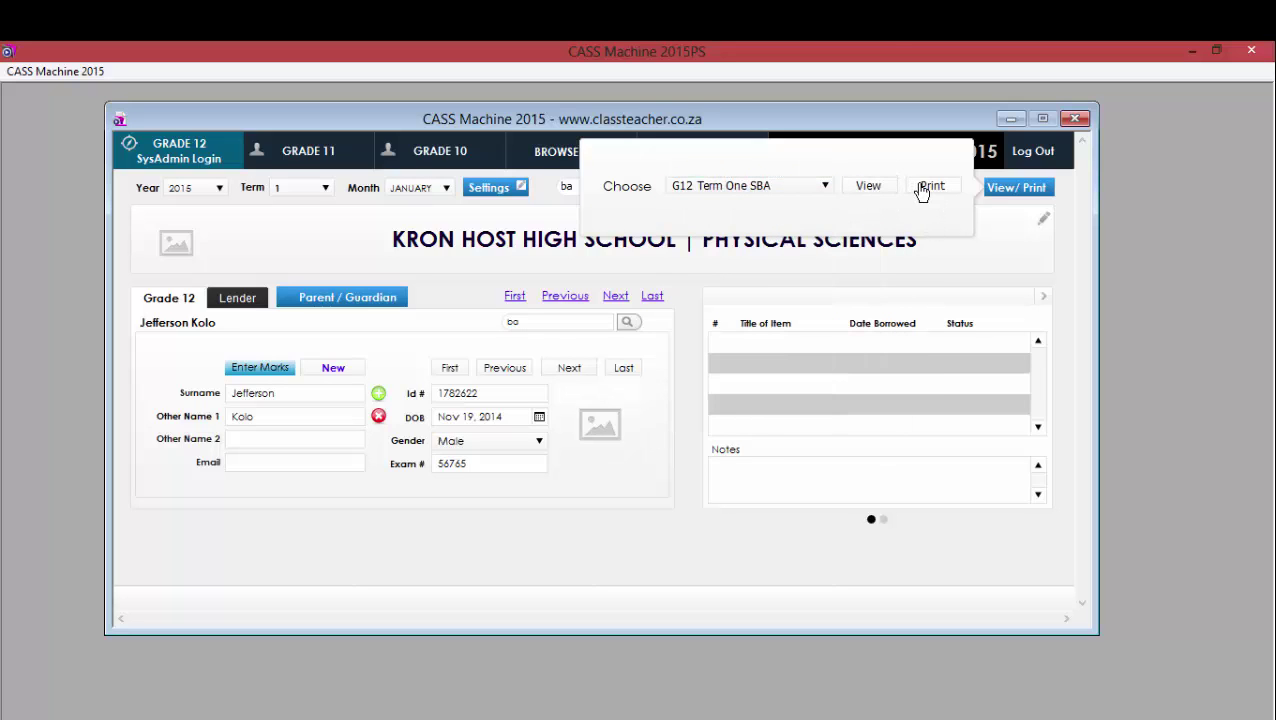
click(771, 187)
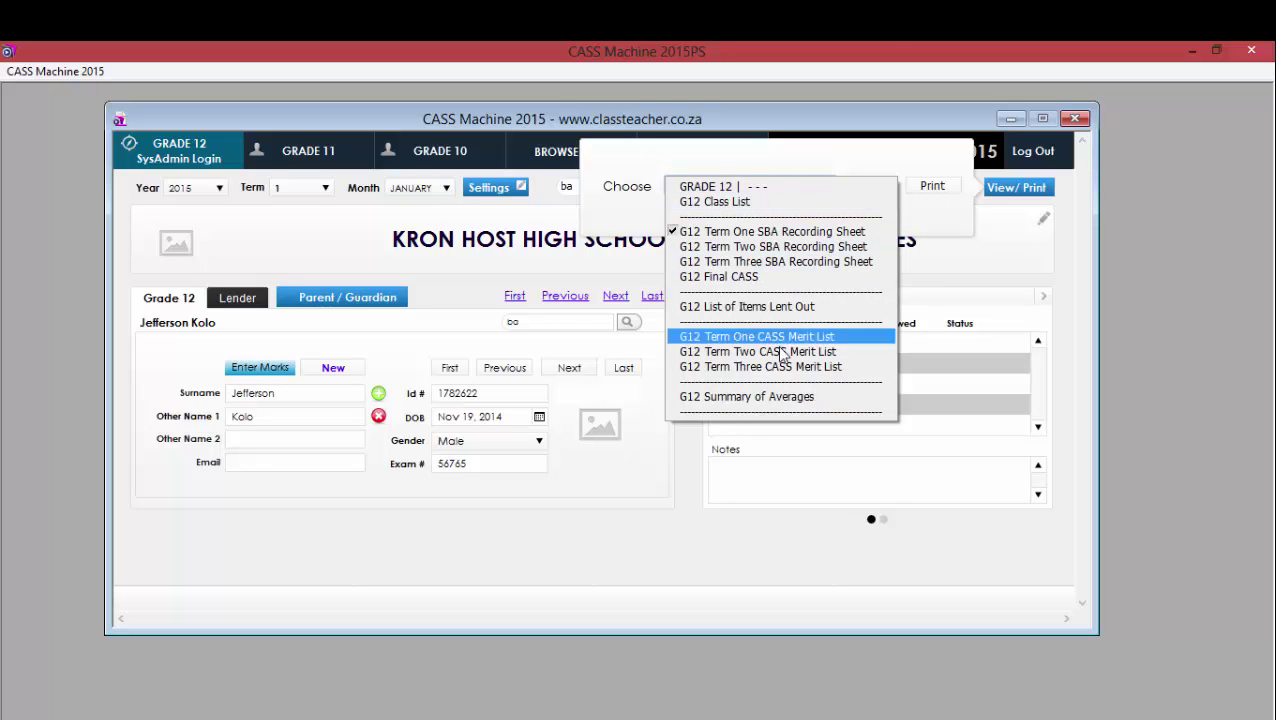
click(932, 226)
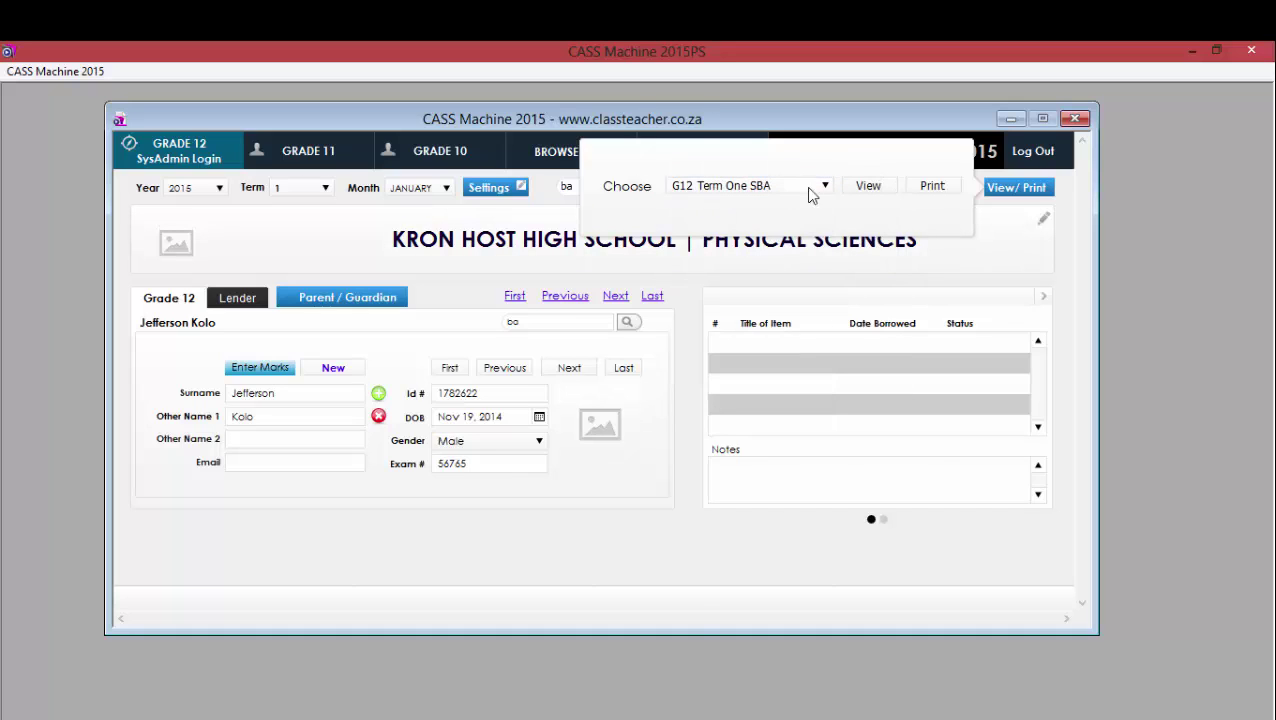
Accept the print setup for the Term One SBA Recording Sheet, and cancel at the print confirmation.
click(931, 188)
drag(415, 180, 380, 256)
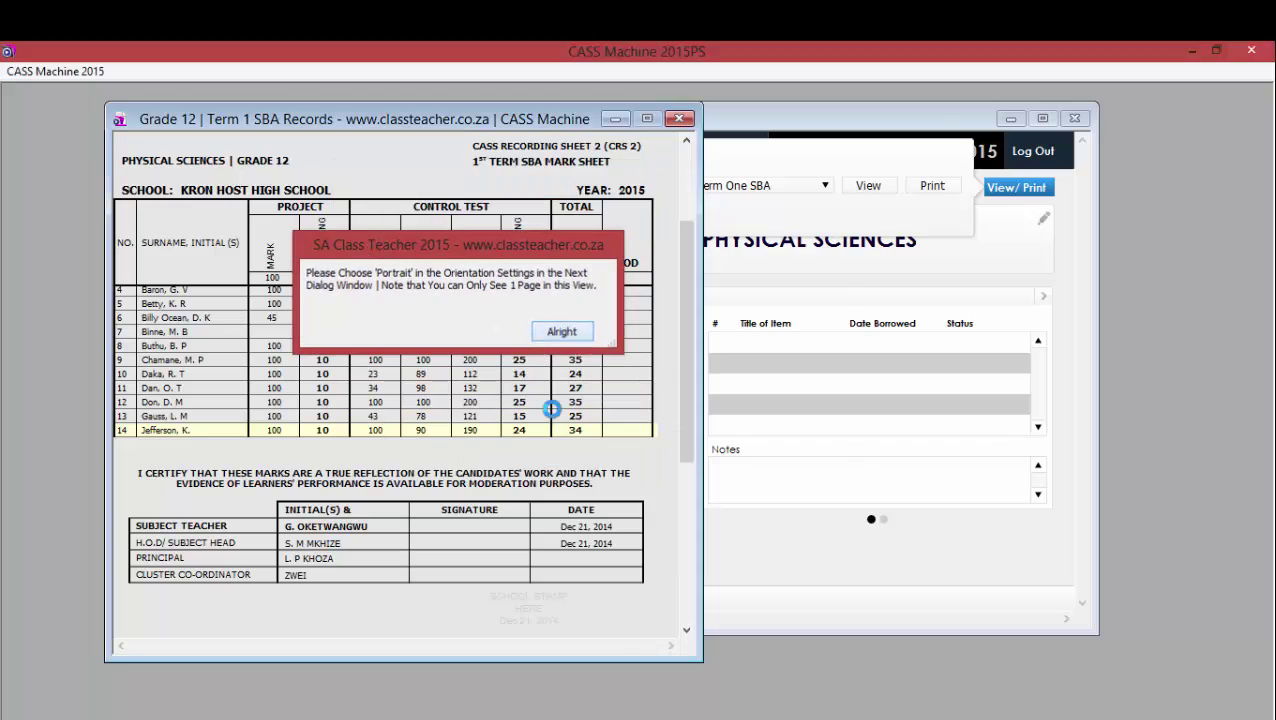
click(562, 333)
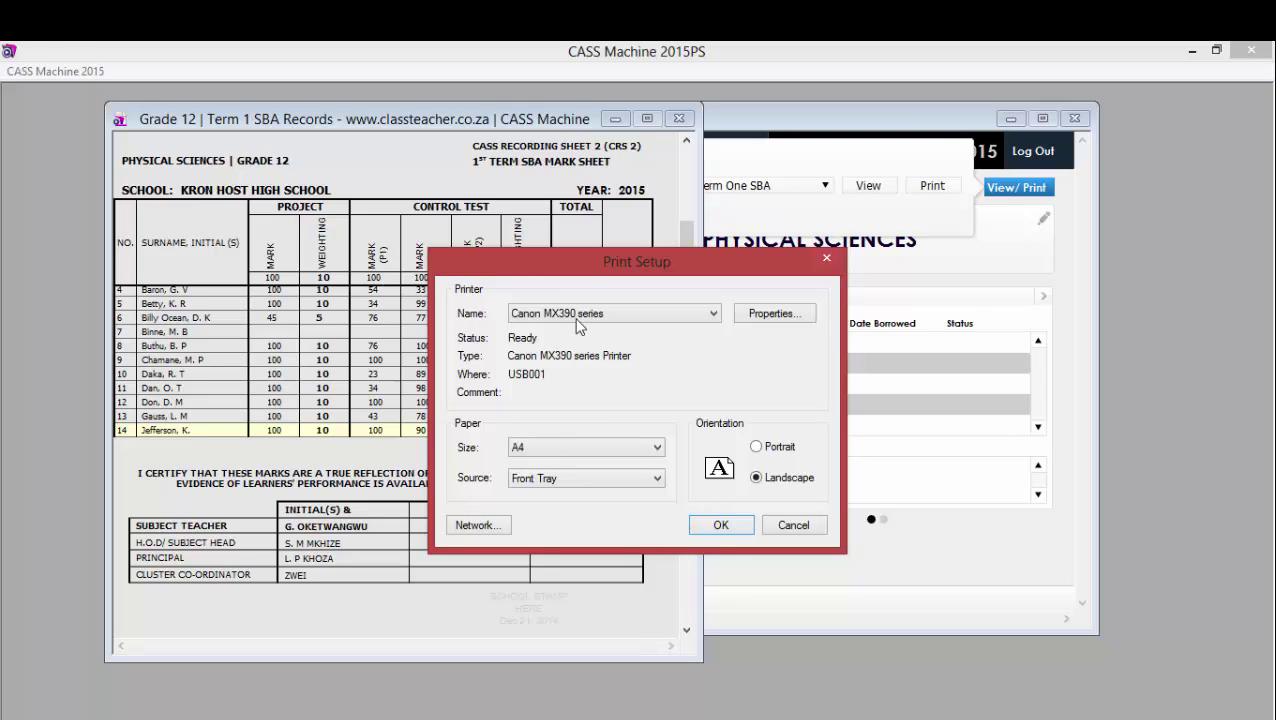
click(728, 524)
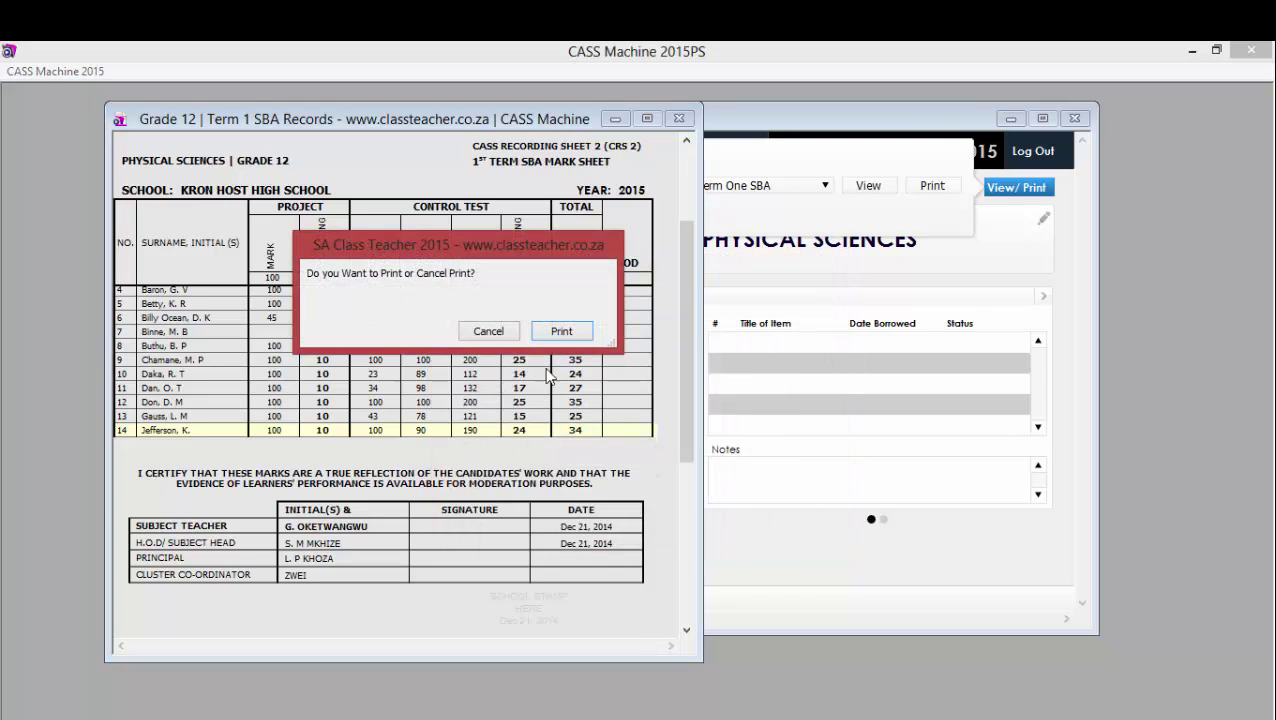
click(496, 336)
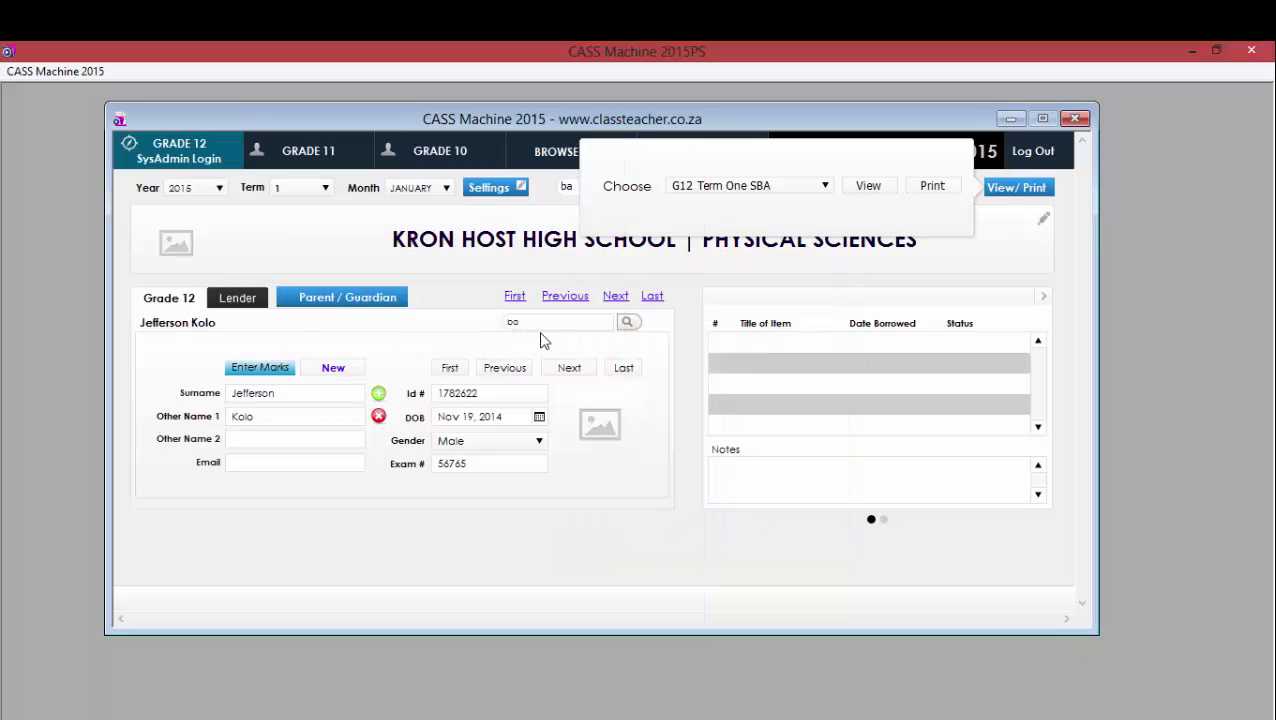
Start printing the G12 Term One SBA sheet and set the page orientation to Portrait in the print setup.
click(932, 187)
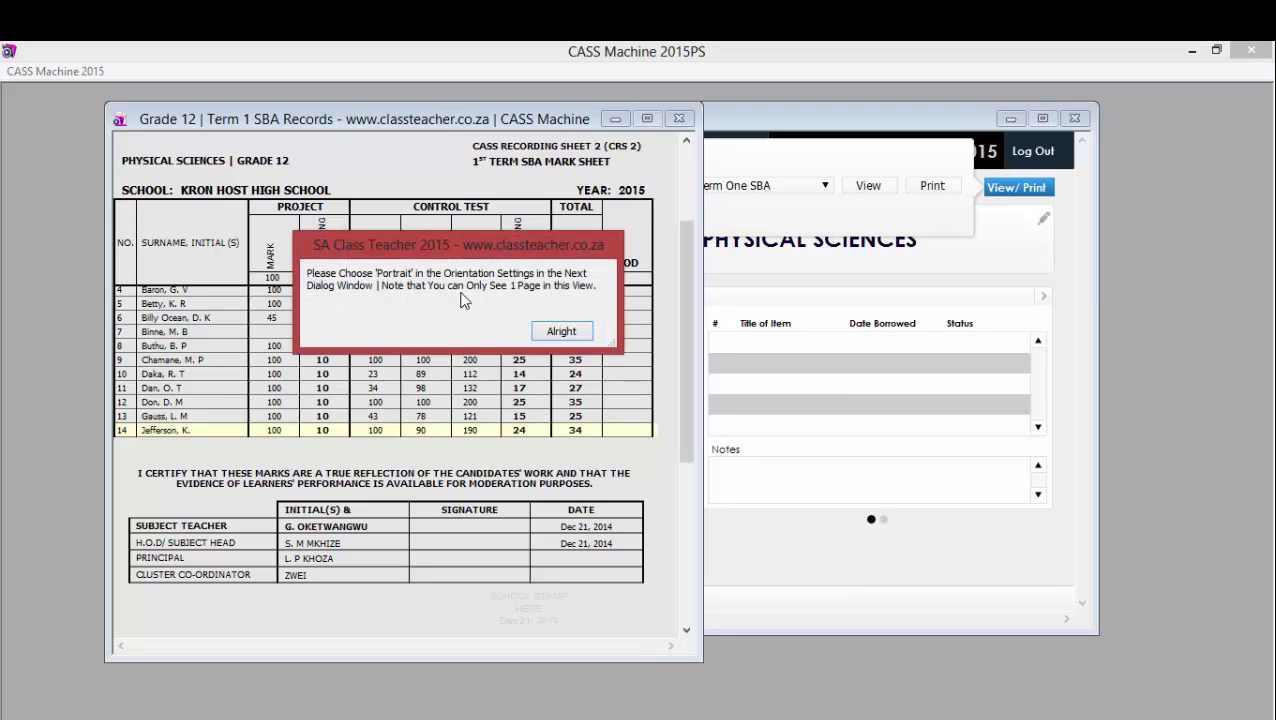
drag(454, 250, 481, 170)
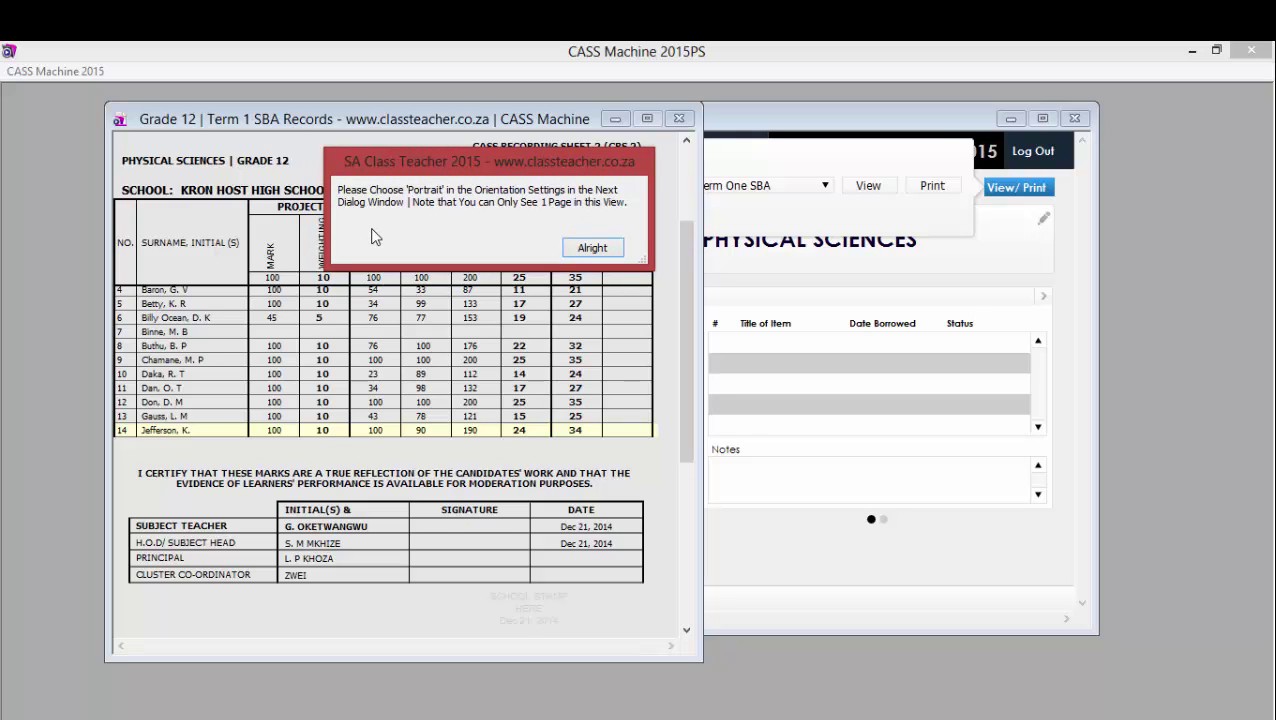
click(591, 252)
drag(619, 268, 494, 146)
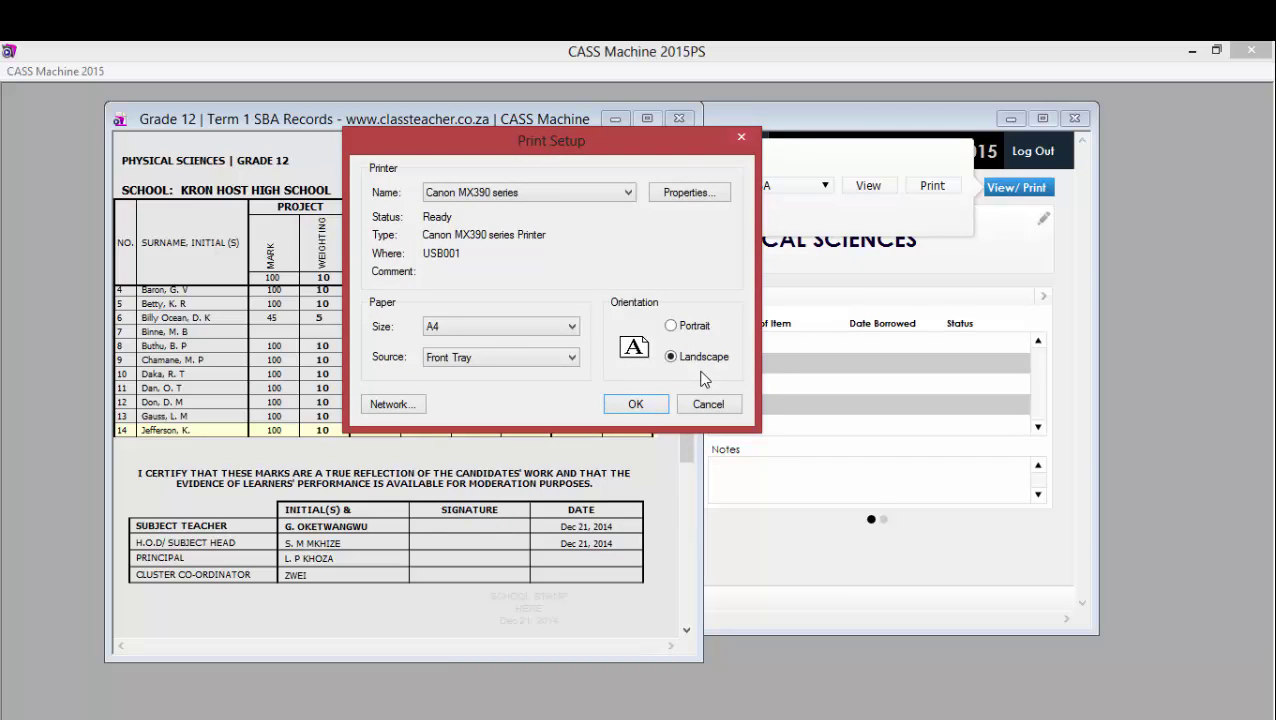
click(670, 327)
drag(604, 148, 970, 232)
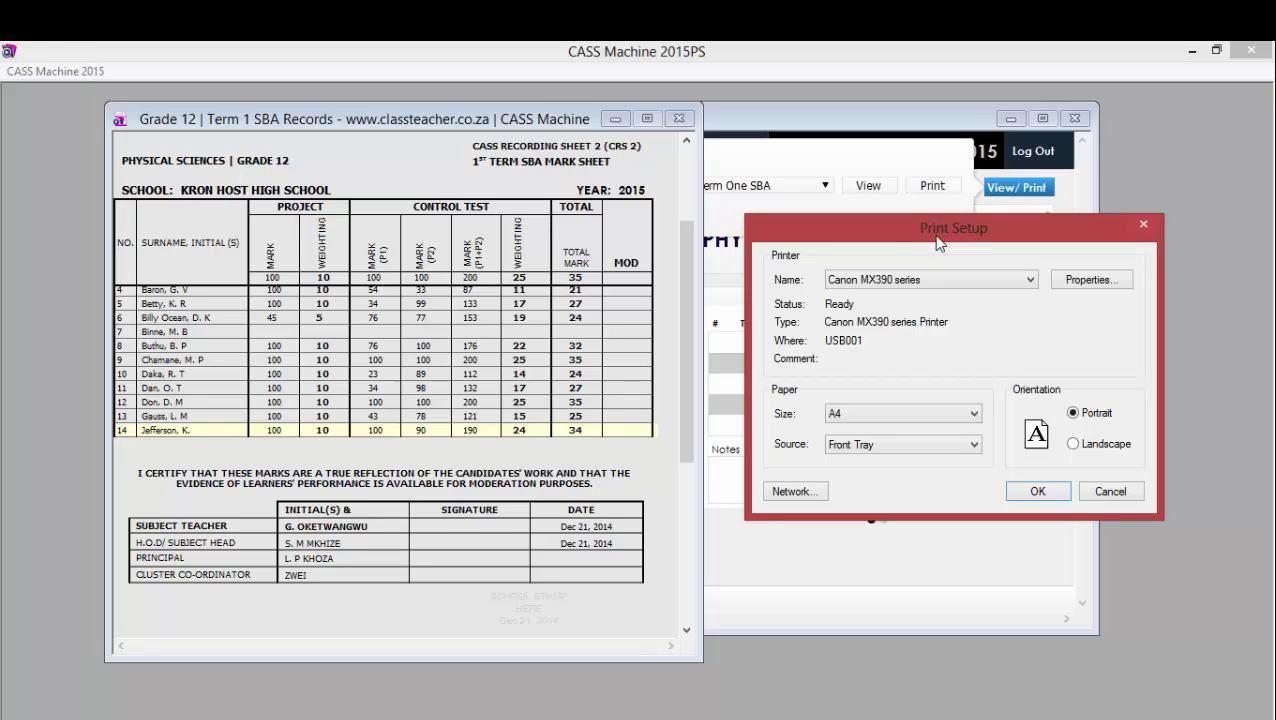
drag(943, 240, 582, 186)
click(672, 438)
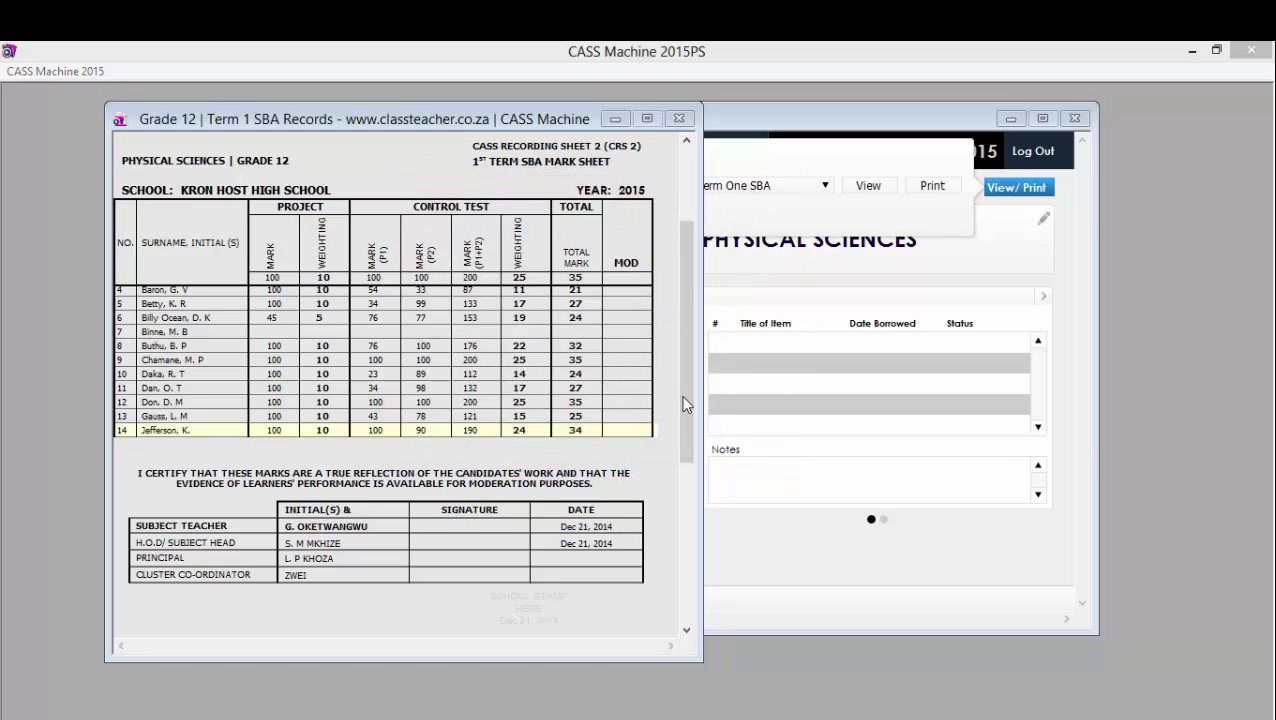
Continue to the print options for the Term One SBA sheet and check which printers are available.
click(590, 248)
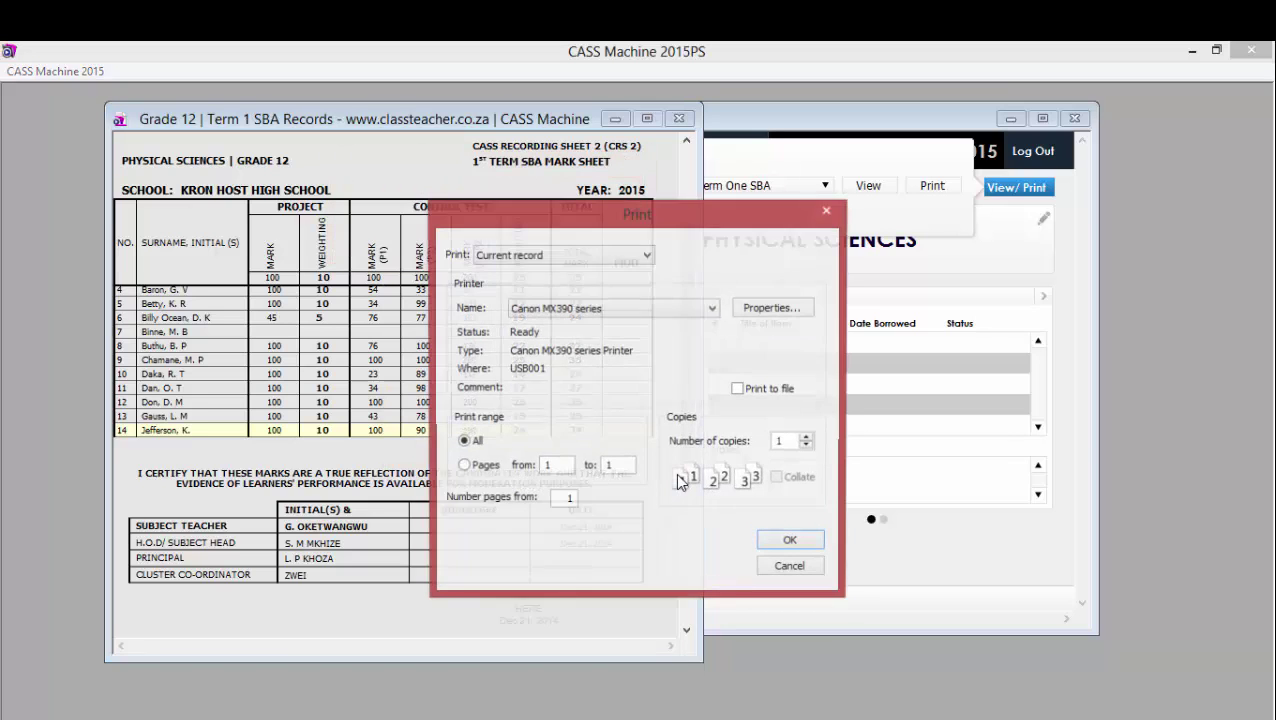
click(558, 308)
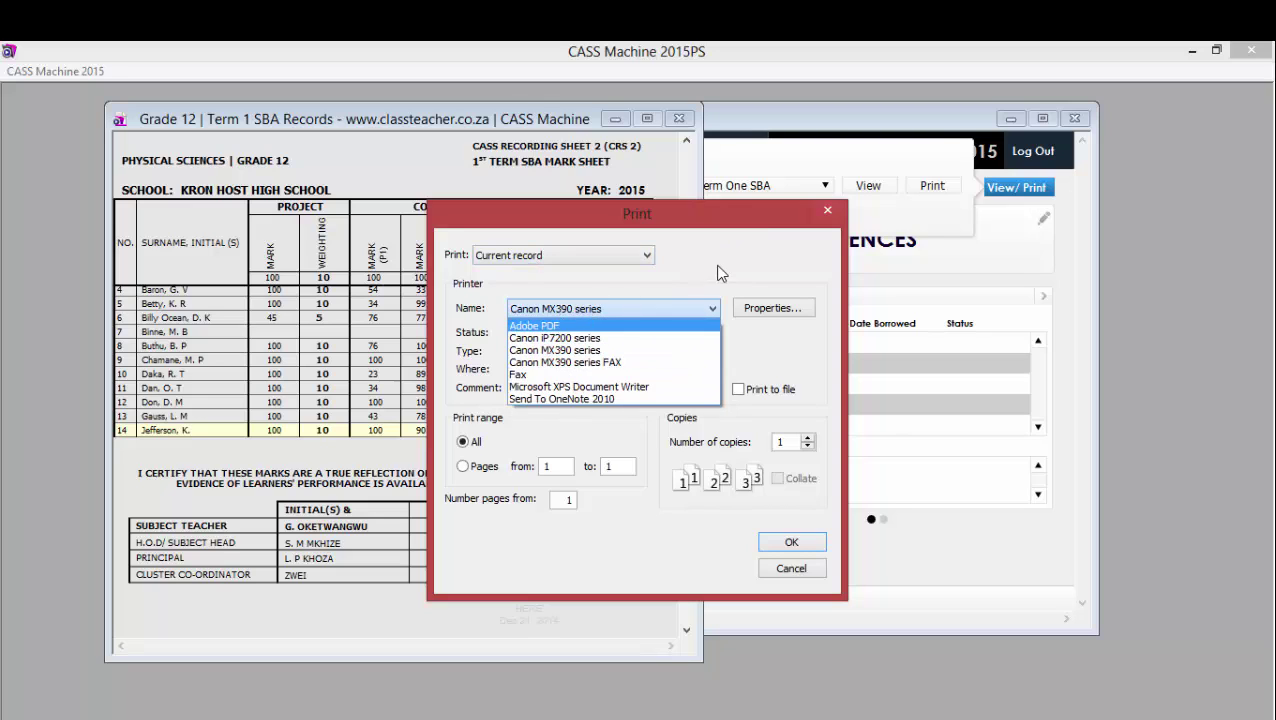
click(590, 287)
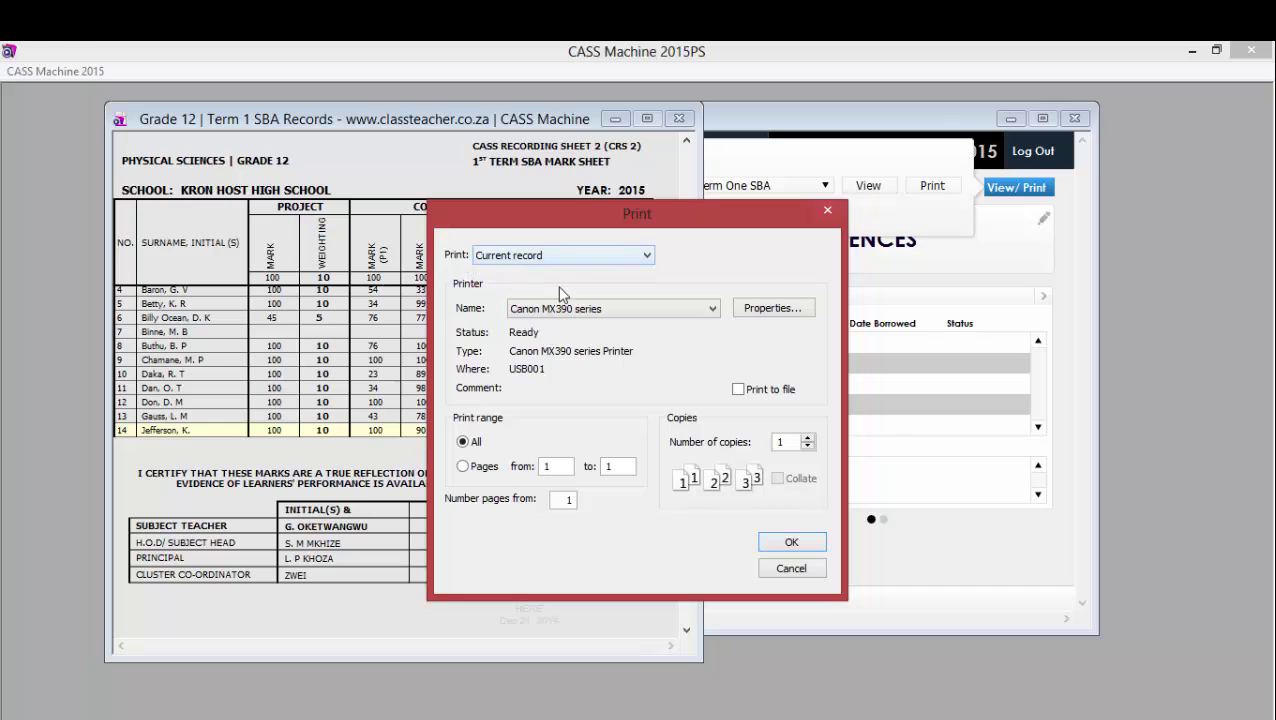
drag(518, 214, 771, 172)
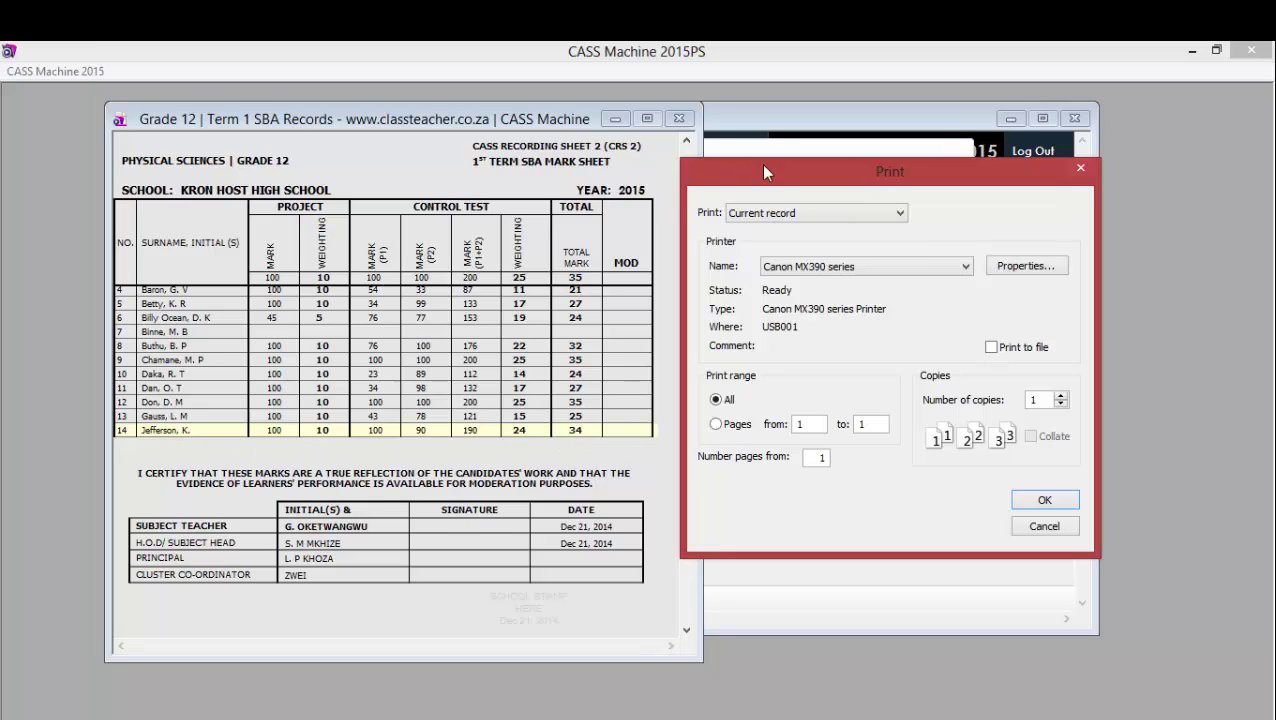
drag(762, 165, 372, 128)
Set the print scope to Records being browsed and print the Term One SBA sheet on the Canon MX390 series.
click(386, 179)
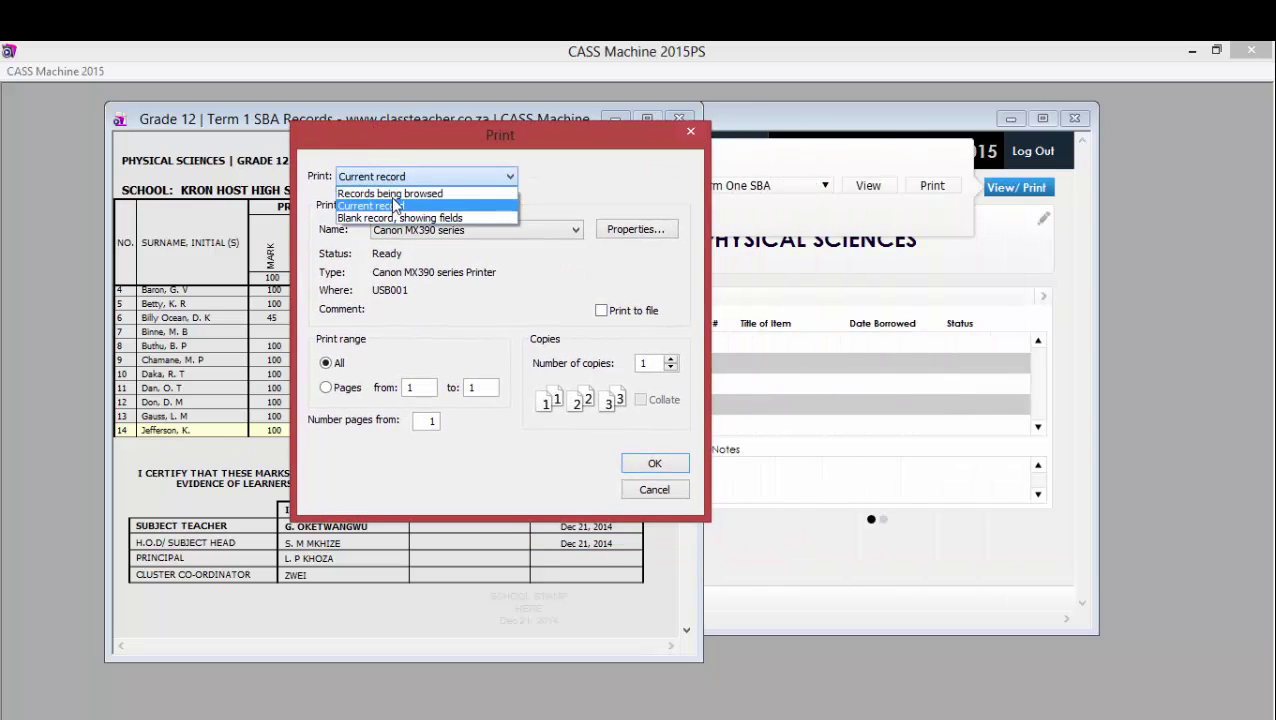
click(390, 189)
drag(413, 152, 476, 147)
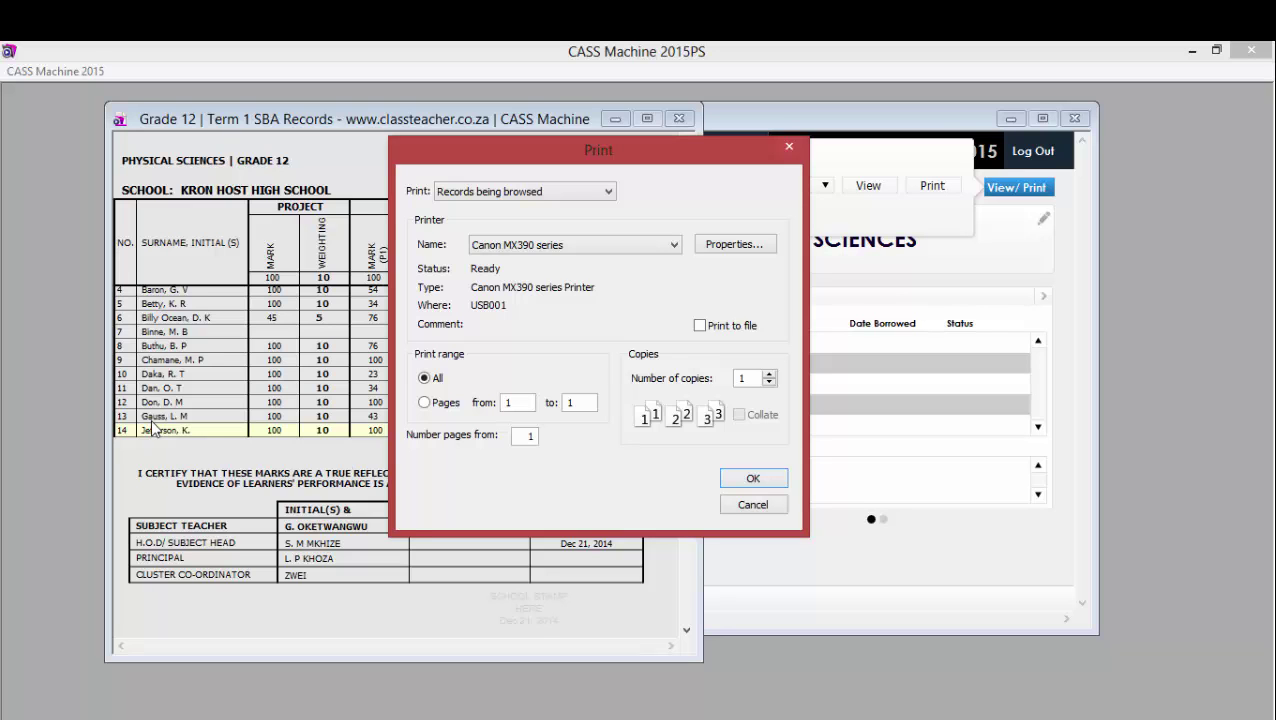
drag(476, 166, 708, 266)
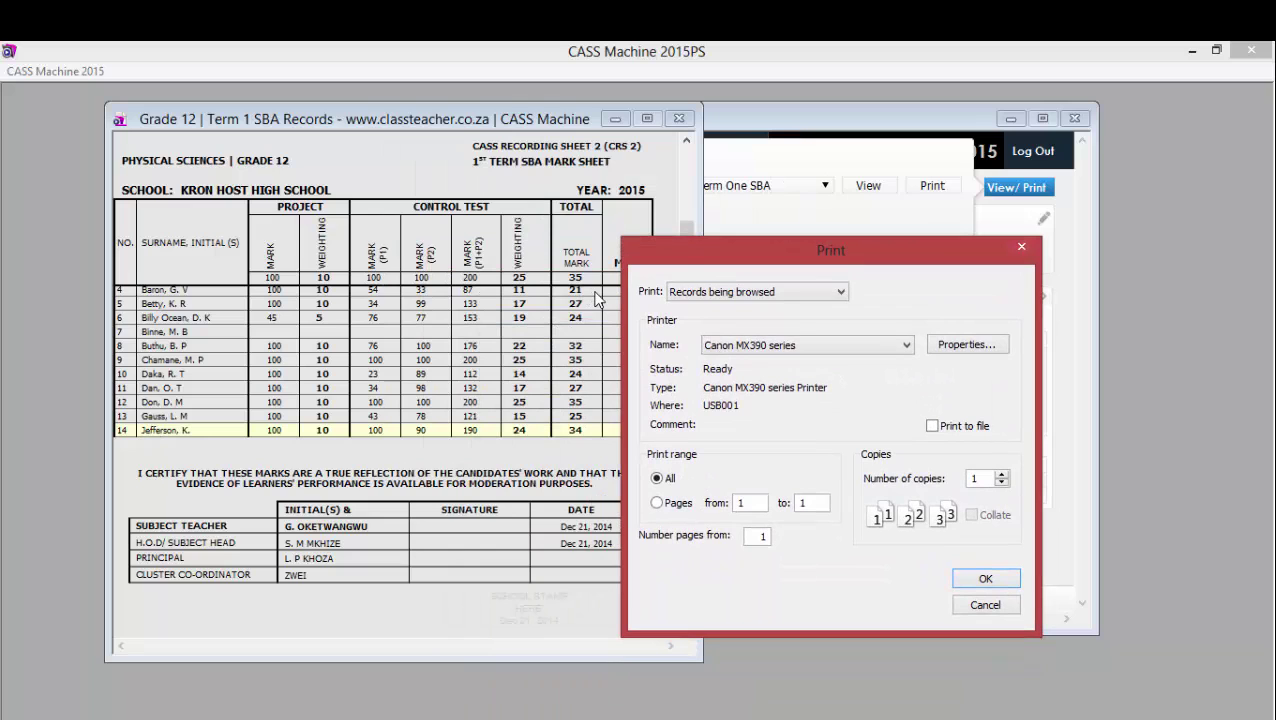
drag(713, 253, 408, 155)
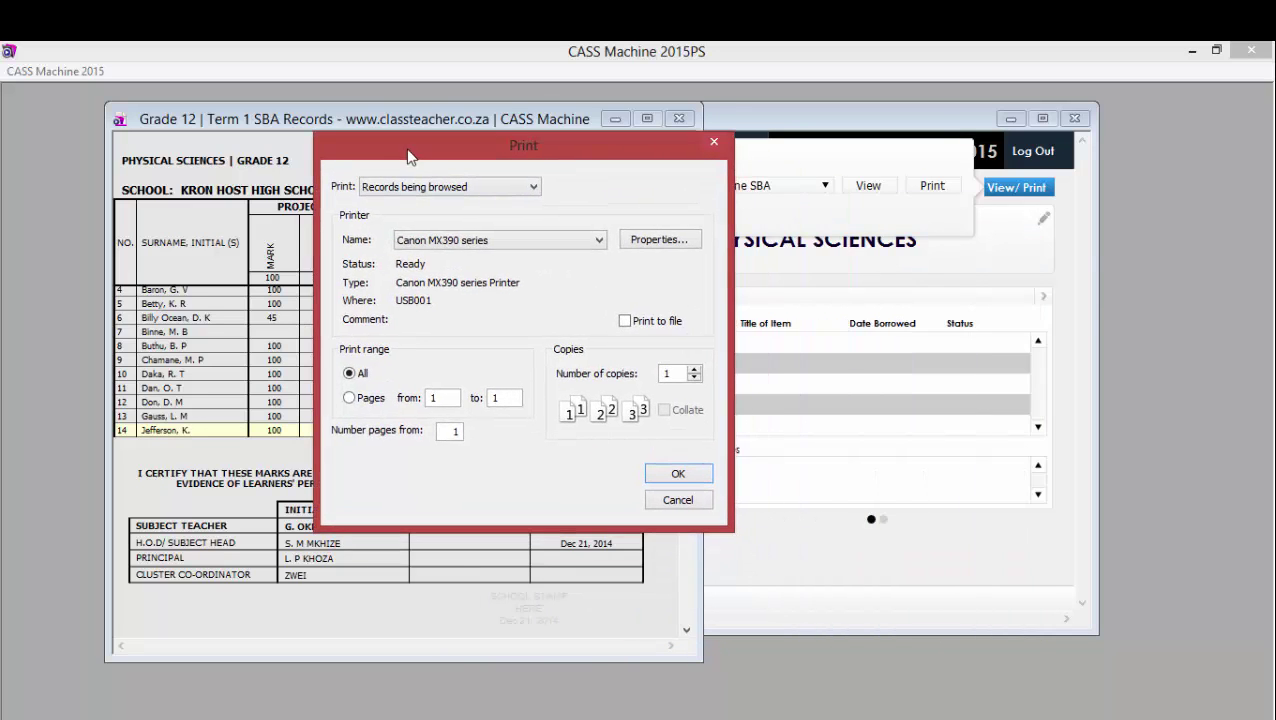
click(666, 478)
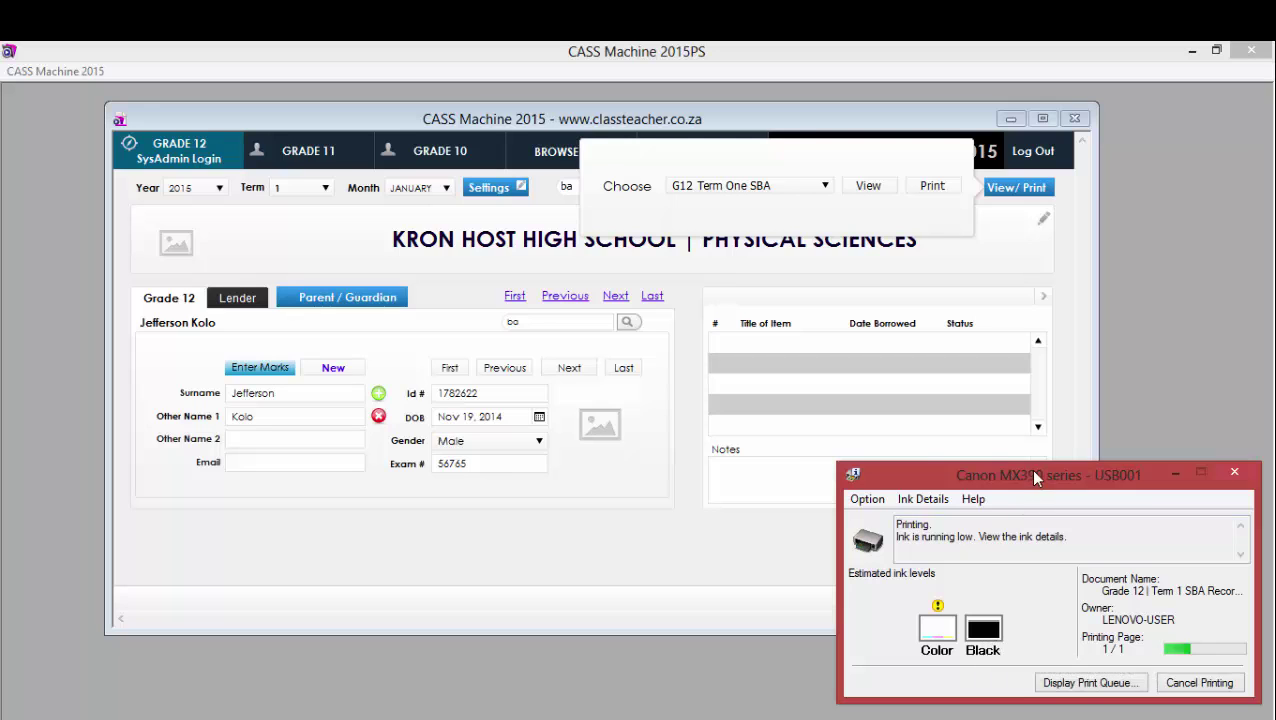
Dismiss the report chooser, and view the current learner's mark entry window before closing it.
drag(1030, 469, 776, 272)
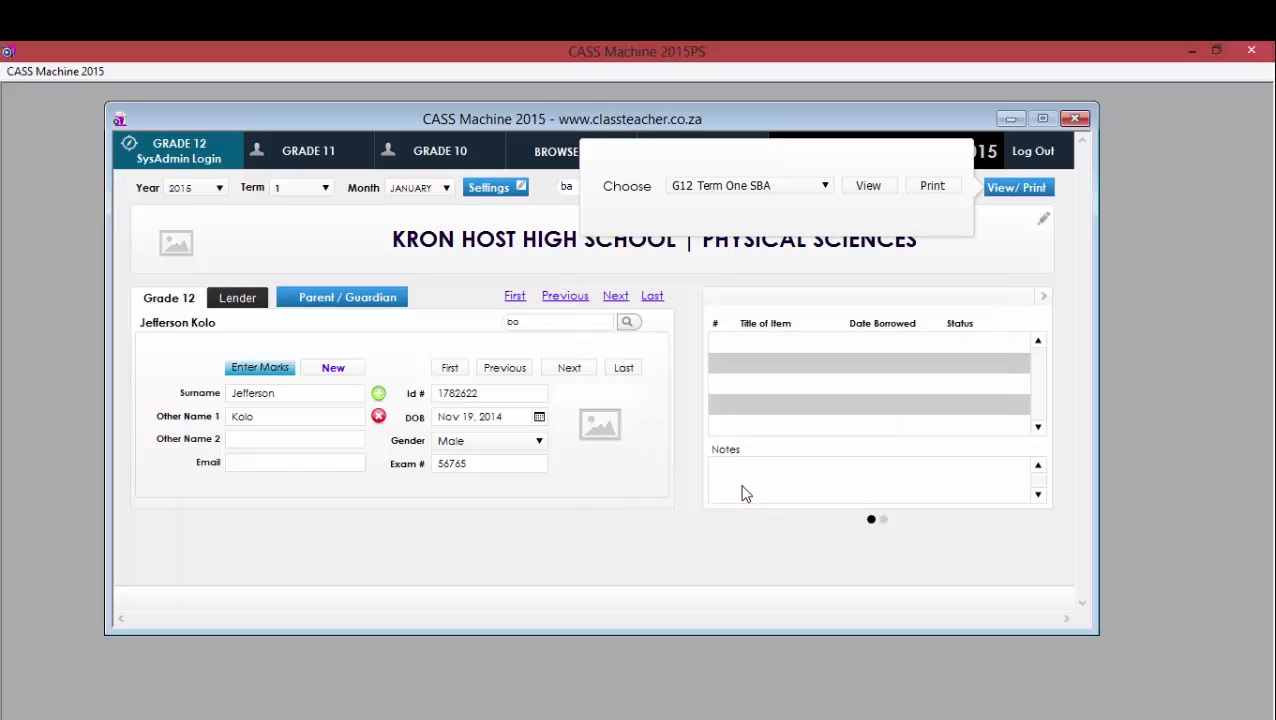
click(722, 560)
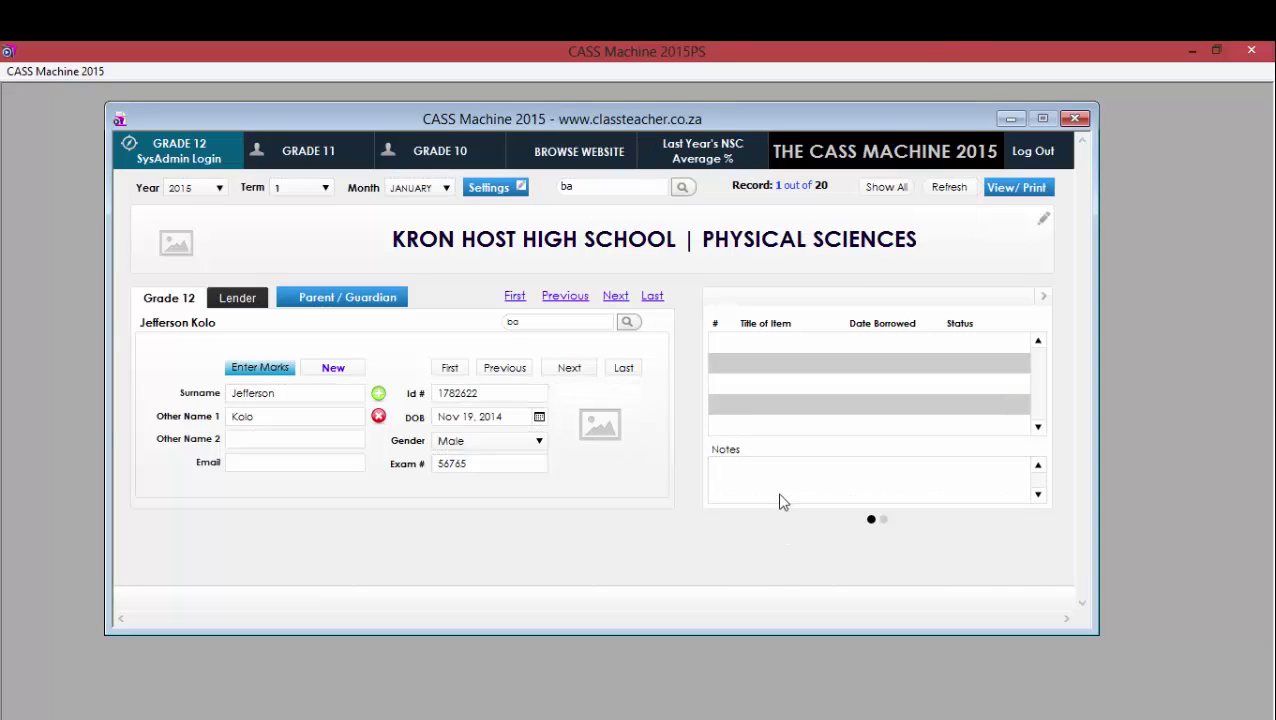
click(245, 370)
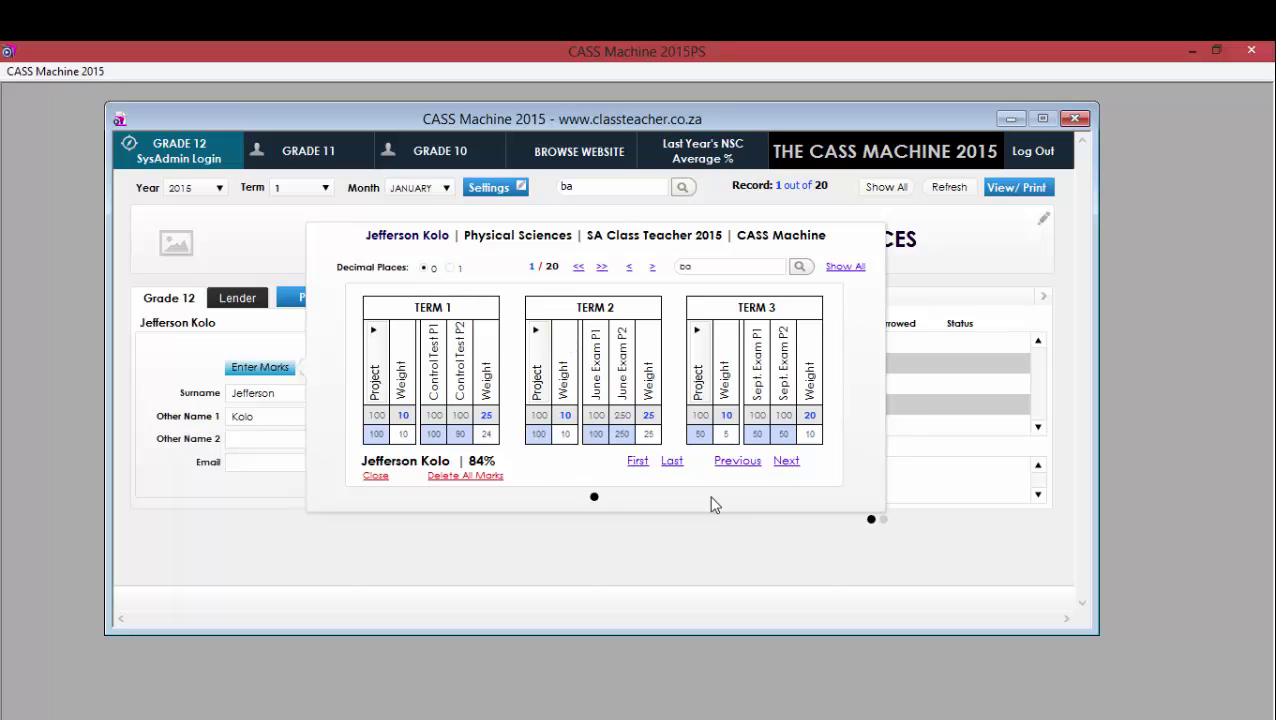
click(722, 550)
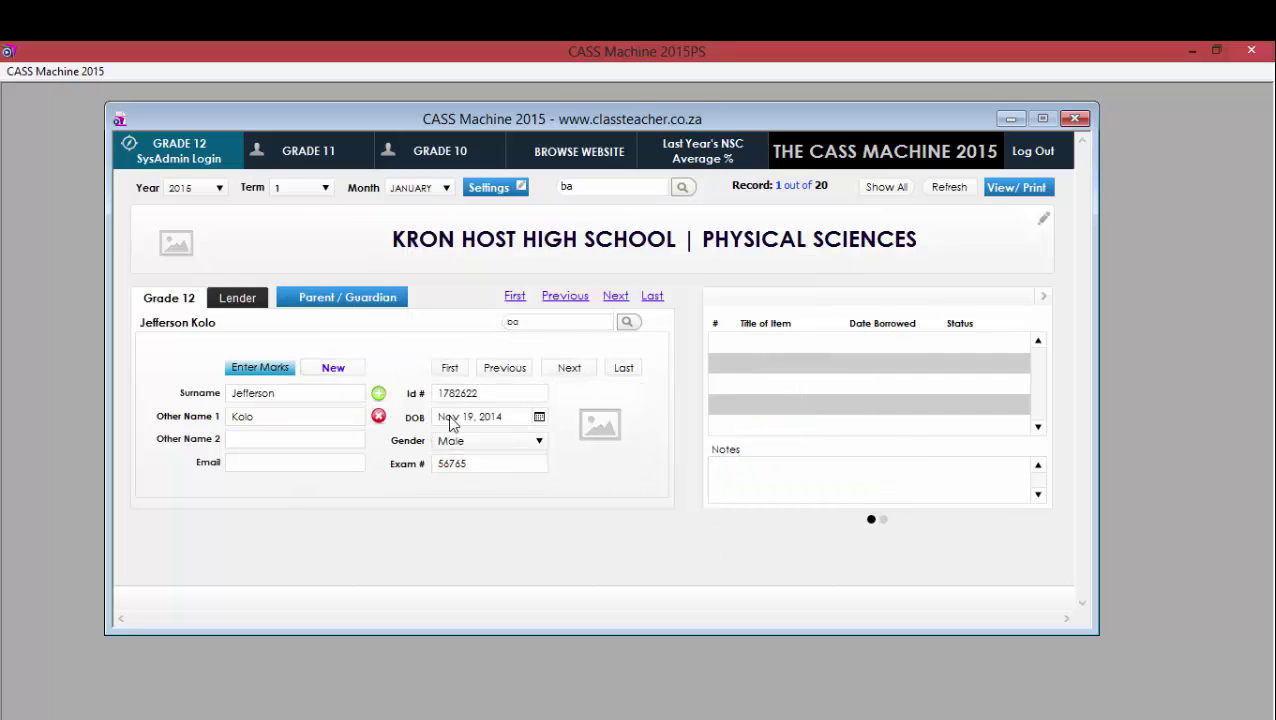
In the learner's Lender section, edit the list of item titles to add "Whatever else".
click(251, 303)
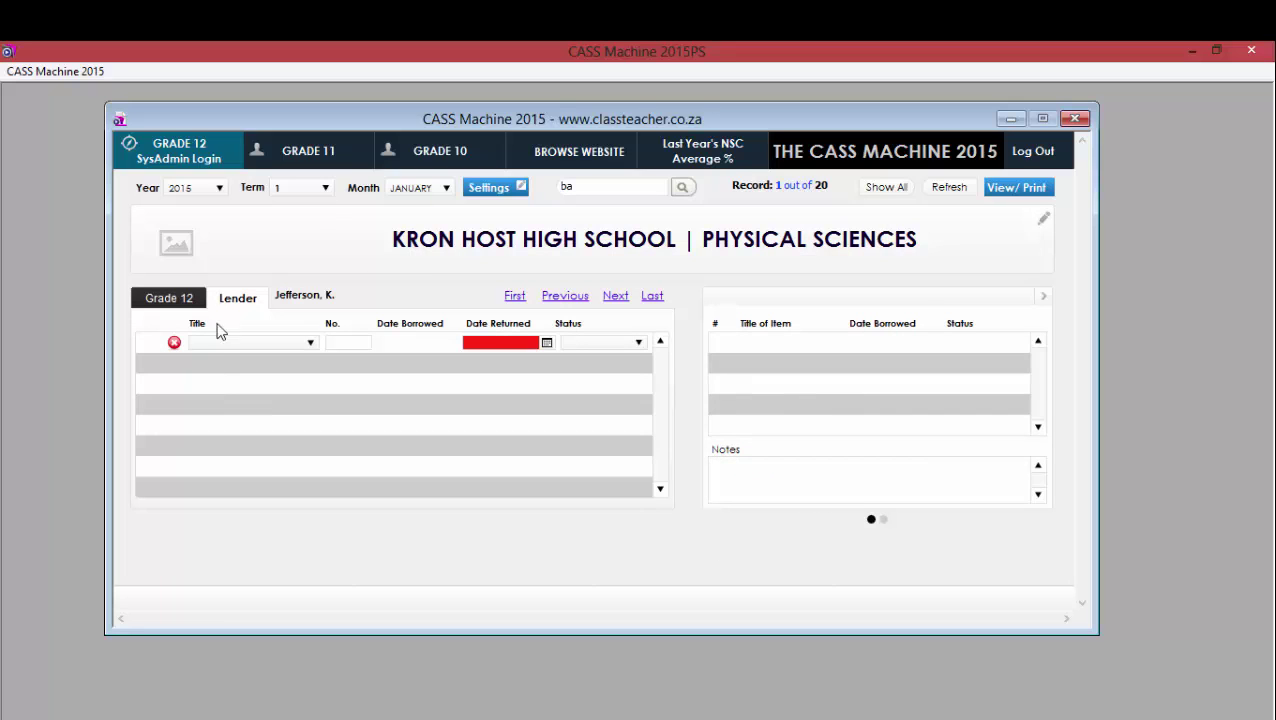
drag(368, 116, 458, 108)
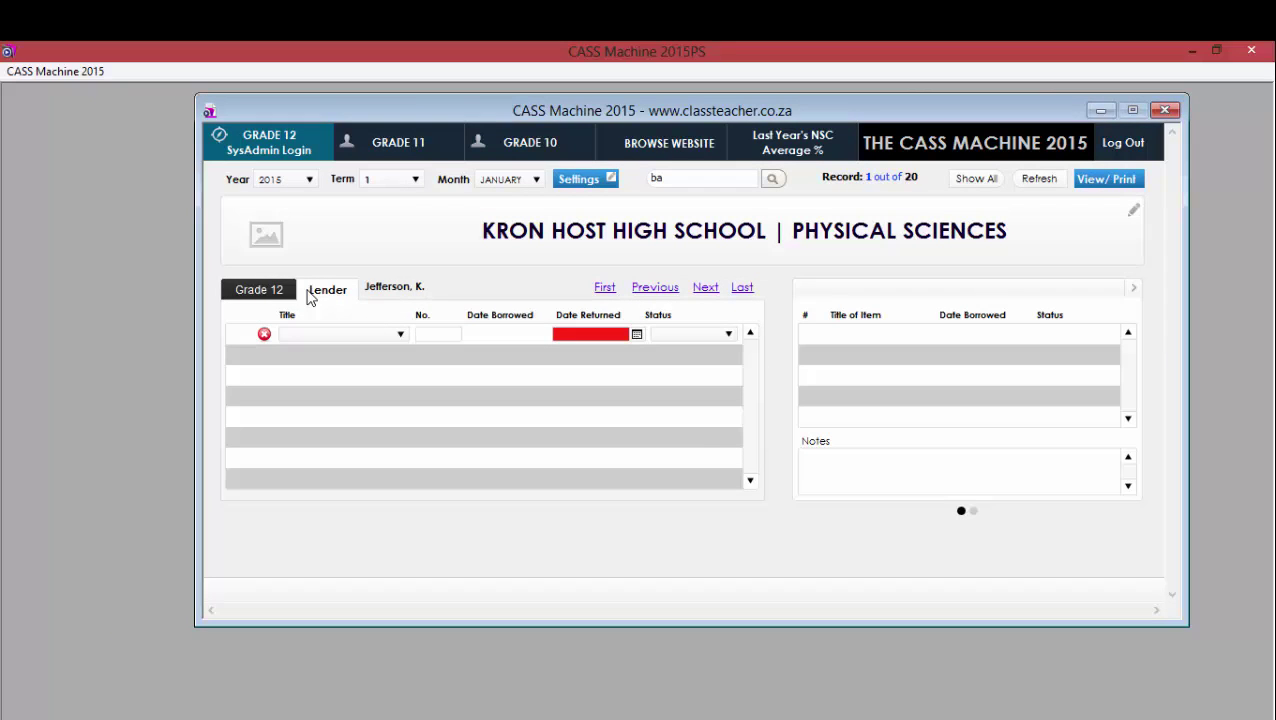
click(338, 337)
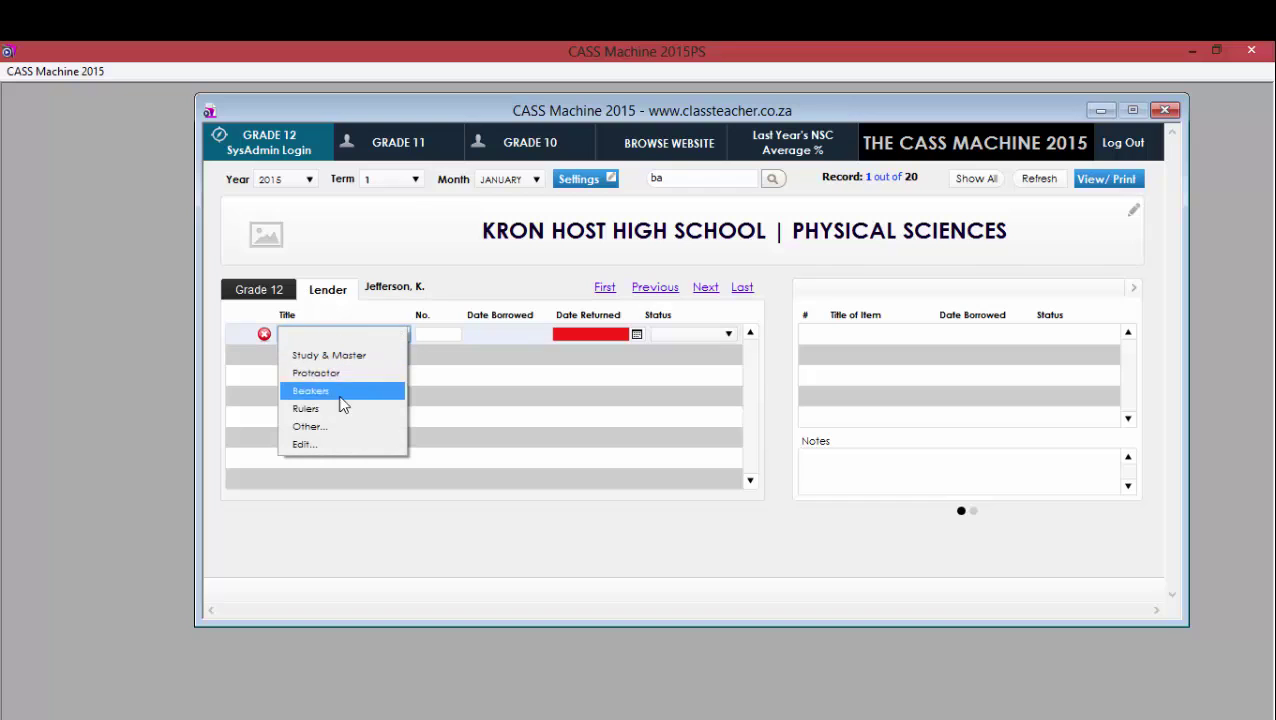
click(330, 447)
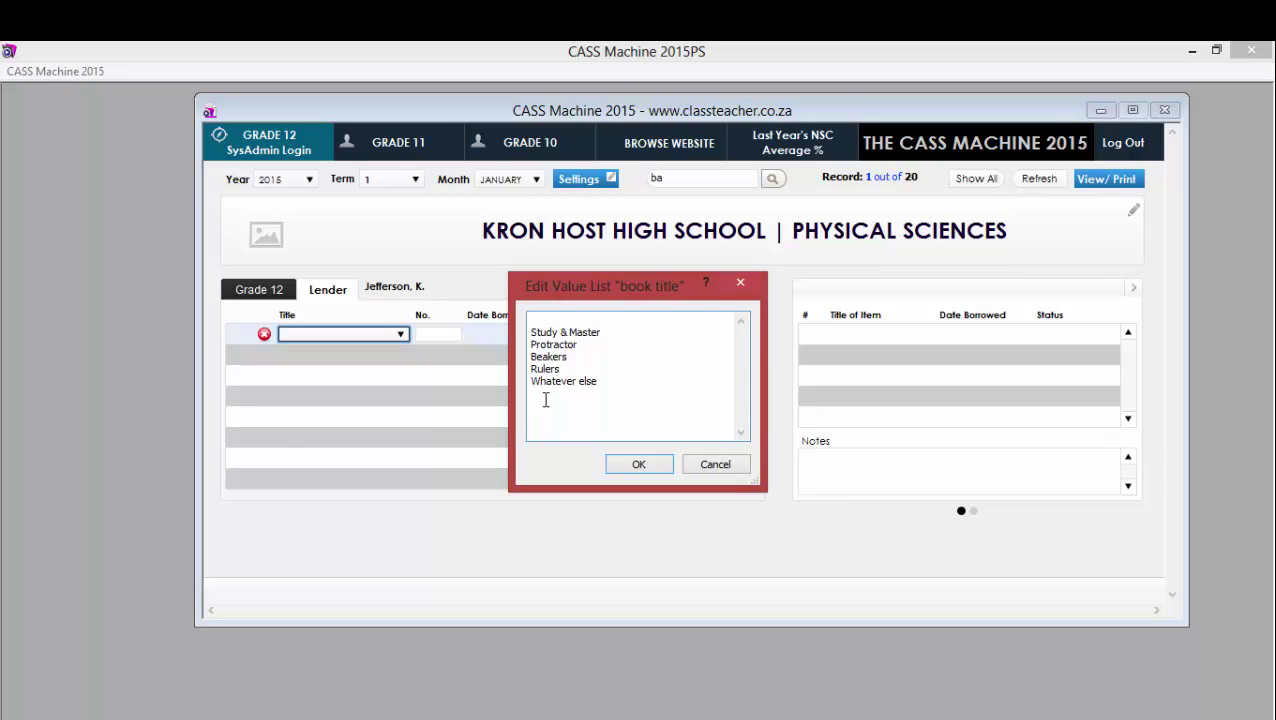
click(636, 466)
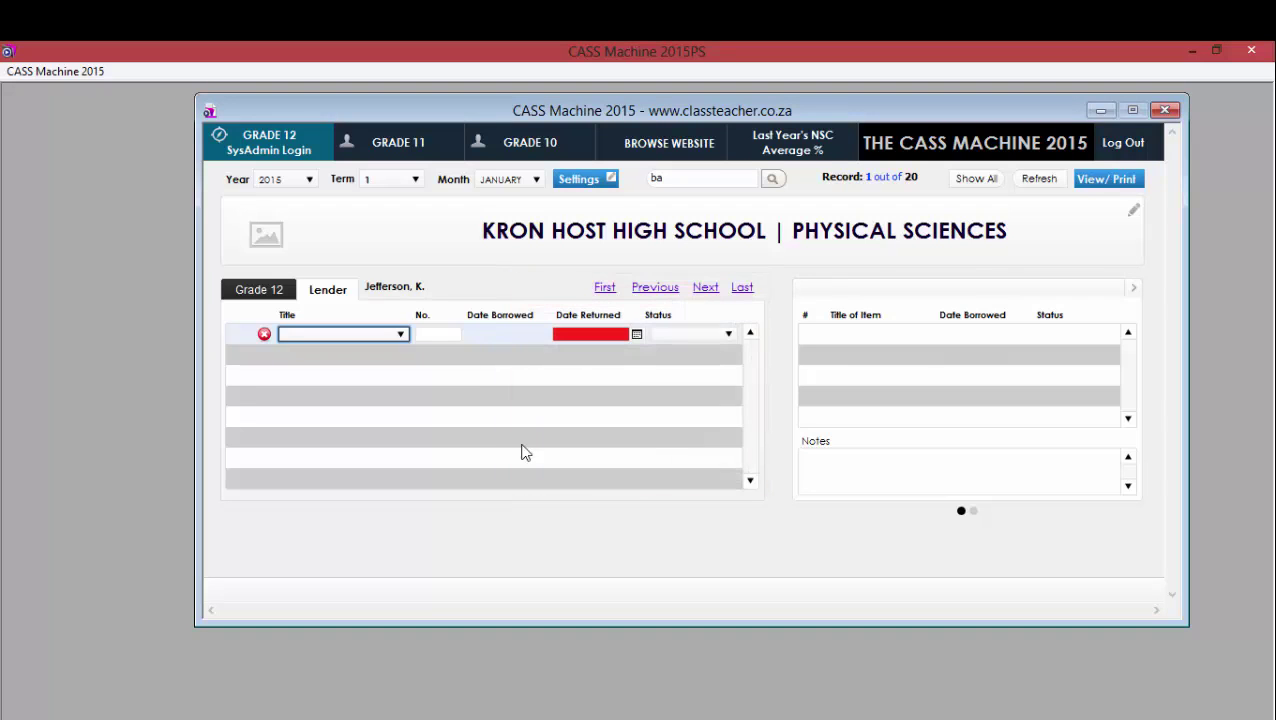
click(404, 378)
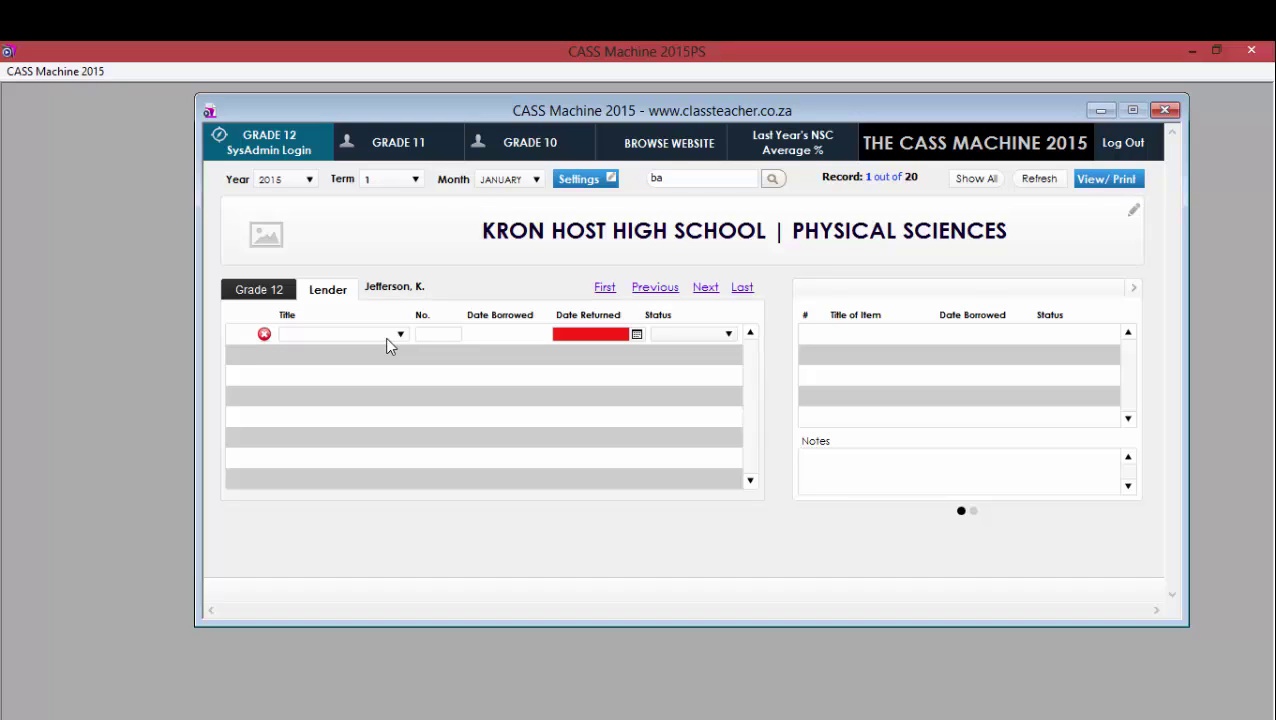
Record a borrowed Study & Master book for the learner, with number 34/2015 and status Not Returned.
click(388, 338)
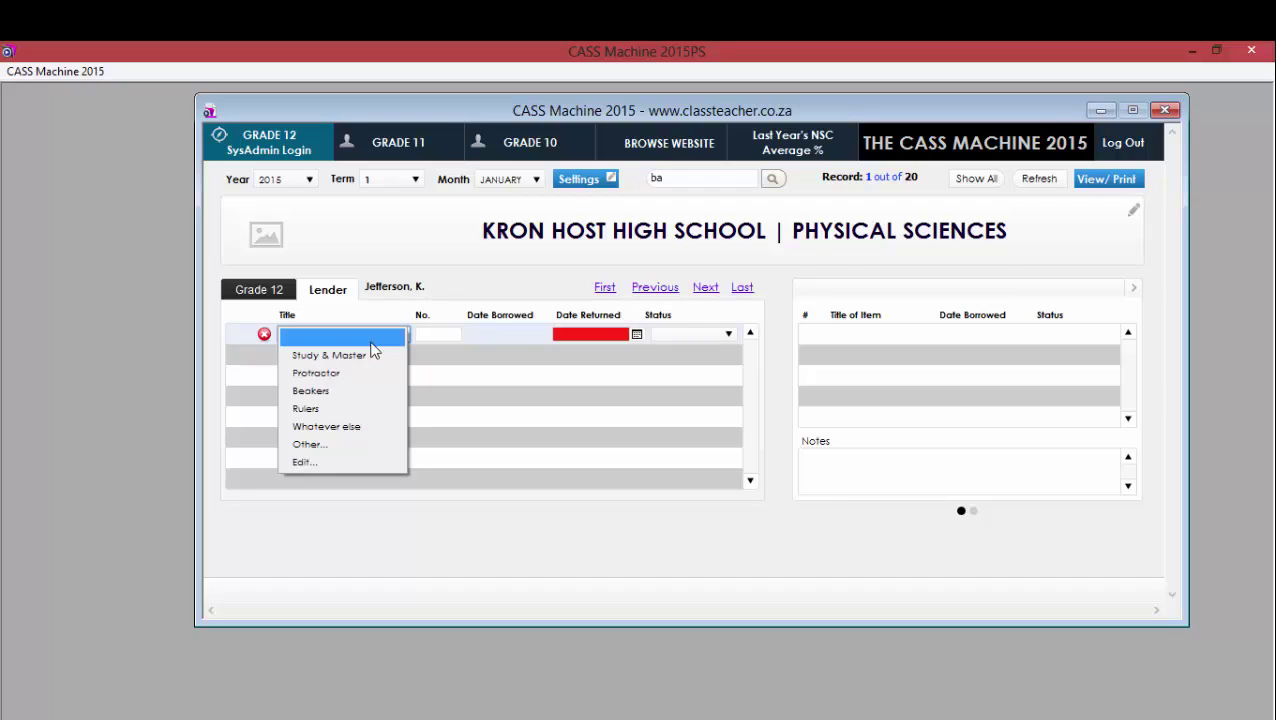
click(366, 356)
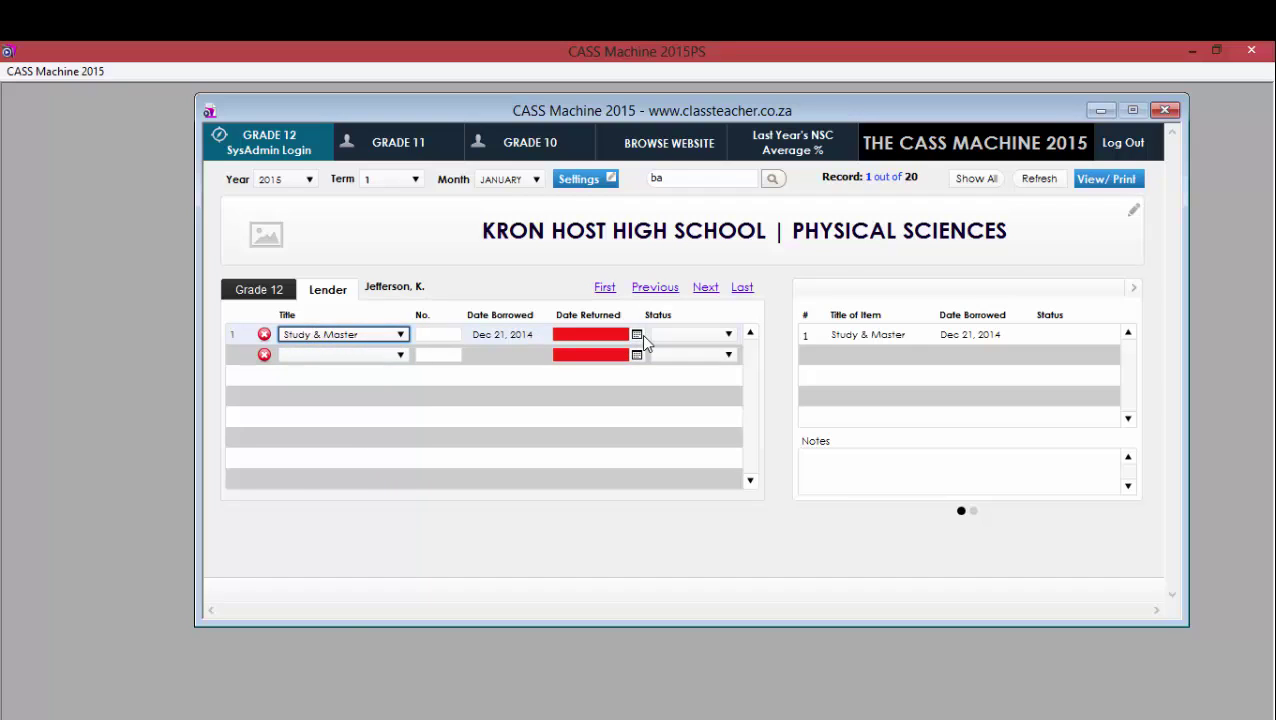
click(679, 336)
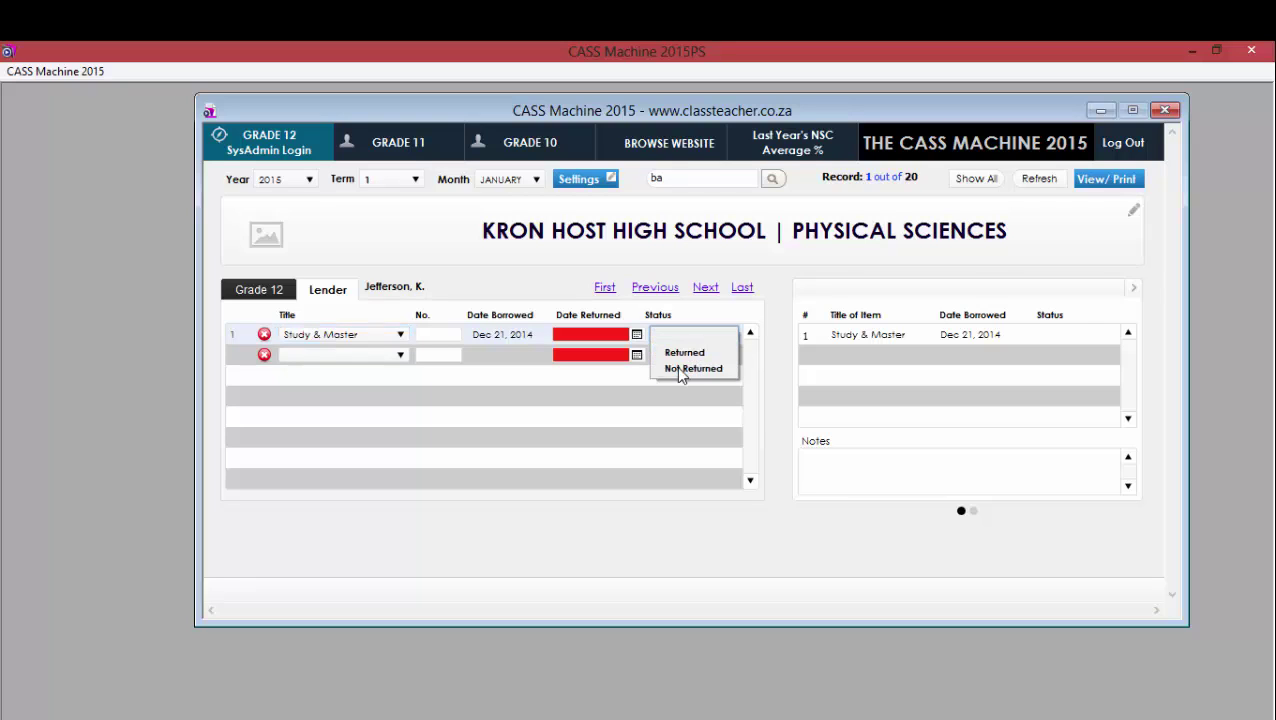
click(679, 370)
click(436, 334)
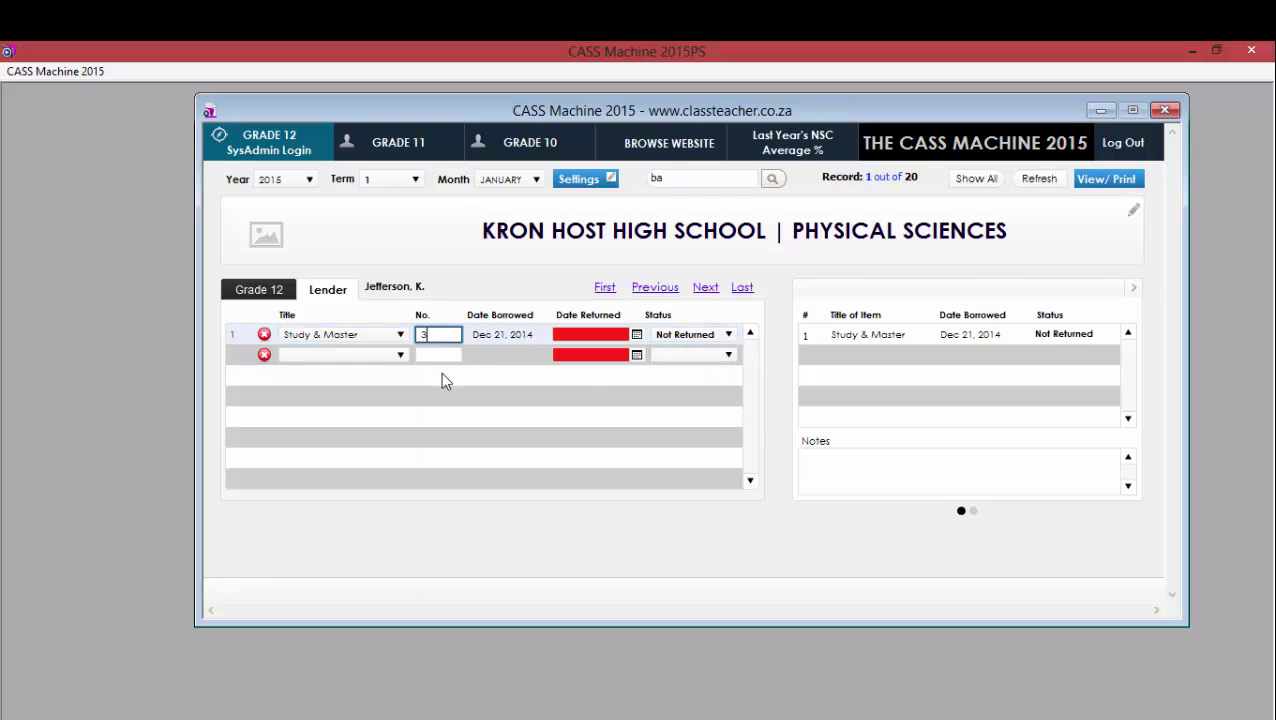
text(34/2015)
click(481, 395)
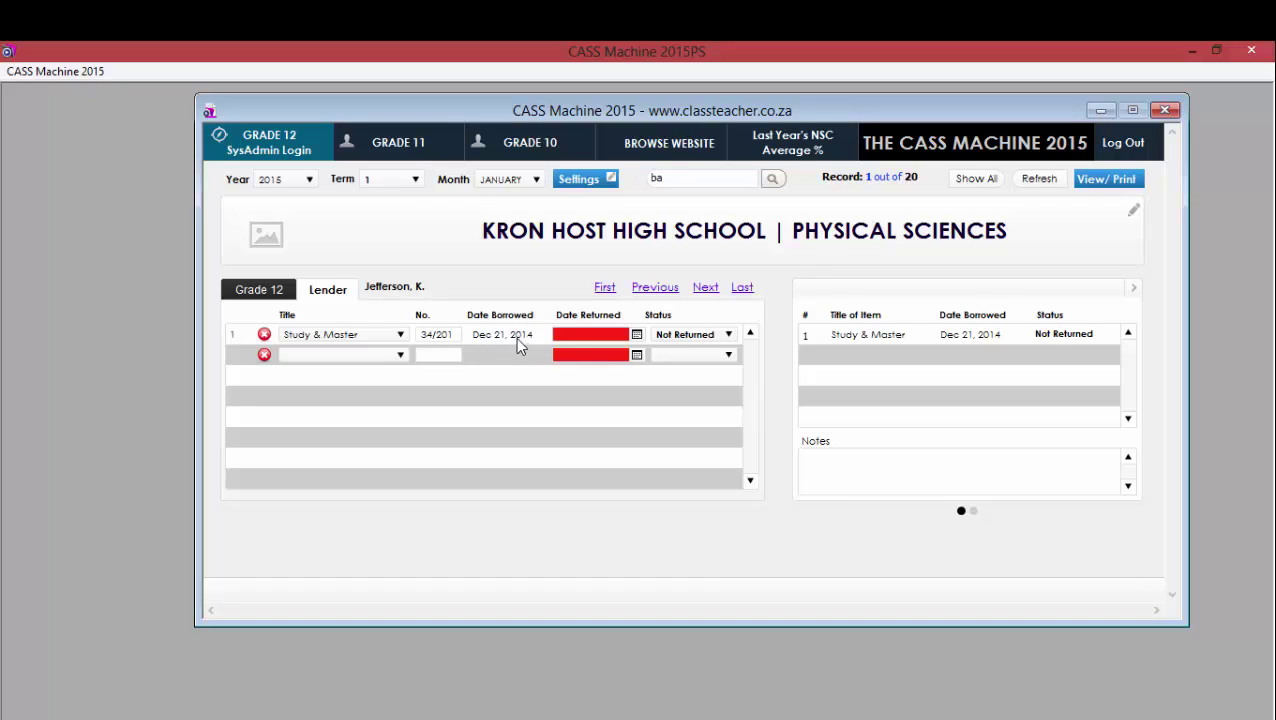
Set the return date of the borrowed Study & Master book to Dec 10, 2014.
click(636, 335)
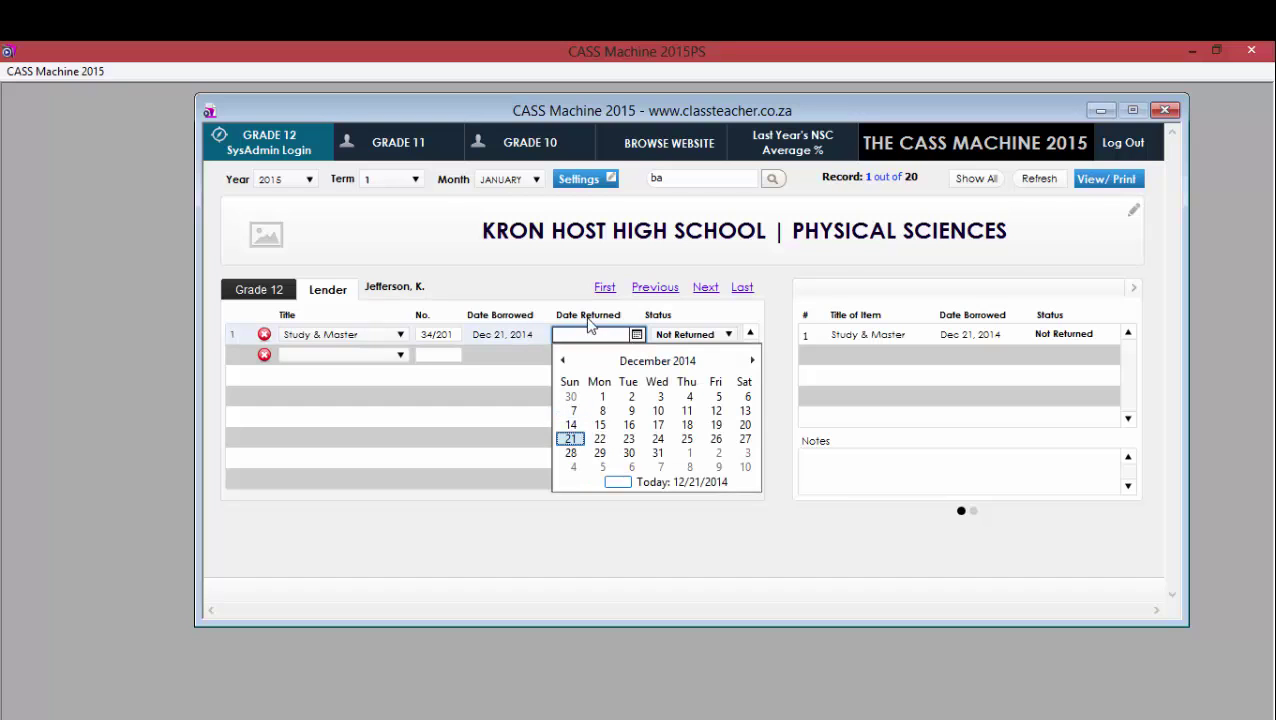
click(490, 416)
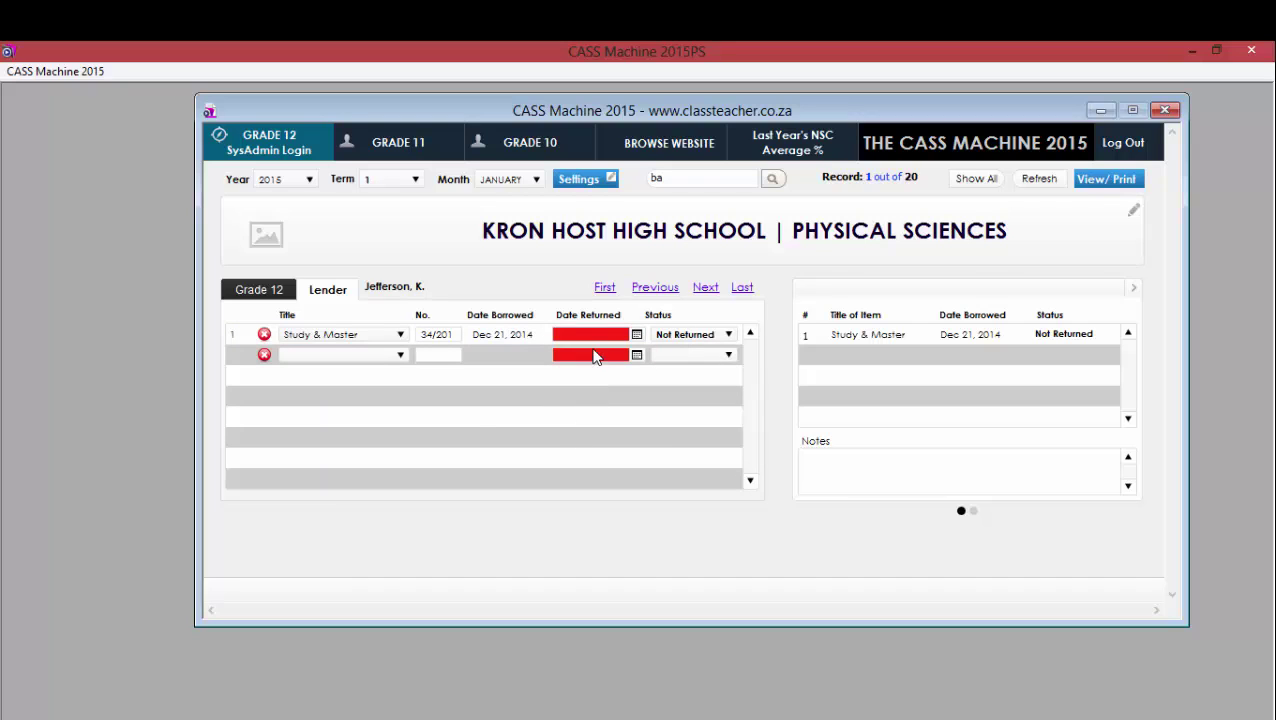
click(637, 335)
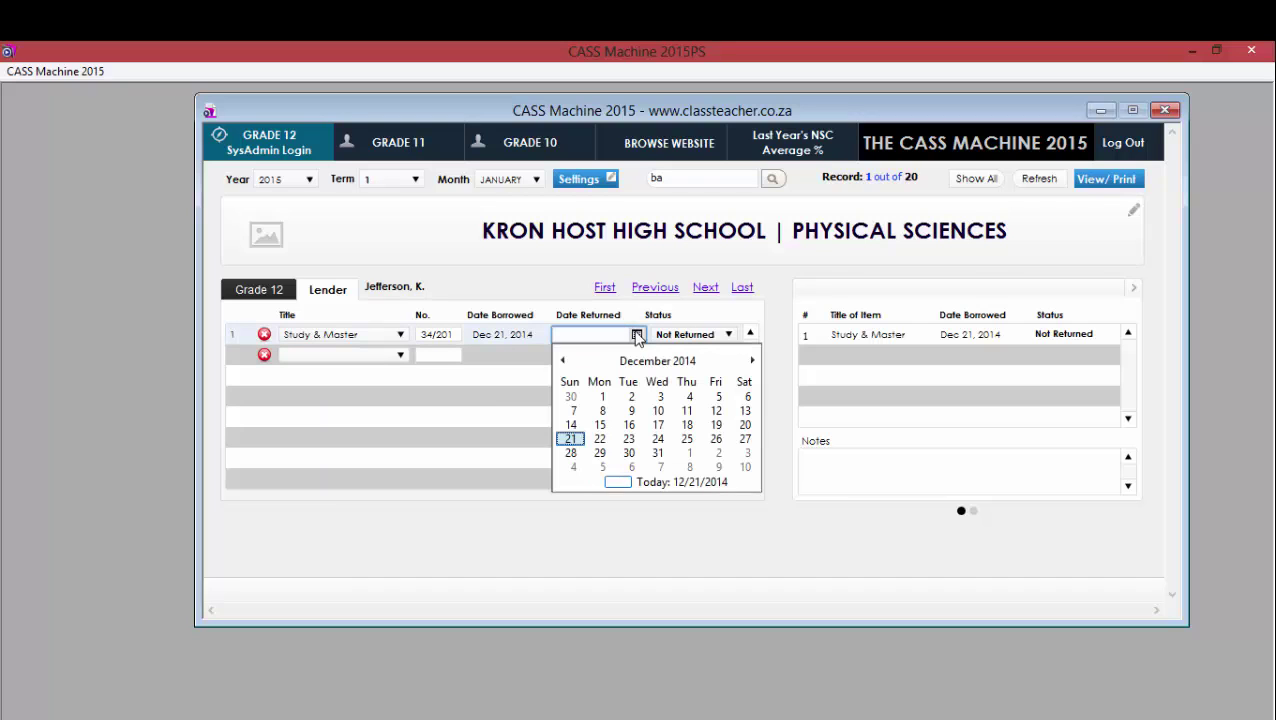
click(658, 410)
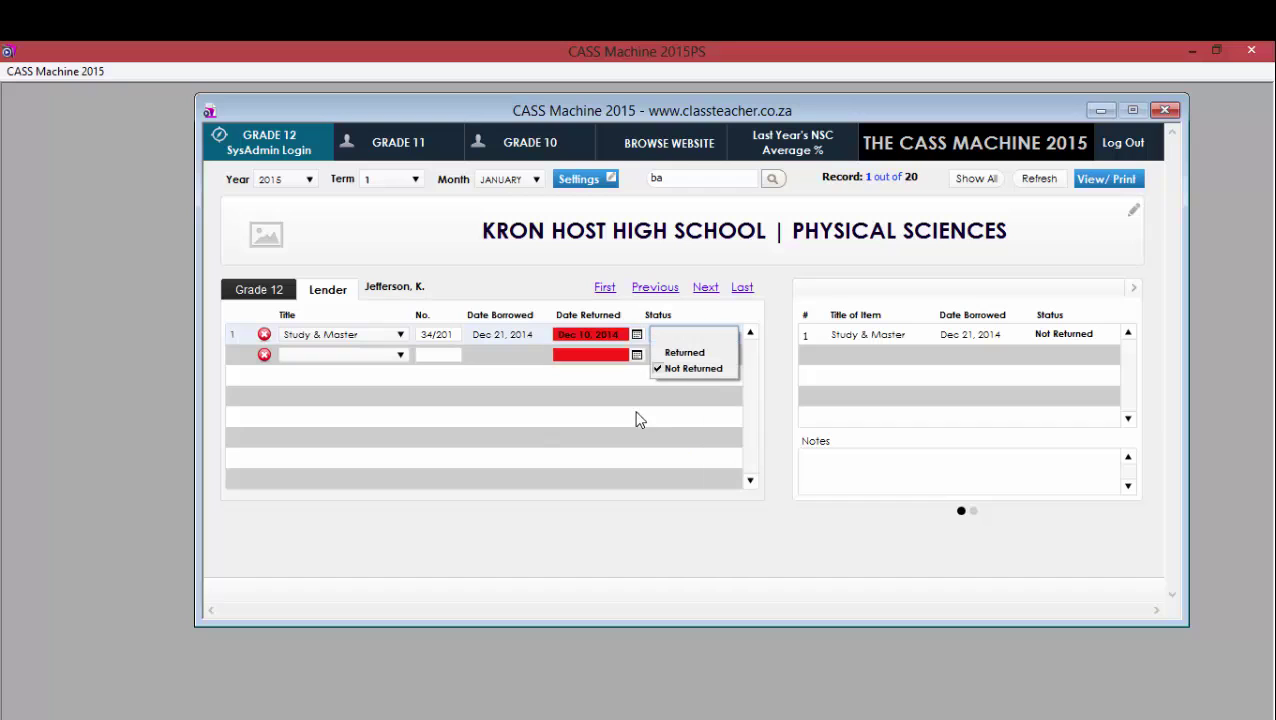
Change the Study & Master book's return date to Dec 25, 2014 and set its status to Returned.
click(637, 335)
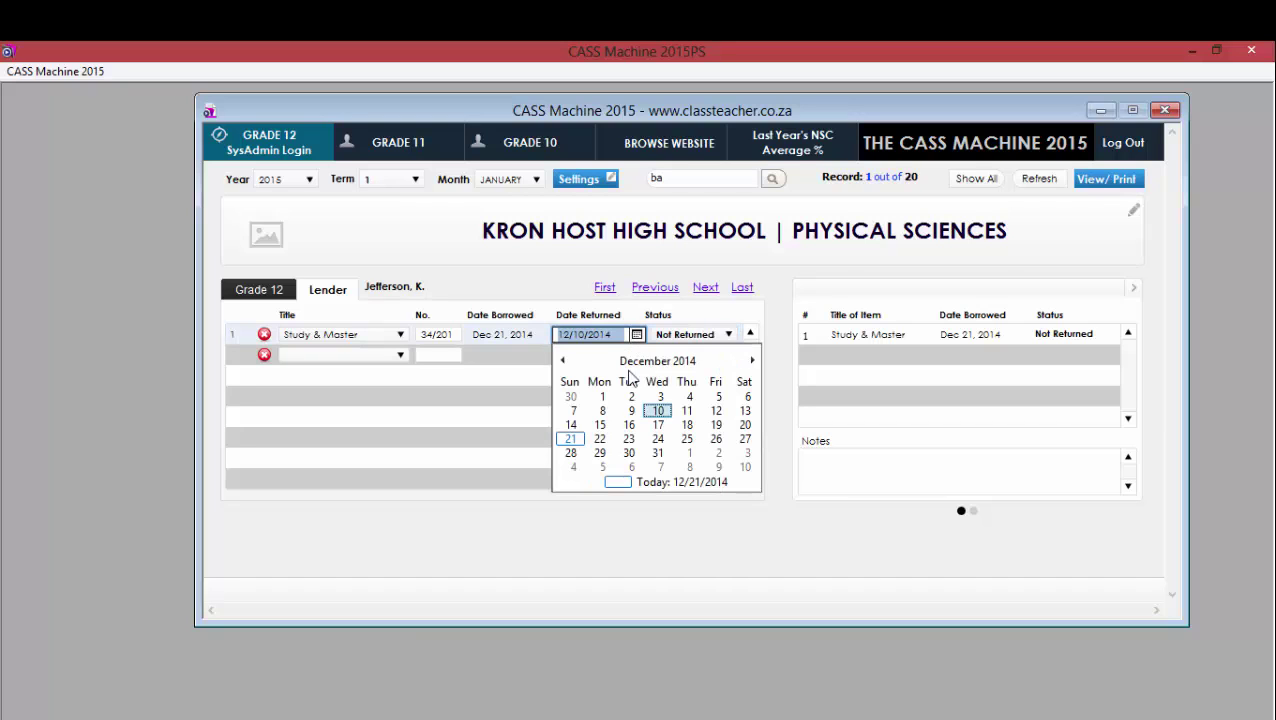
click(686, 439)
click(684, 352)
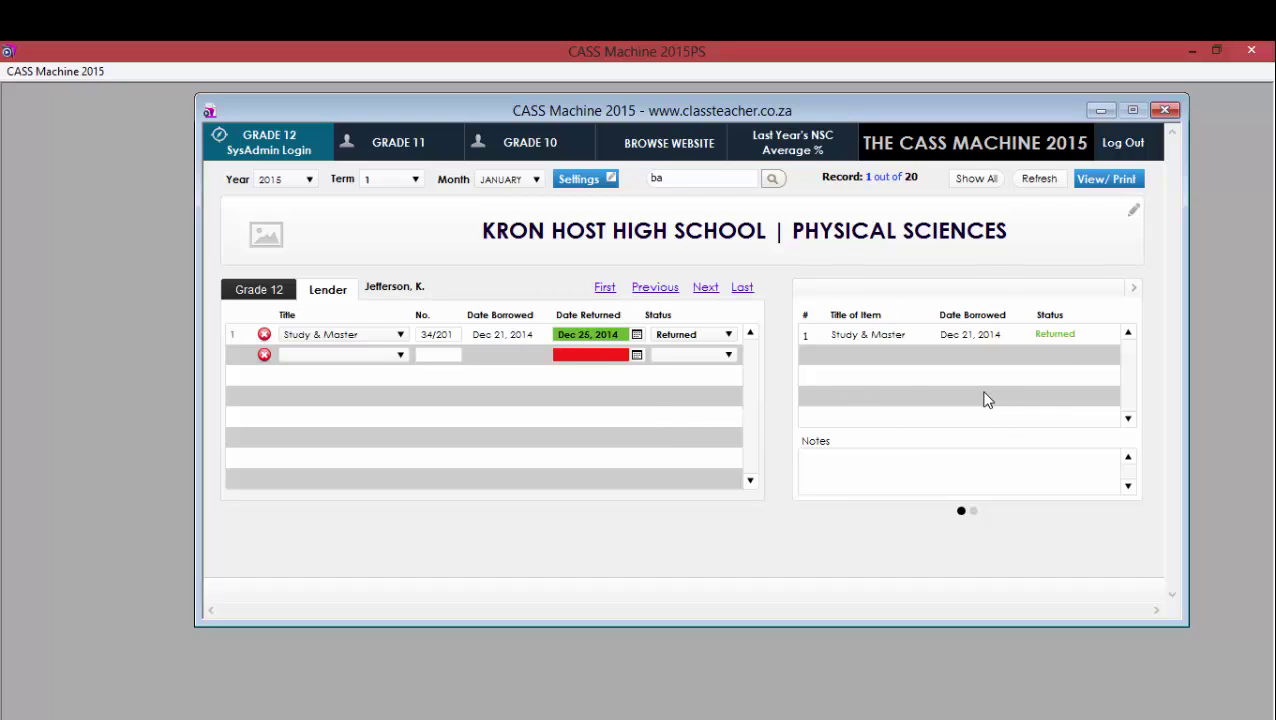
View the learner's general notes page and the Notes field beneath the summary of borrowed items.
click(1133, 288)
click(913, 368)
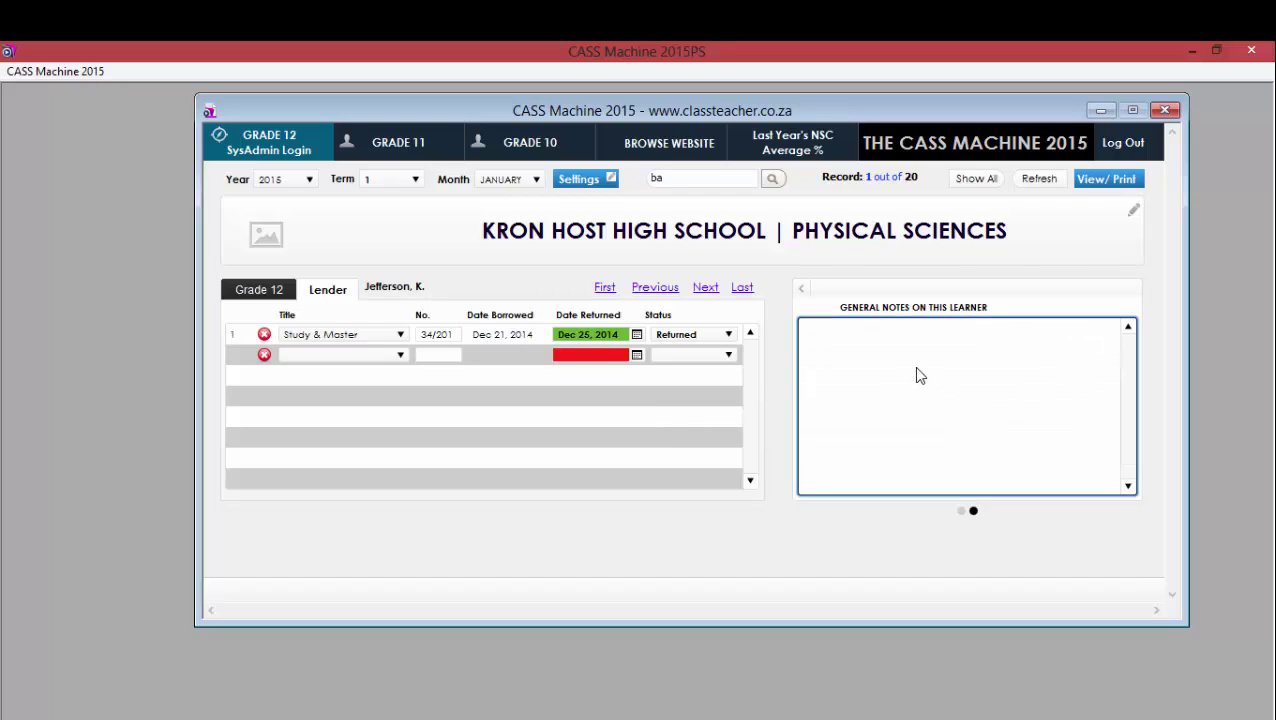
click(962, 511)
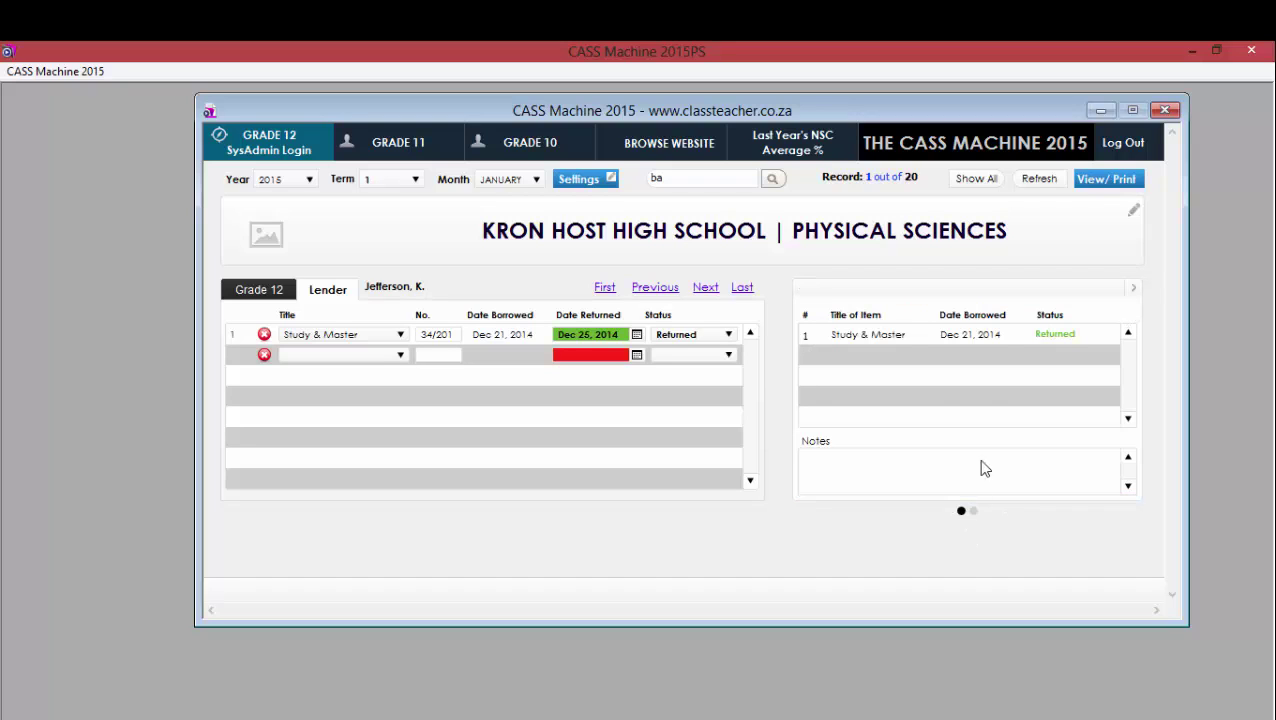
click(900, 465)
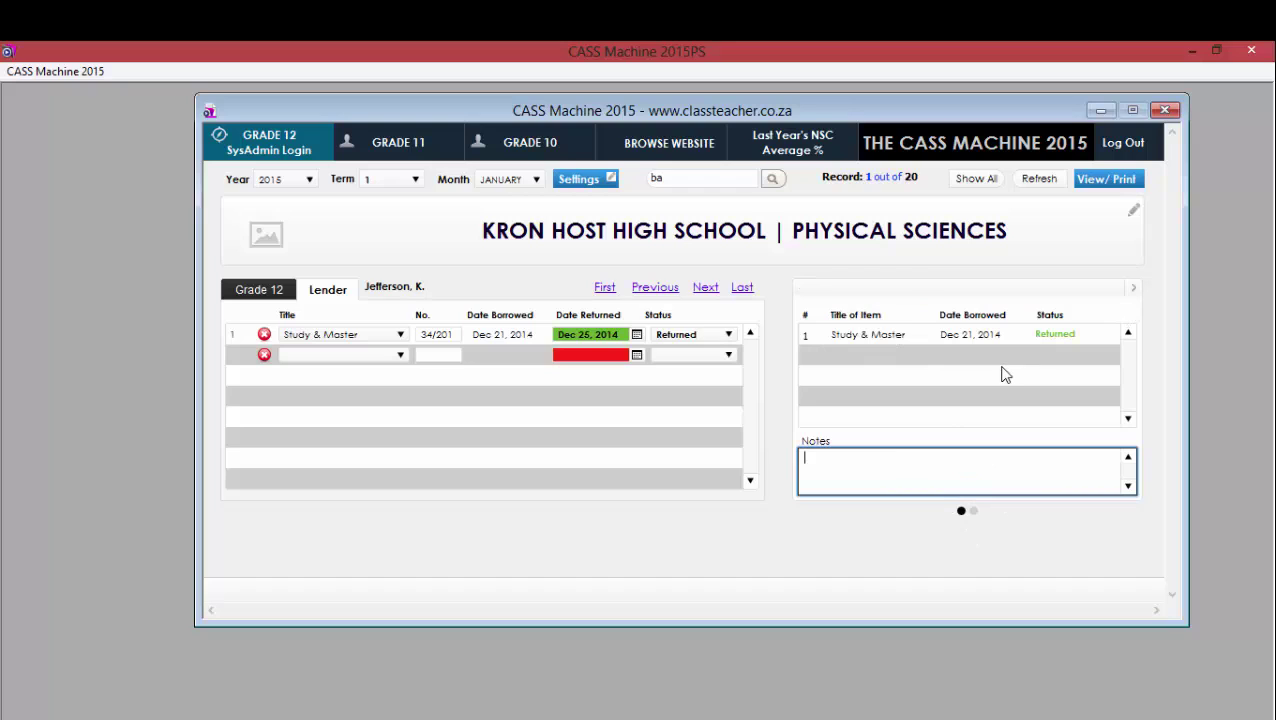
click(975, 513)
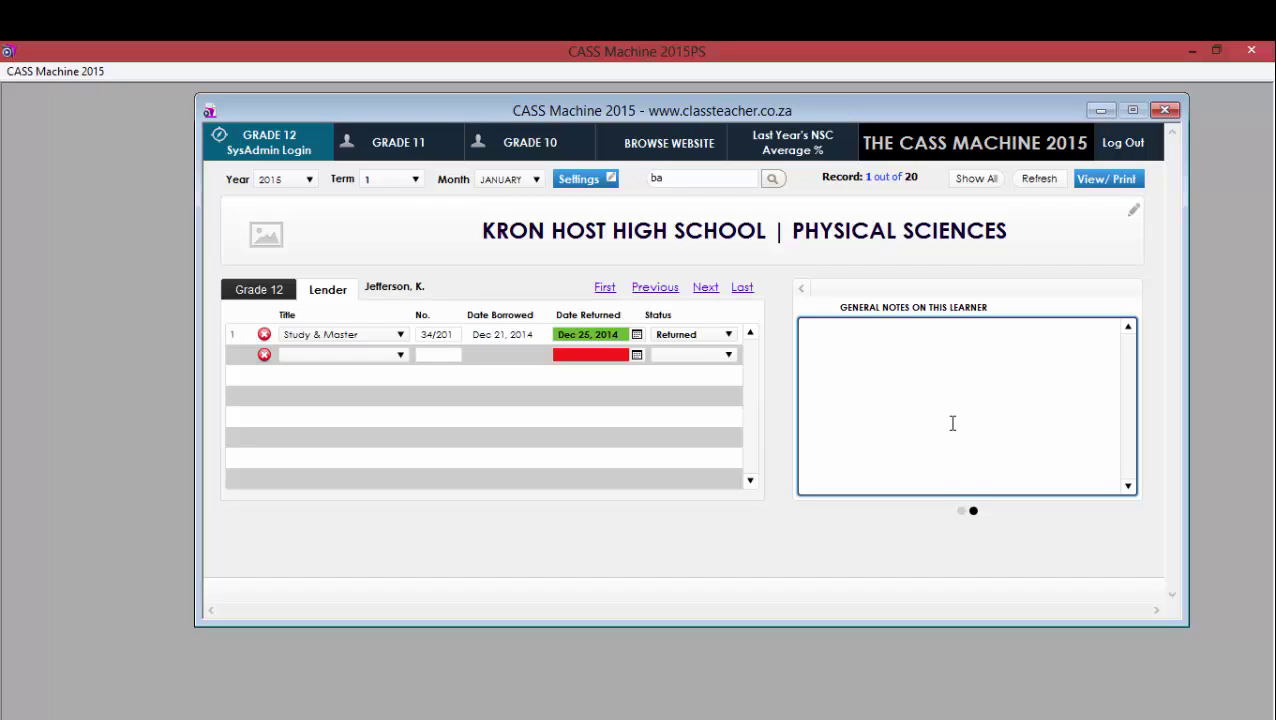
click(961, 511)
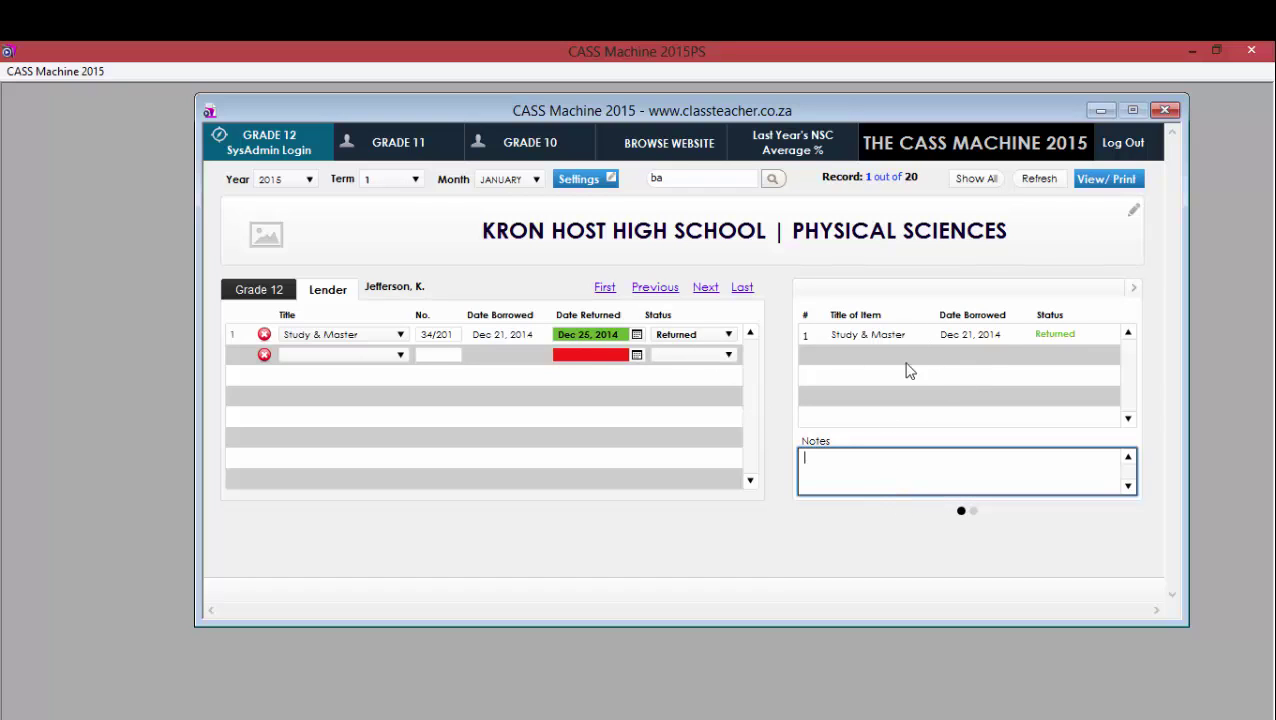
Add Beakers, Protractor and Rulers as three further borrowed items in the learner's lending record.
click(322, 356)
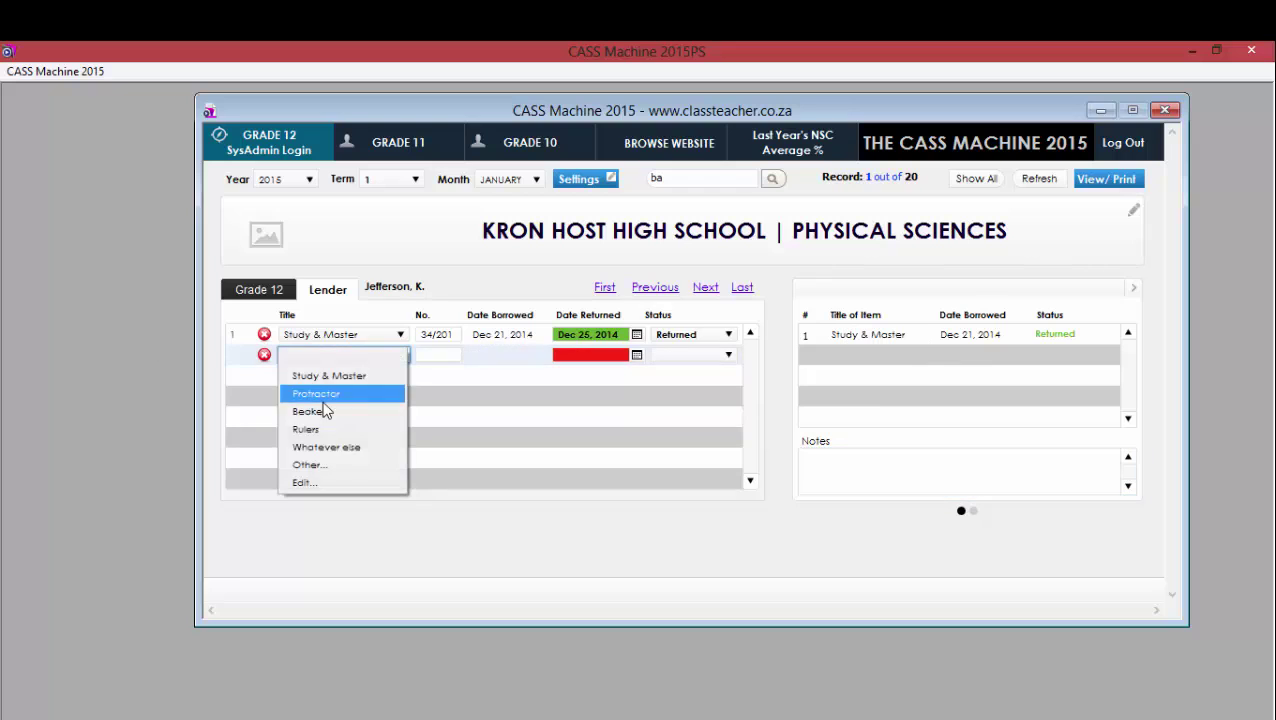
click(323, 417)
click(359, 375)
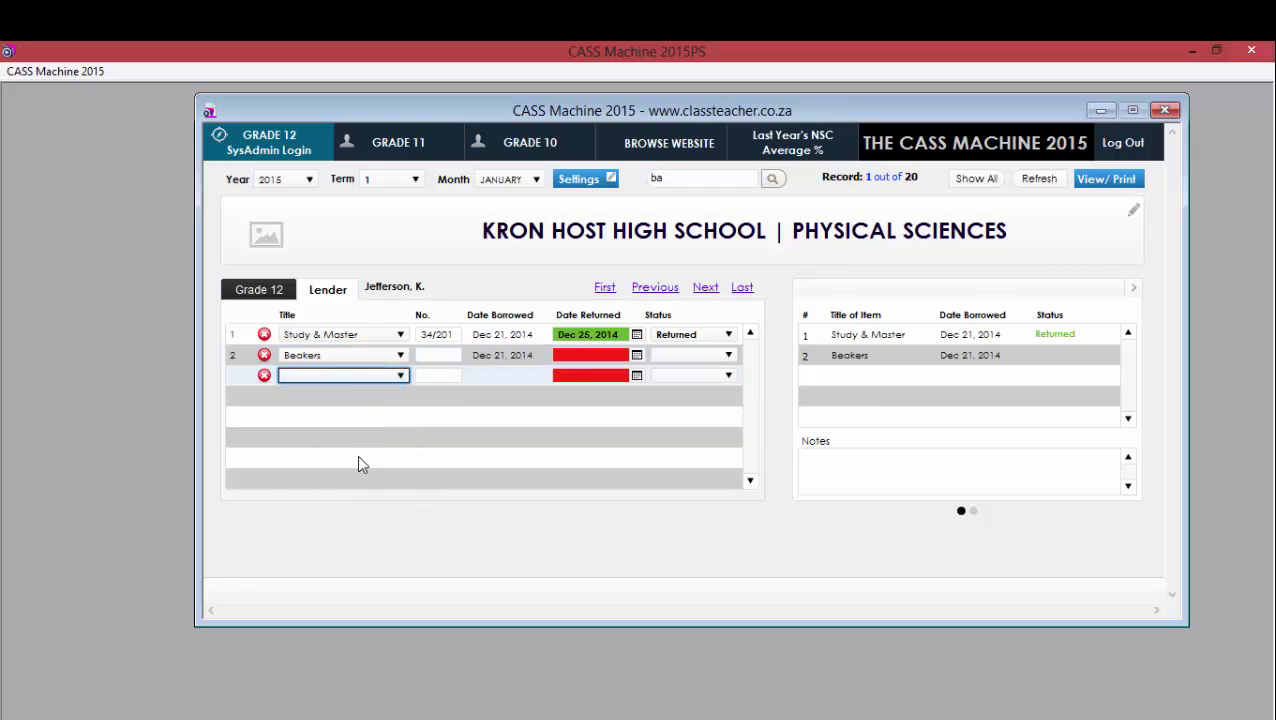
click(344, 375)
click(340, 415)
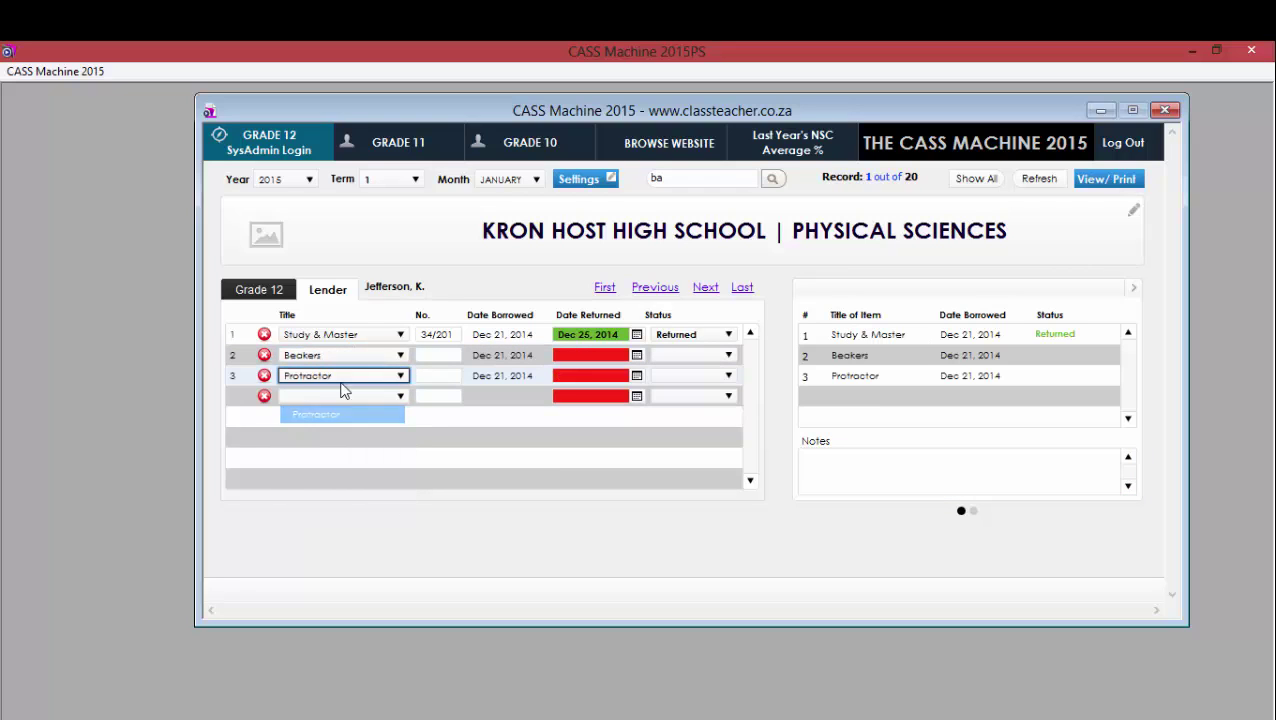
click(346, 400)
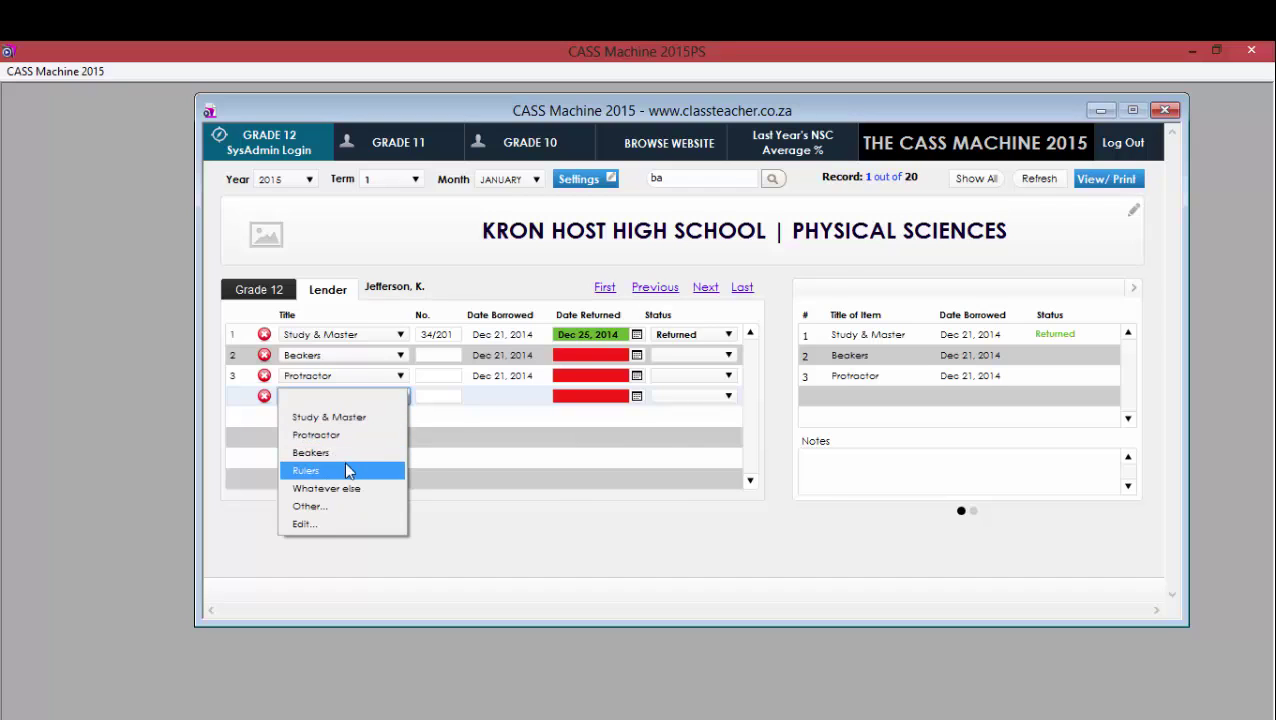
click(348, 469)
Set the status of the learner's borrowed Beakers and Protractor to Not Returned.
click(432, 376)
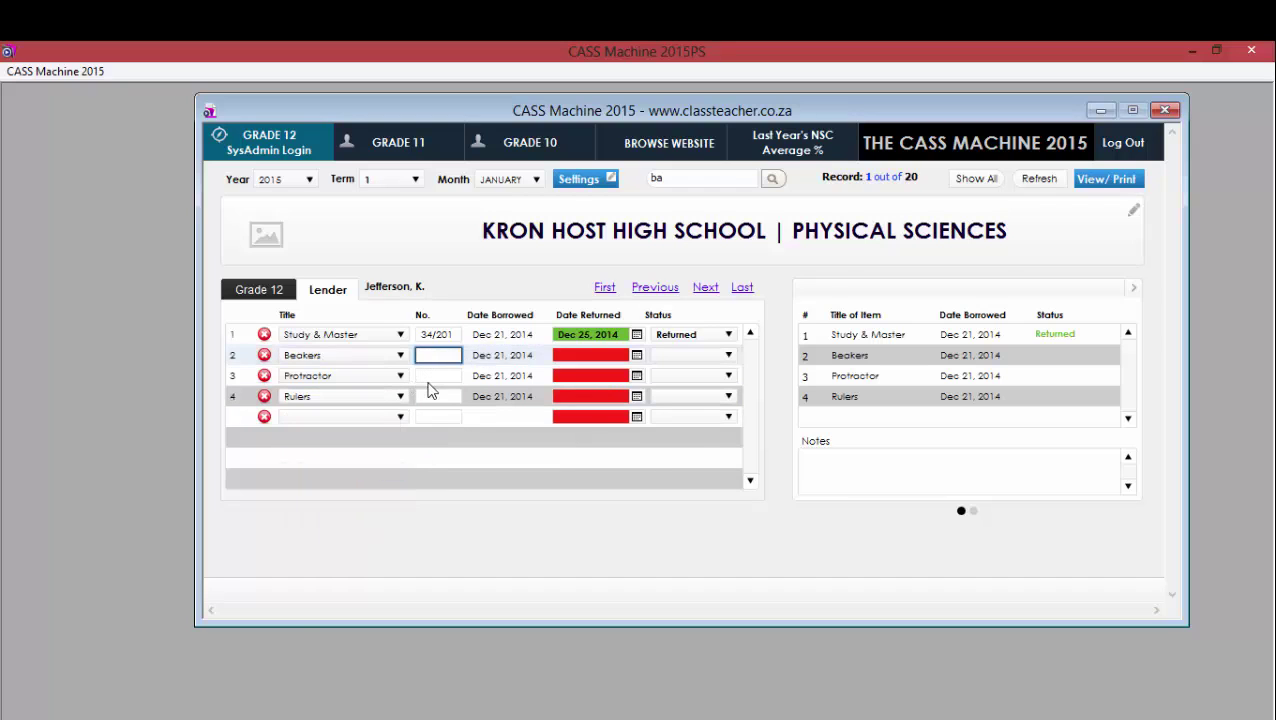
click(676, 357)
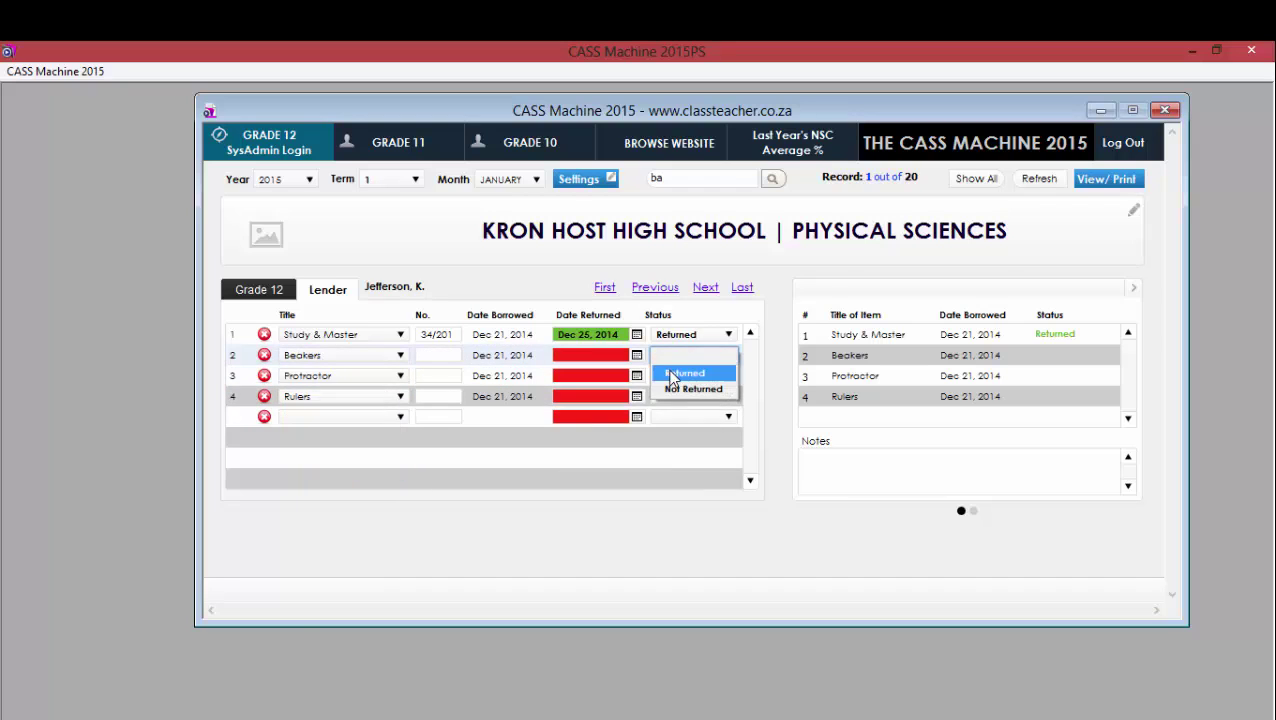
click(683, 390)
click(684, 377)
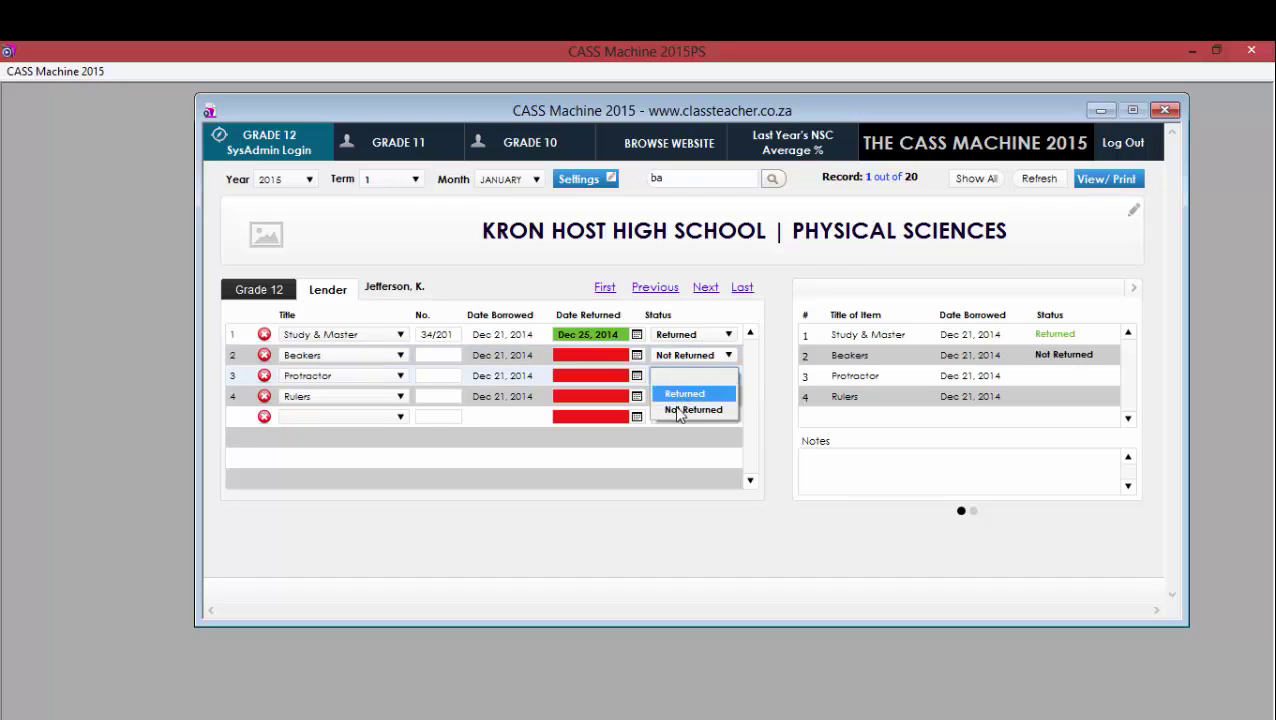
click(690, 410)
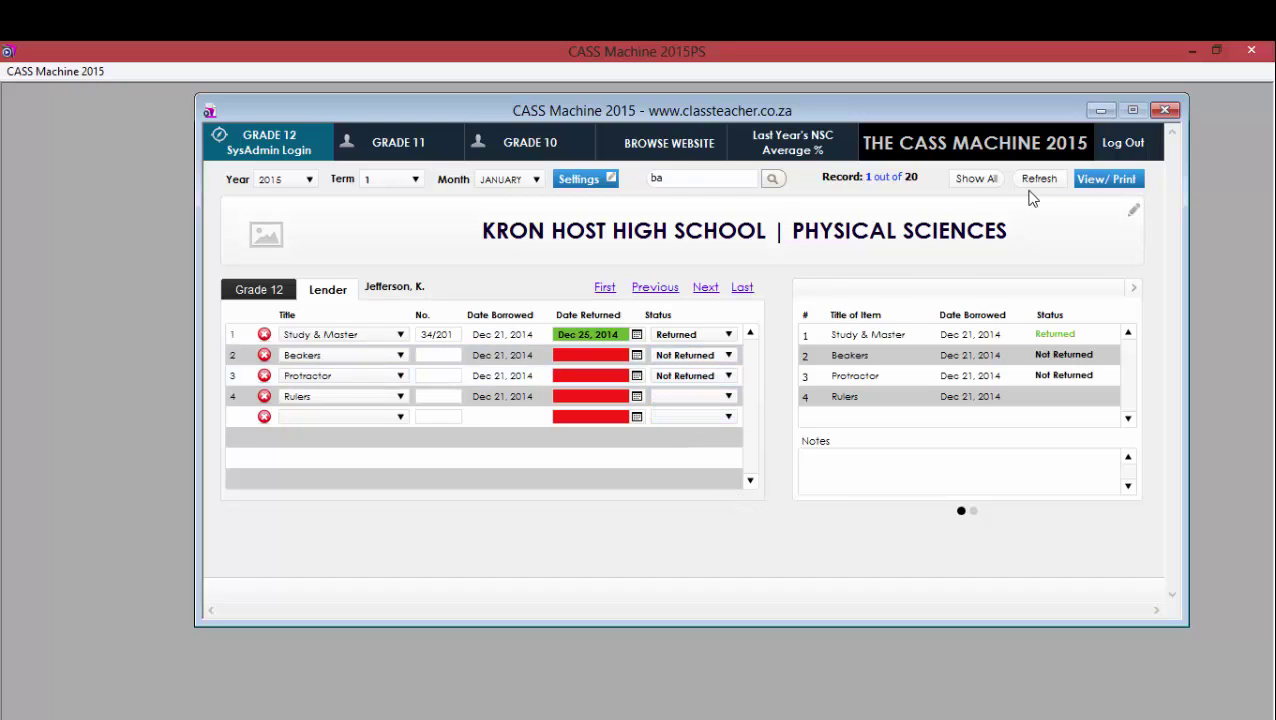
View the G12 List of Items Lent Out report, dismiss the page notice and return to the lending record.
click(1108, 184)
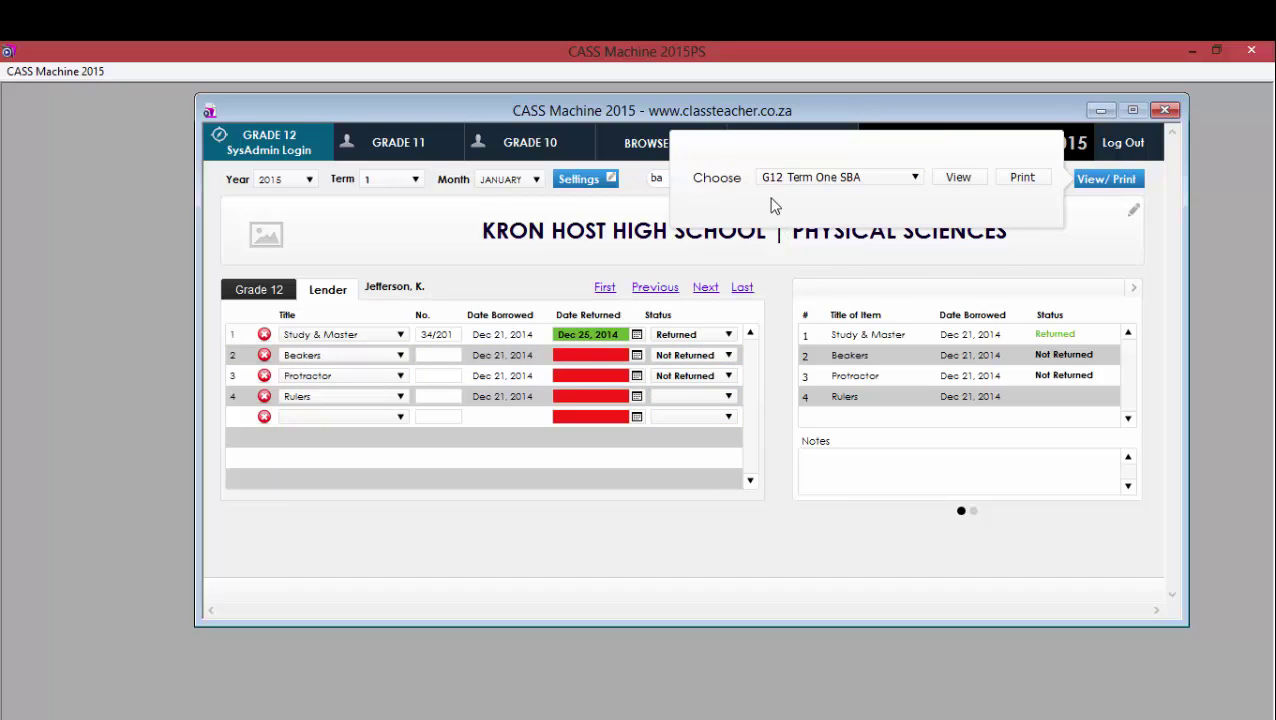
click(822, 178)
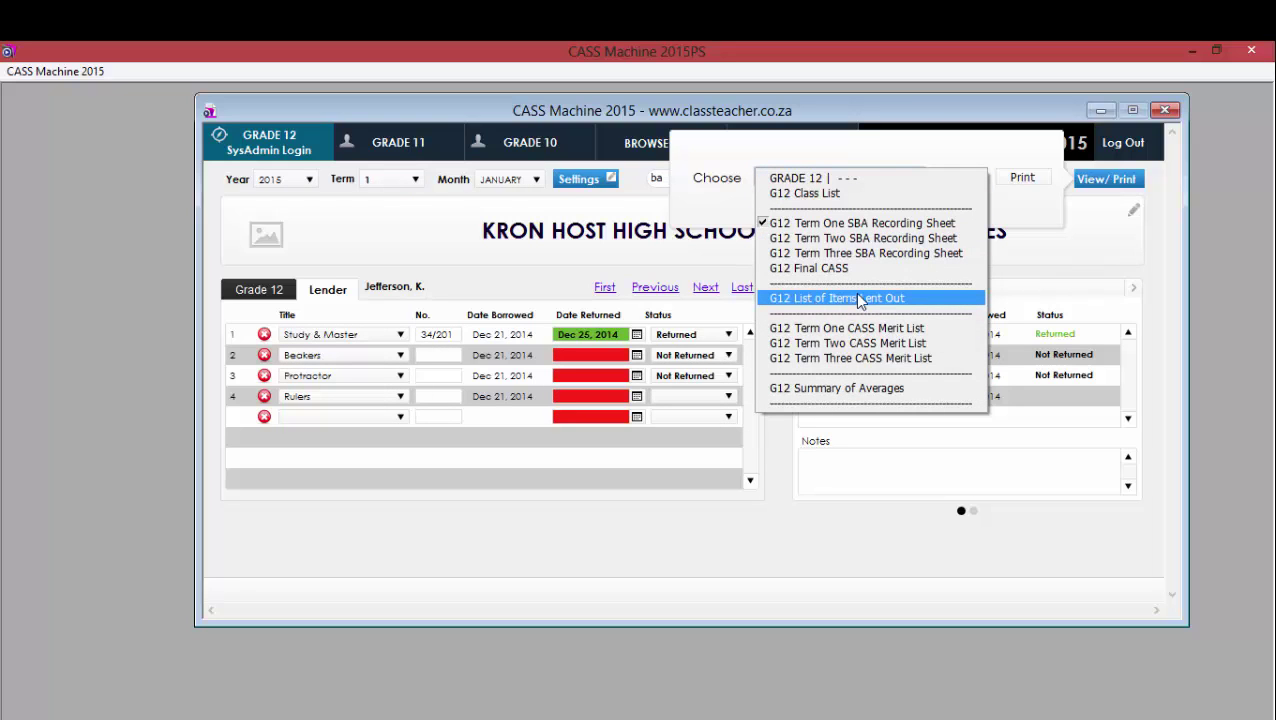
click(855, 299)
click(957, 179)
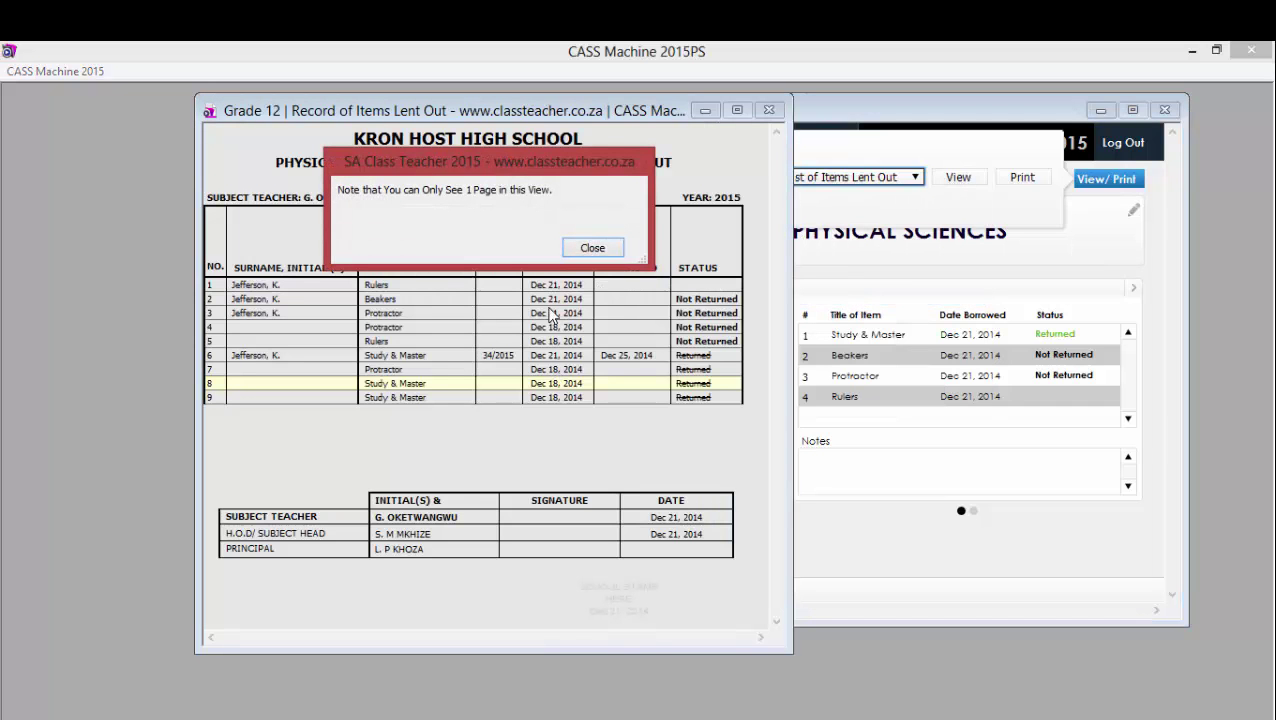
drag(520, 177, 1033, 222)
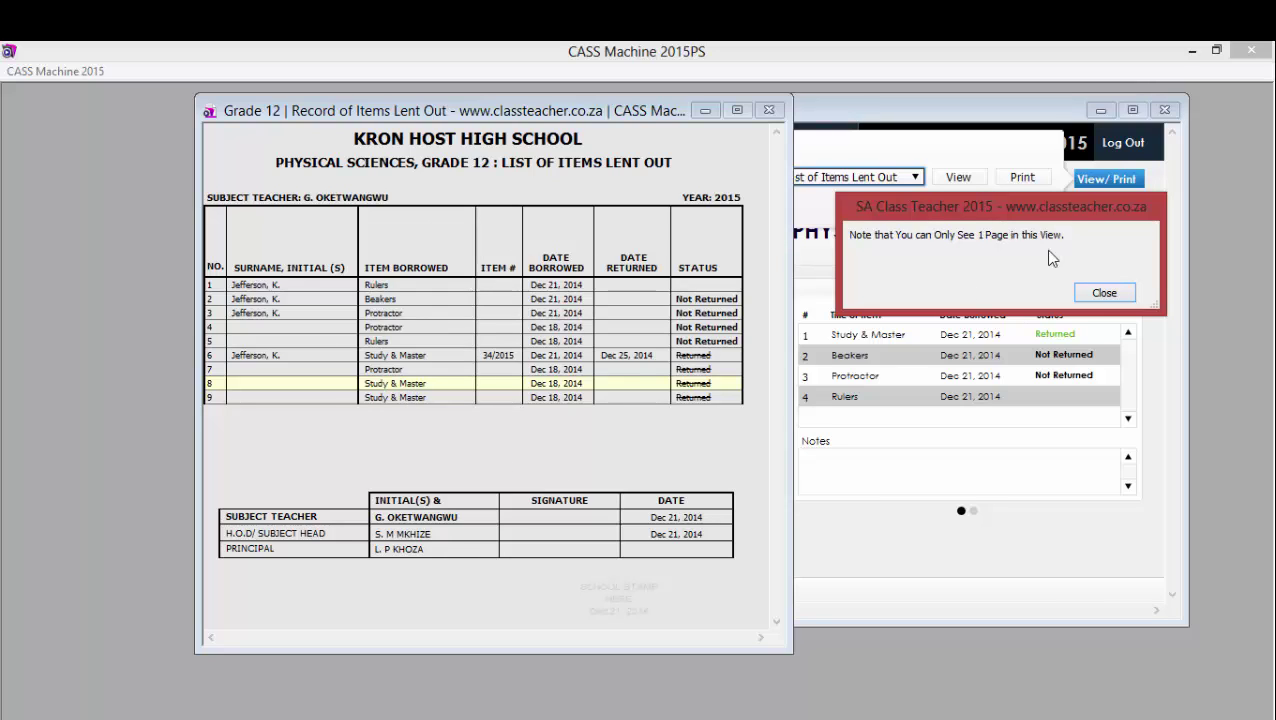
click(1104, 293)
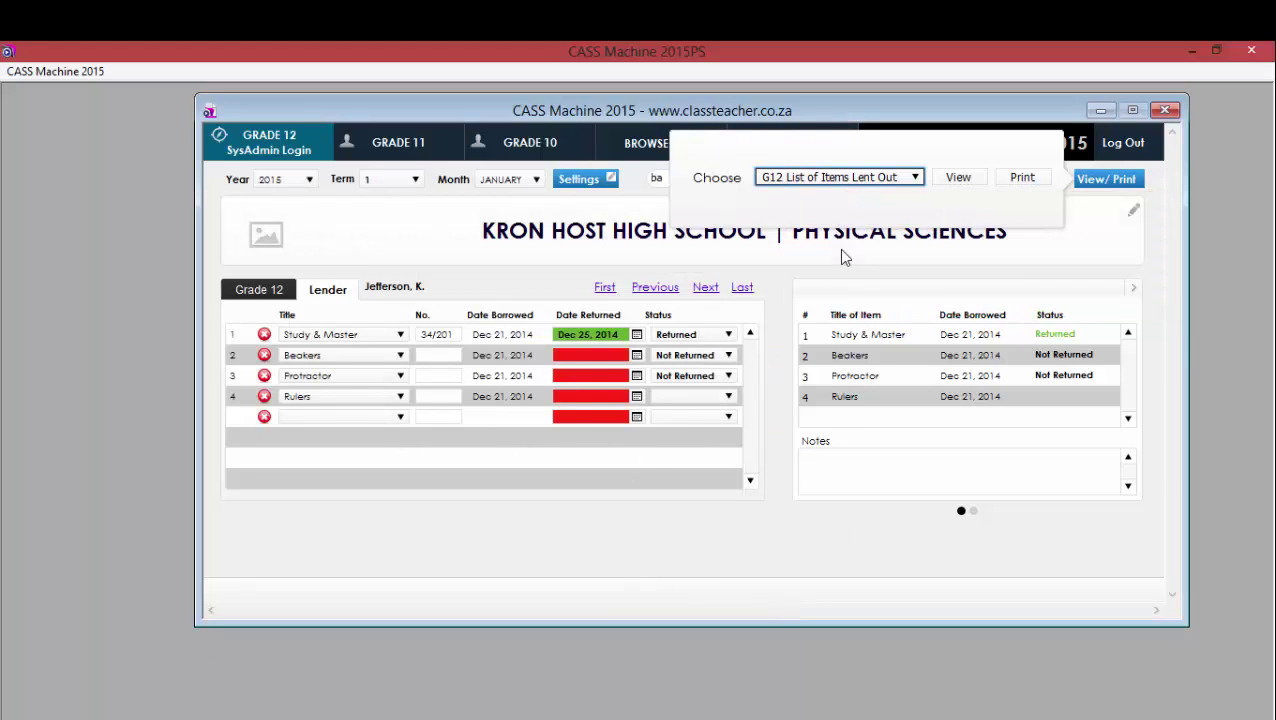
click(778, 532)
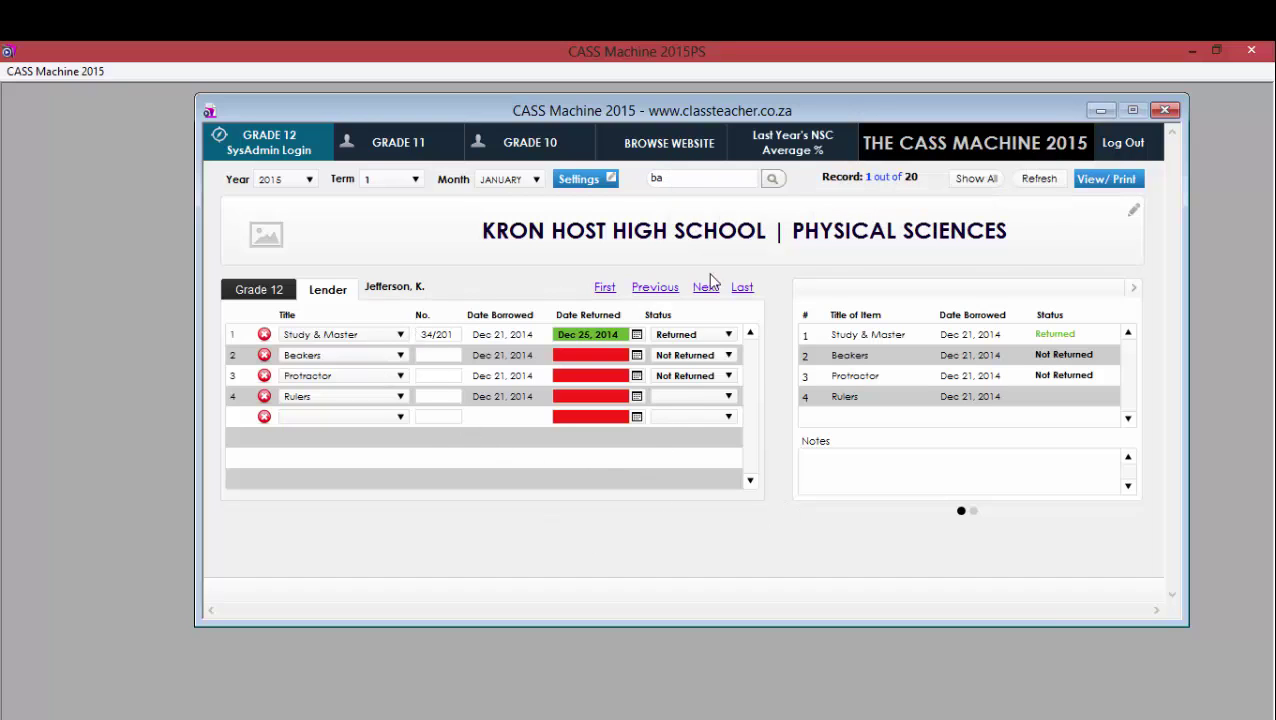
Review the school details in the settings, including staff, moderators, subject and province.
click(596, 182)
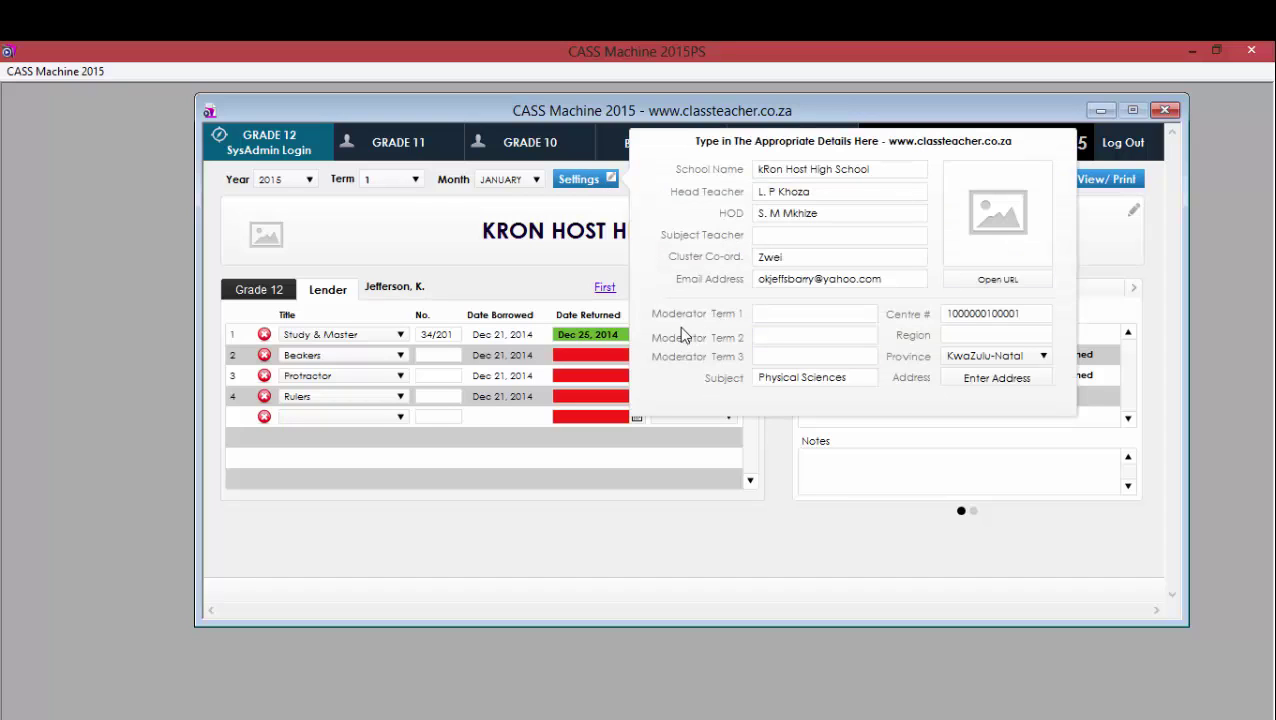
click(537, 293)
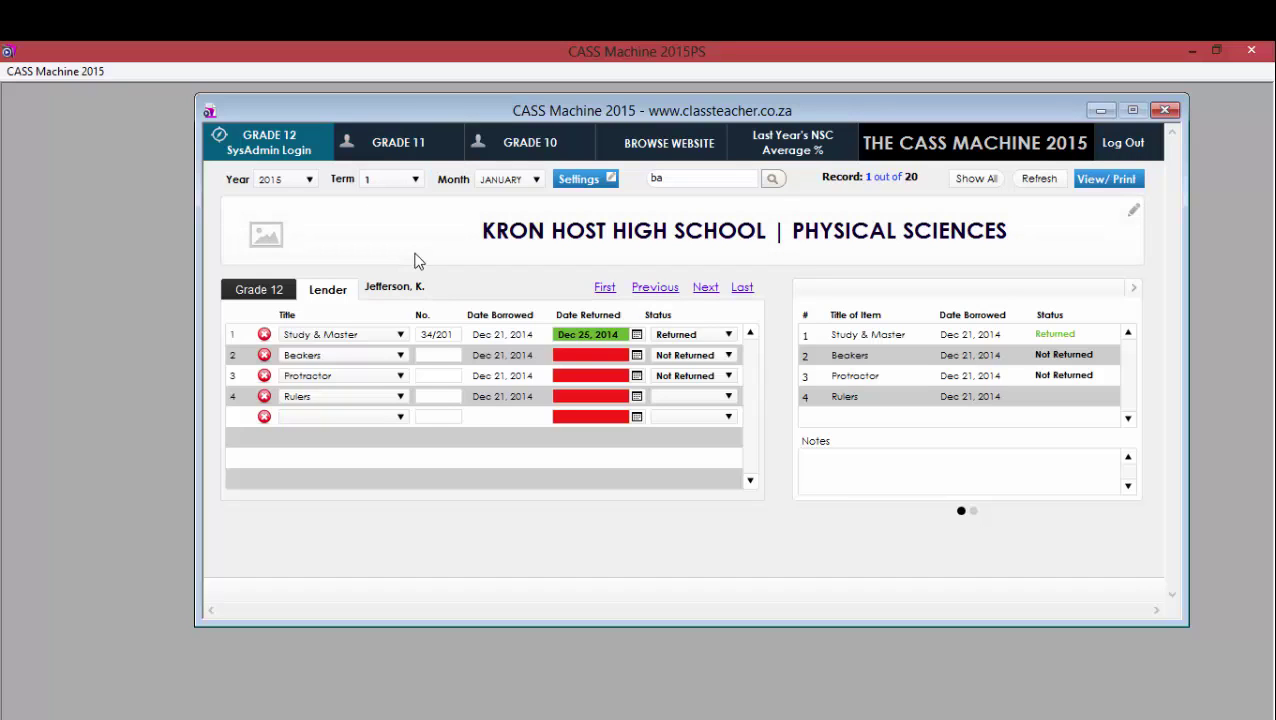
Show the password prompts for the Grade 11 and Grade 10 sections without logging in.
click(398, 145)
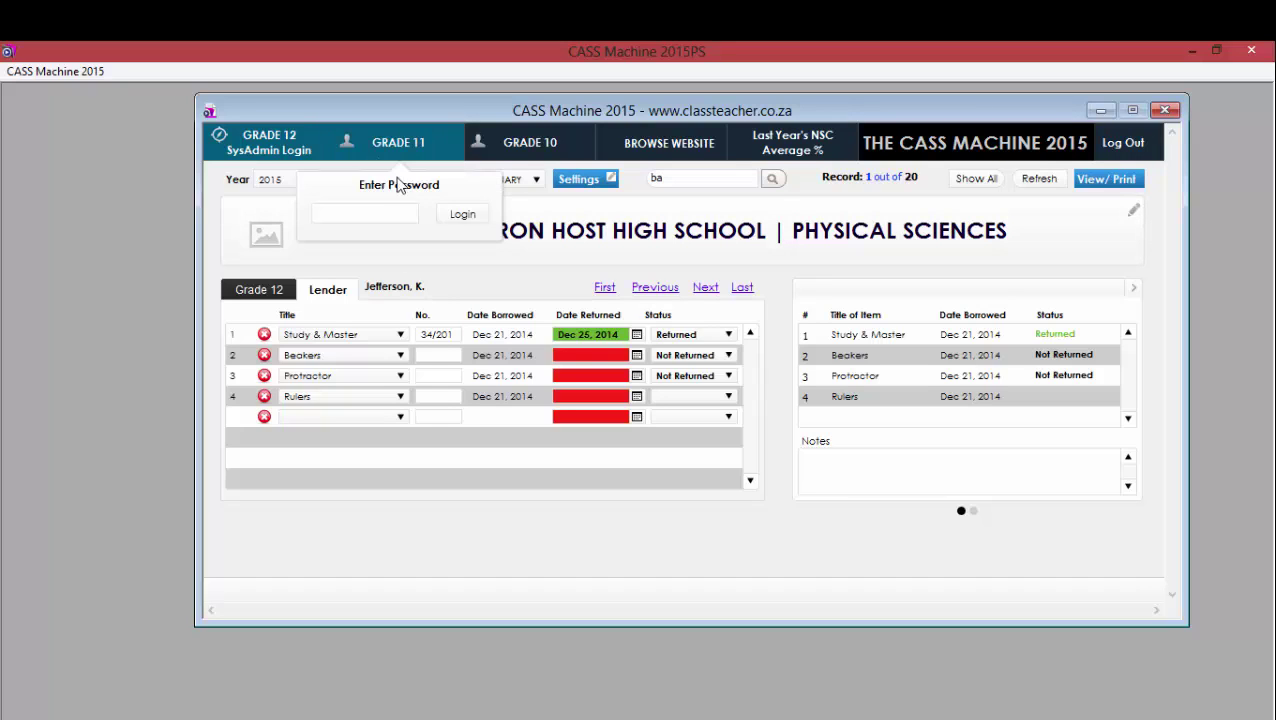
click(430, 282)
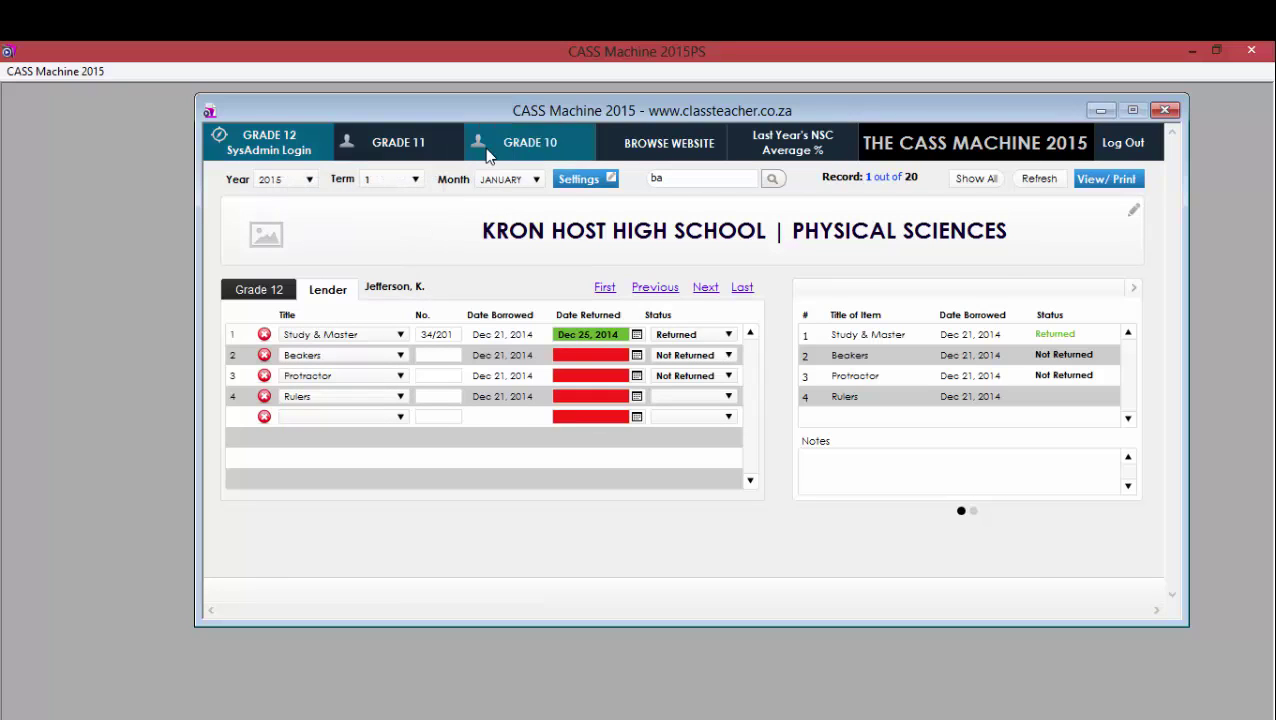
click(412, 160)
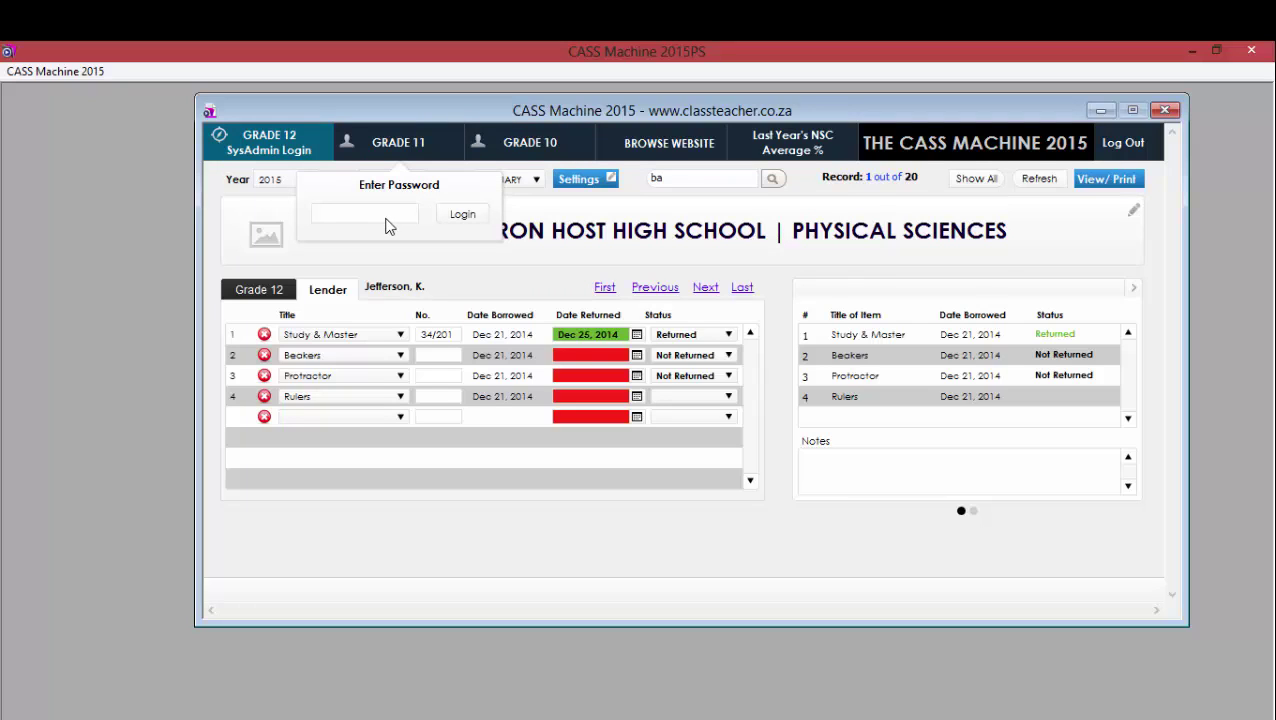
click(463, 289)
click(527, 140)
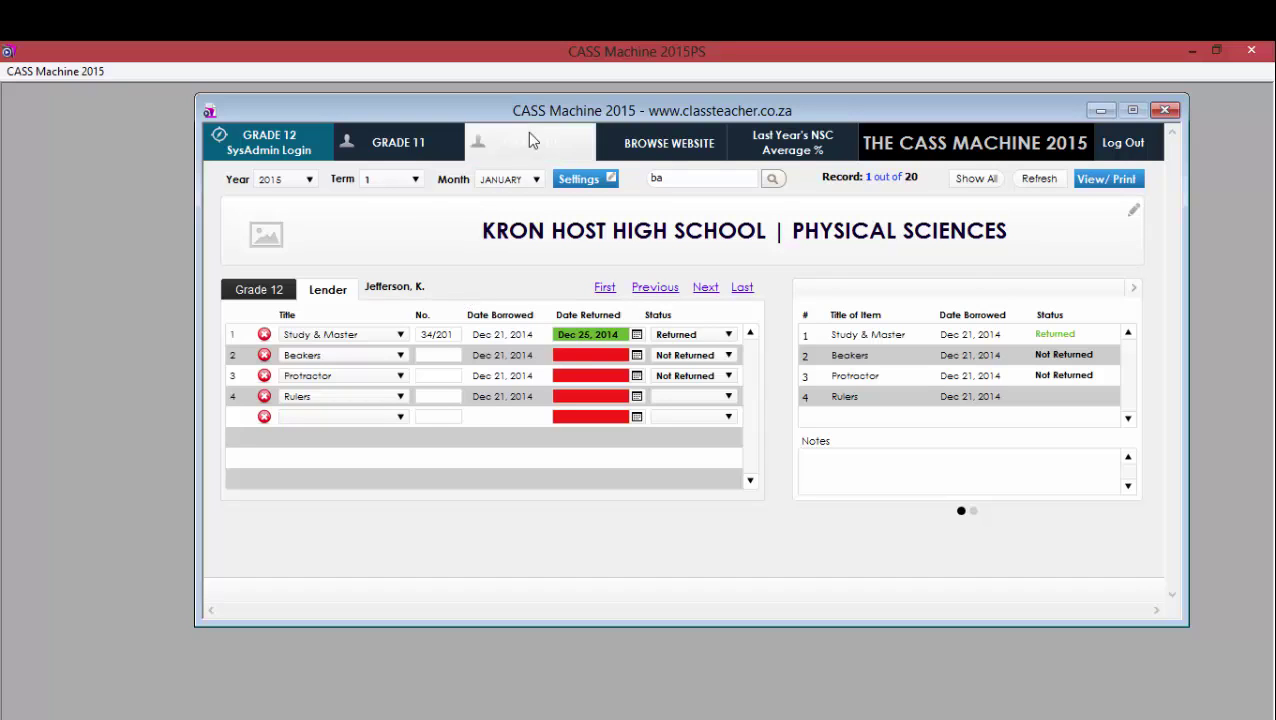
click(486, 214)
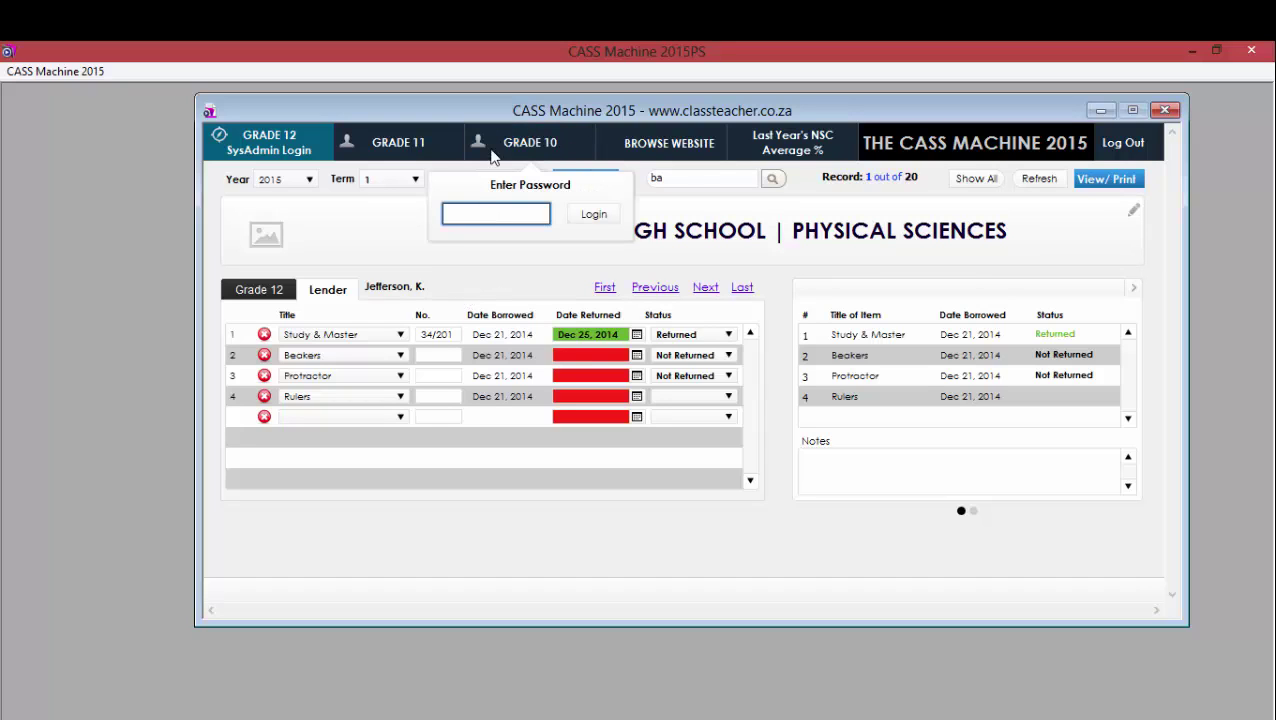
click(458, 290)
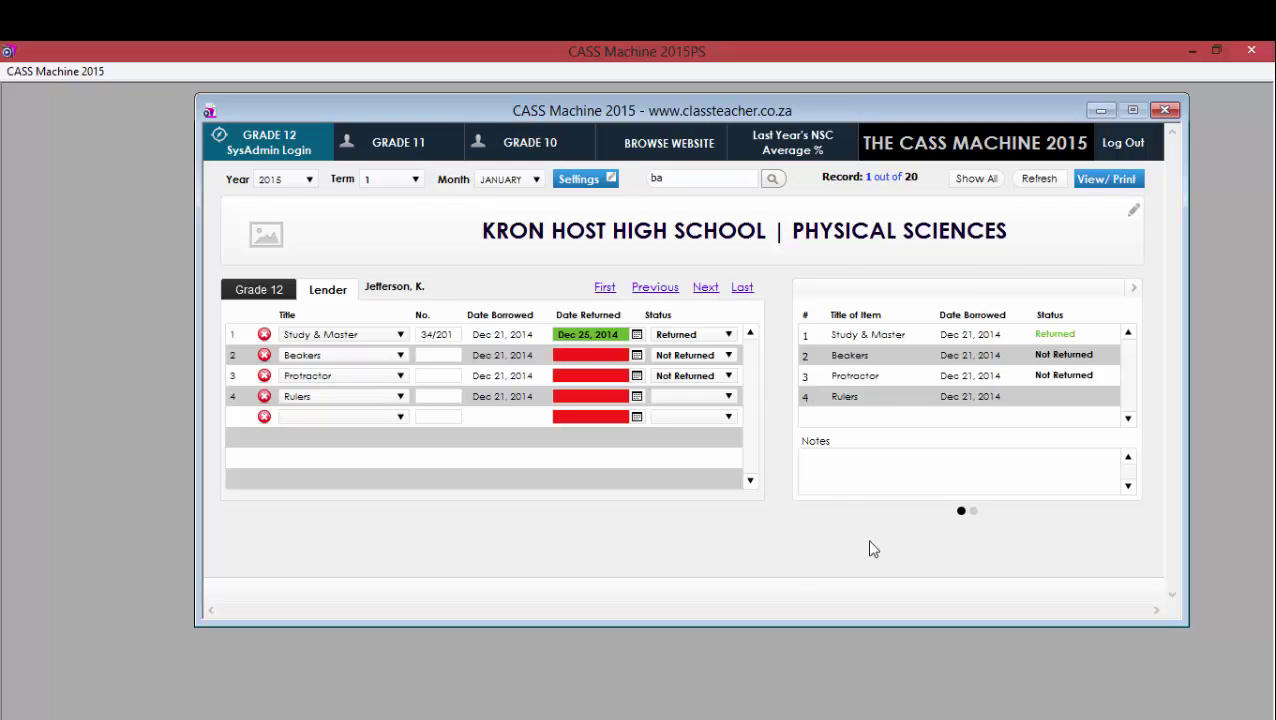
click(562, 148)
click(421, 148)
click(545, 292)
Go through the school detail fields in the settings and set the province to Northern Cape.
click(583, 179)
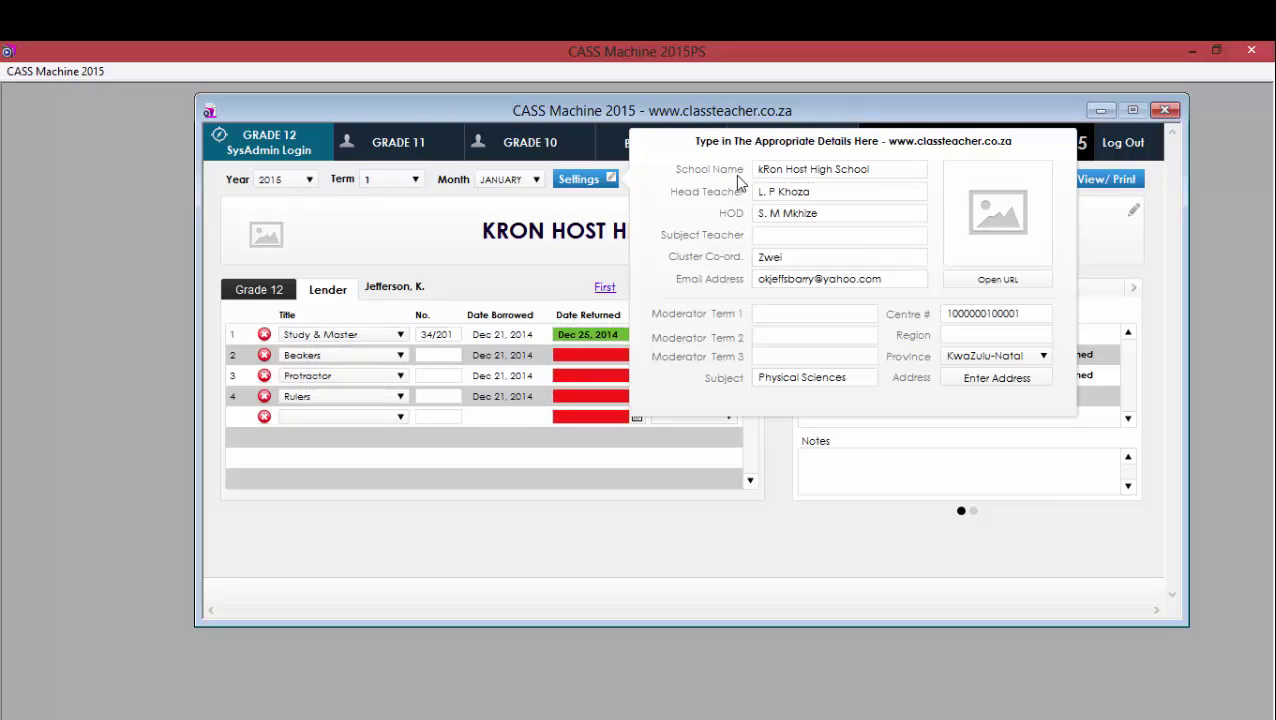
click(820, 192)
click(822, 216)
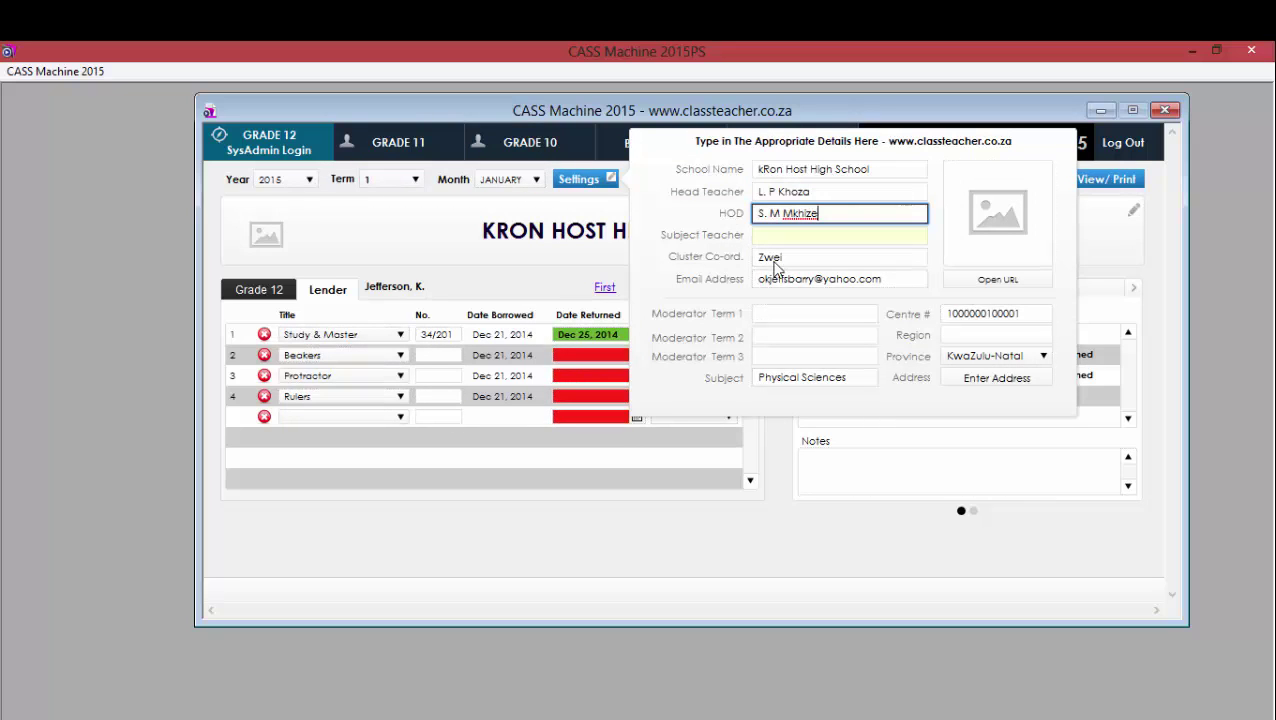
click(788, 281)
click(788, 259)
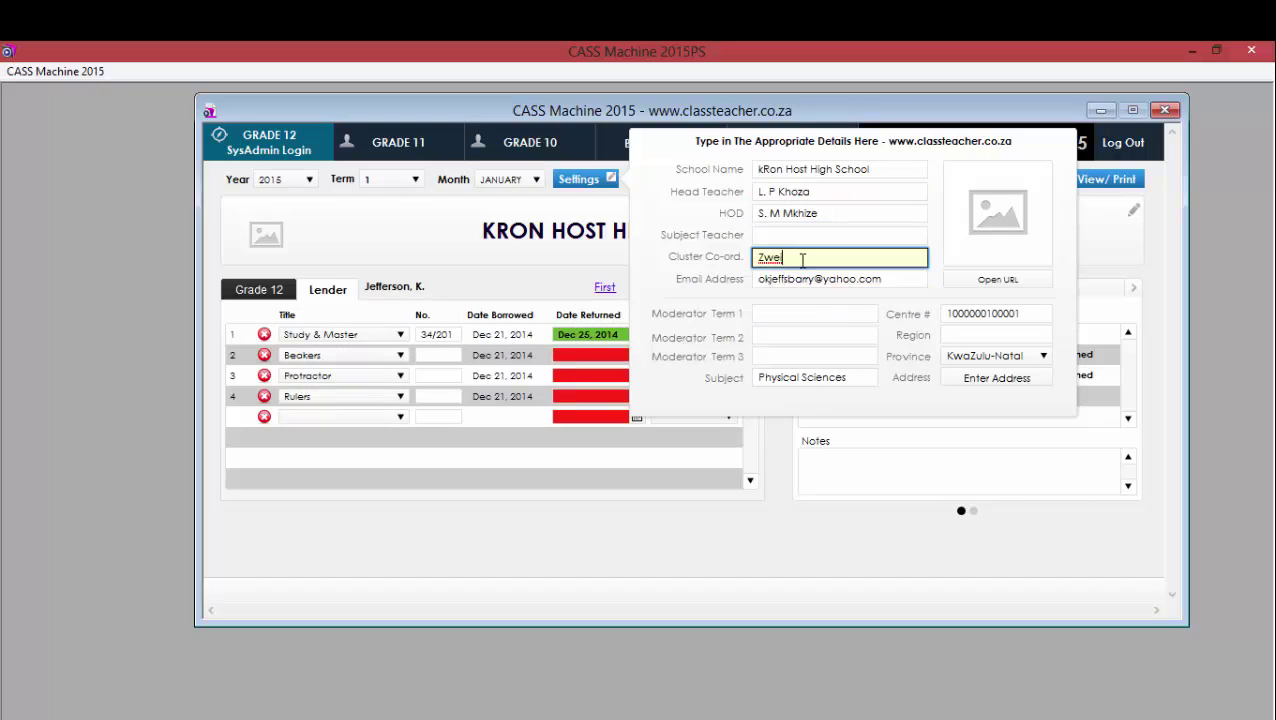
click(800, 378)
click(945, 356)
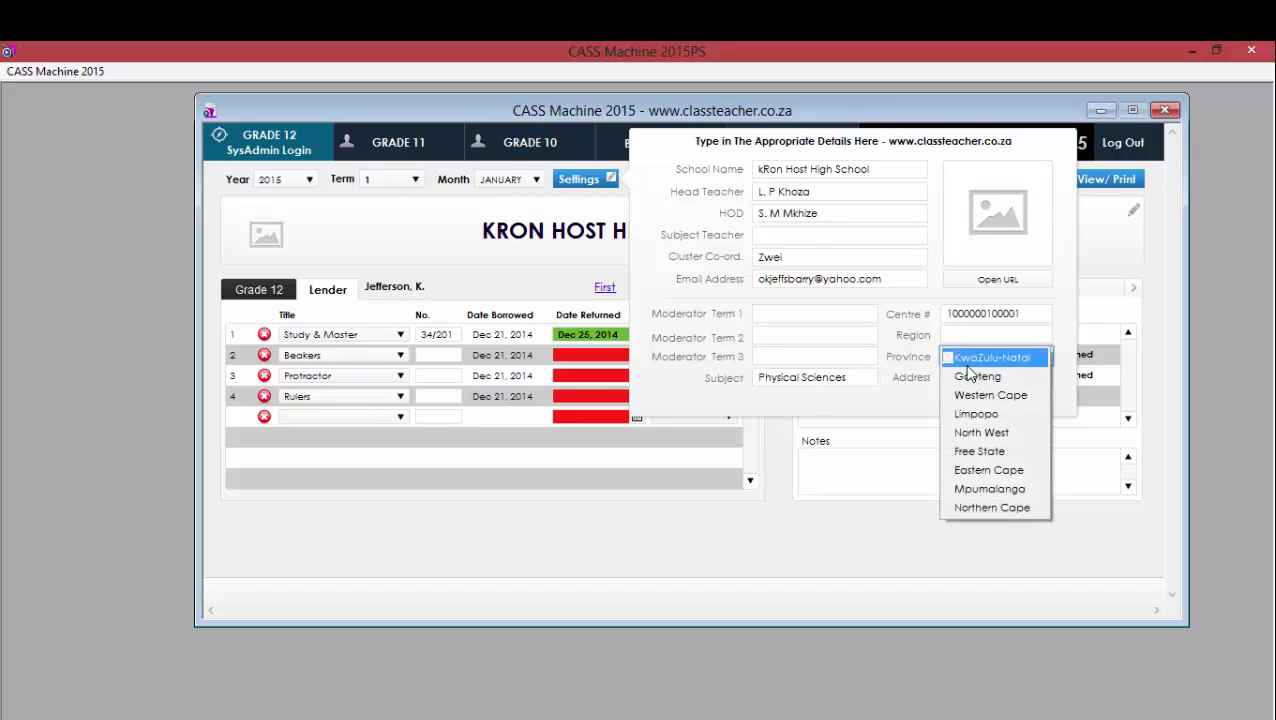
click(991, 507)
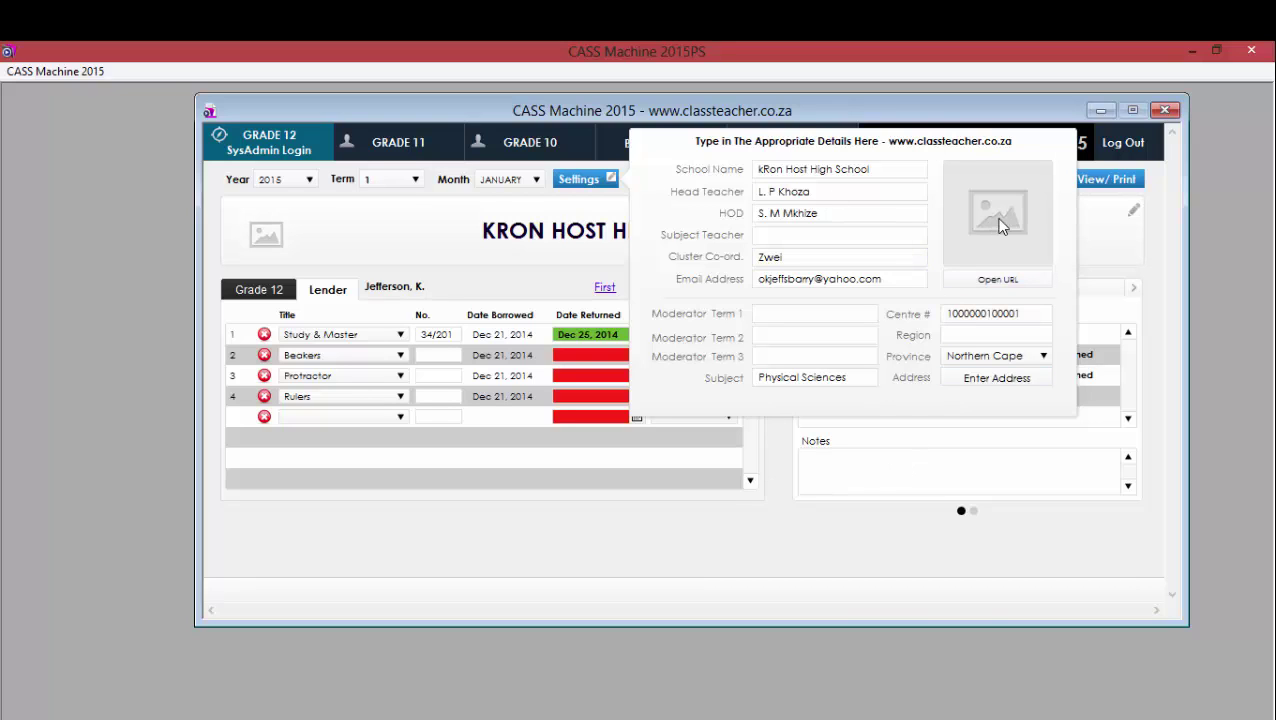
click(771, 471)
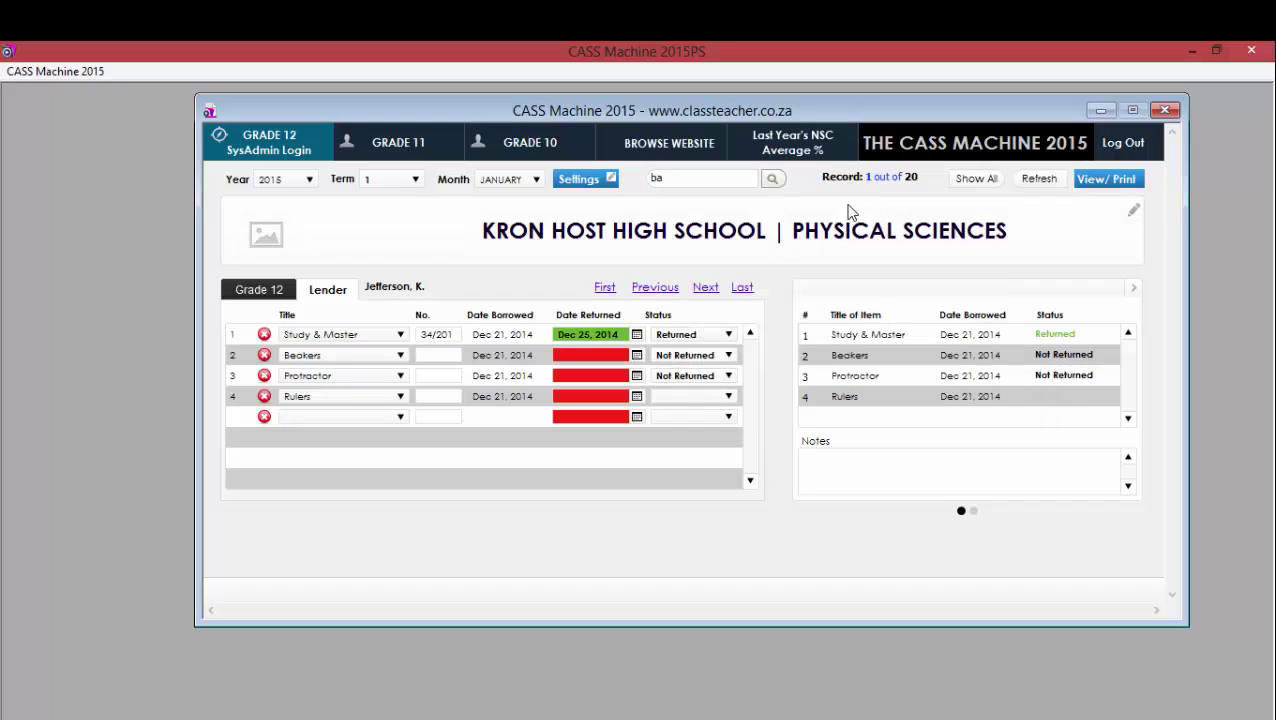
Show the Grade 11 and Grade 10 password prompts and the school name, header and footer details, without logging in.
click(1036, 189)
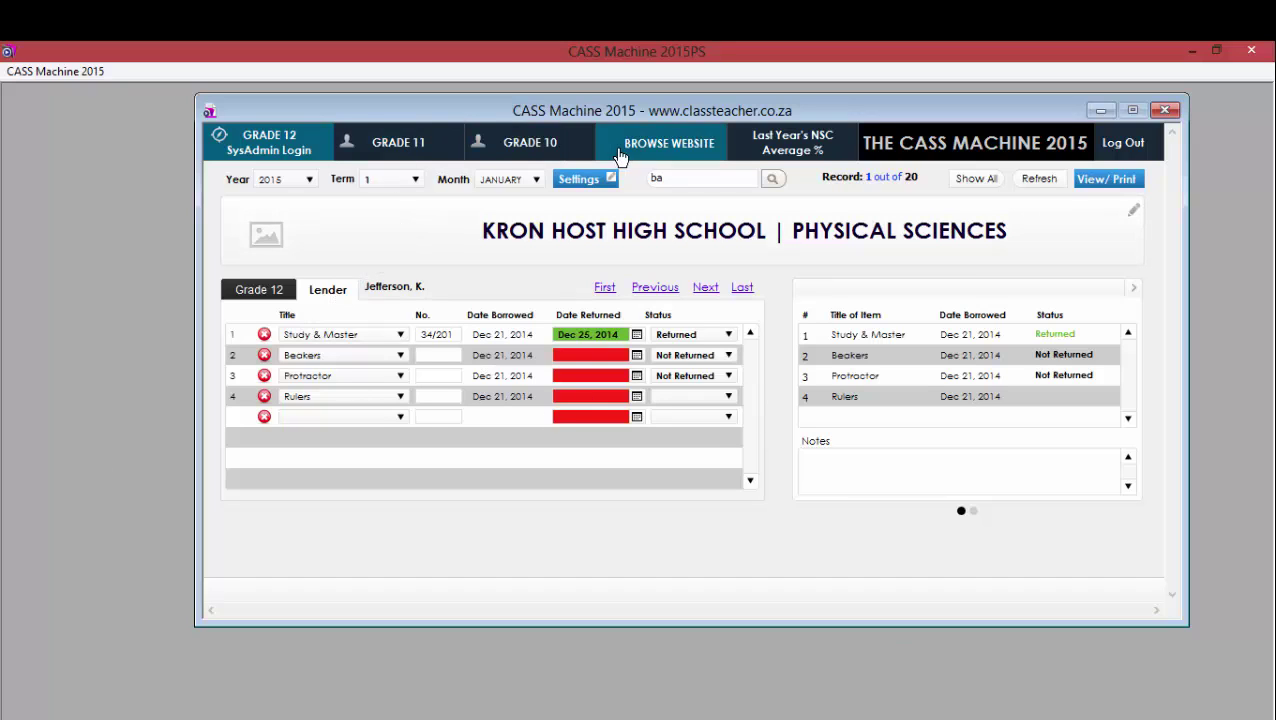
click(410, 150)
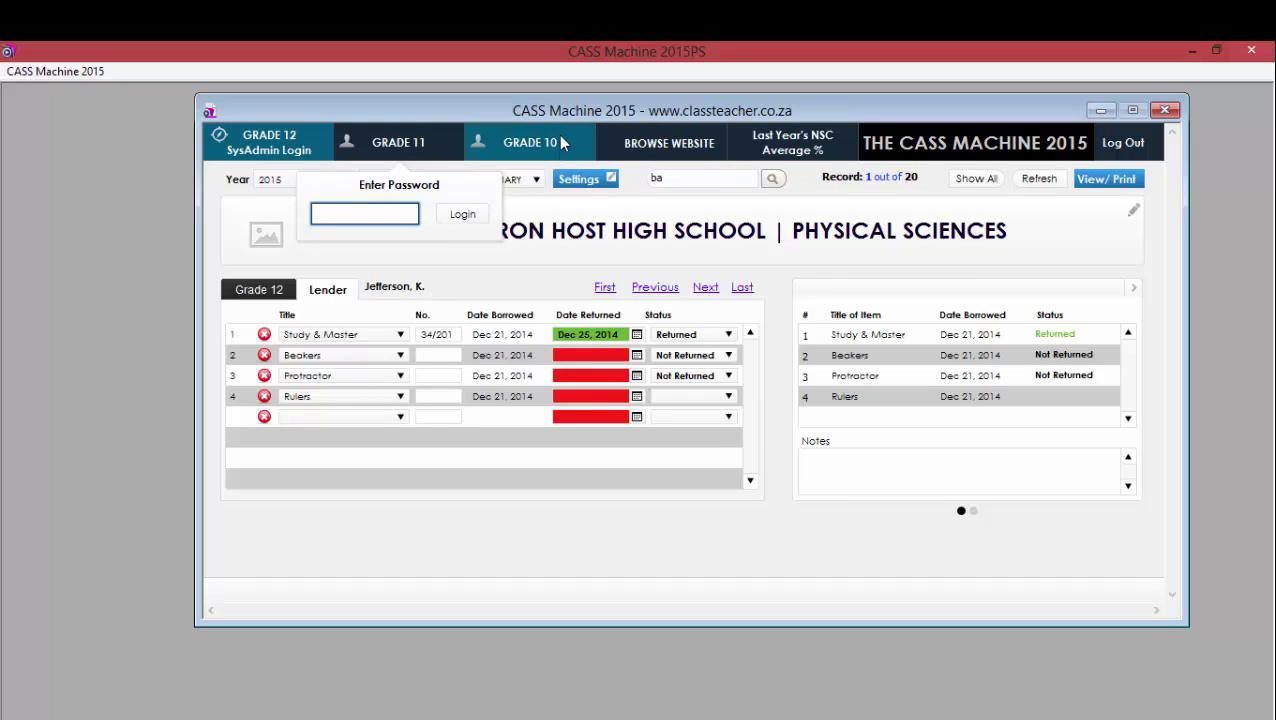
click(528, 148)
click(538, 211)
key(Return)
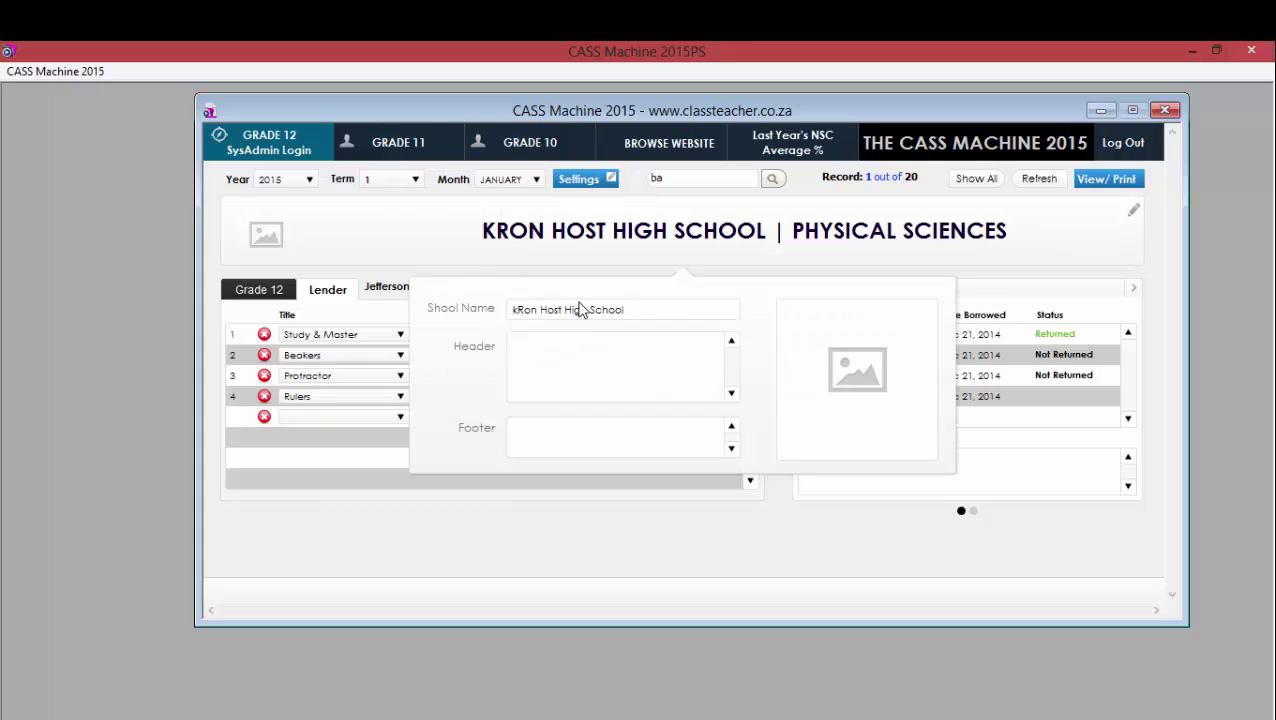
click(569, 512)
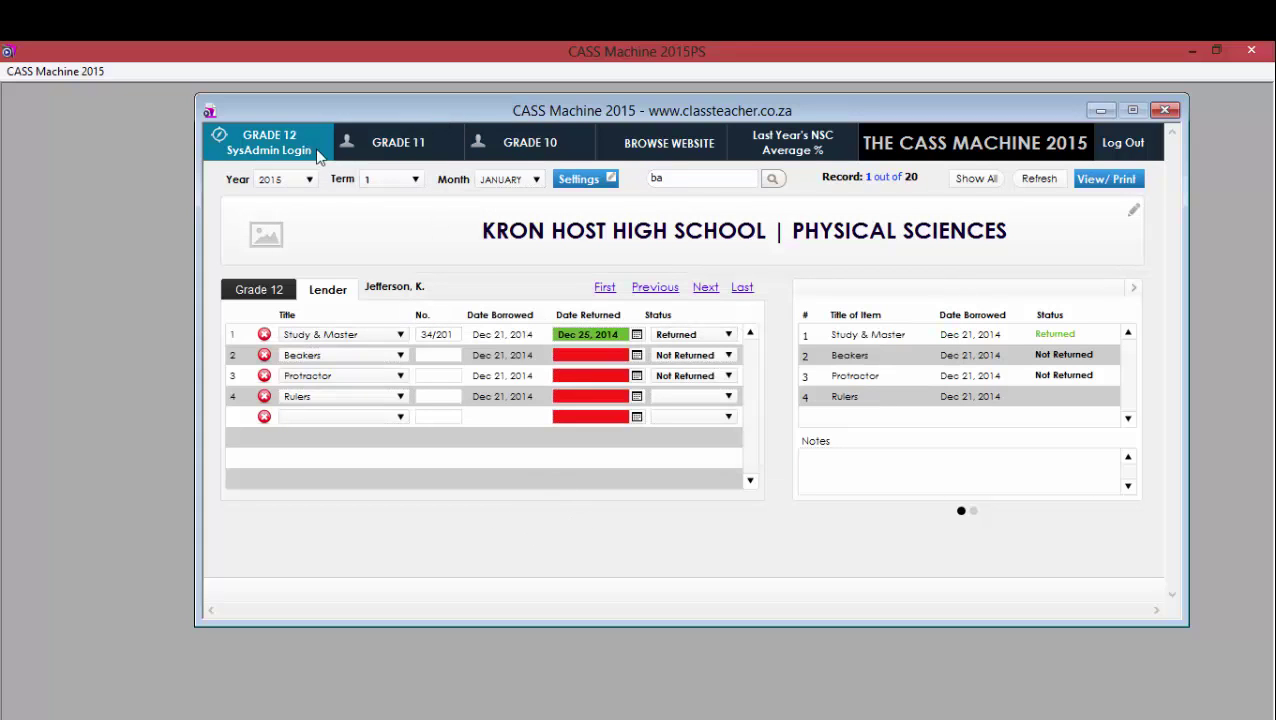
click(427, 147)
click(556, 148)
click(388, 143)
click(500, 150)
click(402, 153)
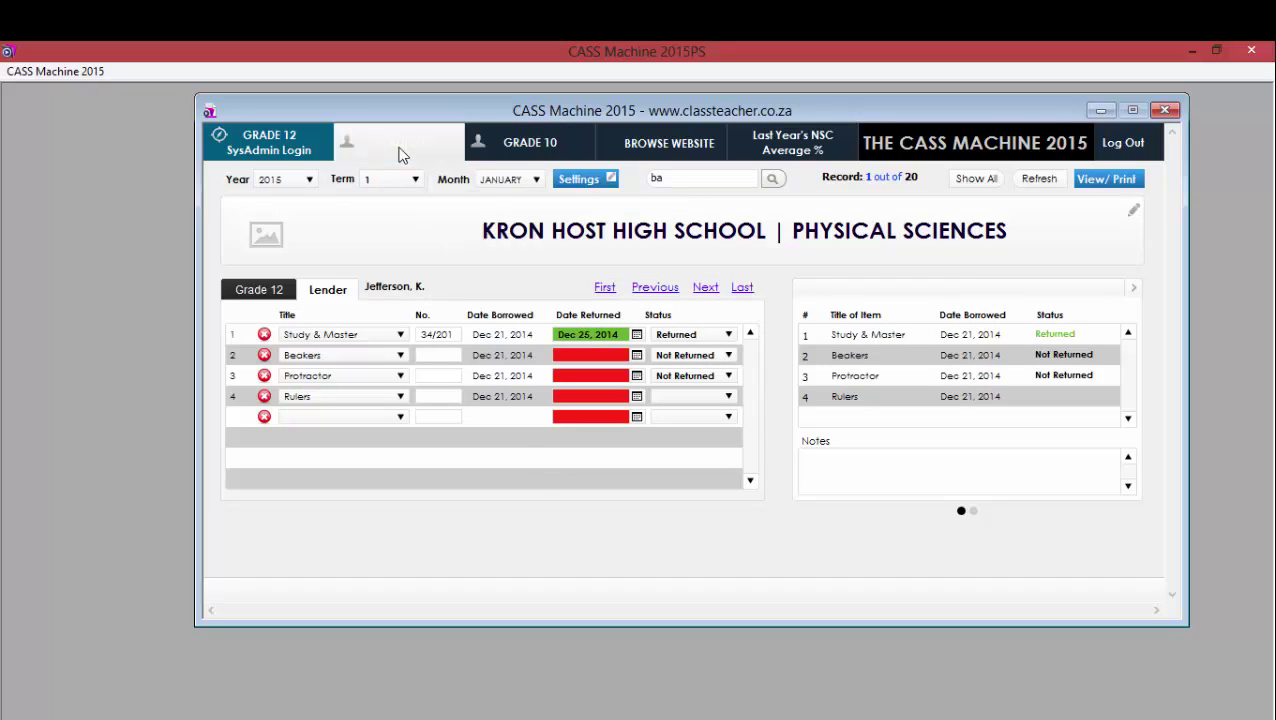
click(499, 278)
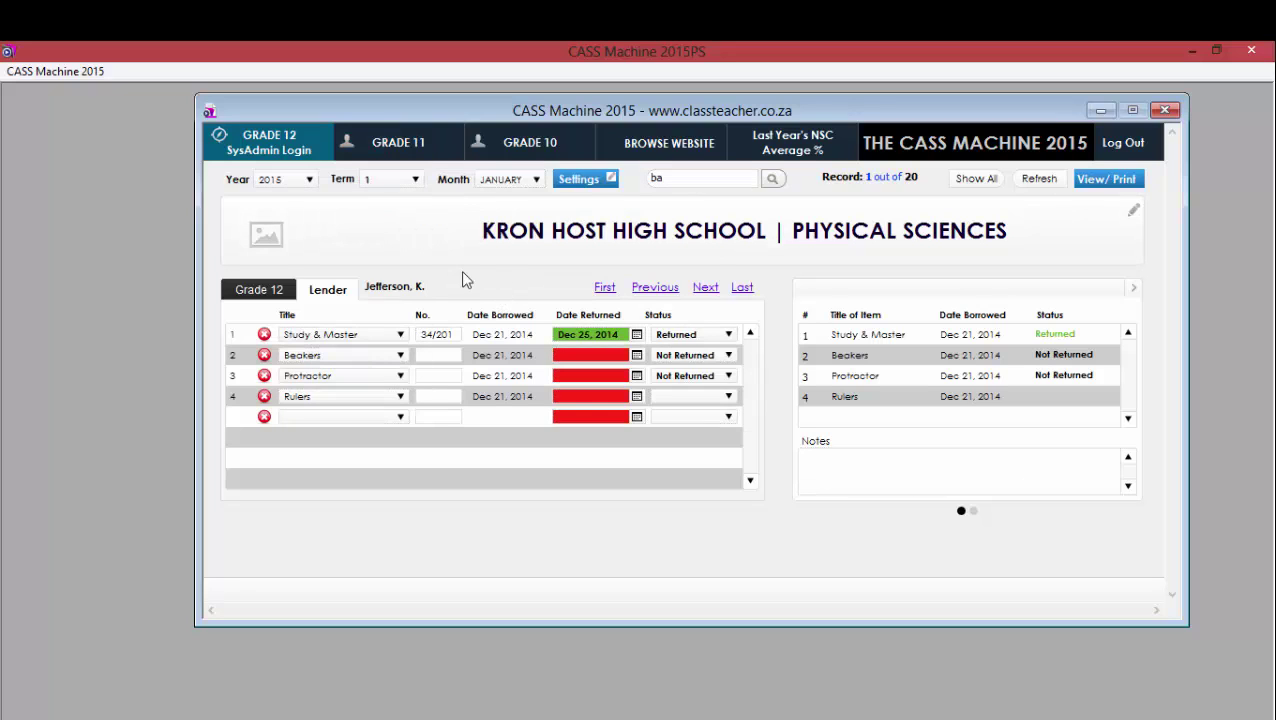
Log in to the Grade 11 section with its password.
click(436, 154)
click(405, 215)
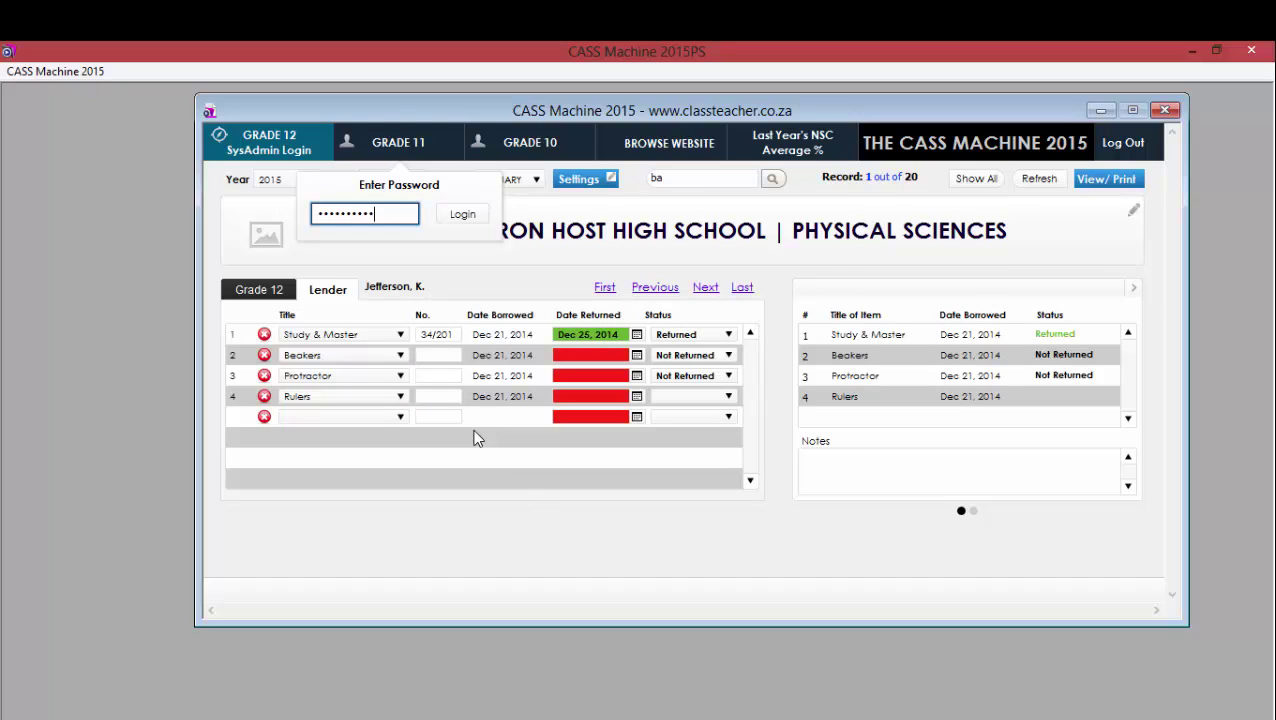
click(452, 216)
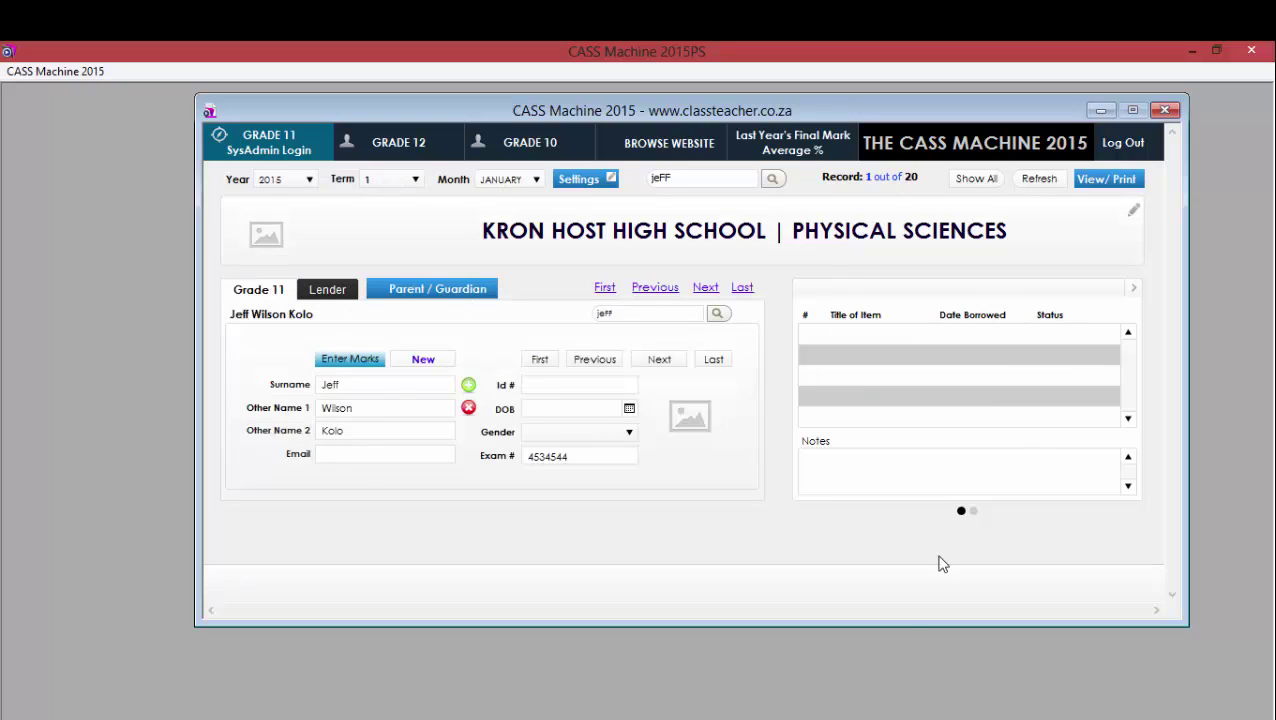
Return to the Grade 12 section by logging in with its password.
click(427, 158)
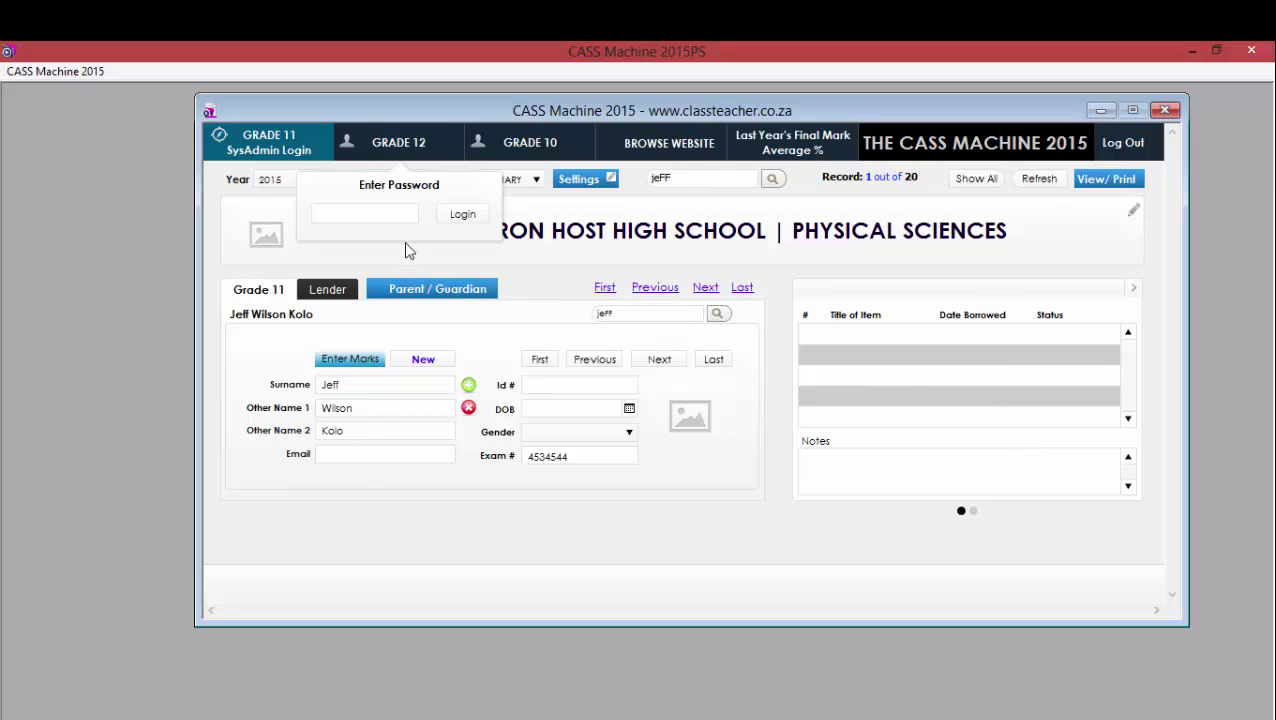
click(376, 222)
key(Return)
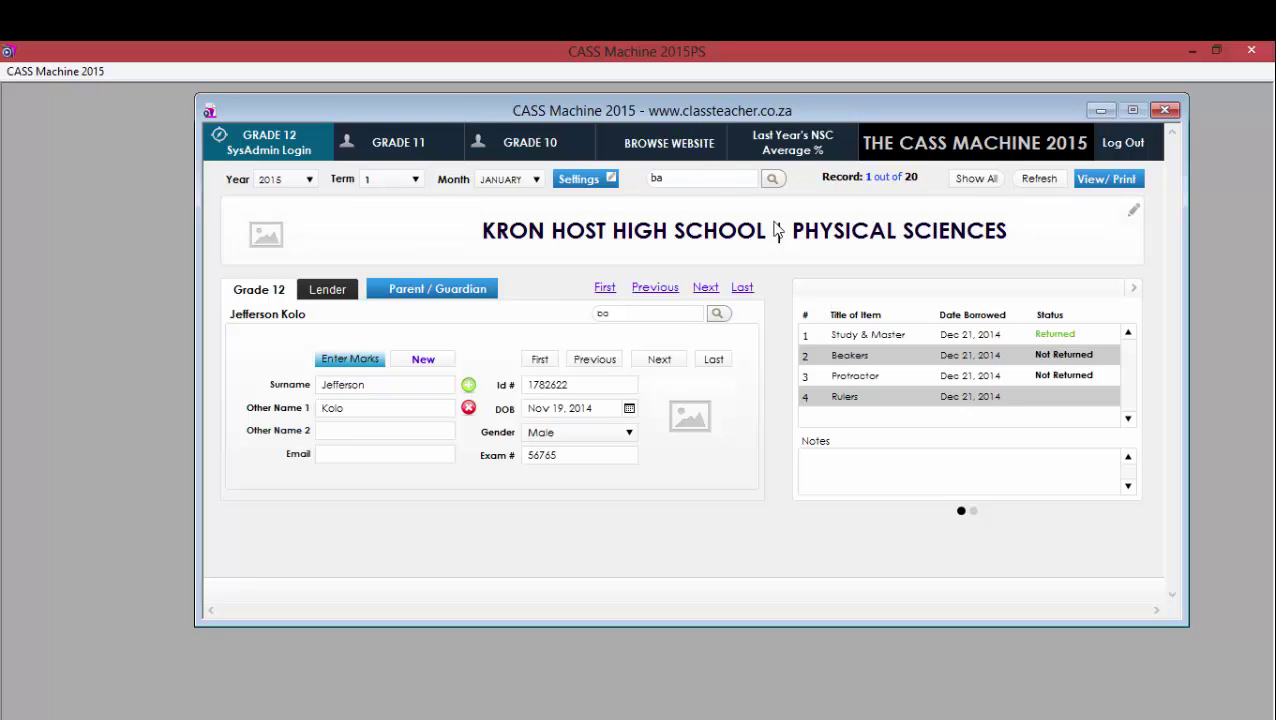
Reposition the main window and open the entry for last year's NSC average percentage.
mouse_move(790, 110)
mouse_down()
mouse_move(708, 42)
mouse_move(813, 42)
mouse_move(794, 90)
mouse_up()
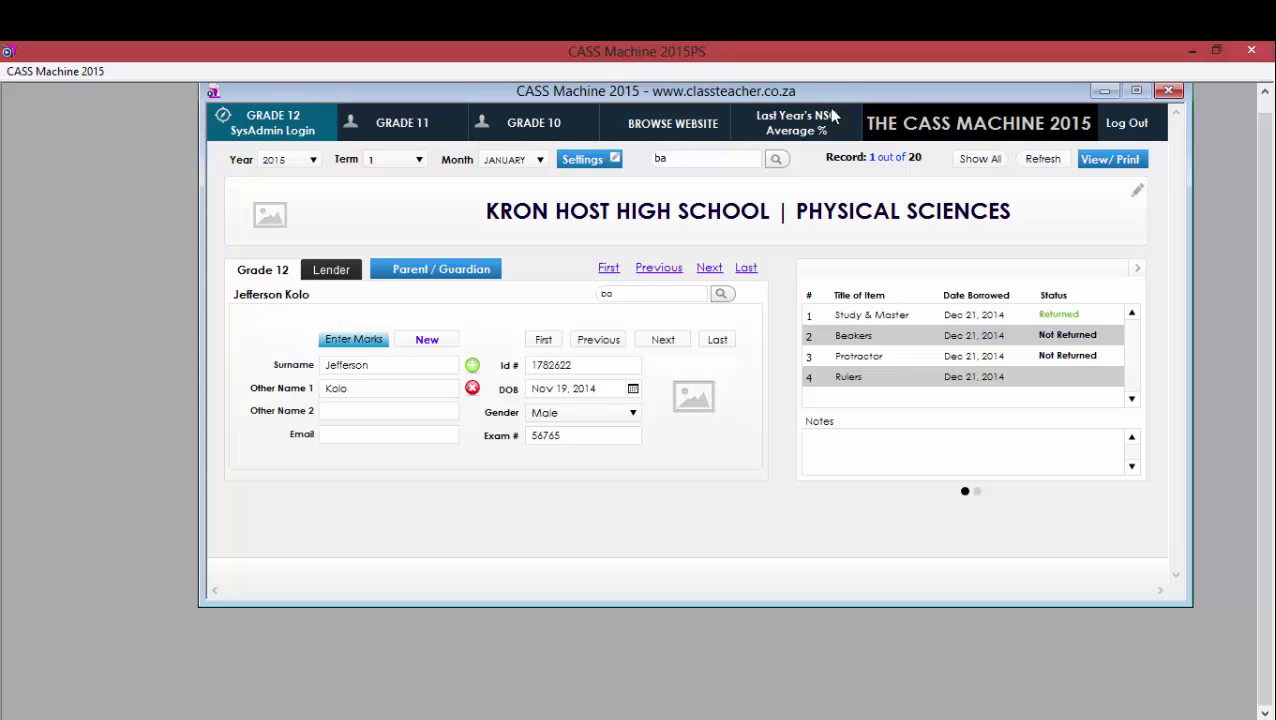
drag(845, 86, 768, 102)
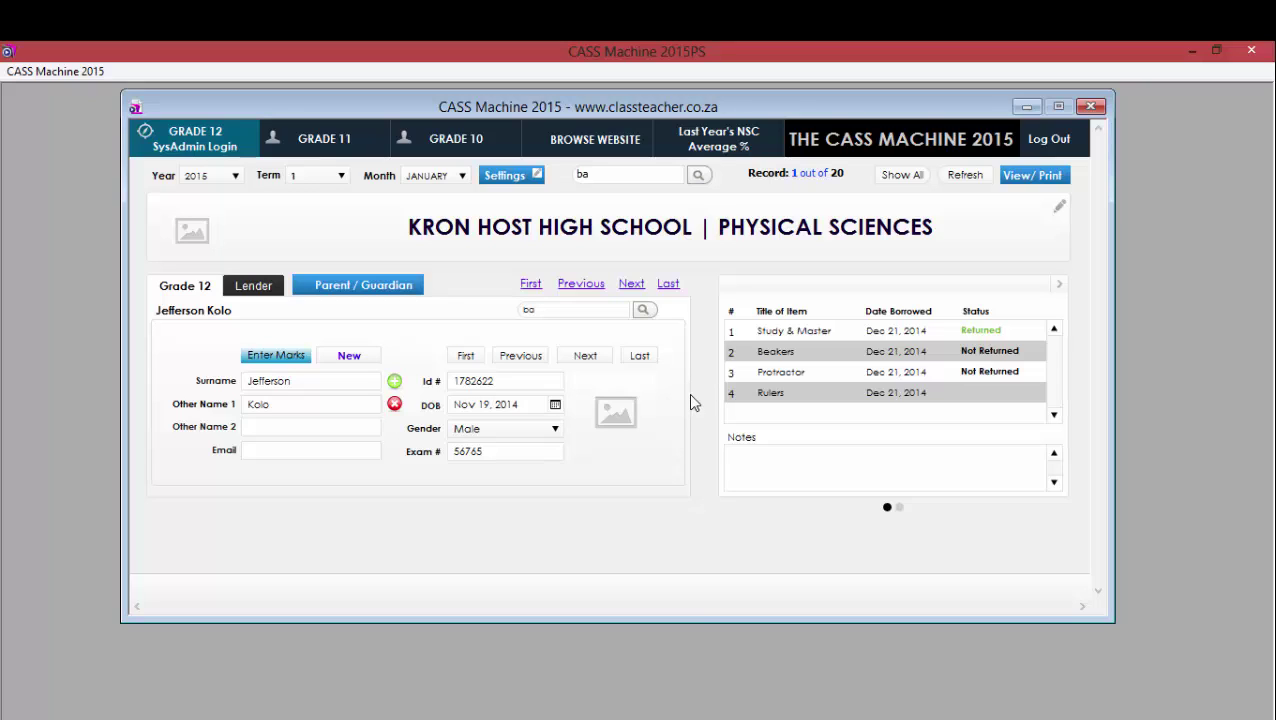
click(741, 144)
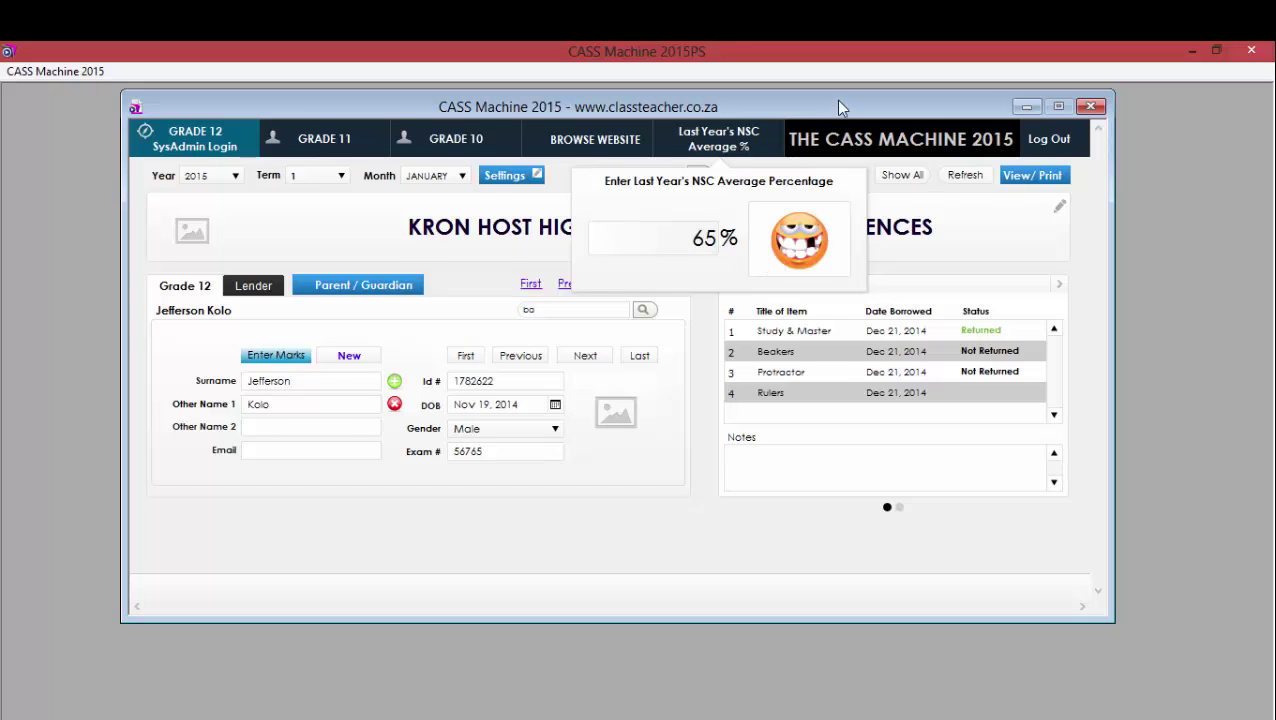
drag(838, 107, 722, 128)
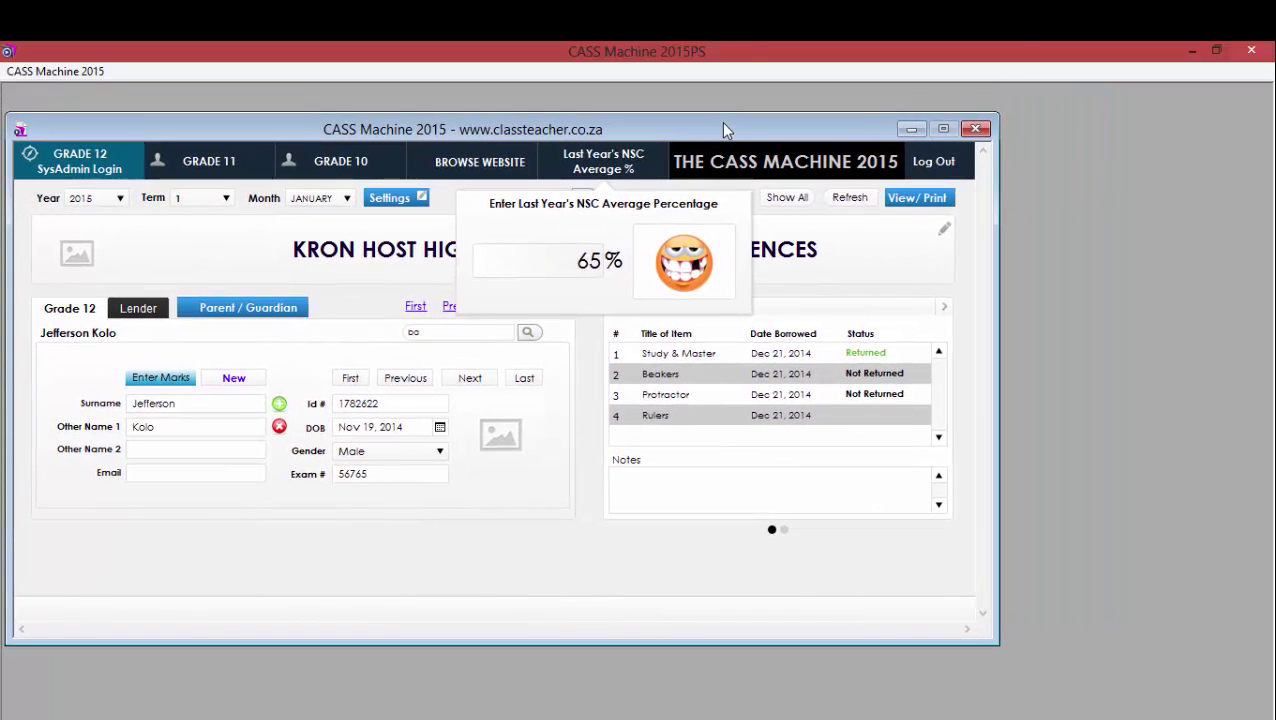
Try last year's NSC average percentages of 100, 80, 100 and 60 in turn.
click(582, 268)
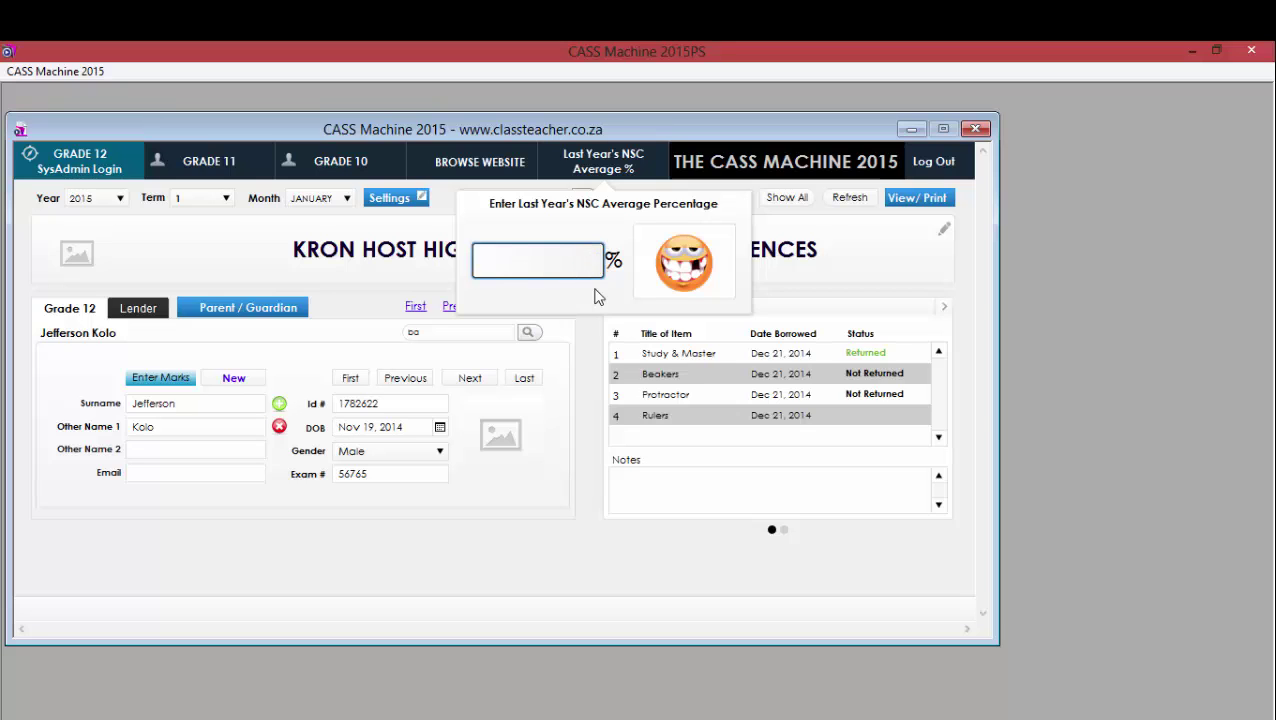
text(100)
key(Return)
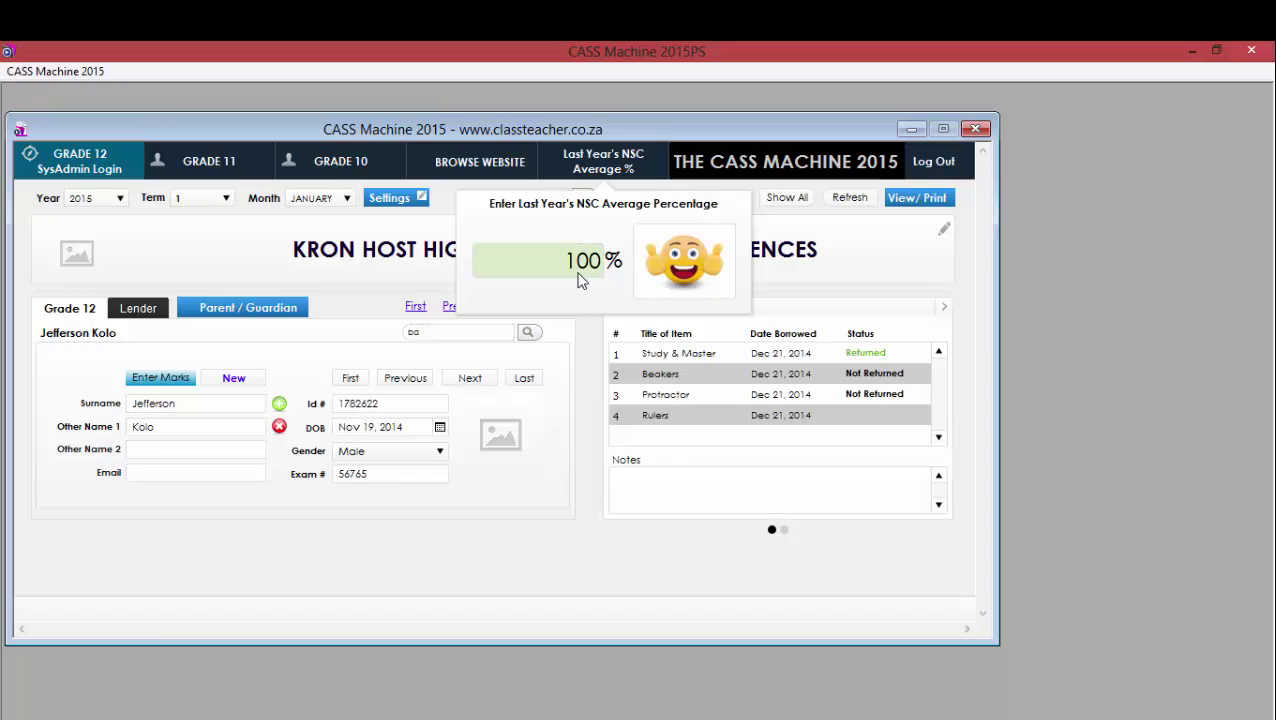
click(584, 268)
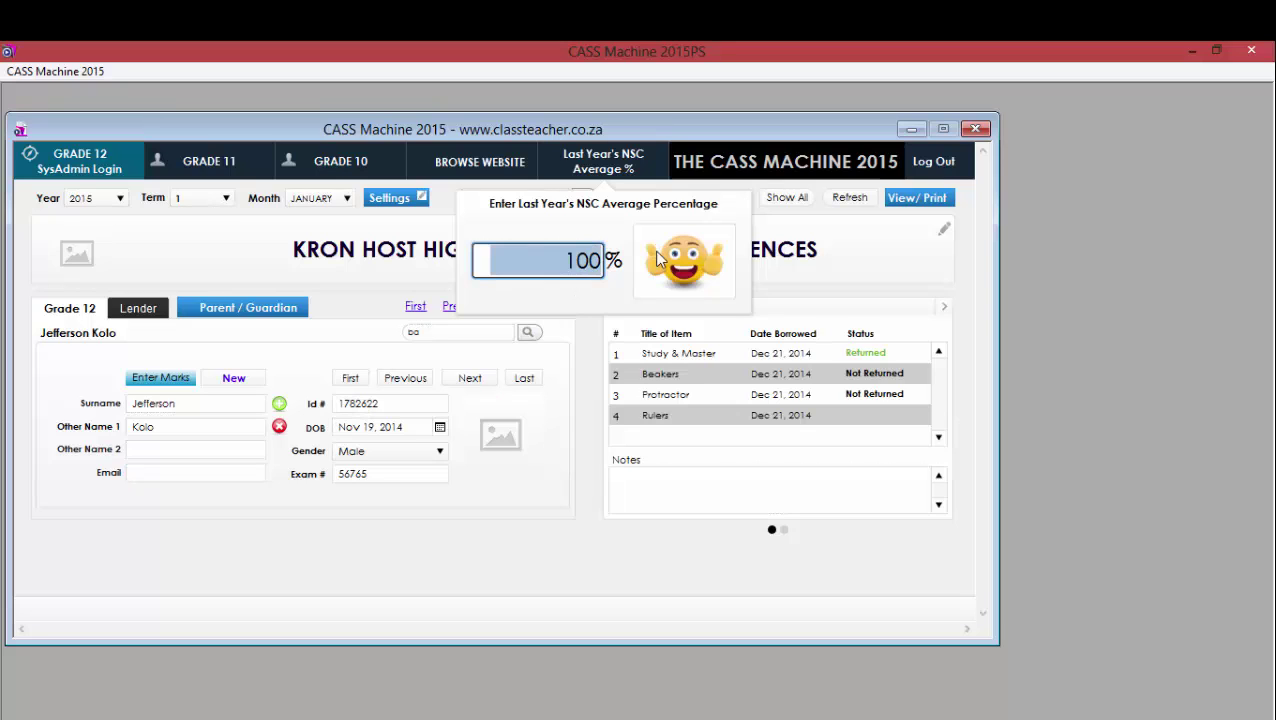
text(80)
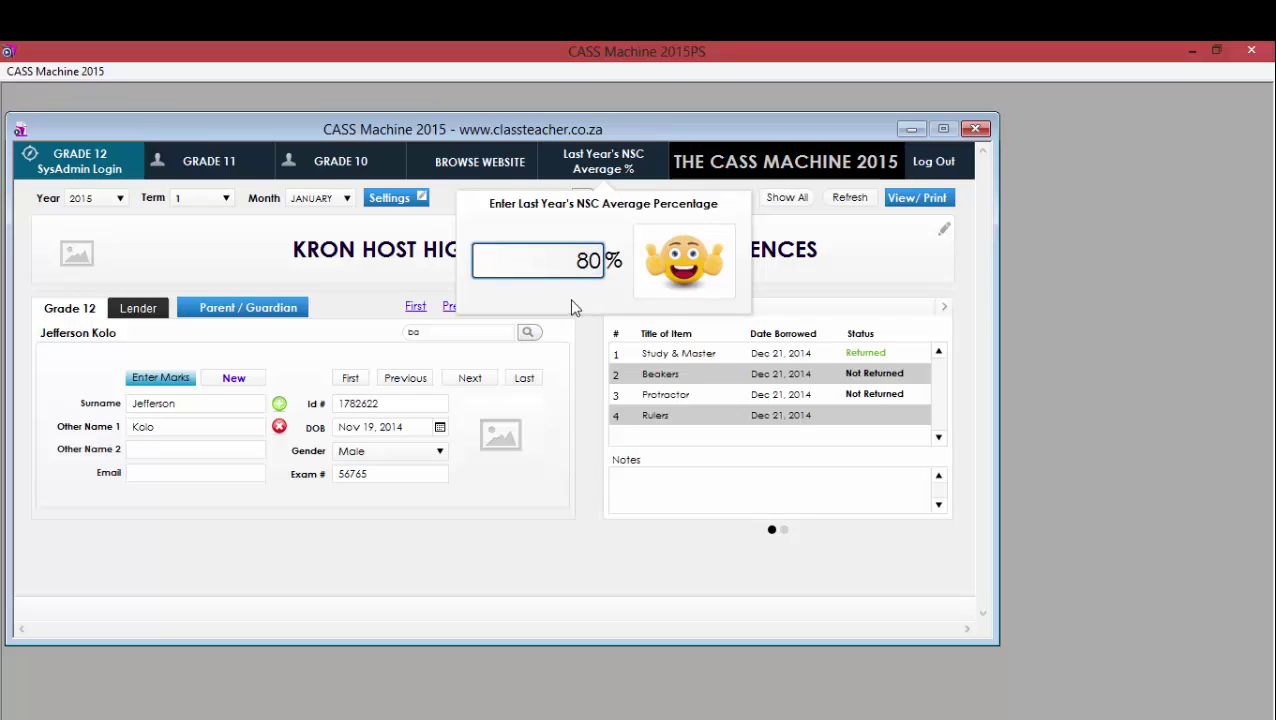
key(Return)
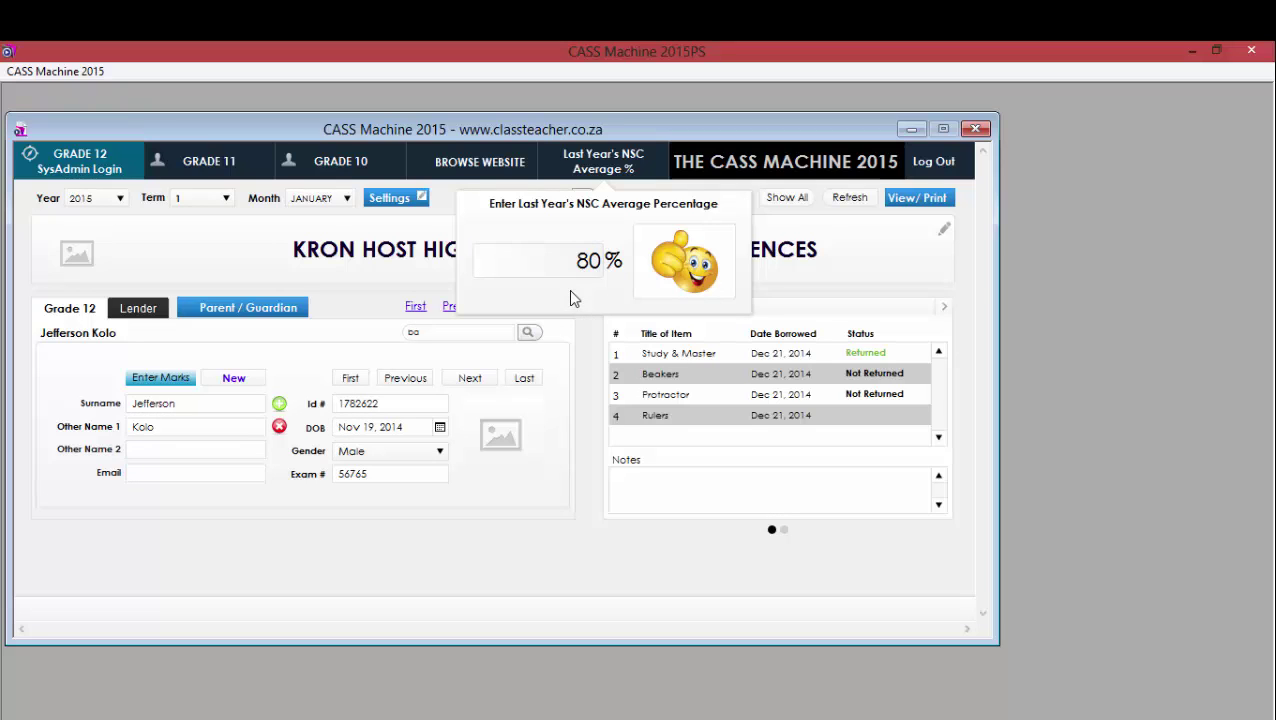
click(568, 278)
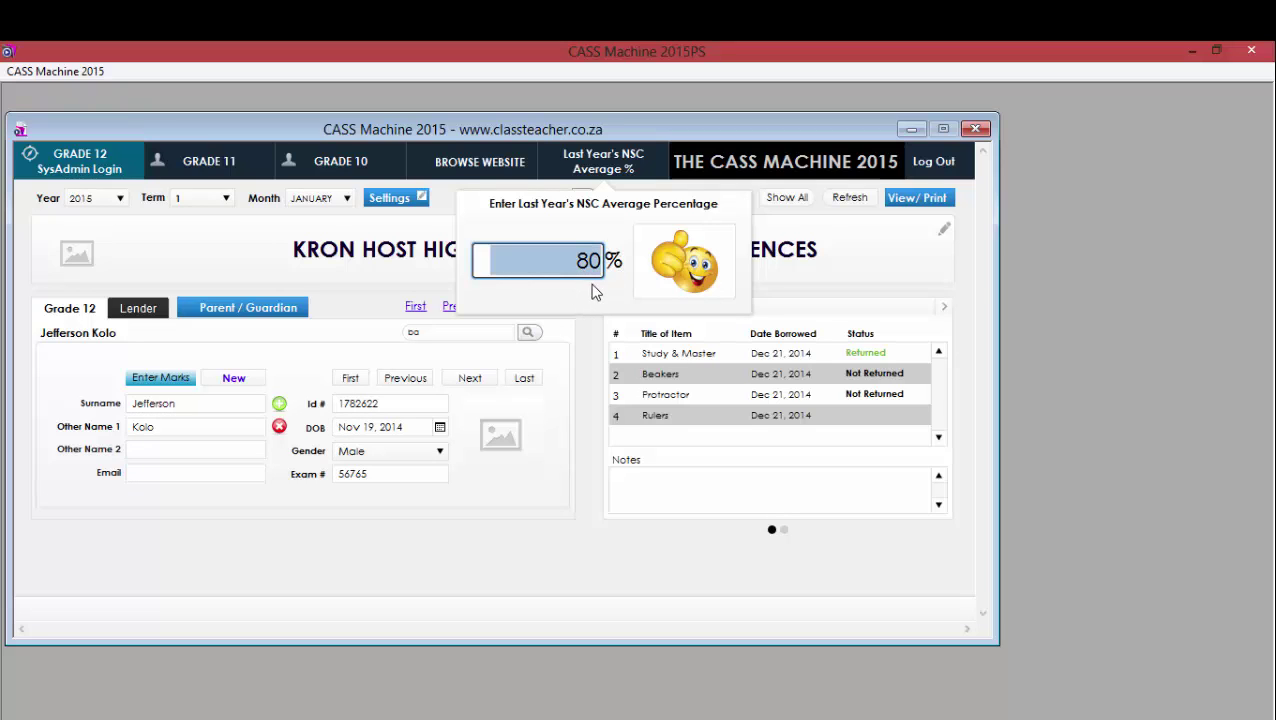
text(100)
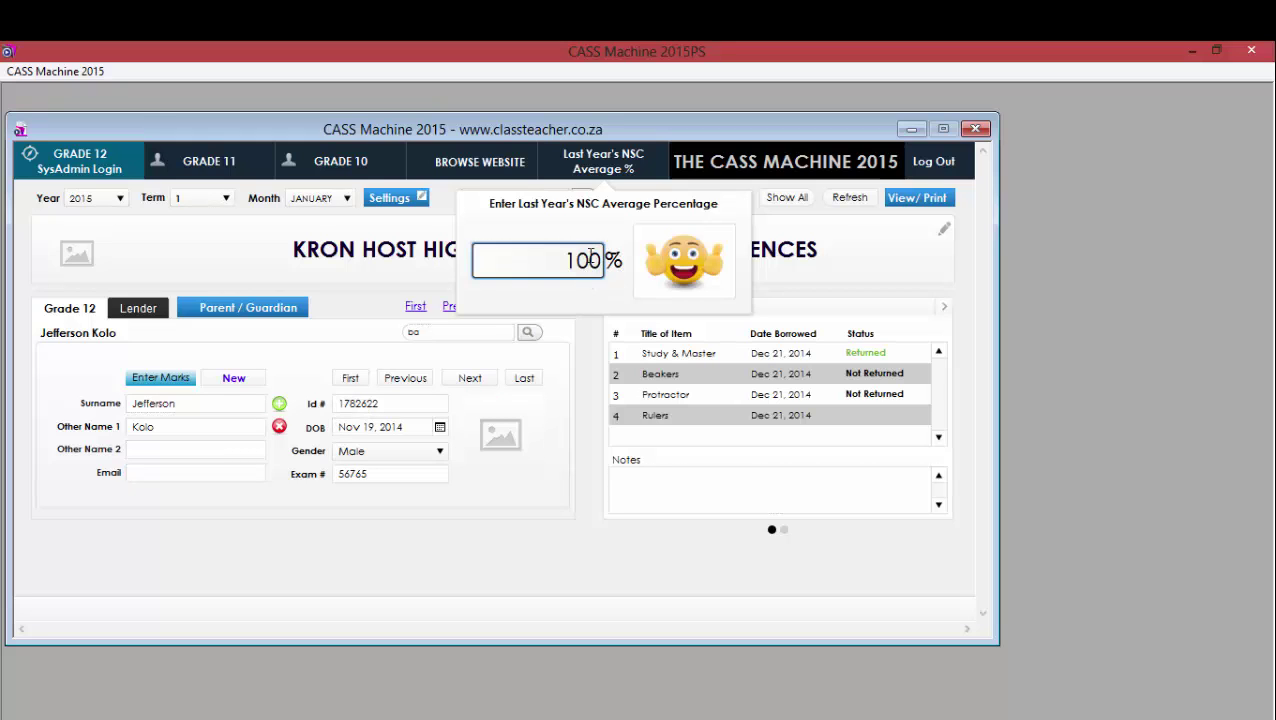
key(Return)
text(60)
click(611, 297)
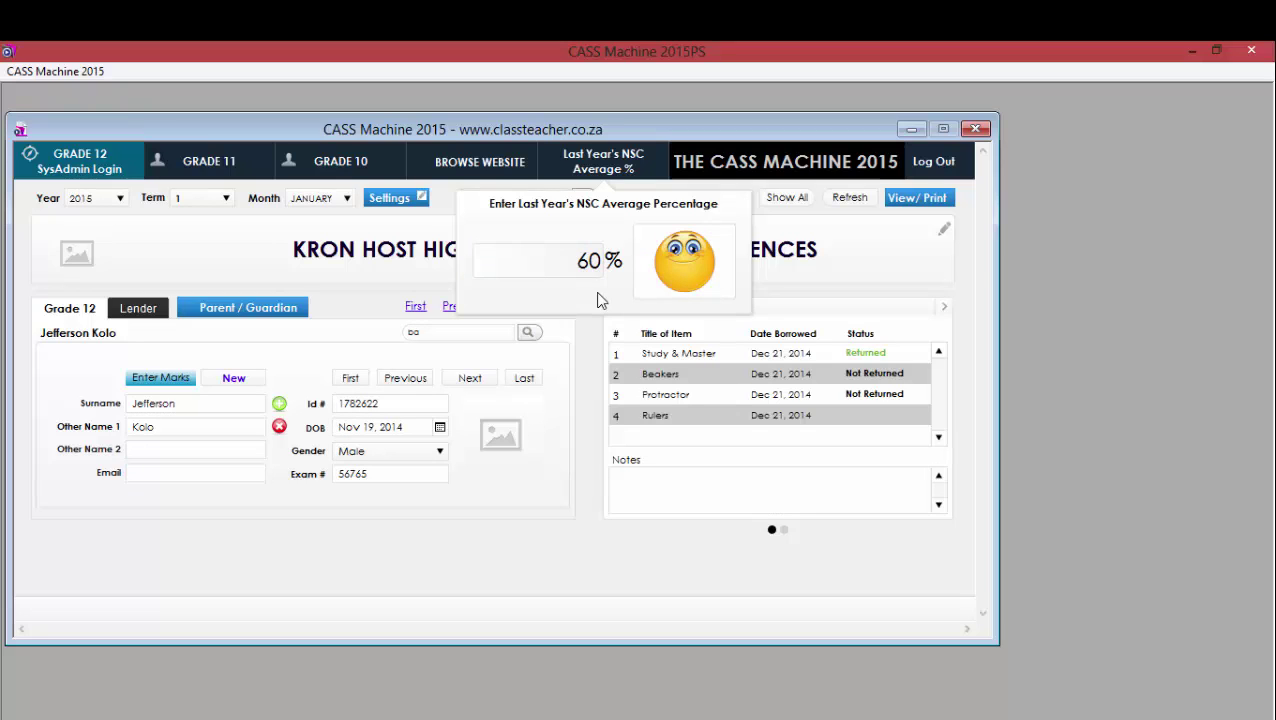
Try lower NSC average percentages of 55, 45, 30 and 10 in turn.
click(565, 268)
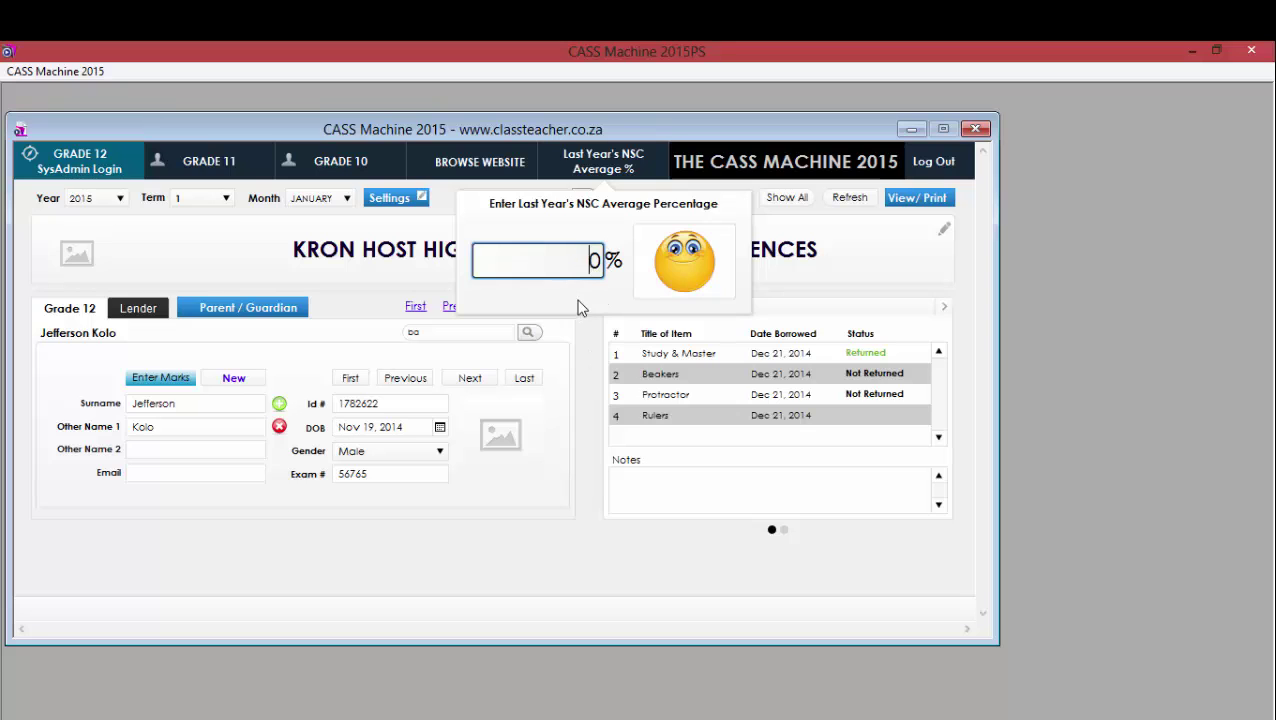
text(55)
click(550, 276)
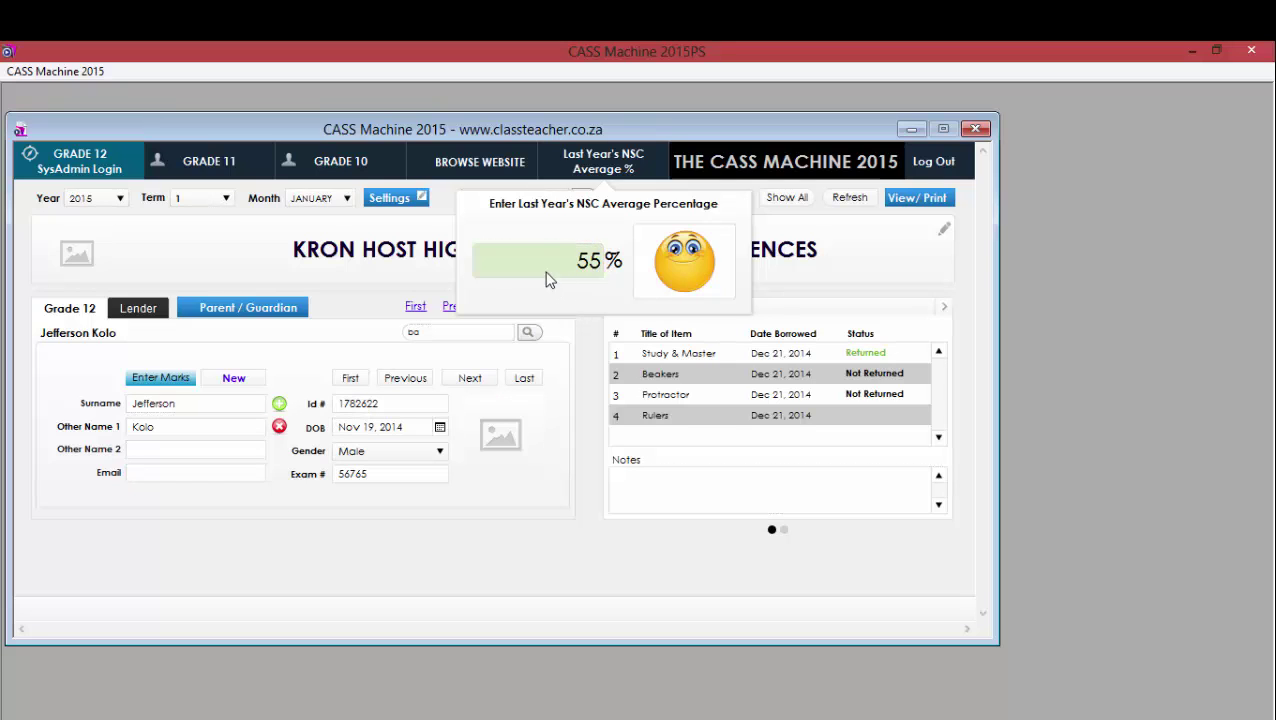
double_click(550, 276)
text(45)
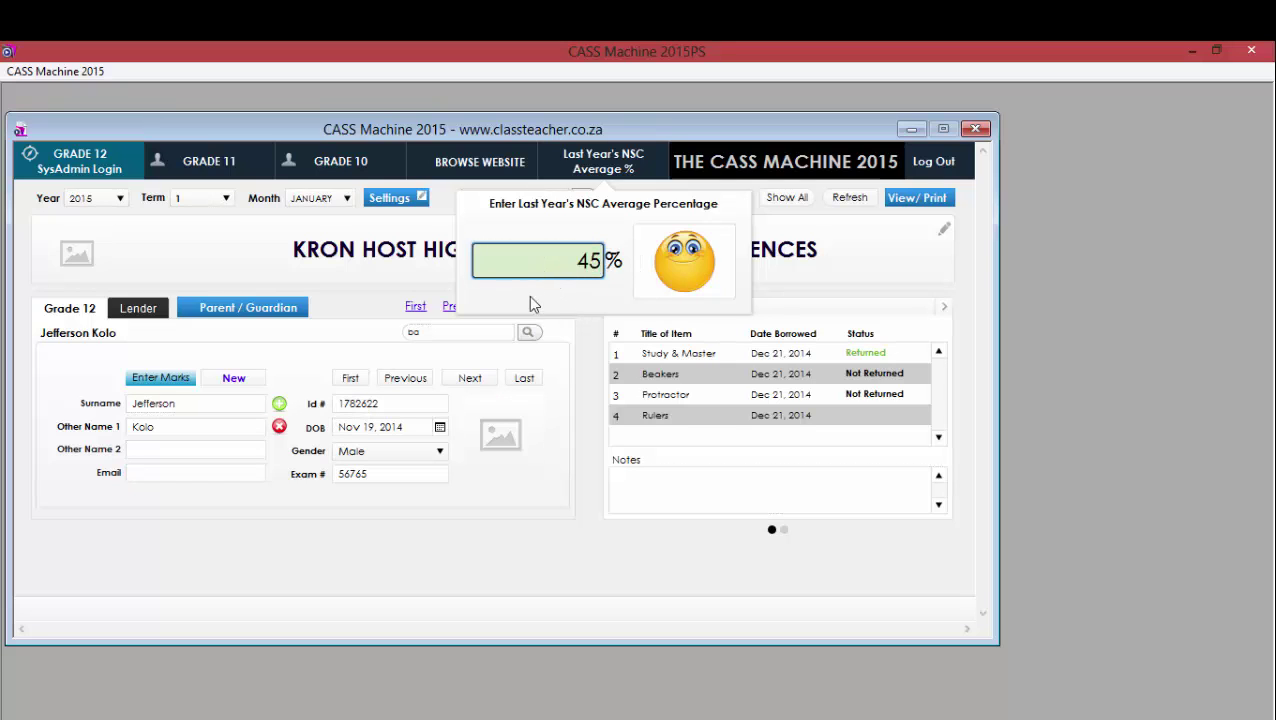
click(553, 306)
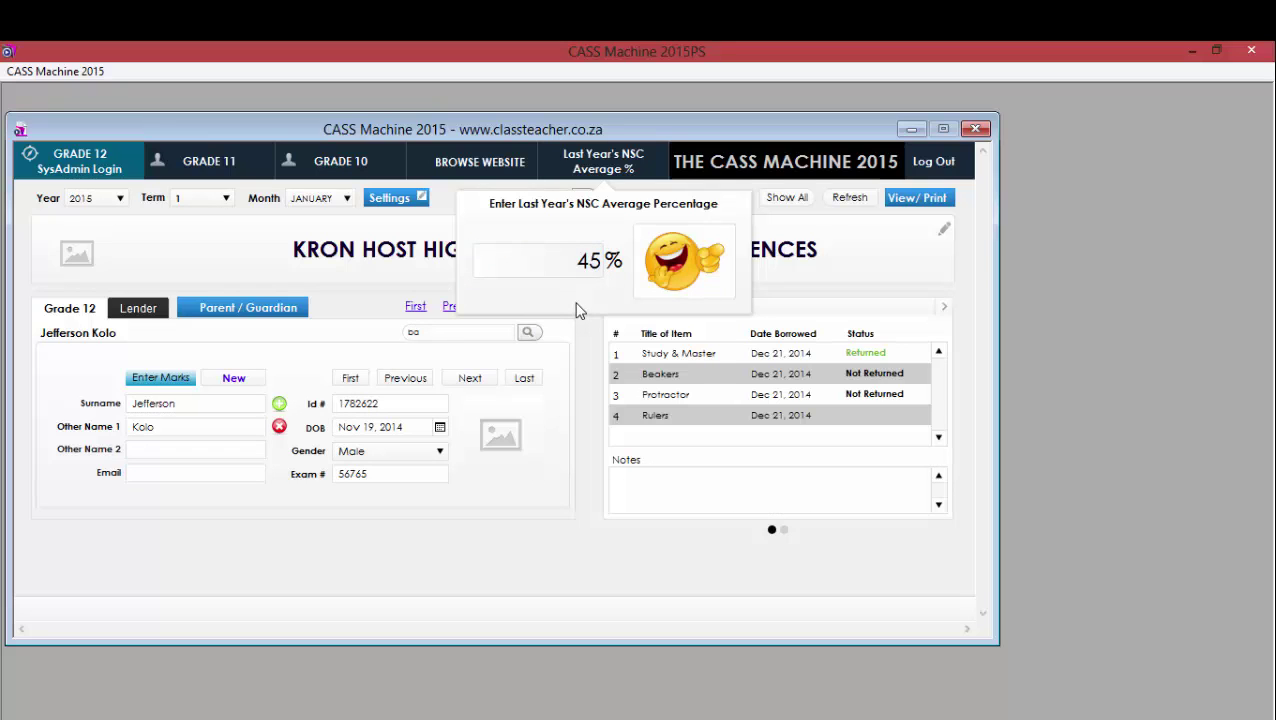
drag(563, 267, 643, 258)
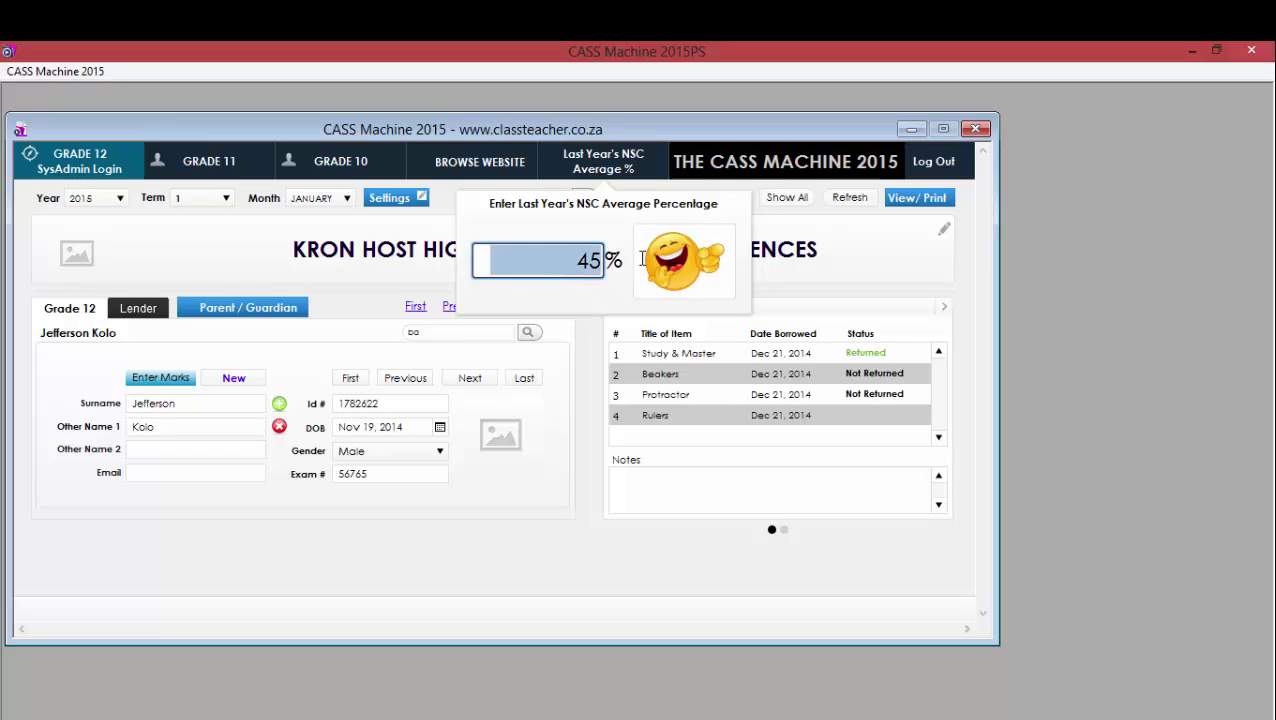
text(30)
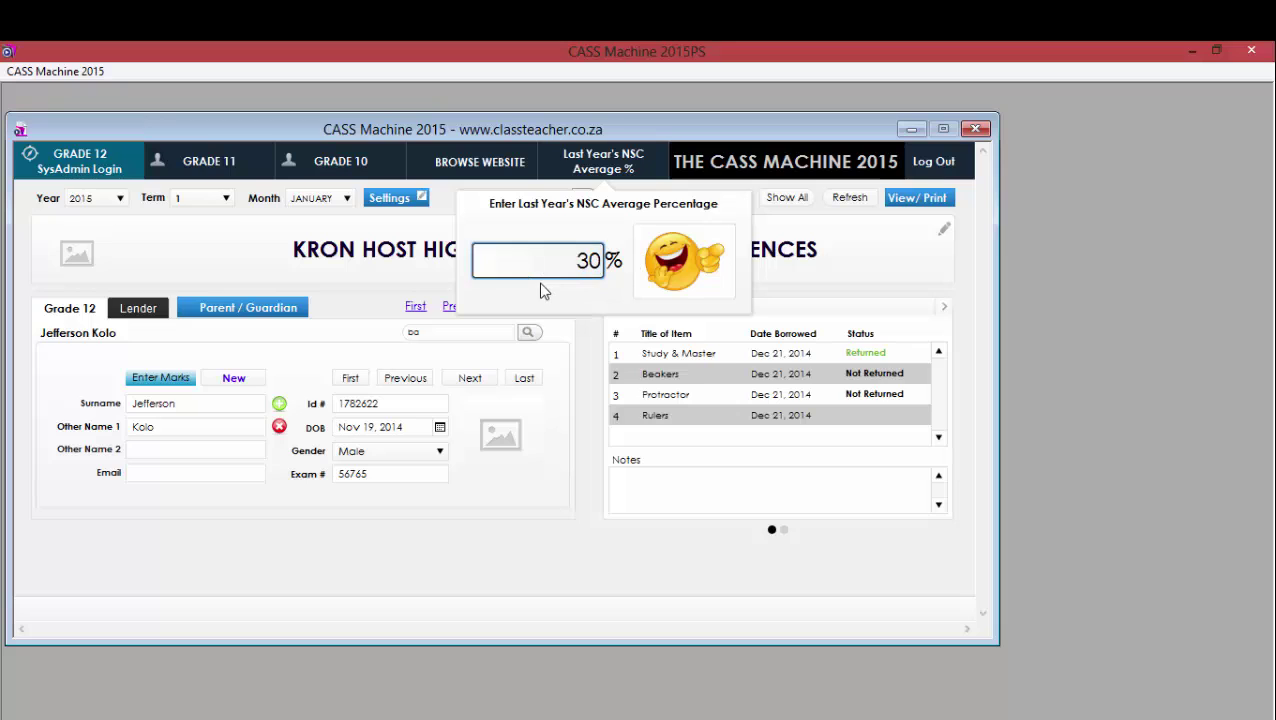
click(583, 285)
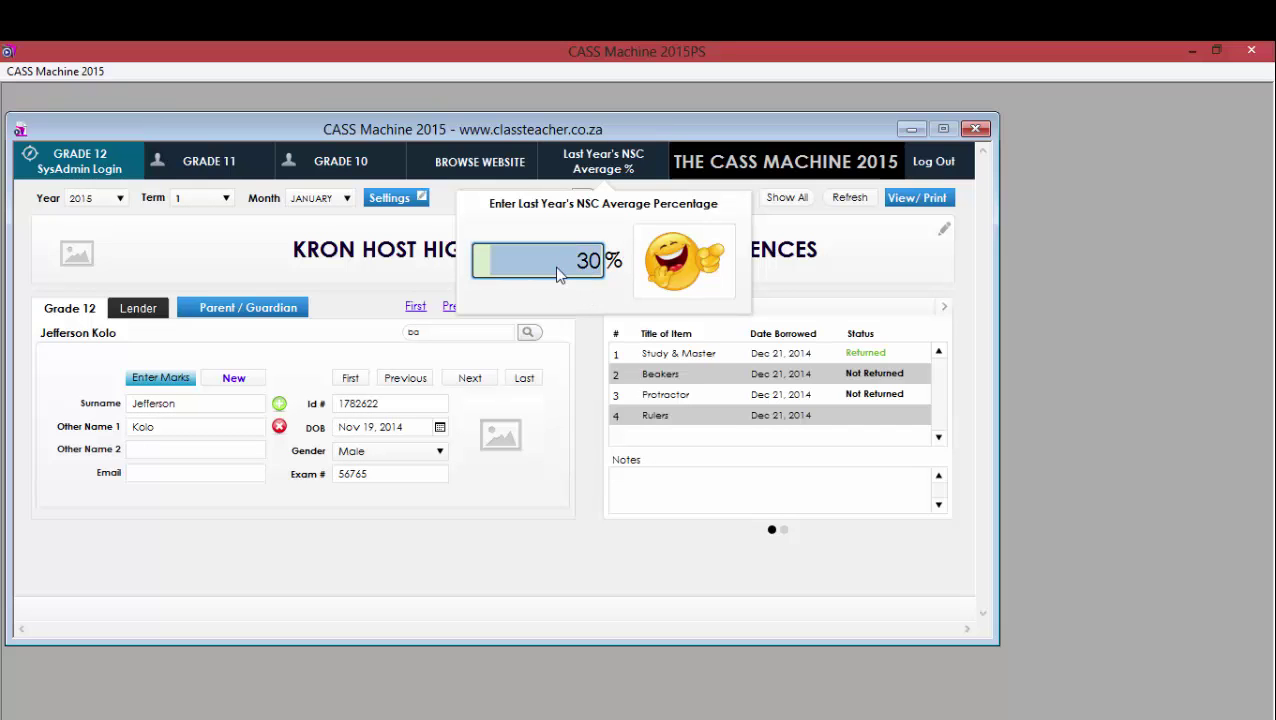
text(10)
click(577, 294)
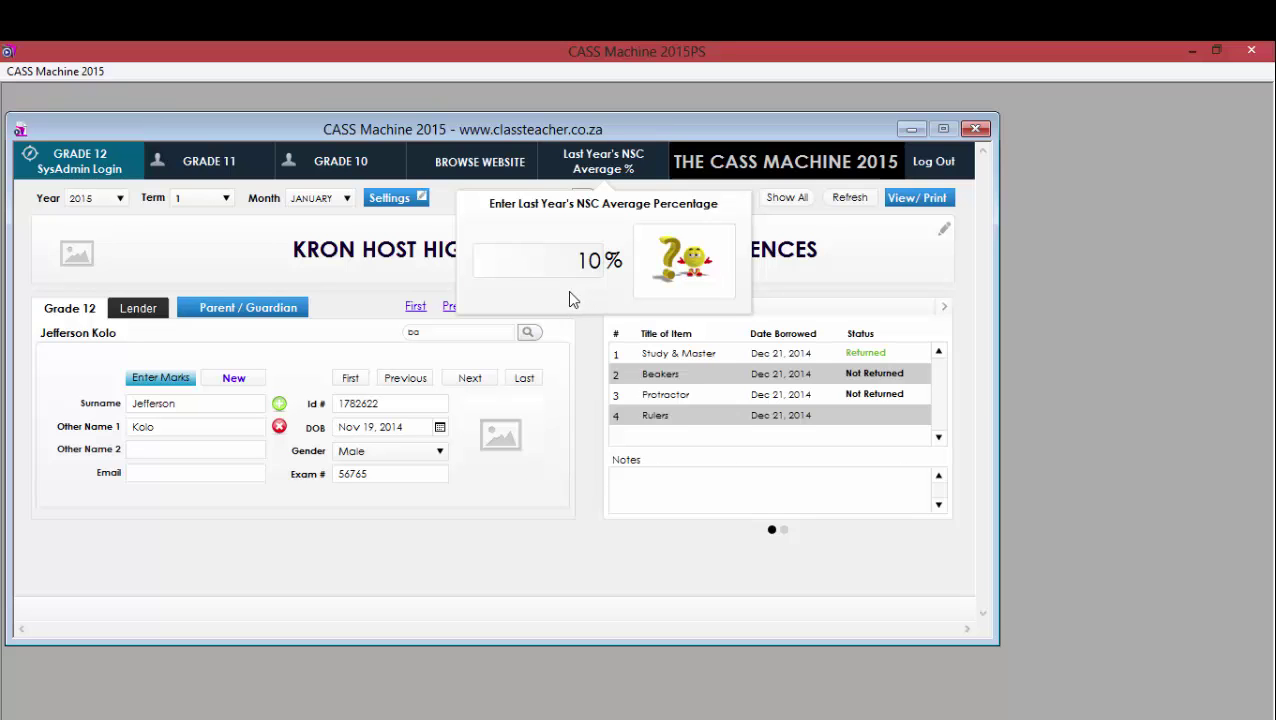
Set last year's NSC average percentage to 69 and close the entry.
drag(538, 260, 638, 261)
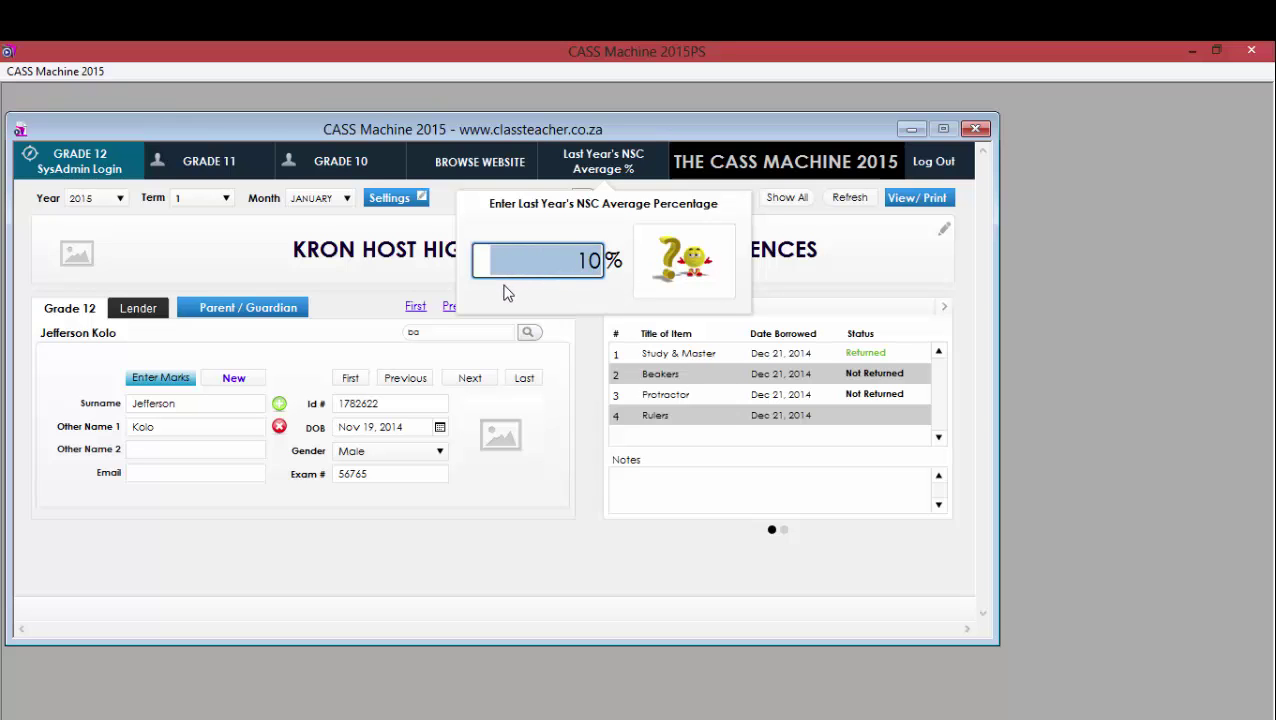
text(69)
click(558, 297)
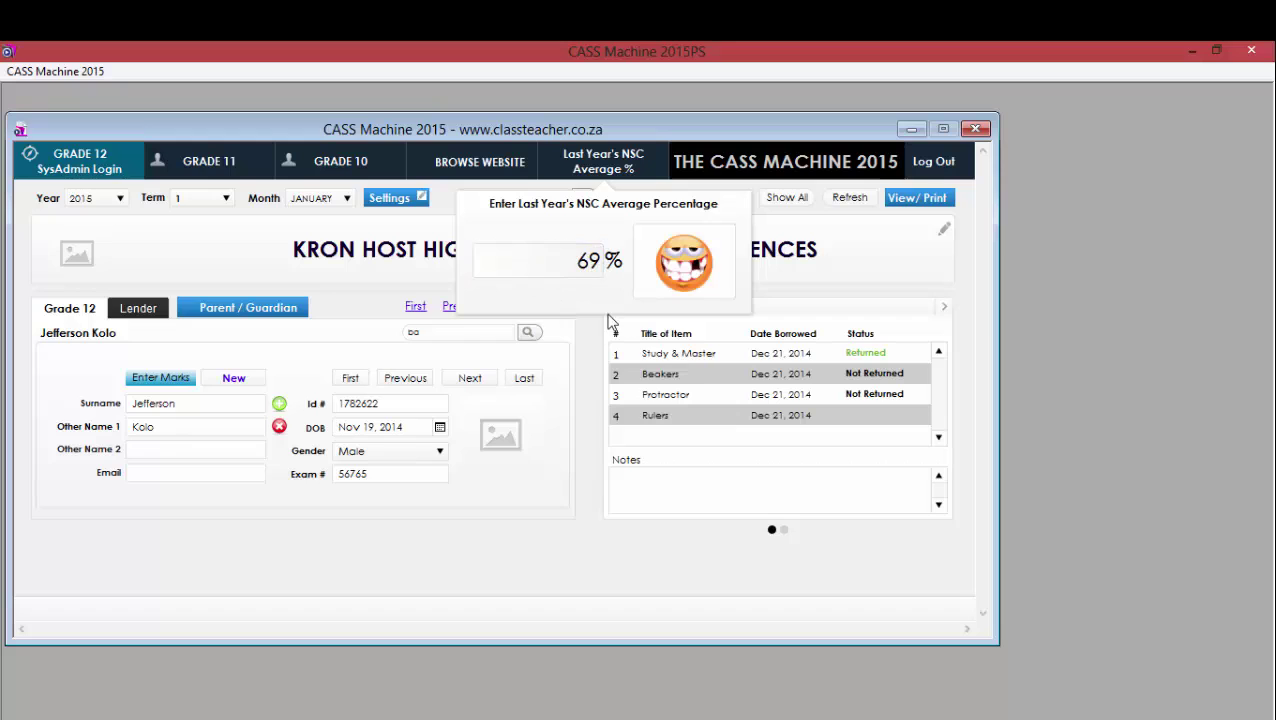
click(576, 512)
Show the general notes on the current learner, and view the month options and the school header details.
click(586, 162)
click(944, 306)
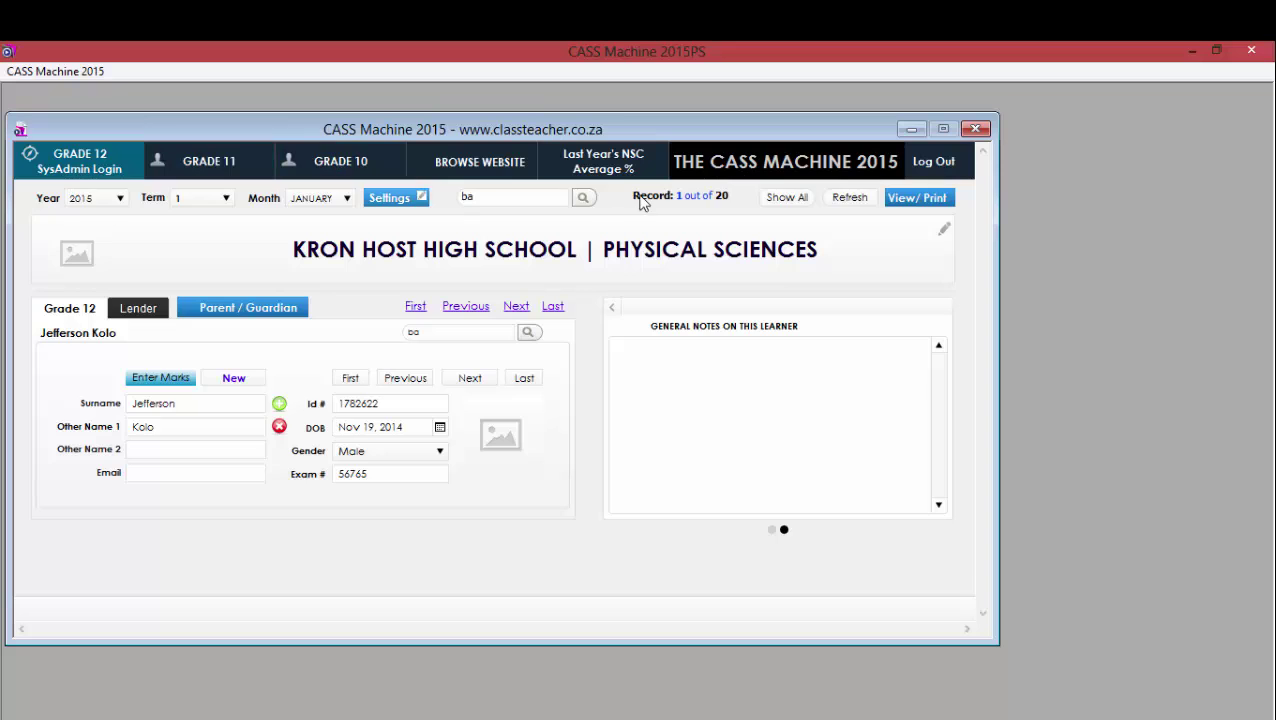
click(345, 198)
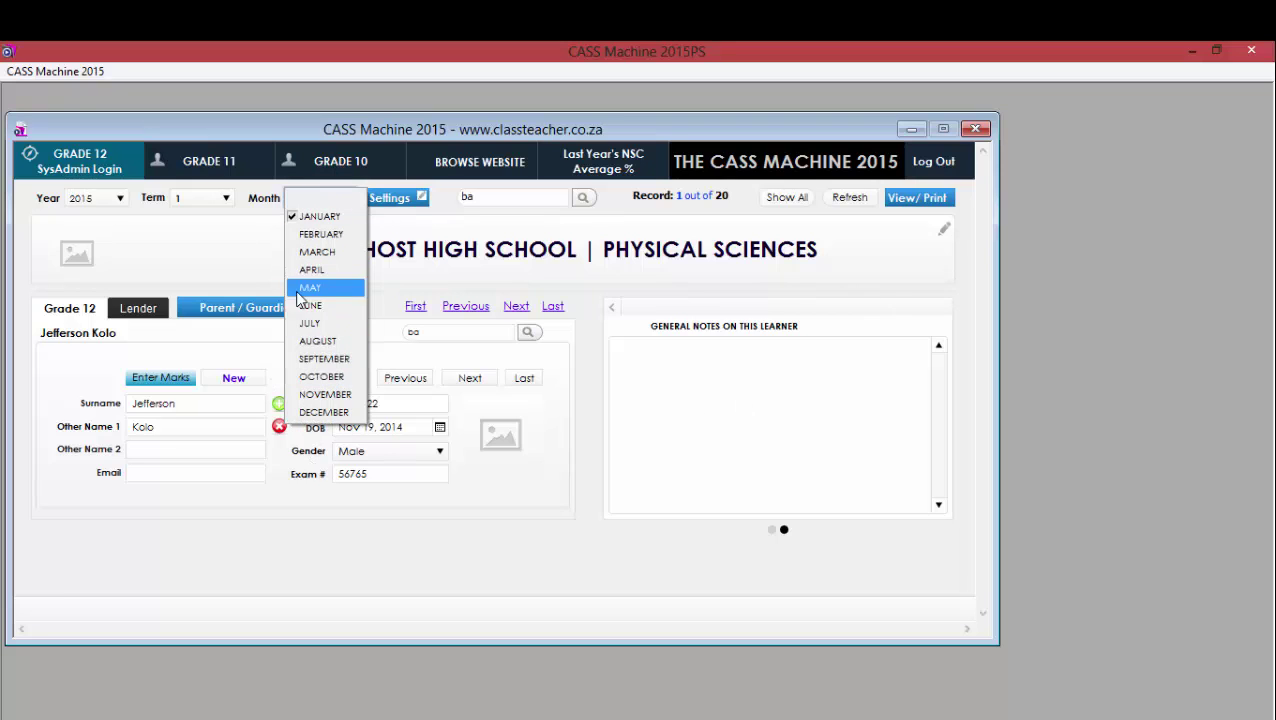
click(230, 264)
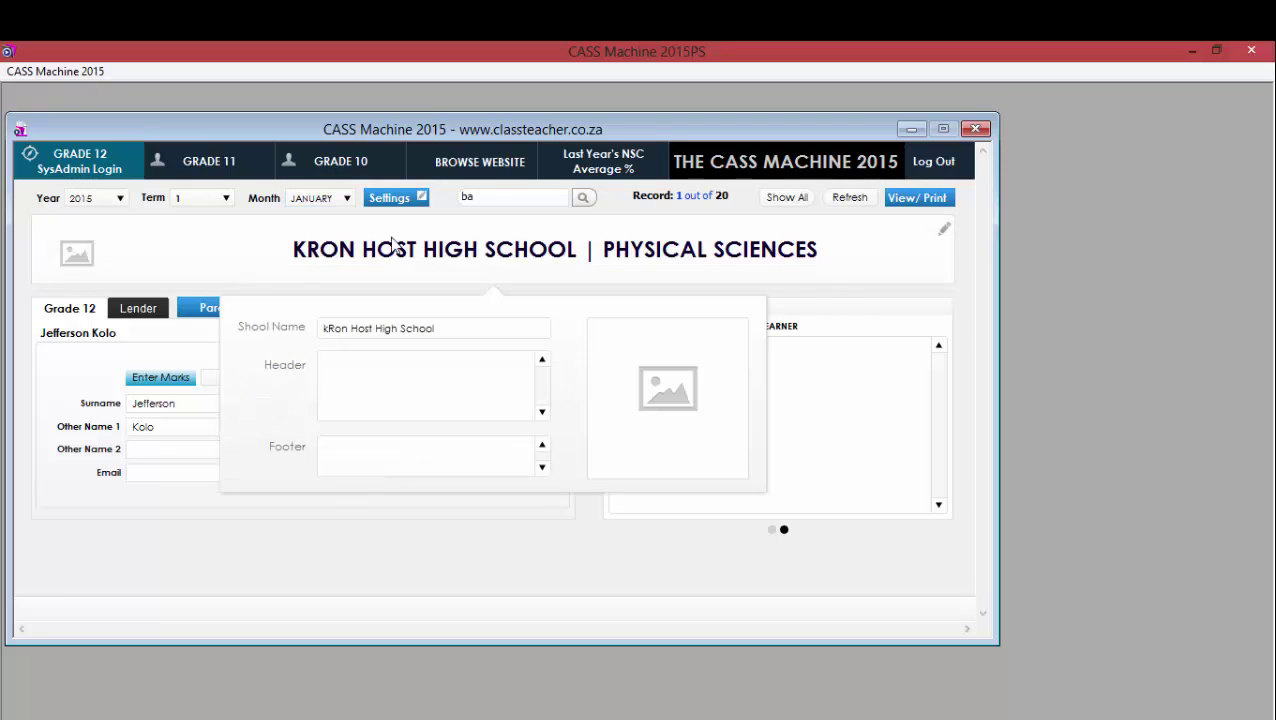
Close the school header details, then view the G12 Class List report and dismiss its notice.
click(956, 352)
click(915, 198)
click(666, 197)
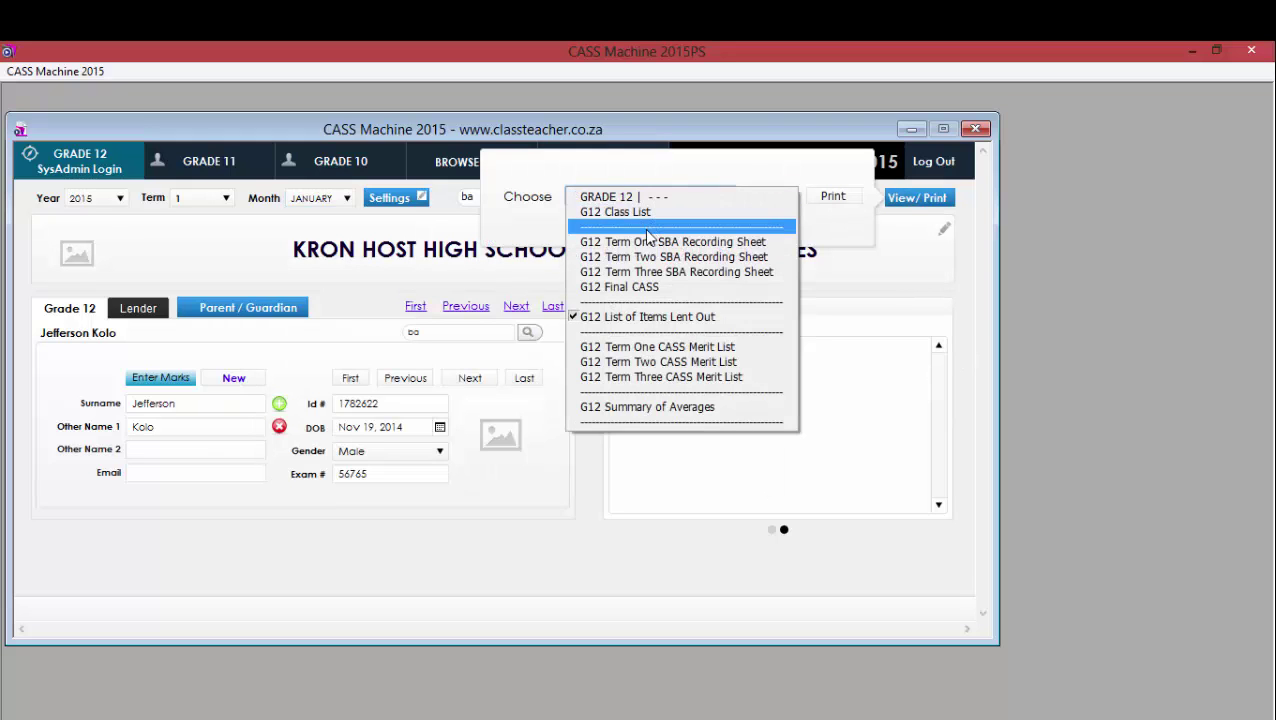
click(625, 212)
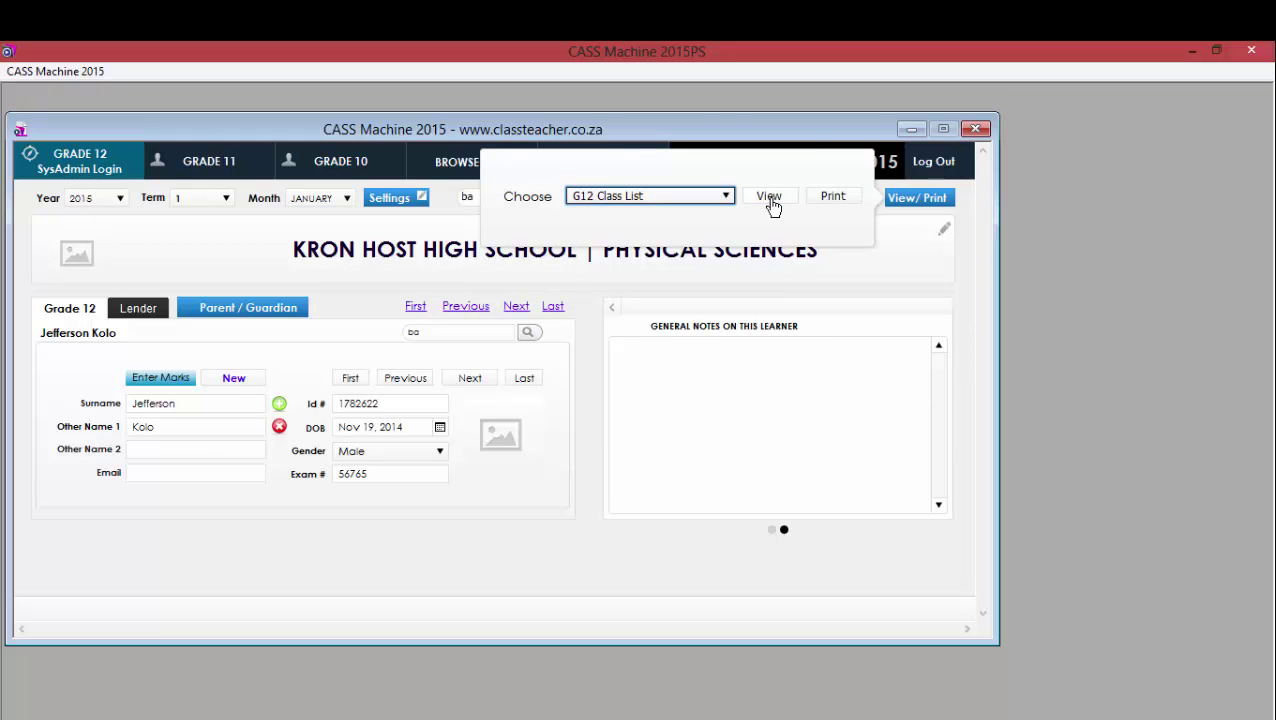
click(769, 198)
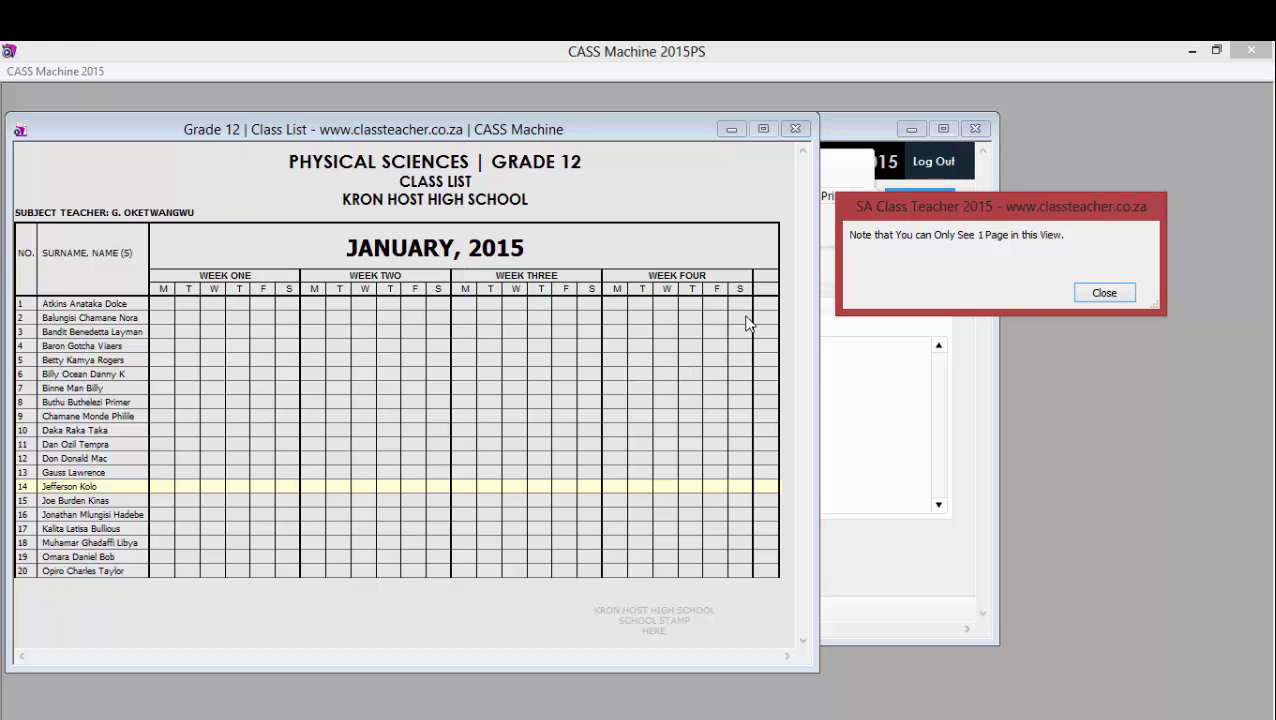
click(1104, 292)
Clear the month selection and view the G12 Class List report without it.
click(307, 213)
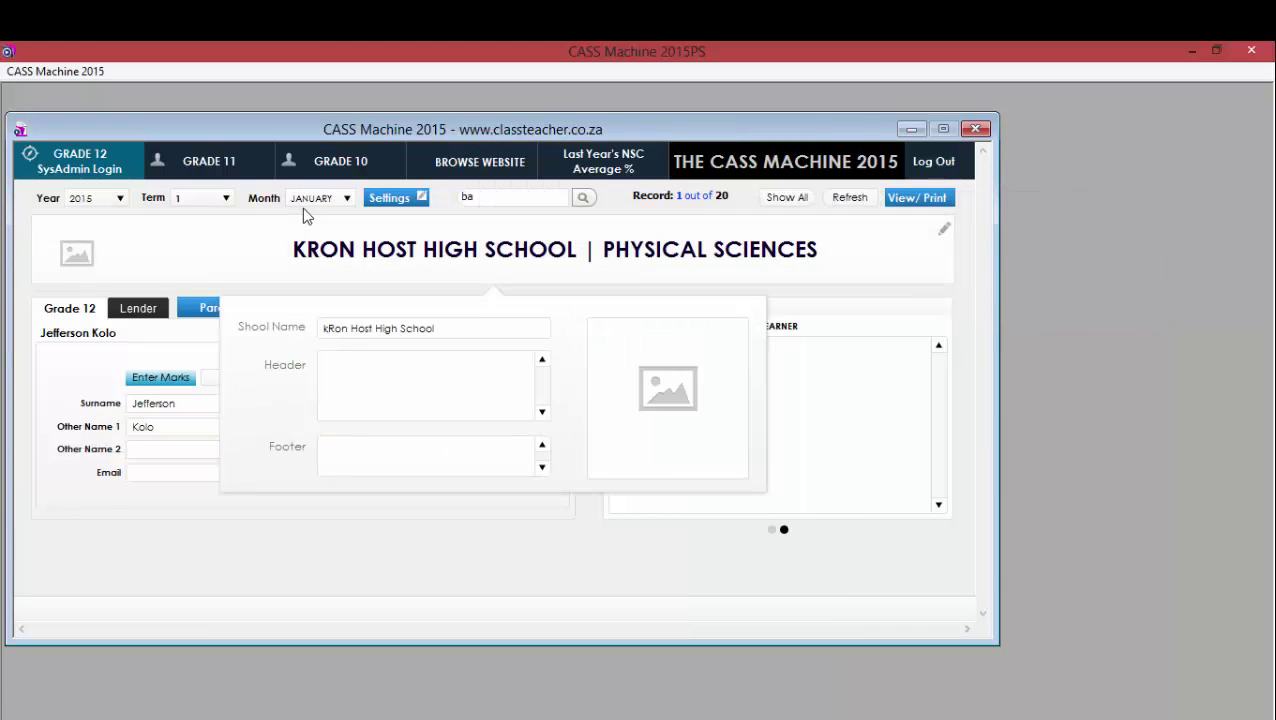
click(309, 205)
click(103, 208)
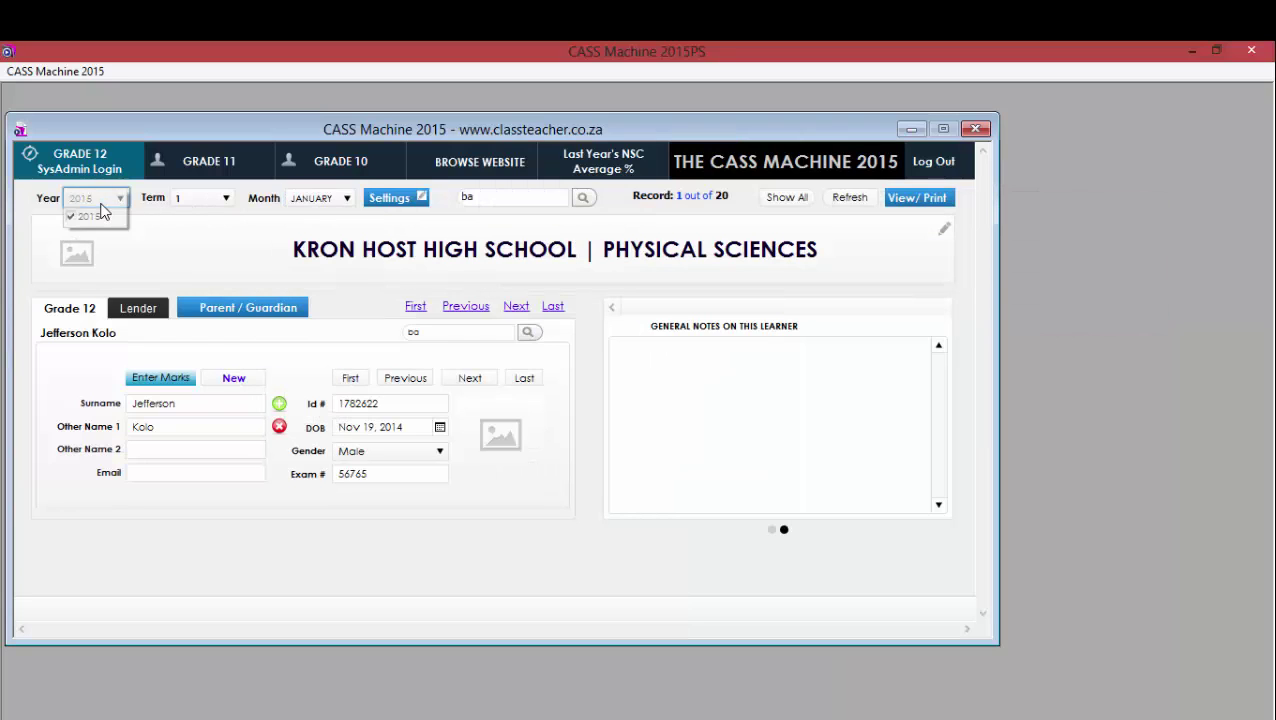
click(293, 215)
click(316, 205)
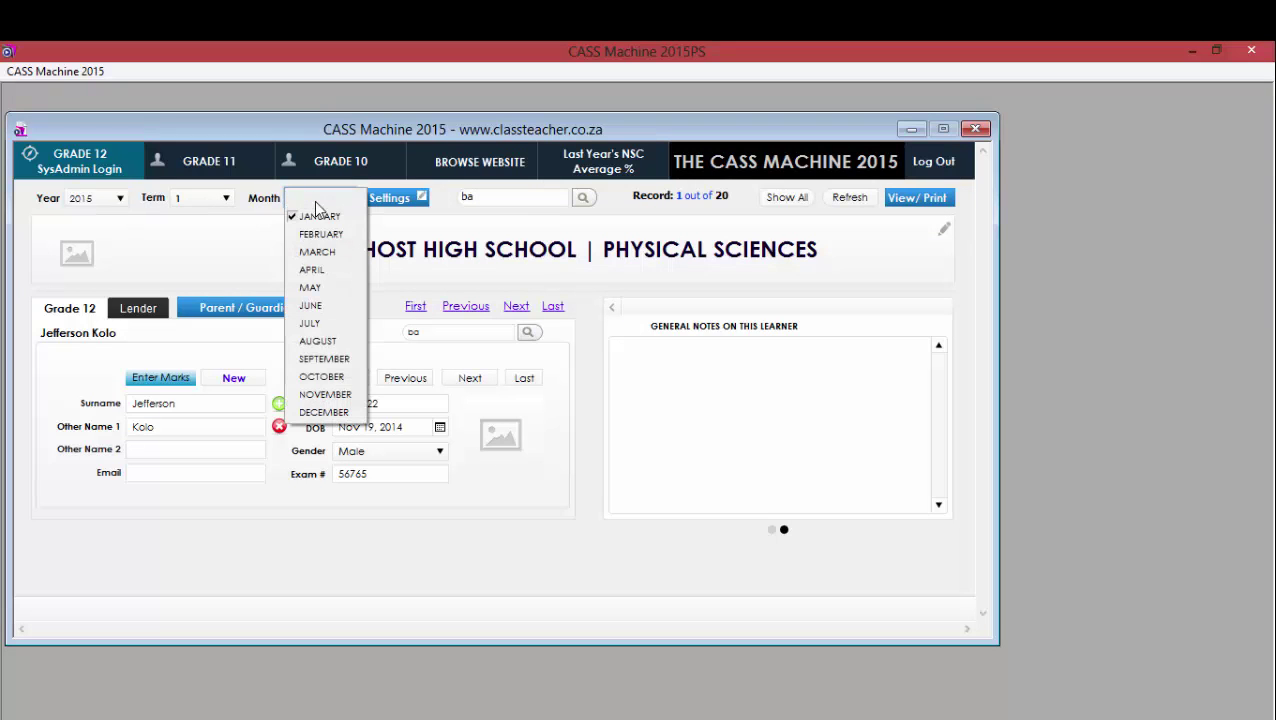
click(316, 213)
click(385, 200)
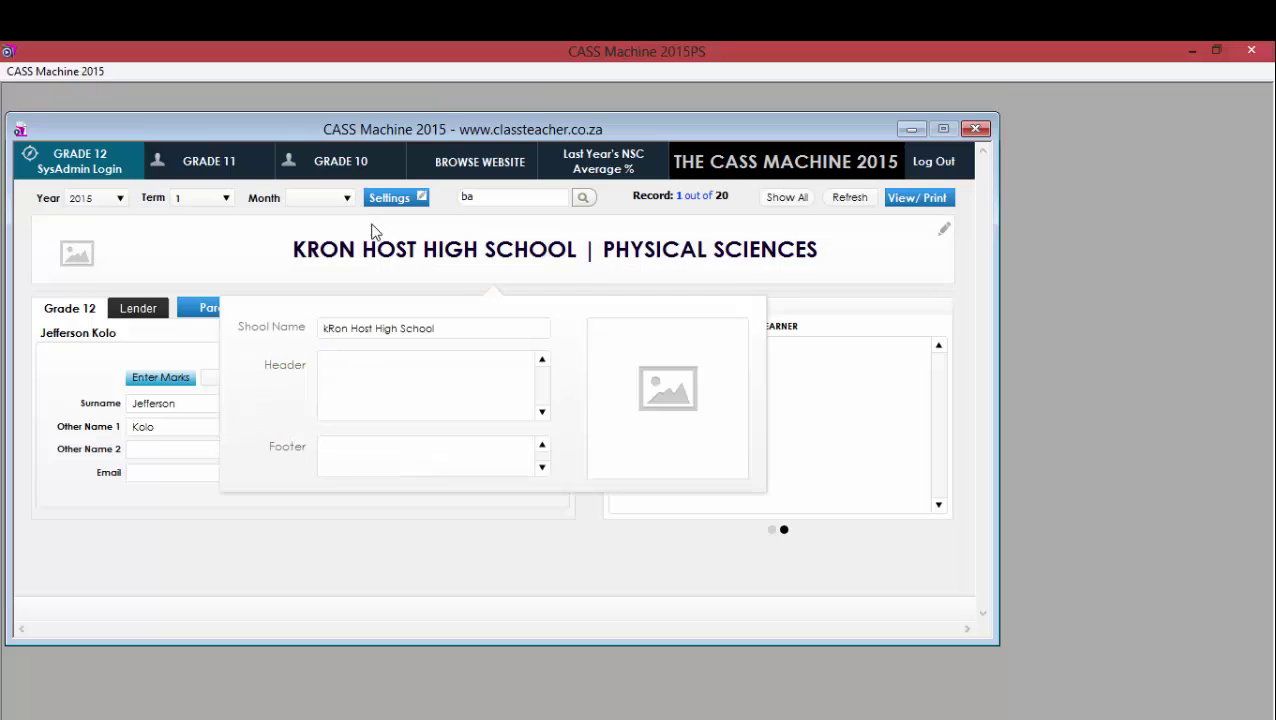
click(965, 496)
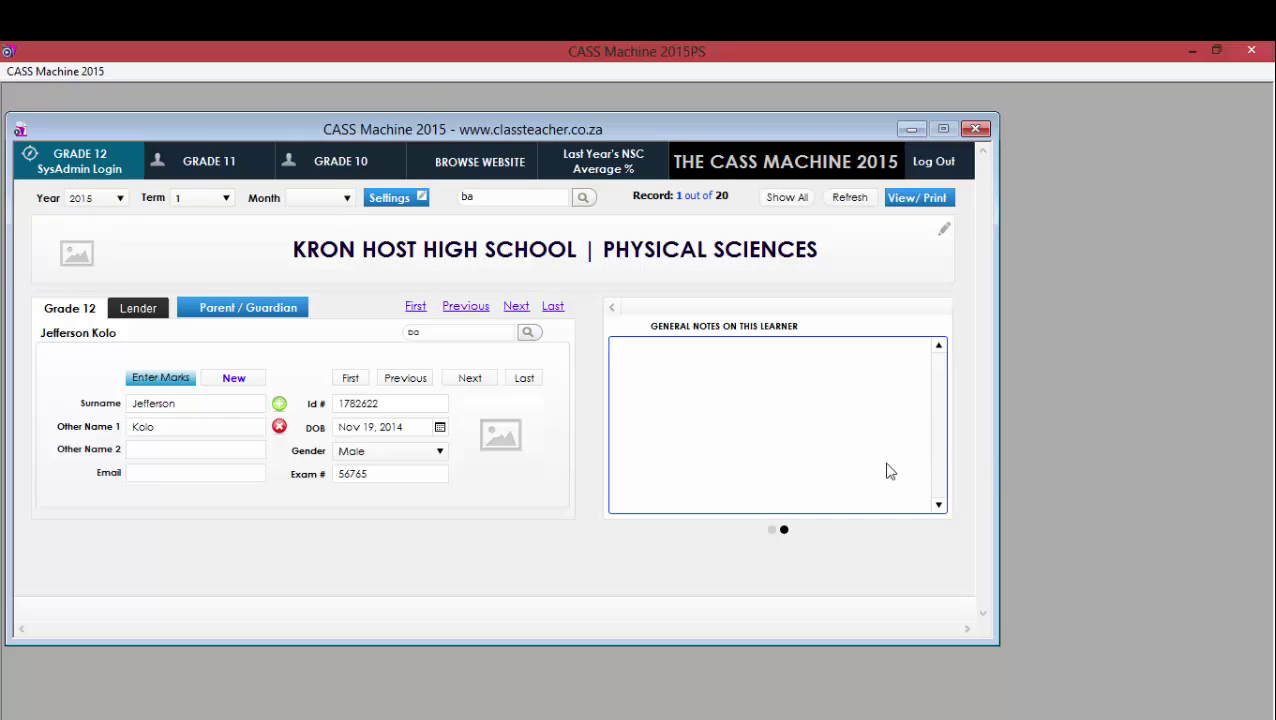
click(890, 205)
click(765, 200)
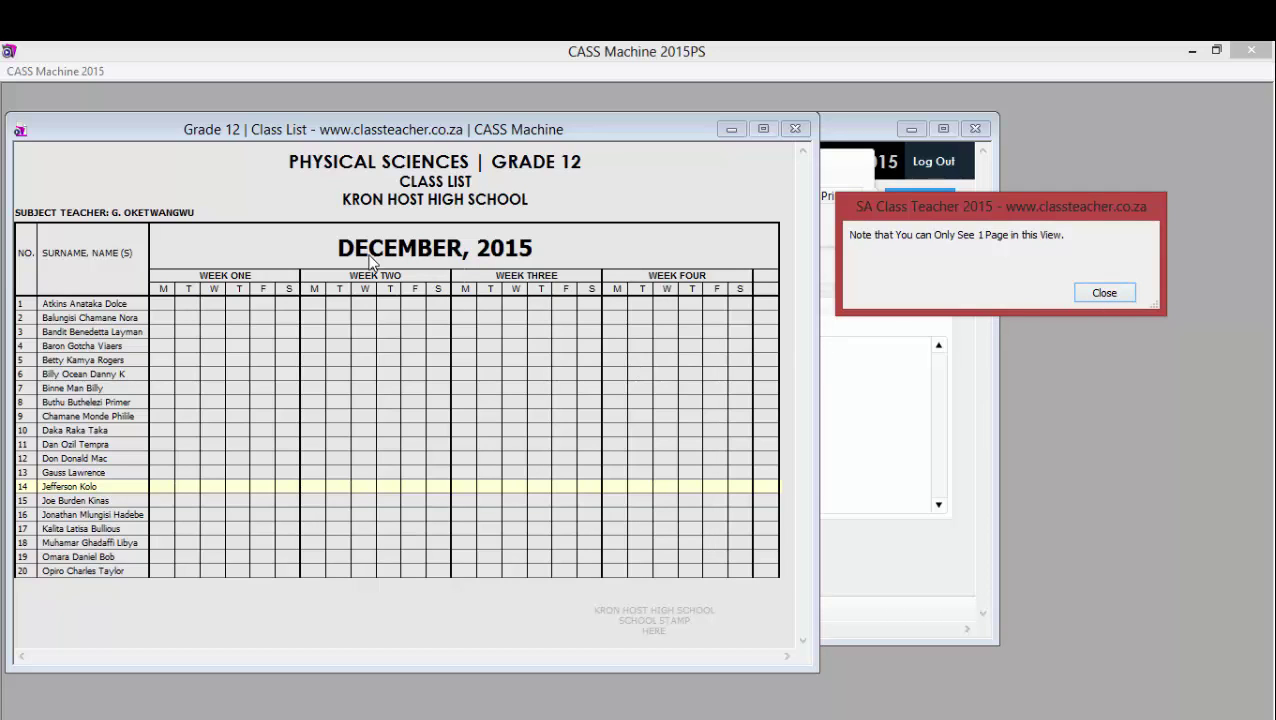
click(1099, 292)
Clear the year selection as well and view the G12 Class List report again.
click(103, 199)
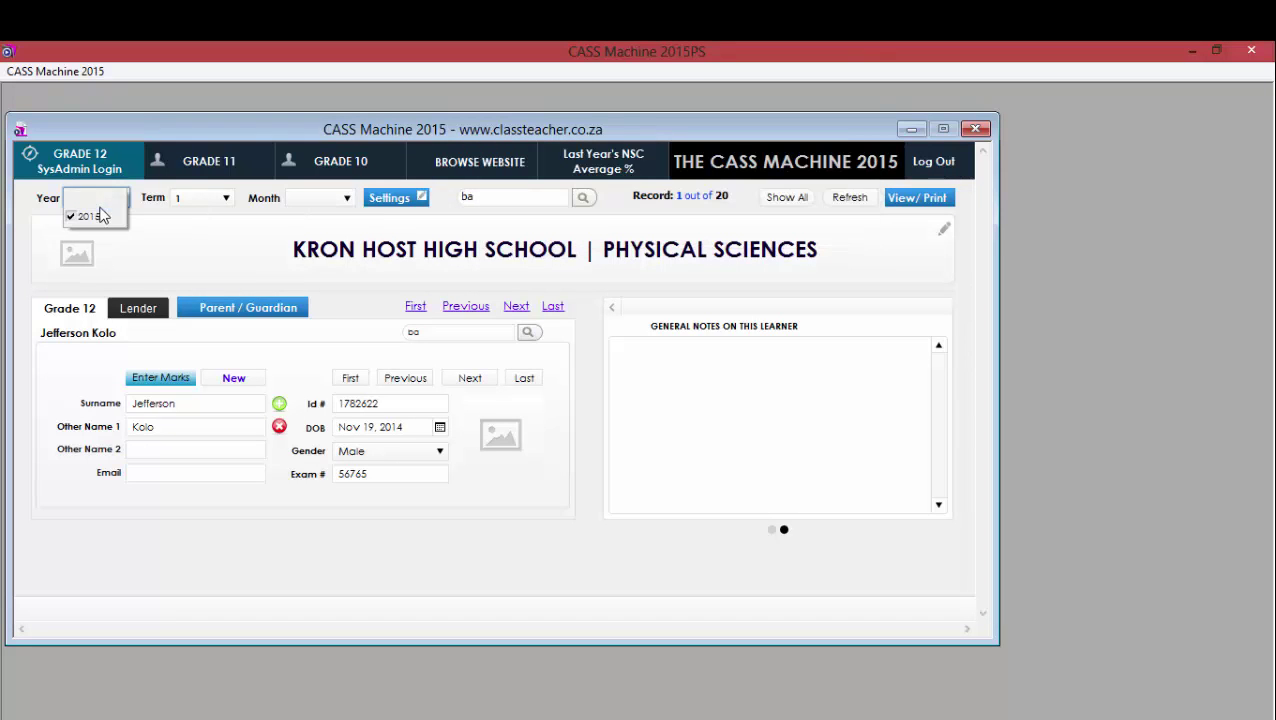
click(100, 210)
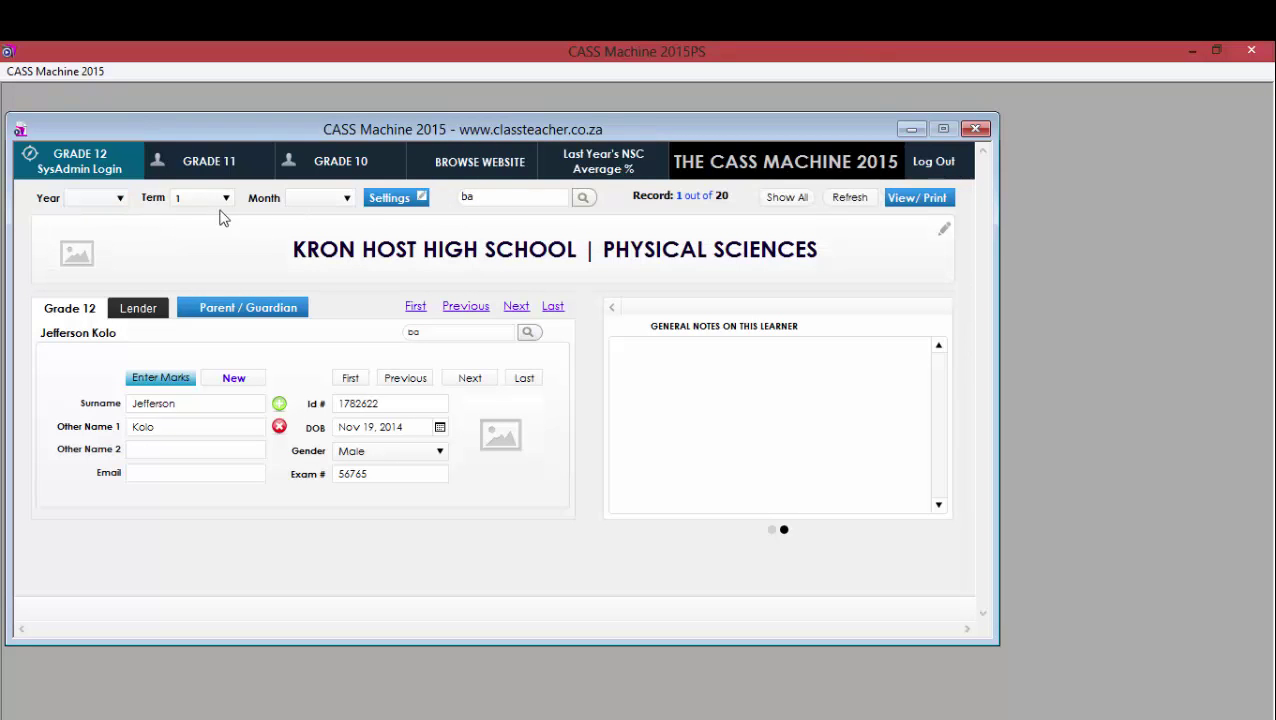
click(913, 199)
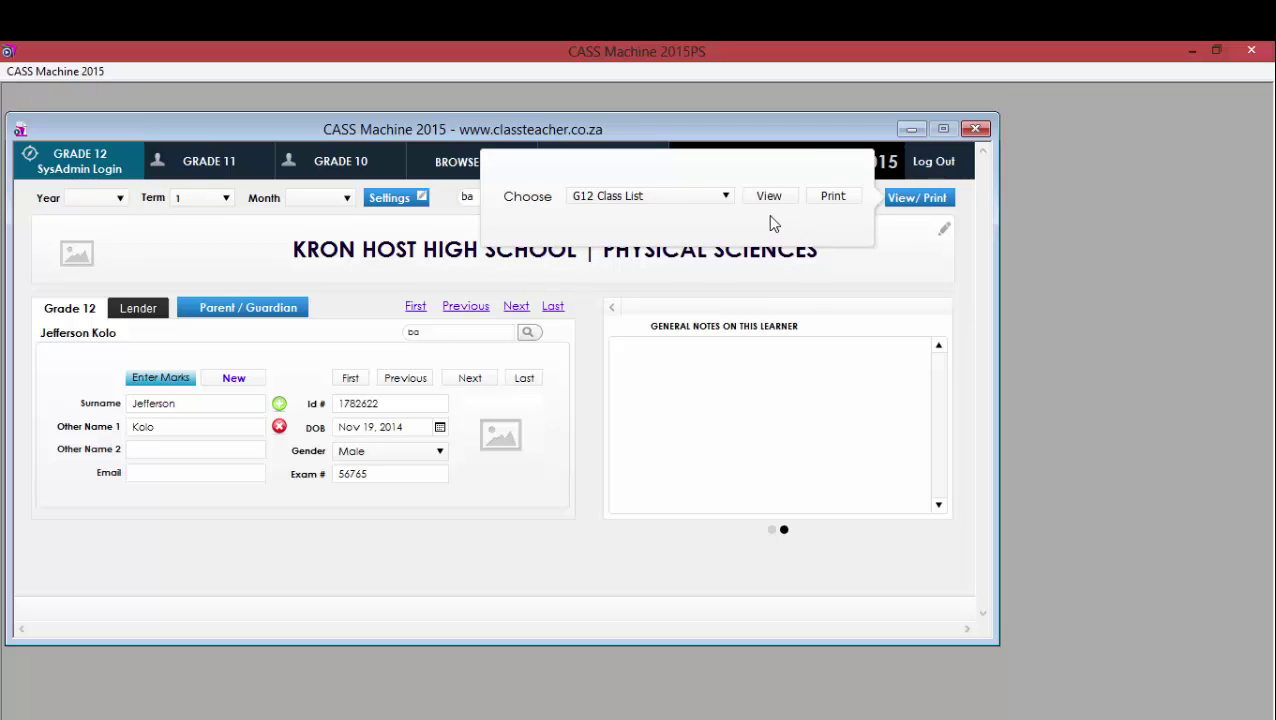
click(775, 201)
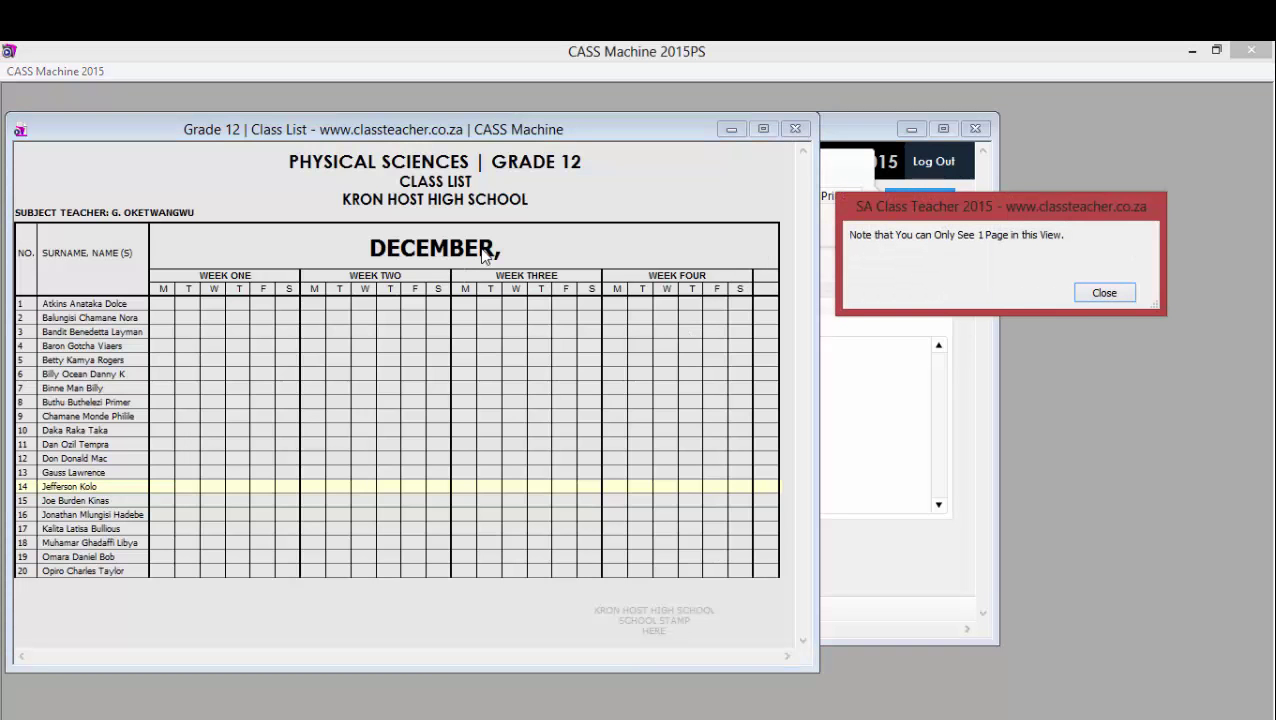
click(1093, 289)
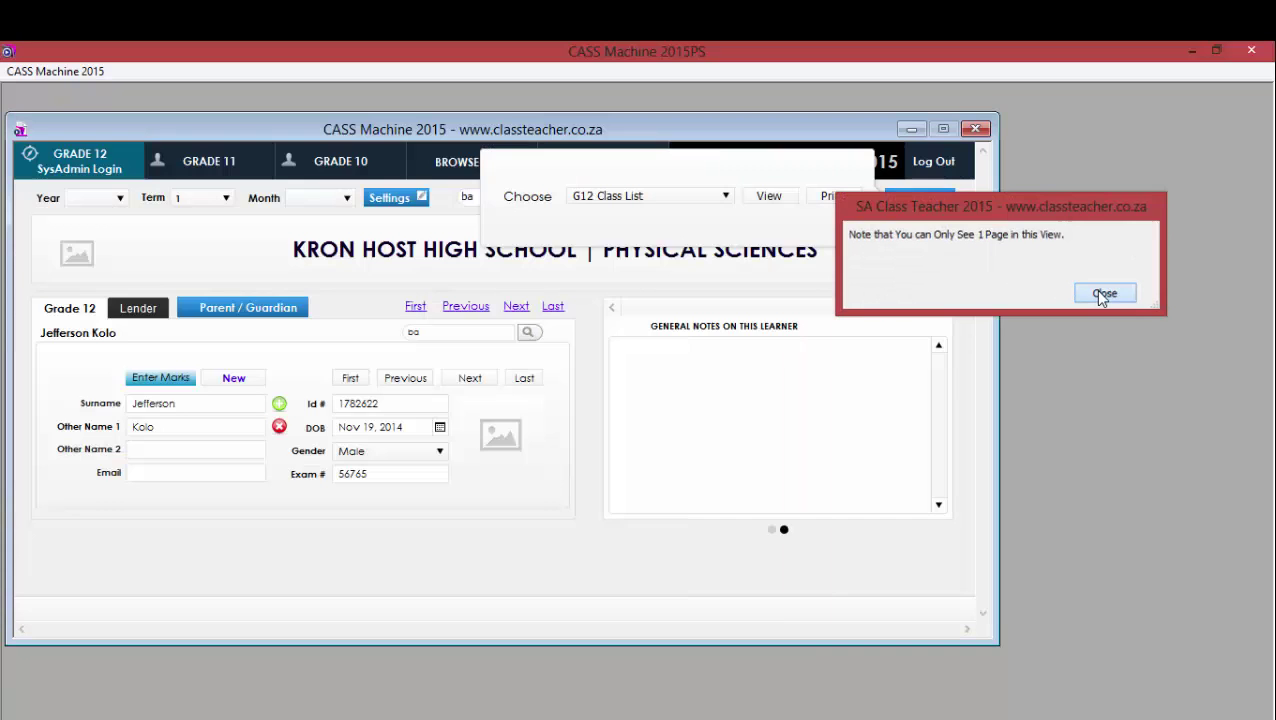
Set the year to 2015 and the month to January.
click(90, 200)
click(98, 218)
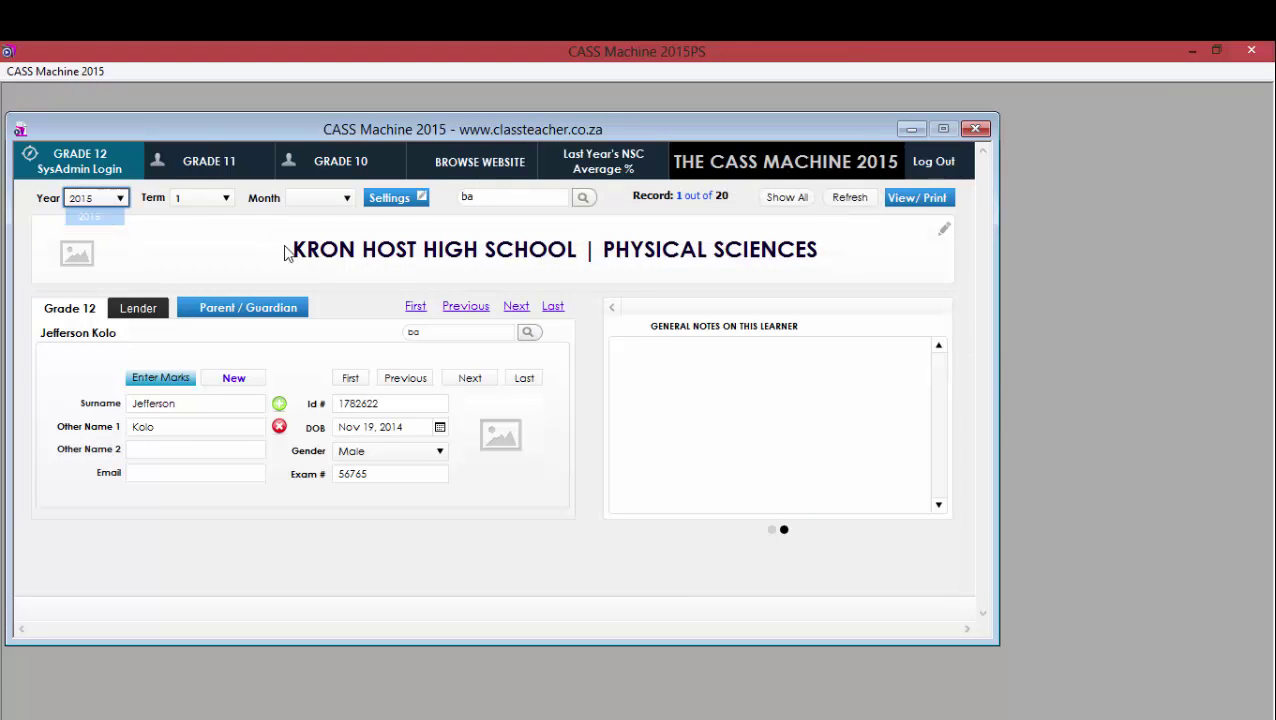
click(313, 199)
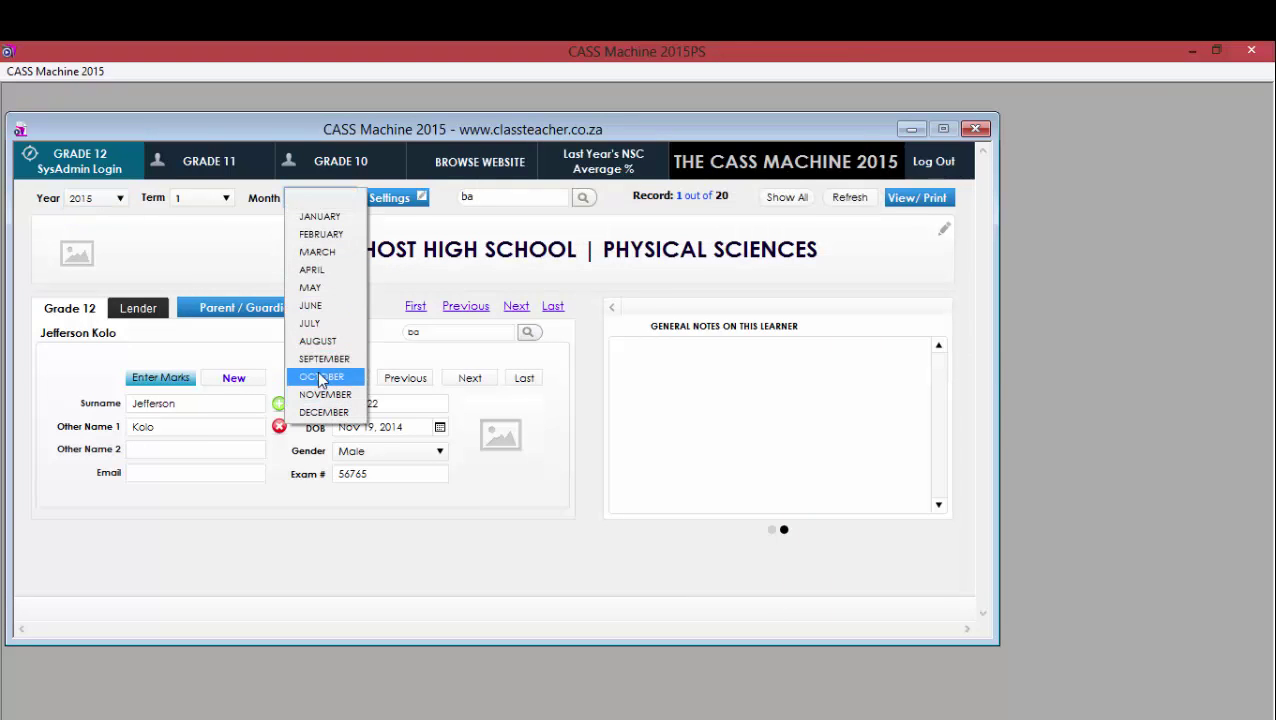
click(320, 215)
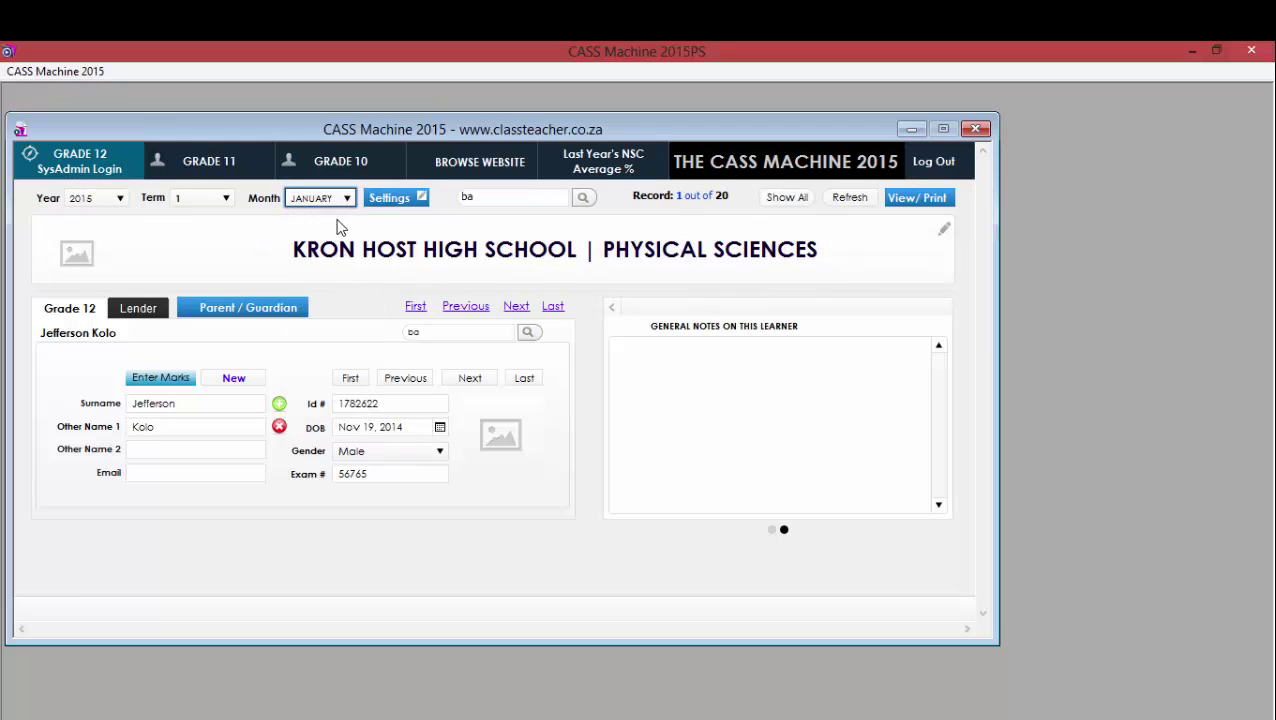
click(645, 461)
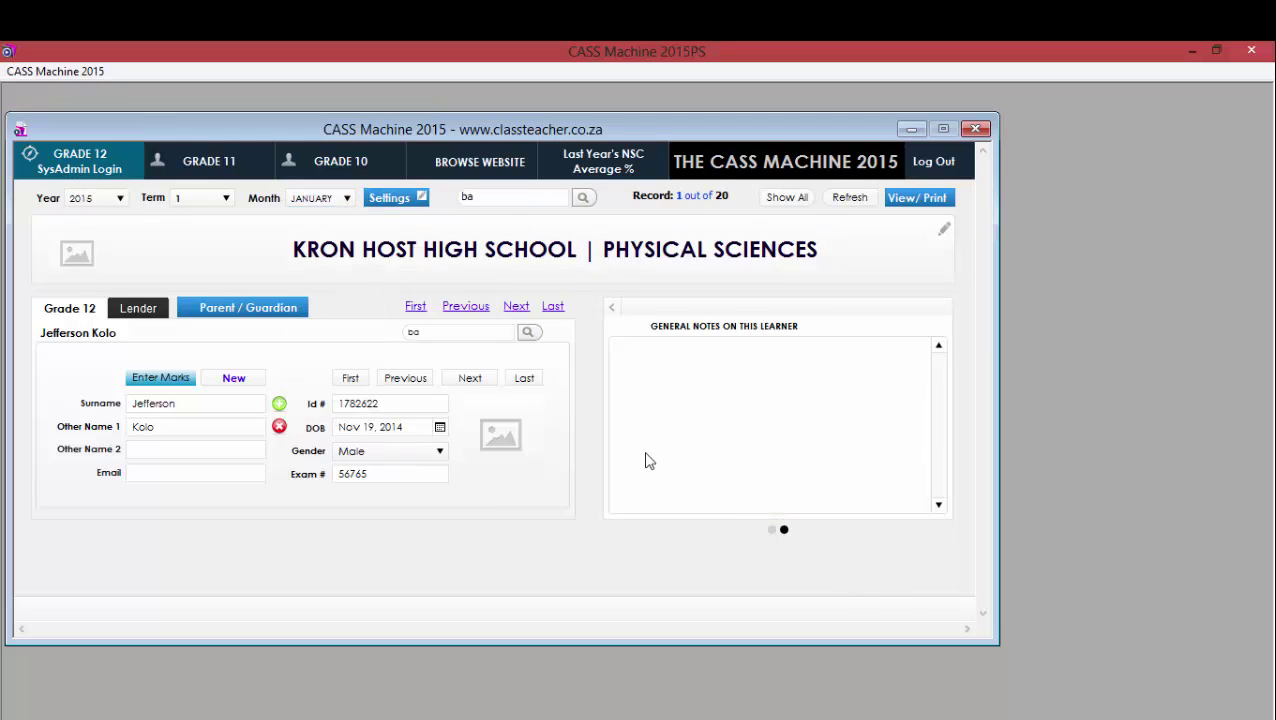
View the term options, keeping term 1, and look over the school header details.
click(212, 198)
click(207, 199)
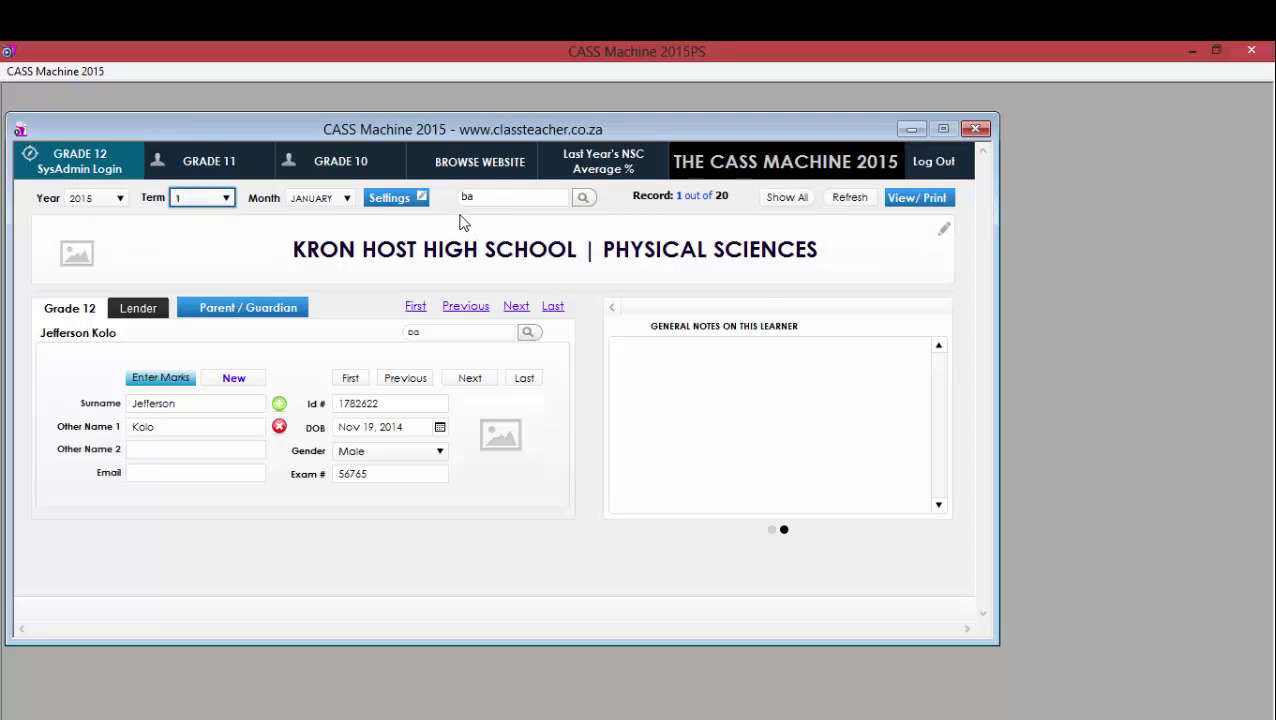
click(410, 248)
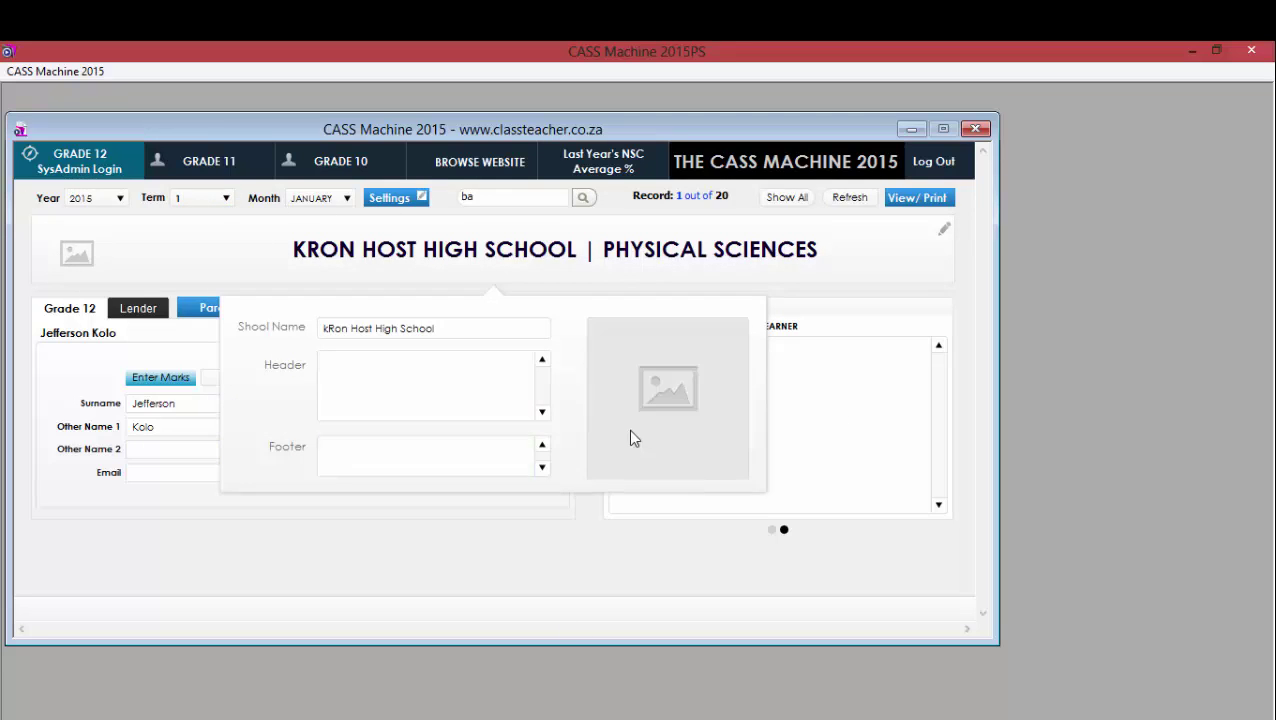
click(570, 542)
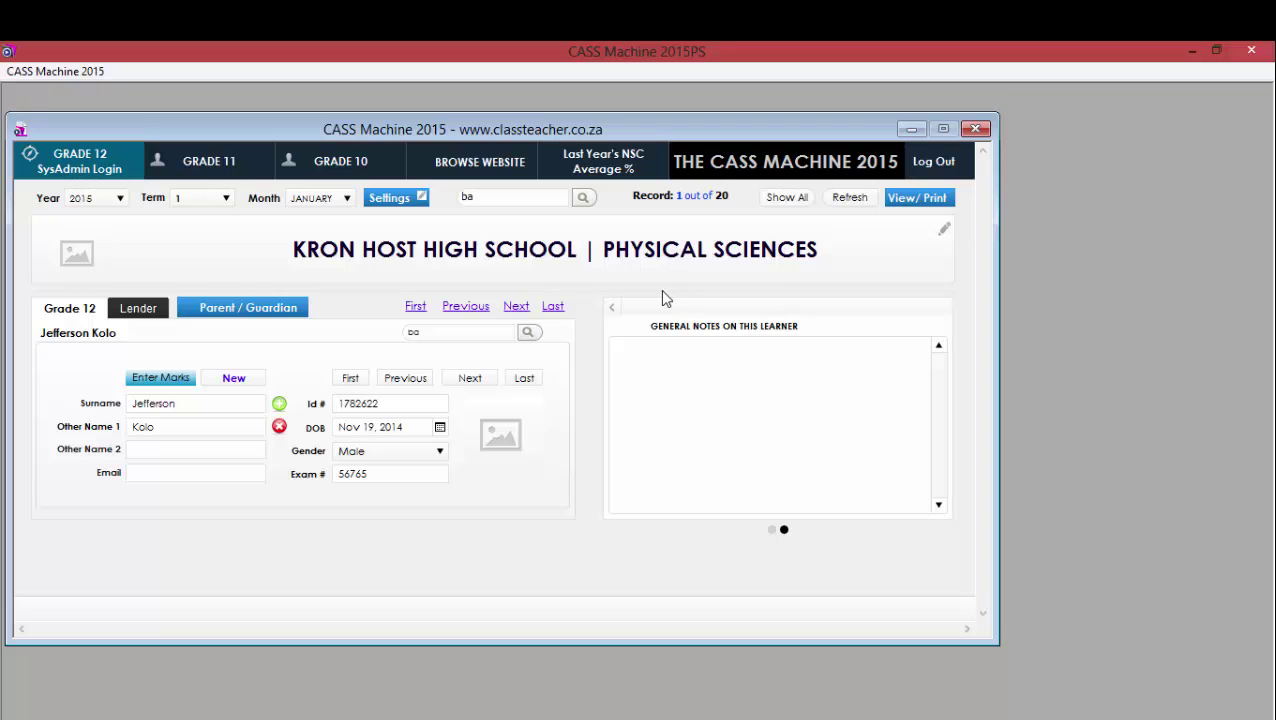
Move the records window nearer the centre of the workspace and view the Grade 11 password prompt.
drag(476, 120, 577, 107)
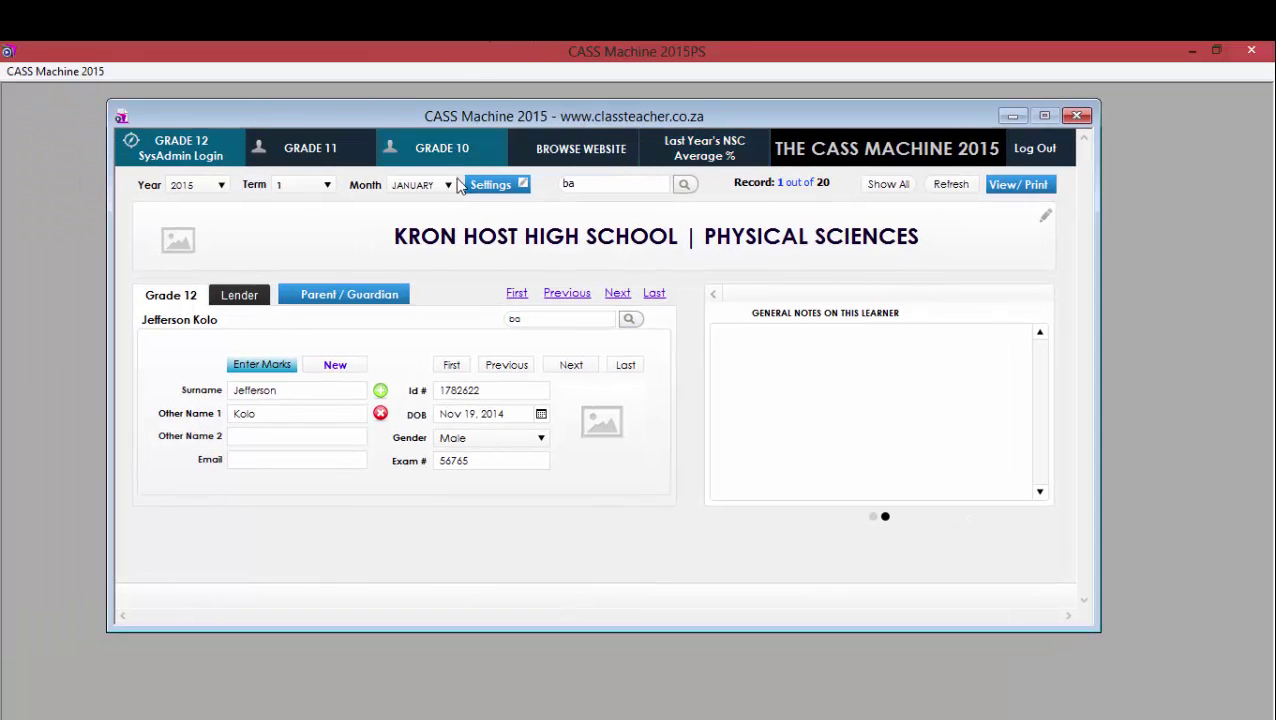
click(338, 149)
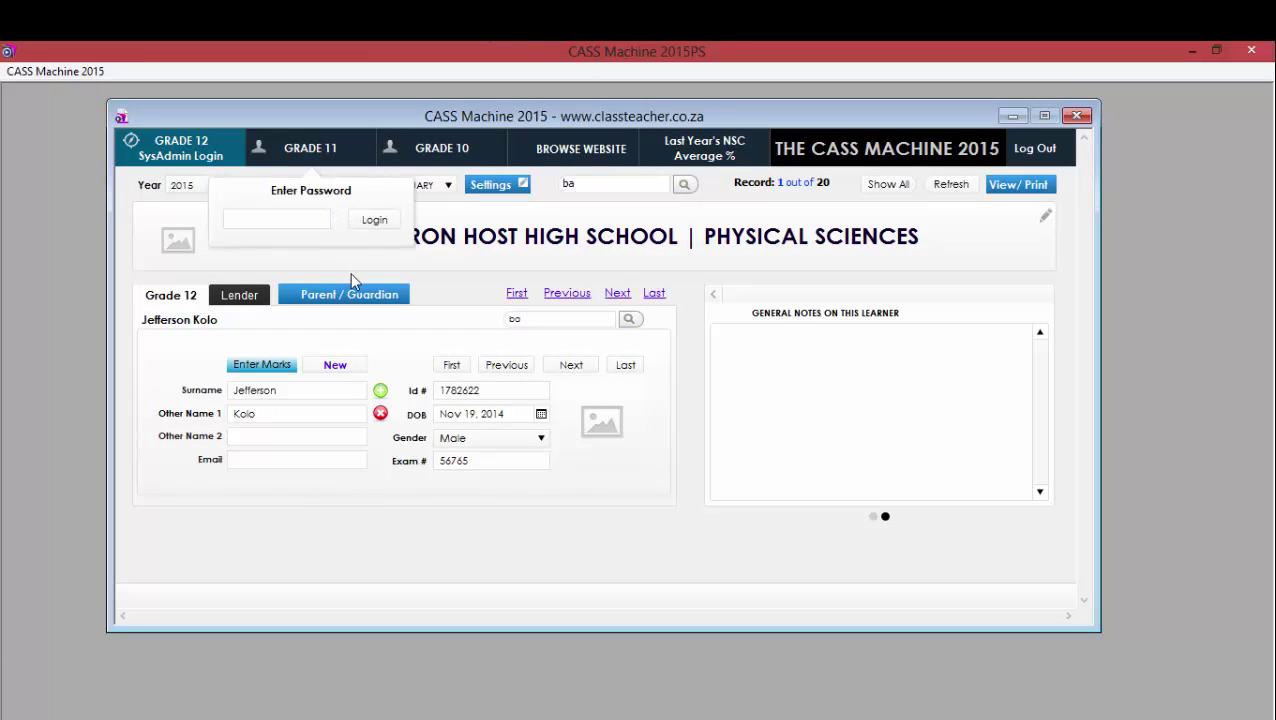
click(427, 566)
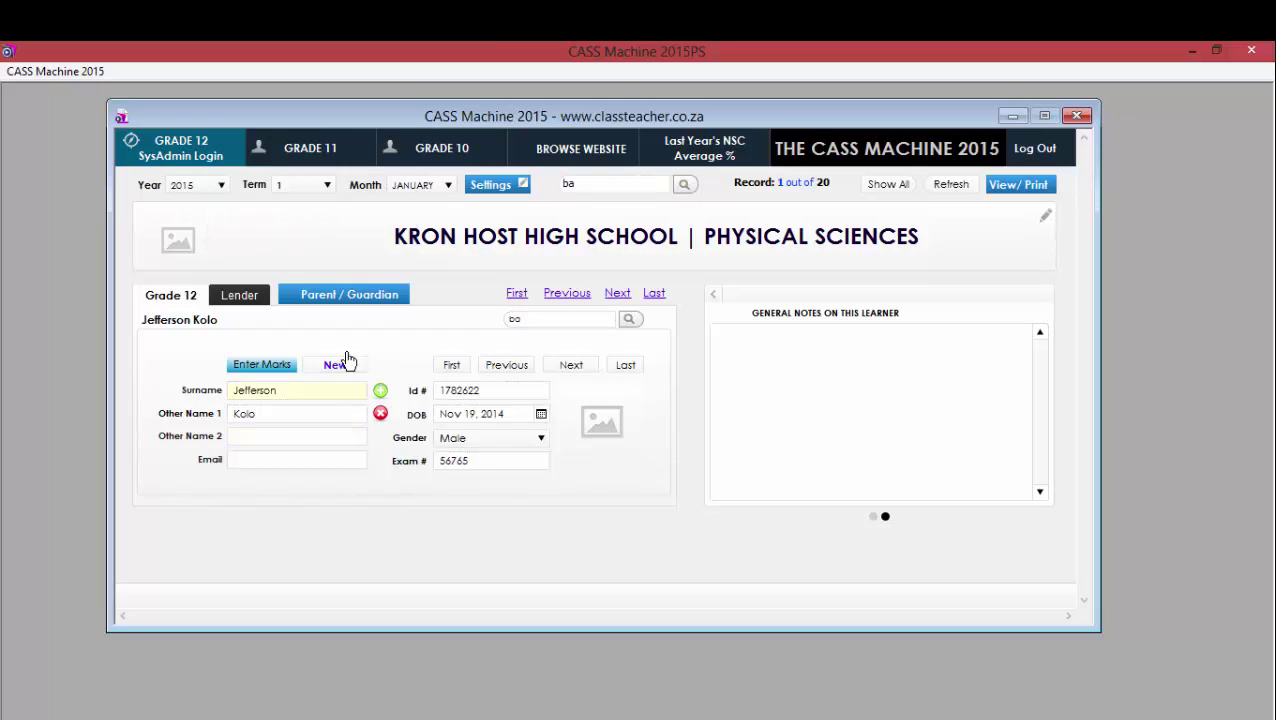
View the learner's parent/guardian details down to the end of the address, and show the learner's list of borrowed items.
click(355, 302)
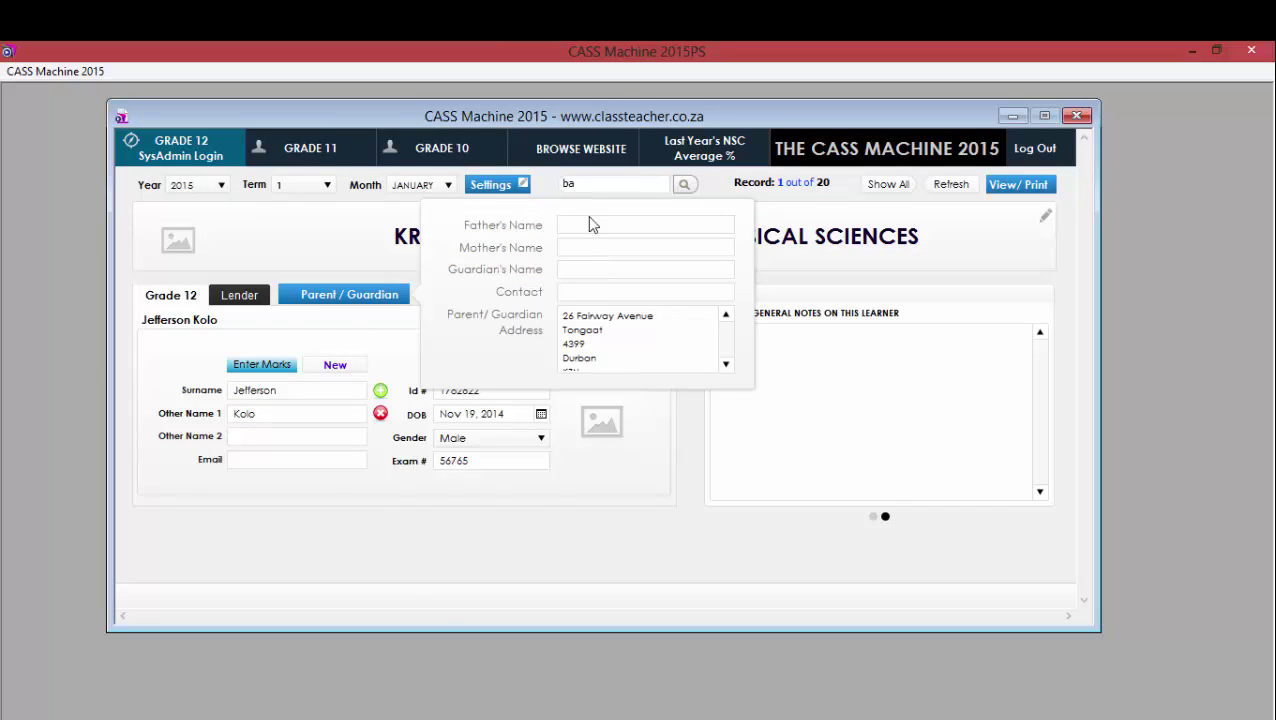
click(725, 364)
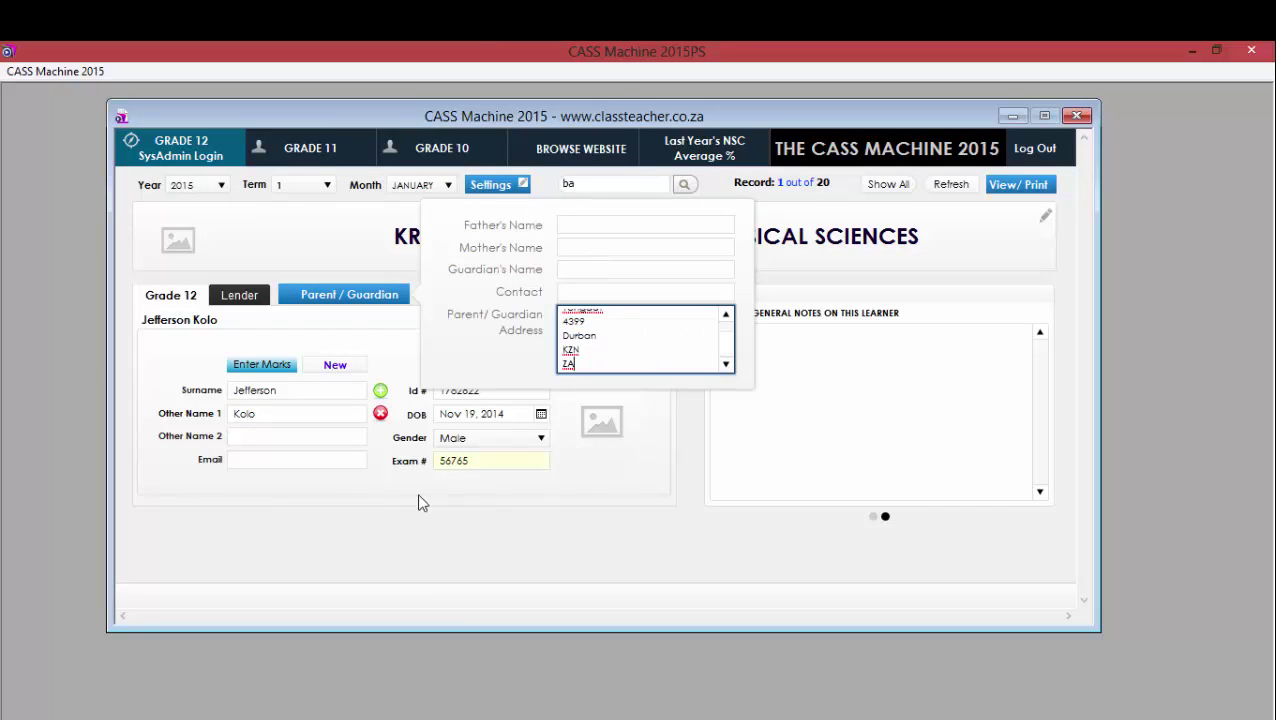
click(392, 552)
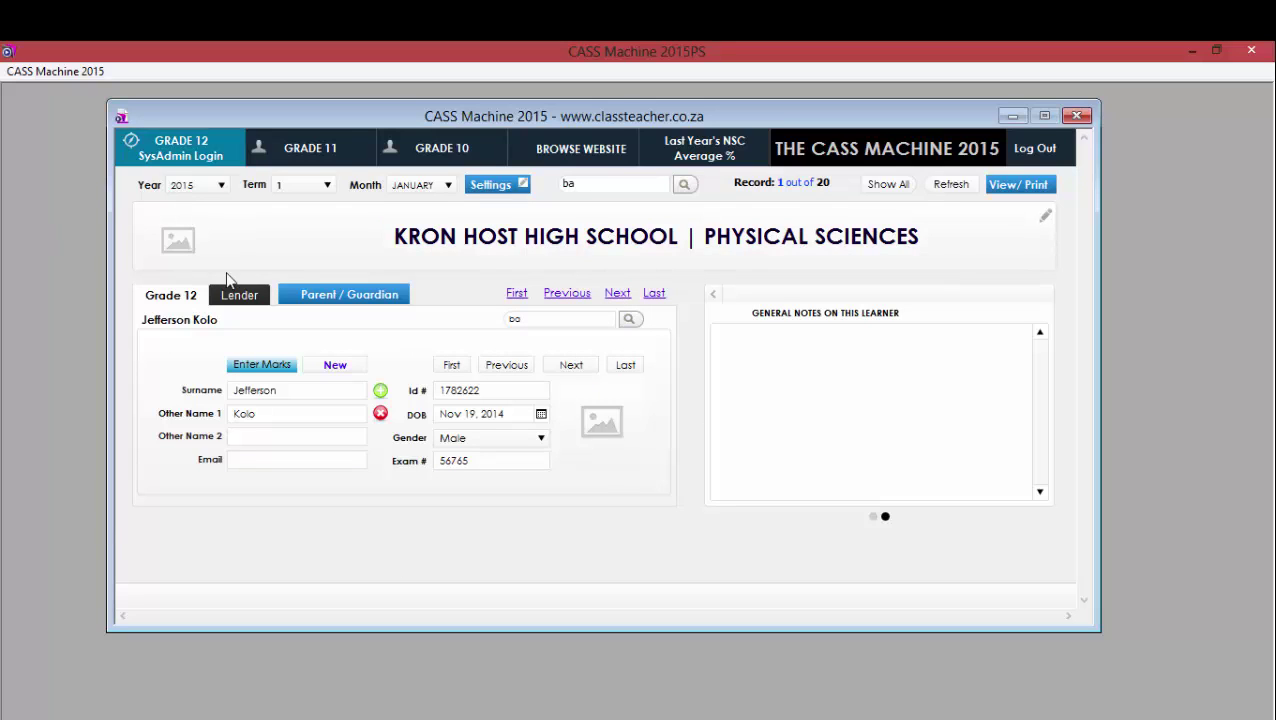
click(873, 517)
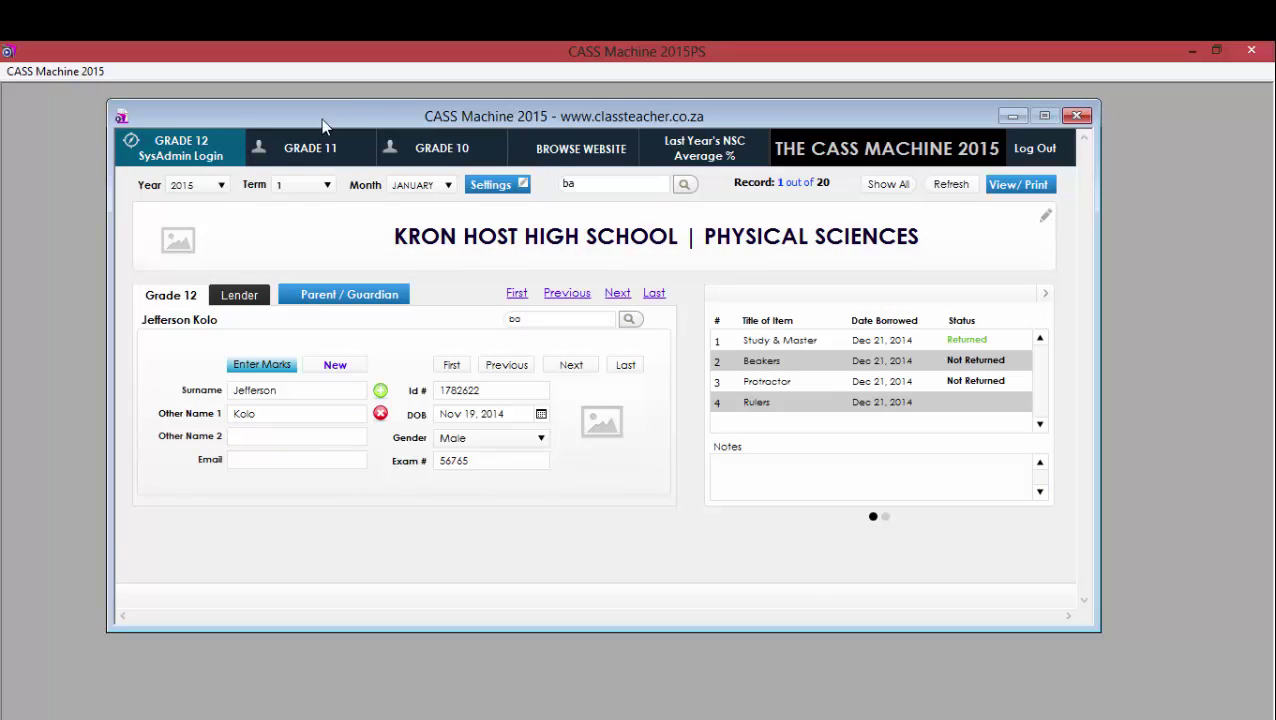
View the Grade 11 and Grade 10 password prompts without logging in, and dismiss them.
click(315, 146)
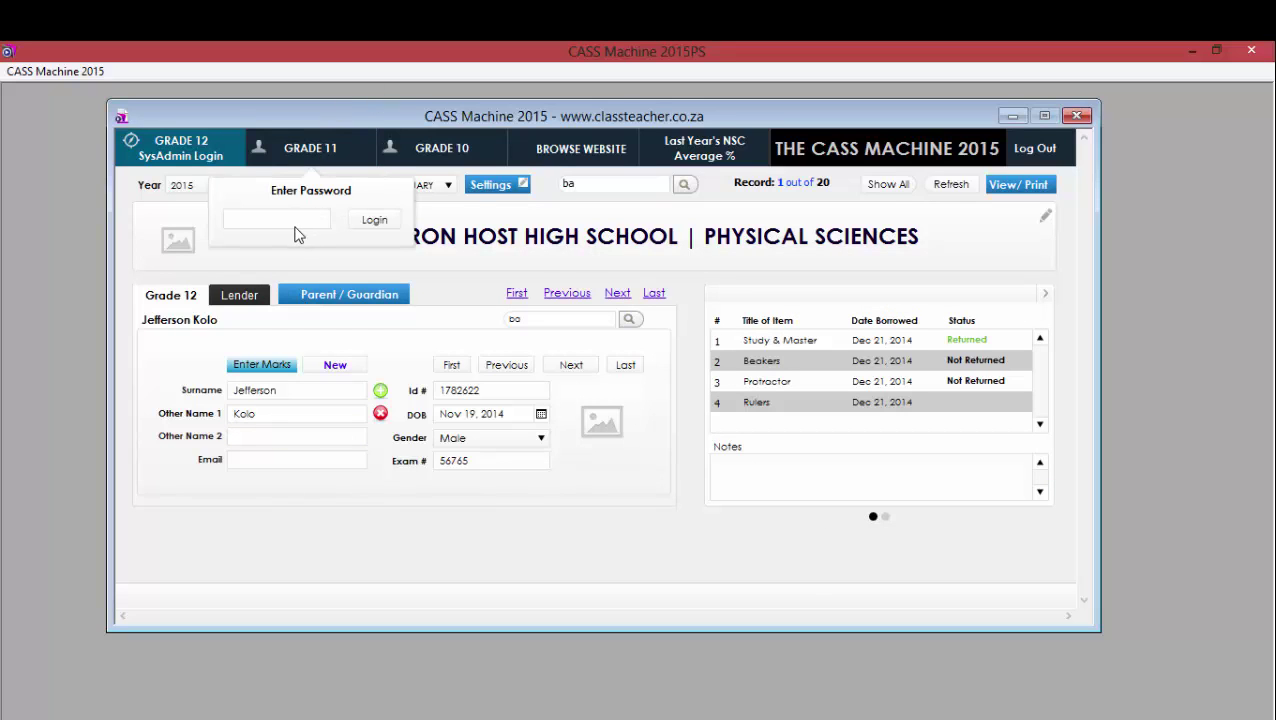
click(470, 158)
click(407, 217)
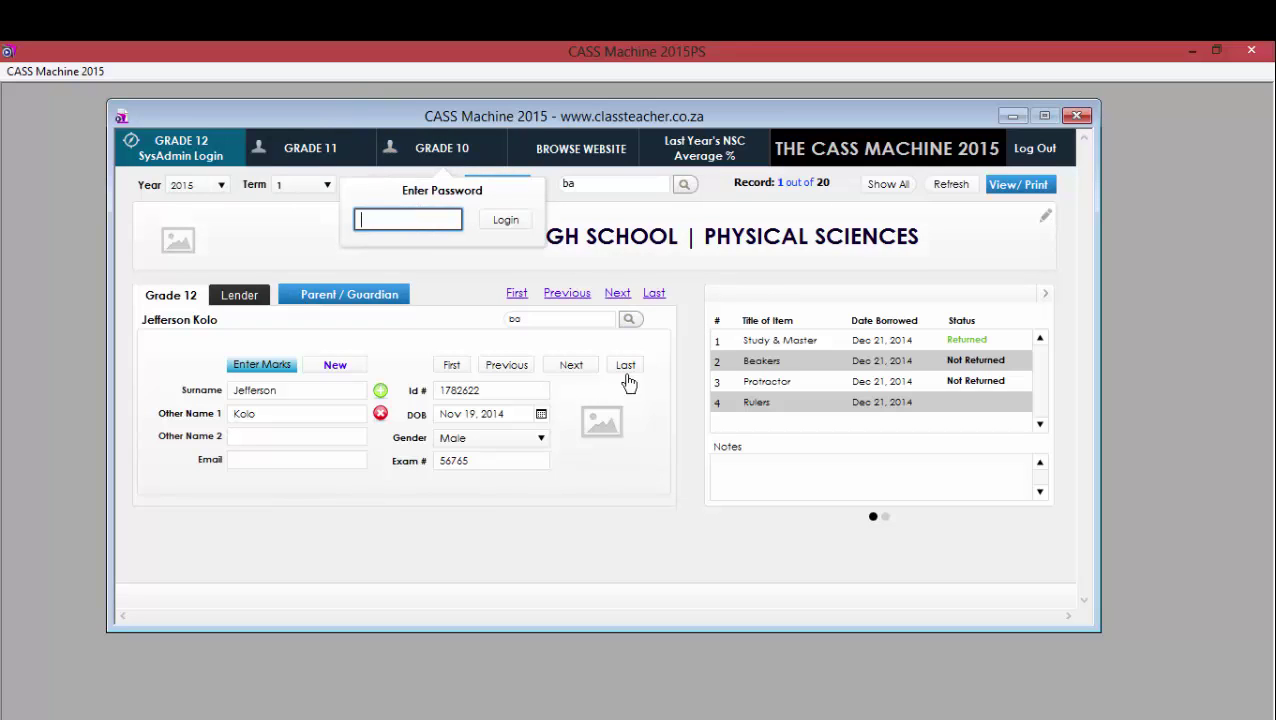
click(597, 538)
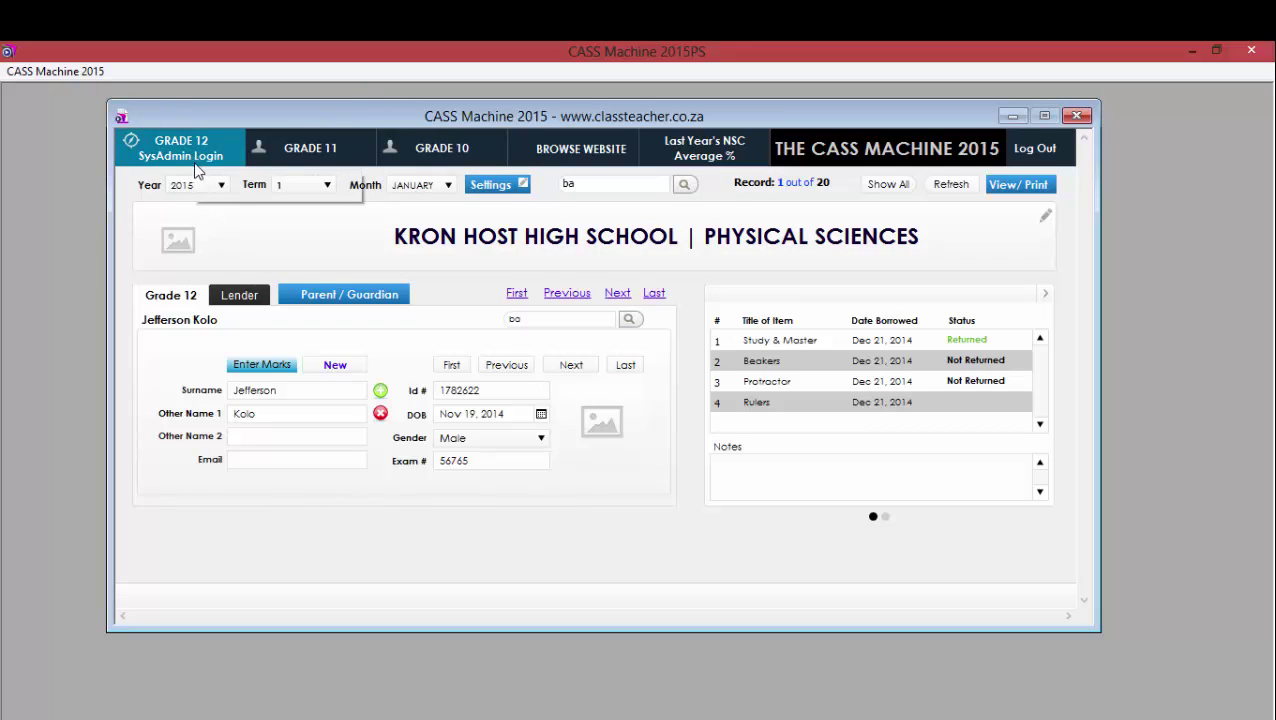
Reposition the records window and log in to the Grade 11 records with the Grade 11 password.
drag(262, 114, 462, 133)
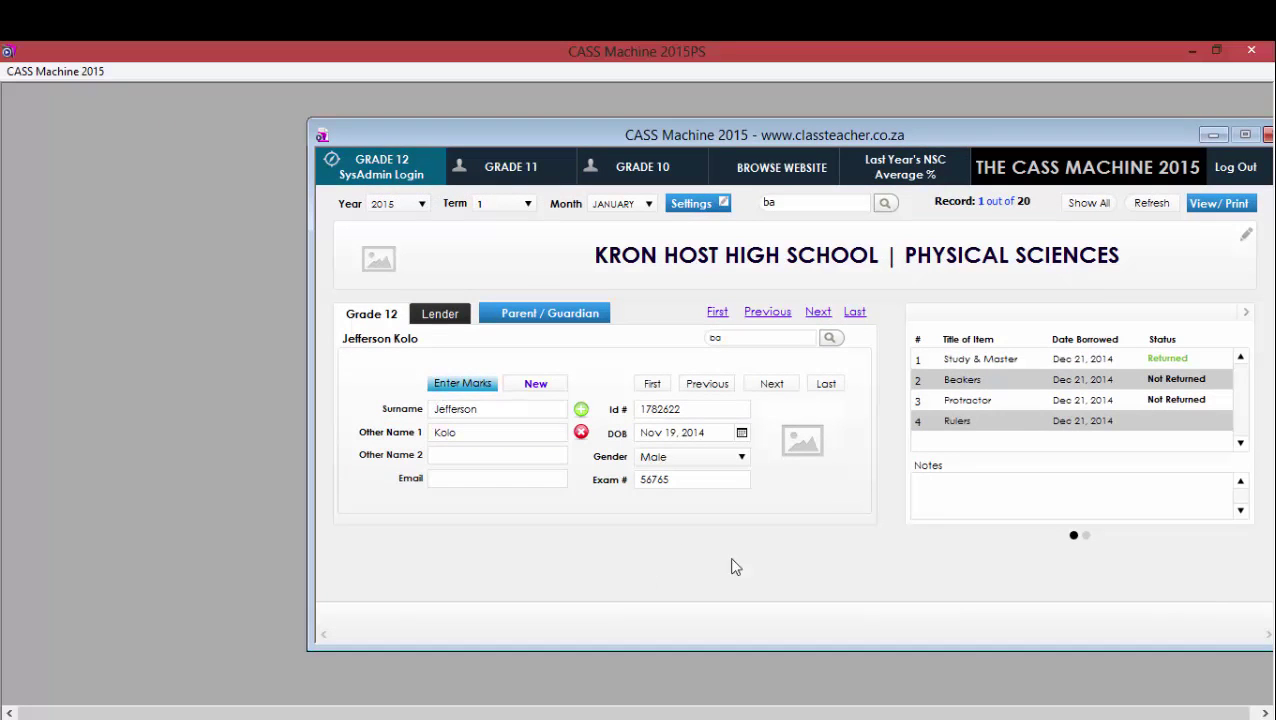
click(537, 180)
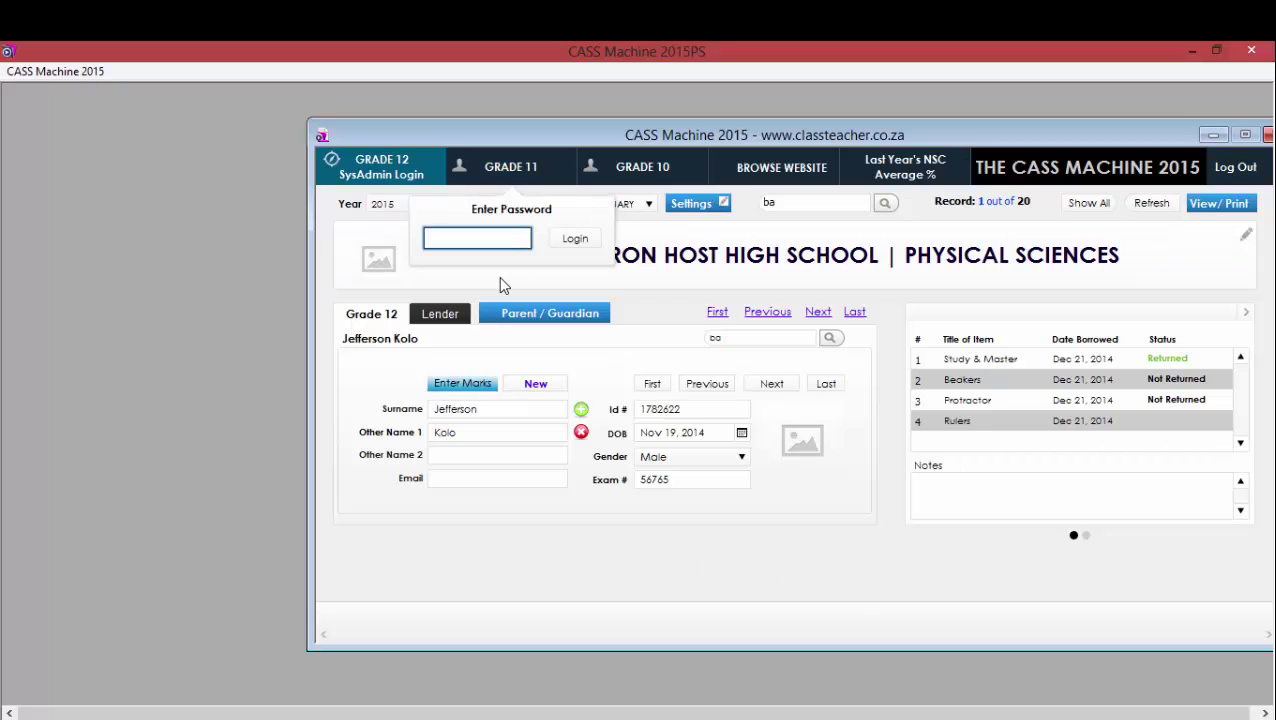
text(•••••••)
key(Return)
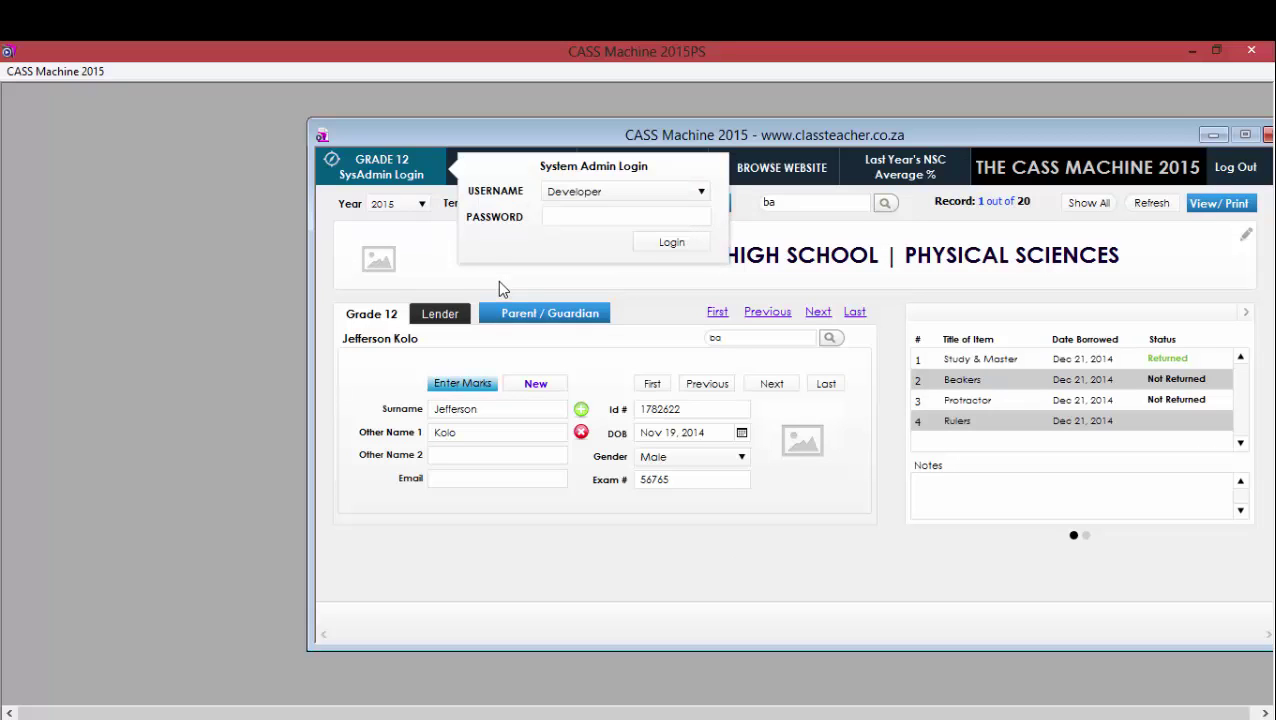
click(510, 167)
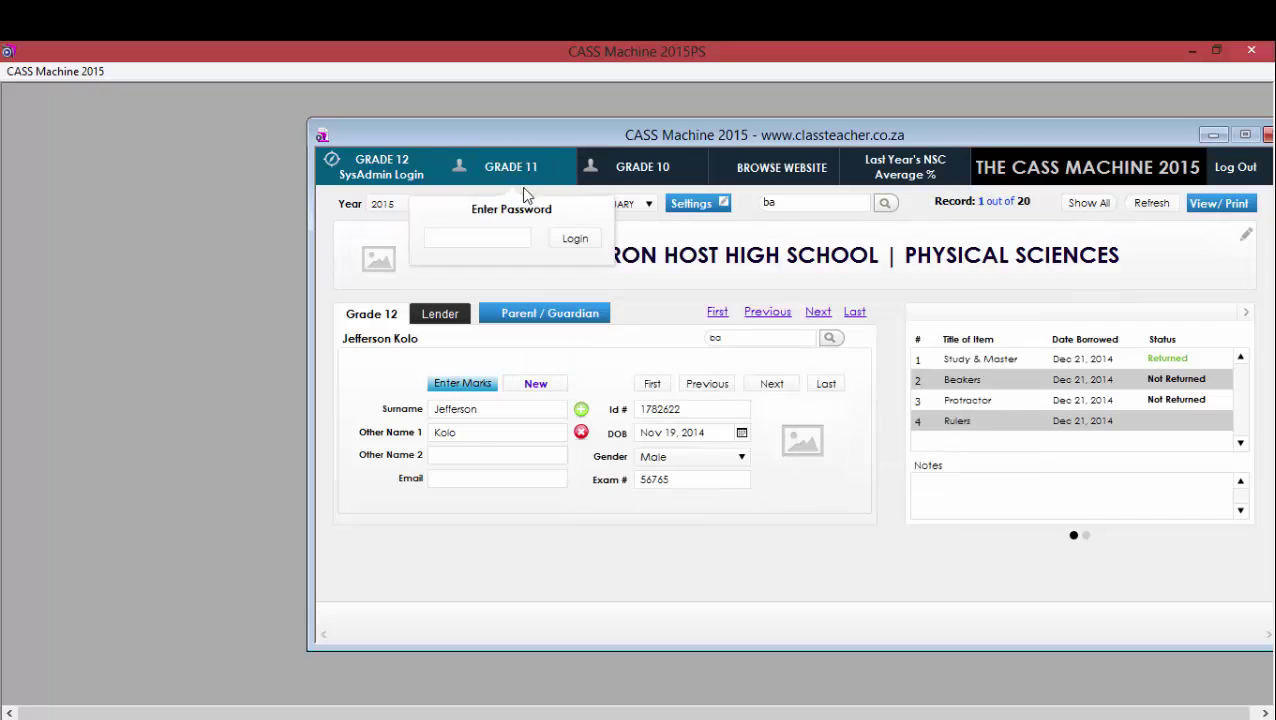
click(478, 245)
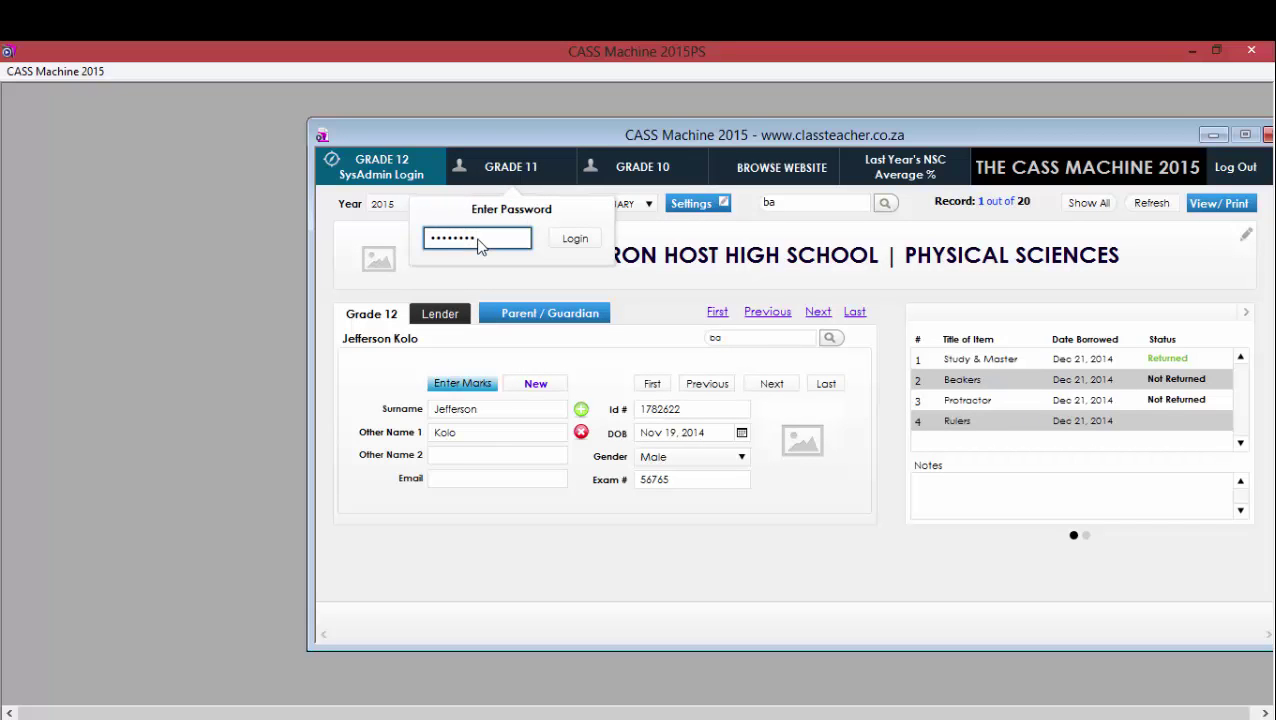
click(565, 244)
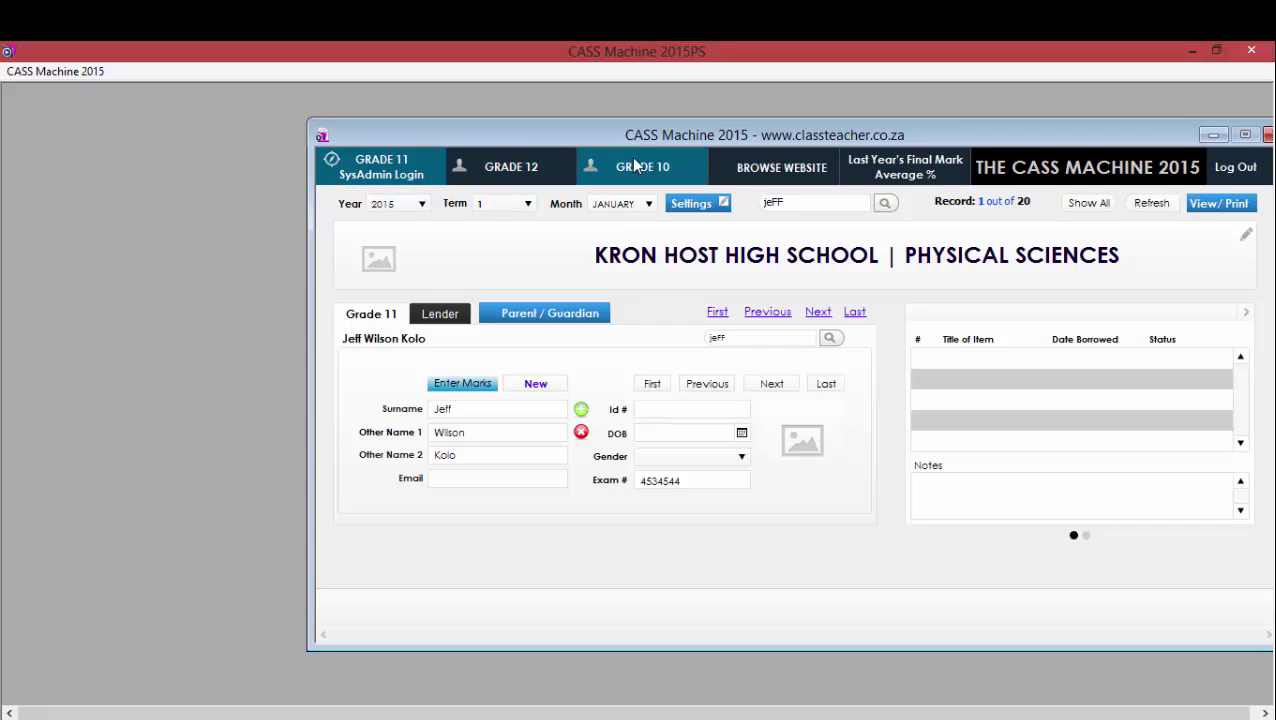
View the Grade 10 password prompt from the Grade 11 records and dismiss it without logging in.
click(564, 177)
click(630, 175)
click(767, 560)
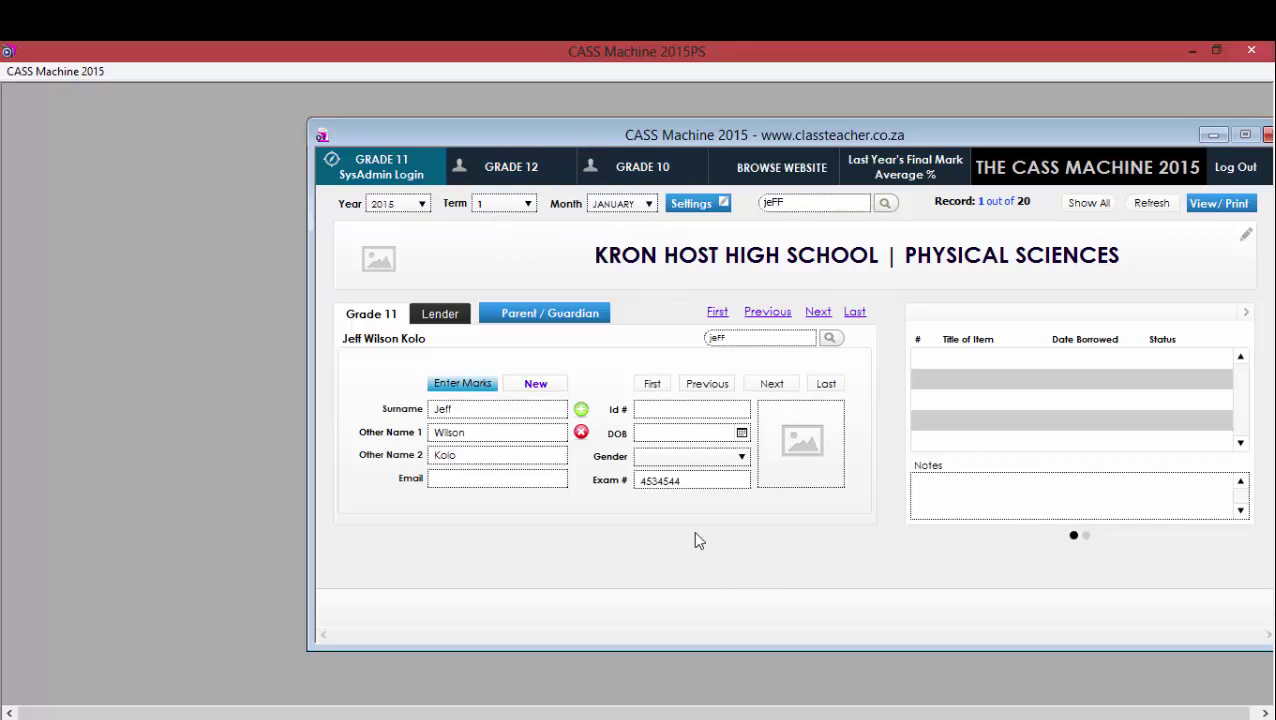
Log in as system admin with username G12 Educator and the account password, and reposition the records window and the Grade 12 Control Panel.
click(362, 183)
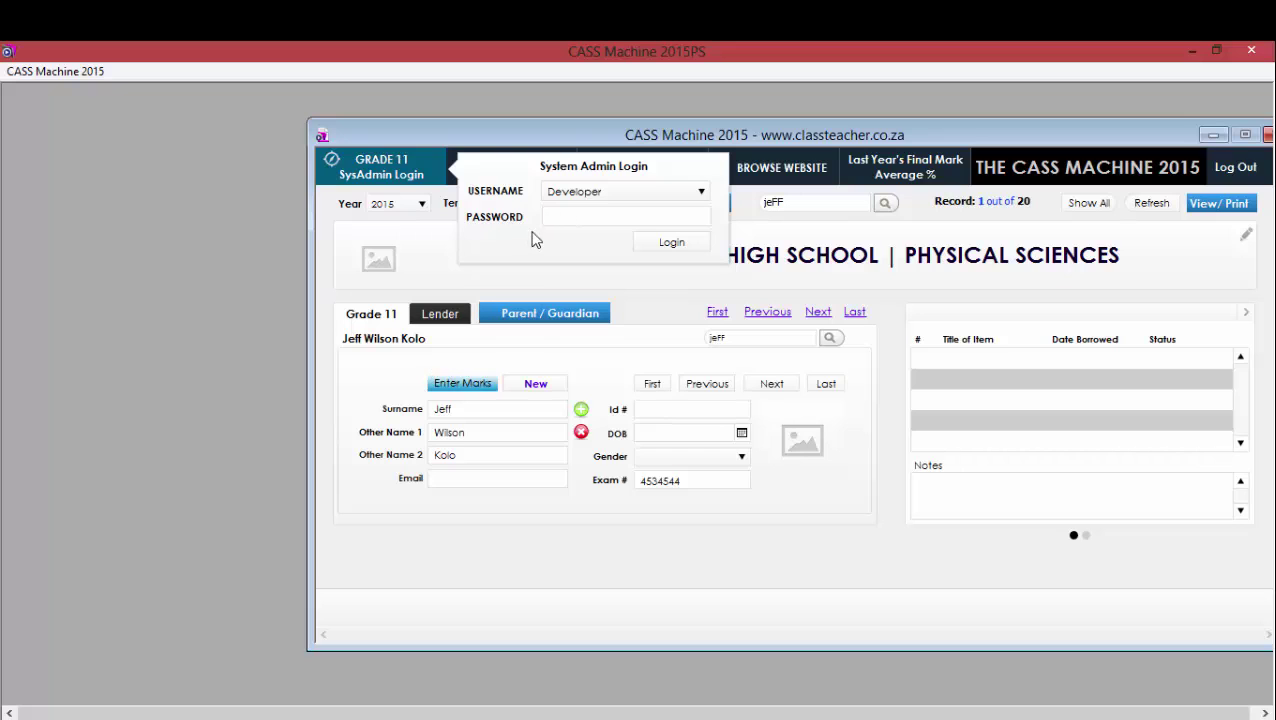
drag(567, 137, 410, 111)
click(437, 172)
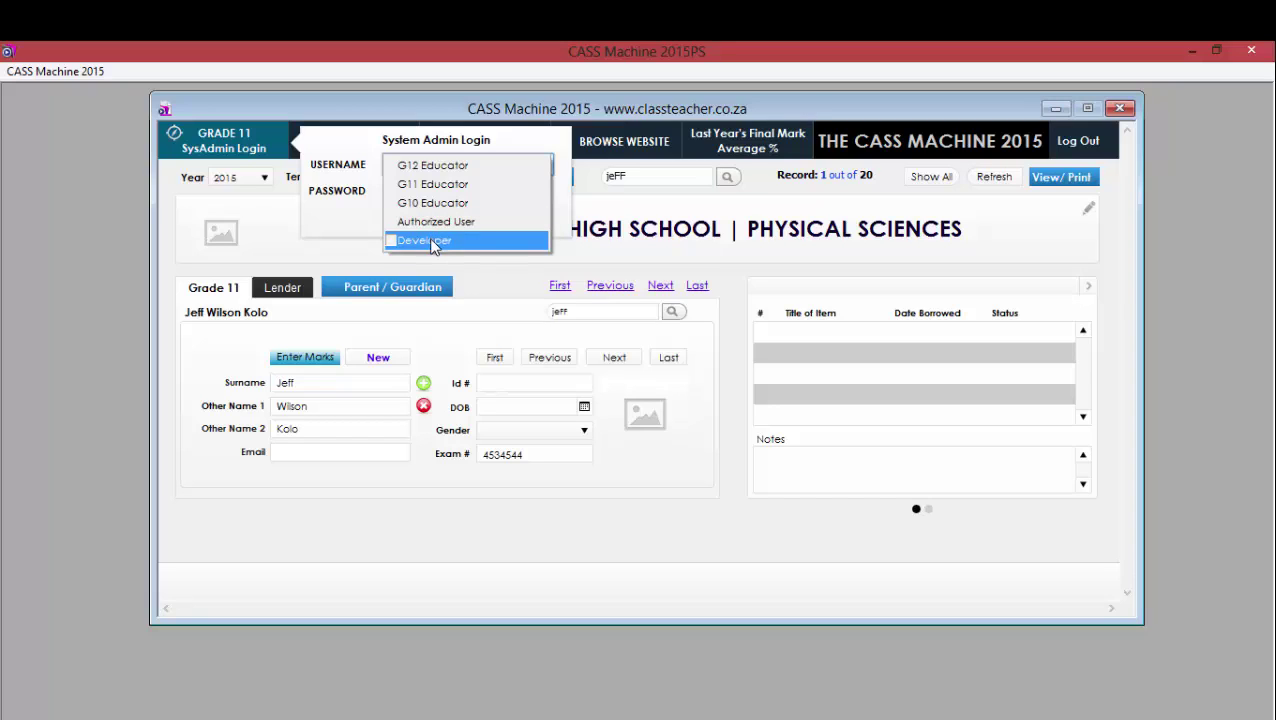
click(391, 240)
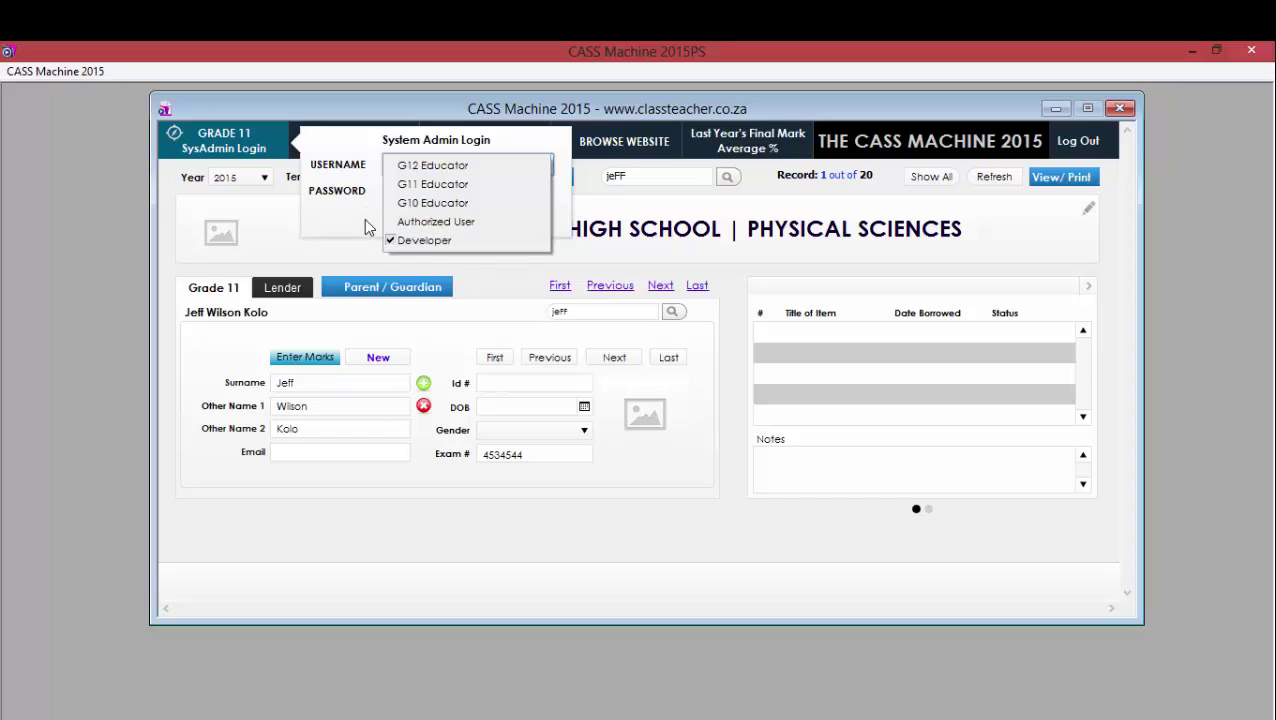
click(432, 168)
click(426, 194)
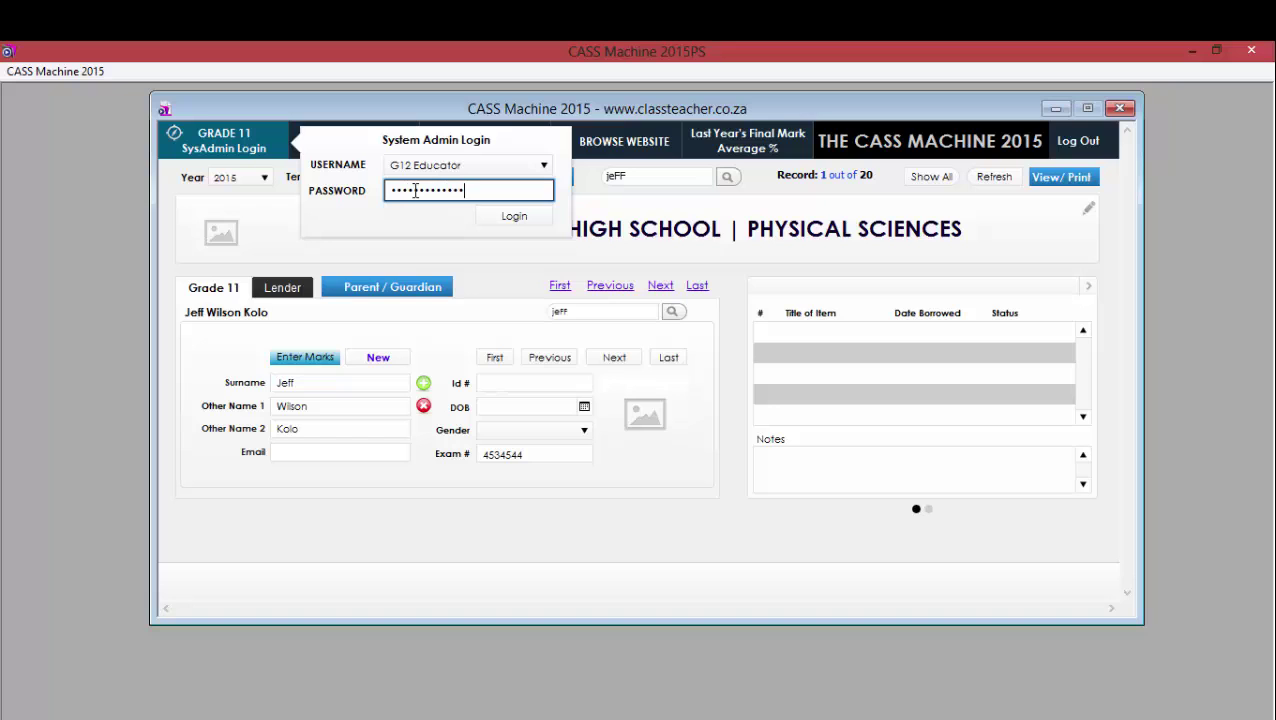
click(516, 218)
drag(447, 245, 579, 164)
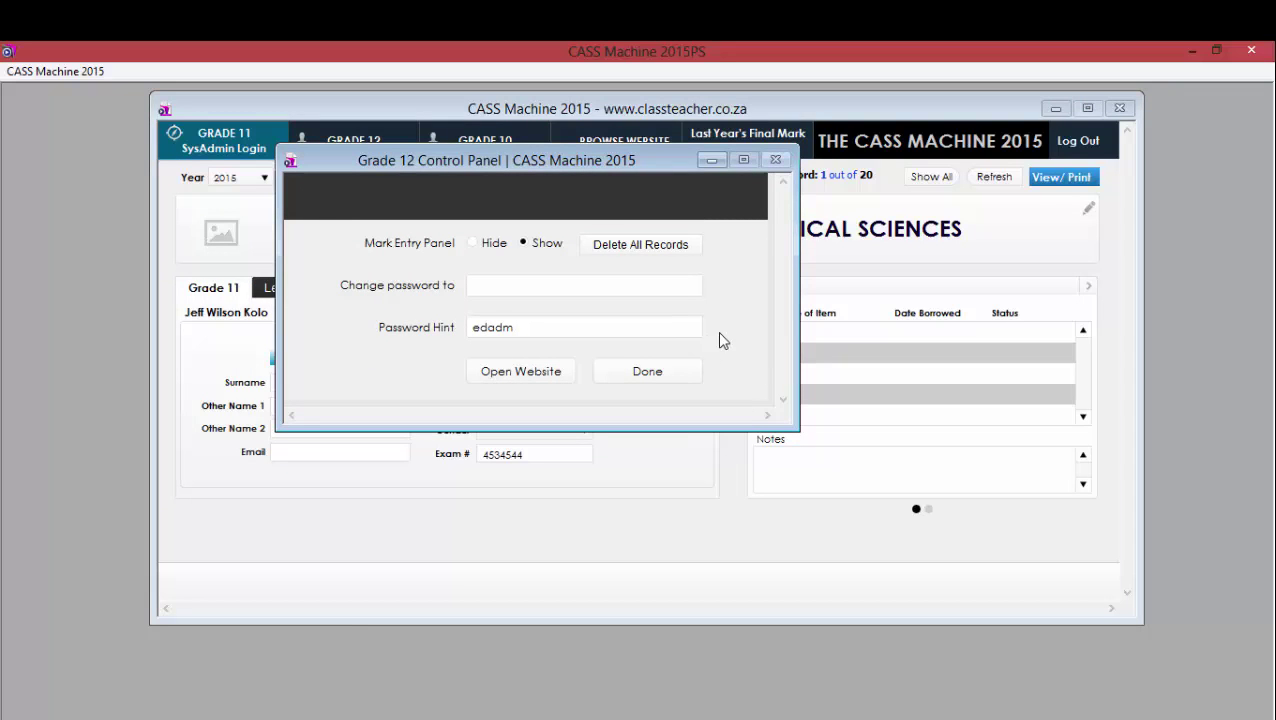
drag(449, 168, 342, 142)
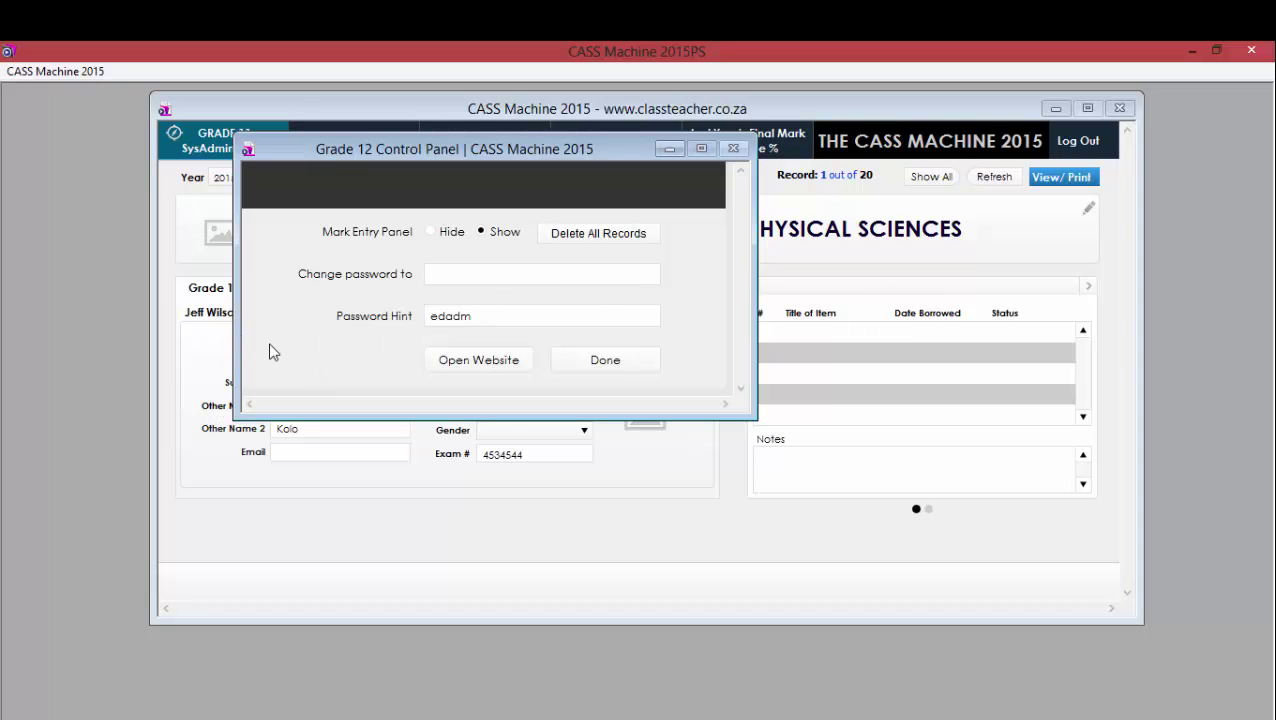
Inspect the password hint and the new-password field in the Grade 12 Control Panel without changing them.
click(482, 324)
click(475, 315)
click(467, 278)
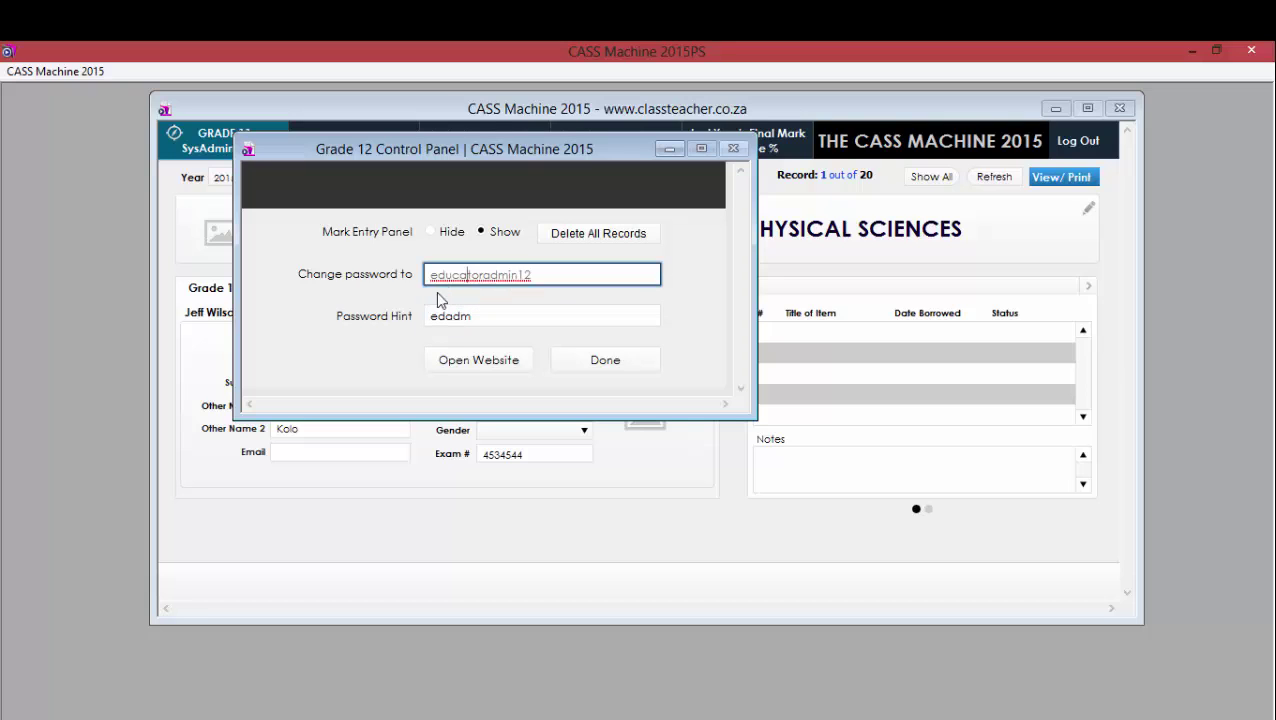
View the warning for deleting all Grade 12 records, and cancel without deleting anything.
click(586, 248)
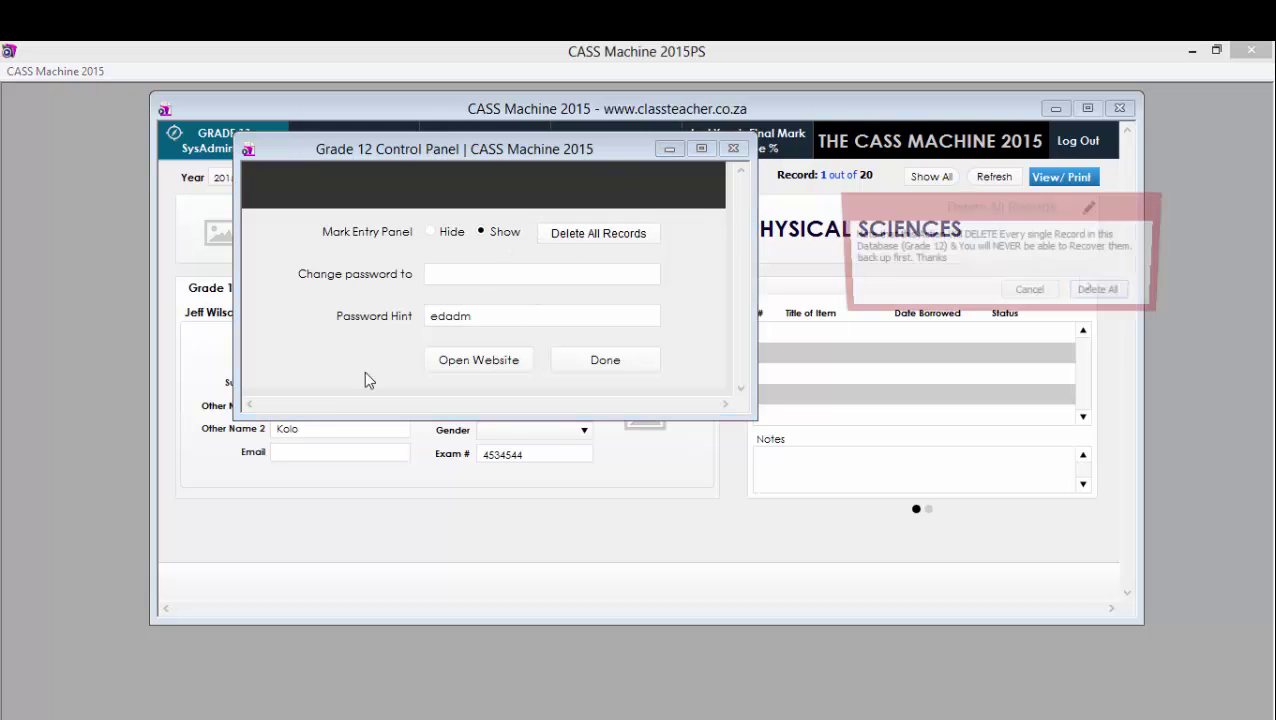
drag(936, 212, 420, 251)
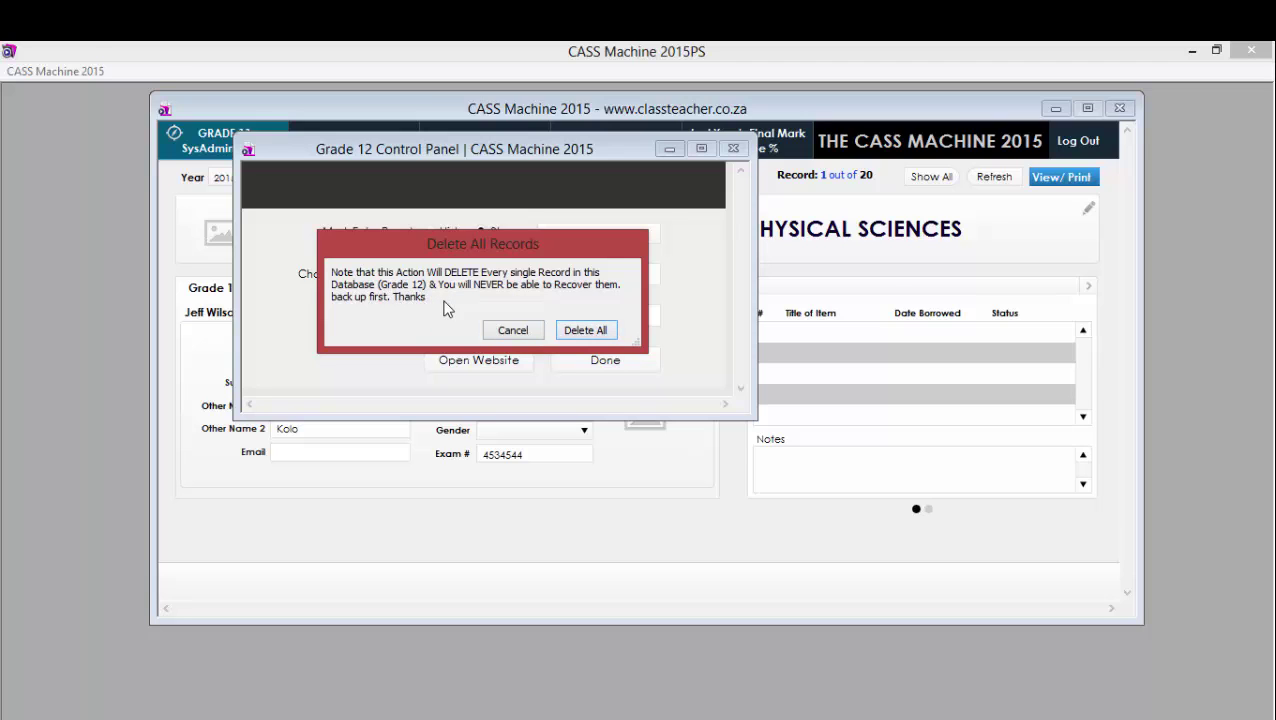
click(513, 331)
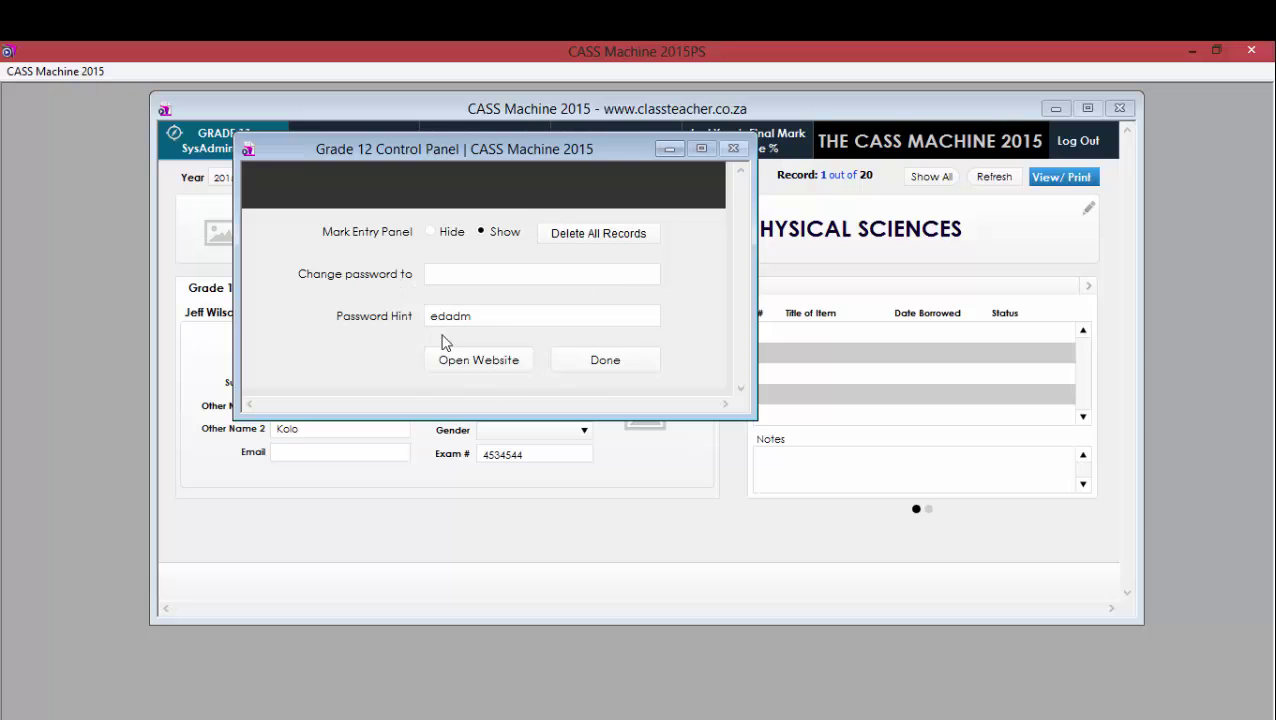
click(588, 241)
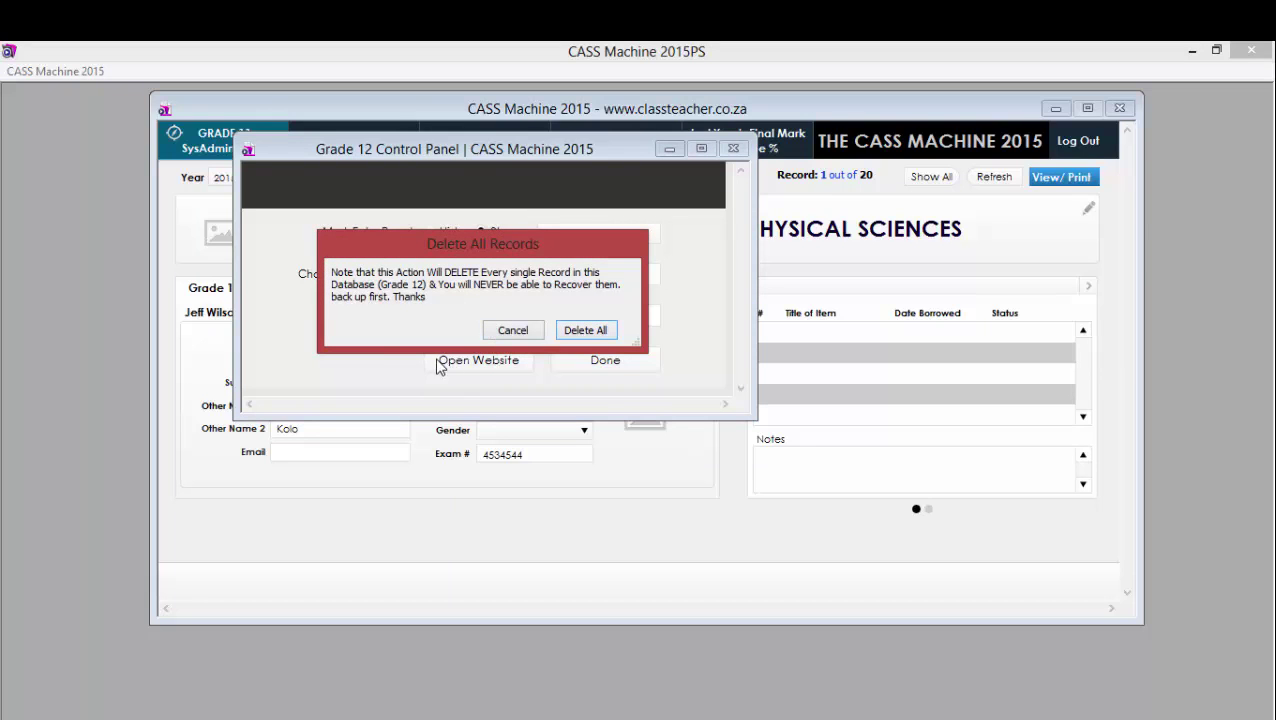
click(495, 330)
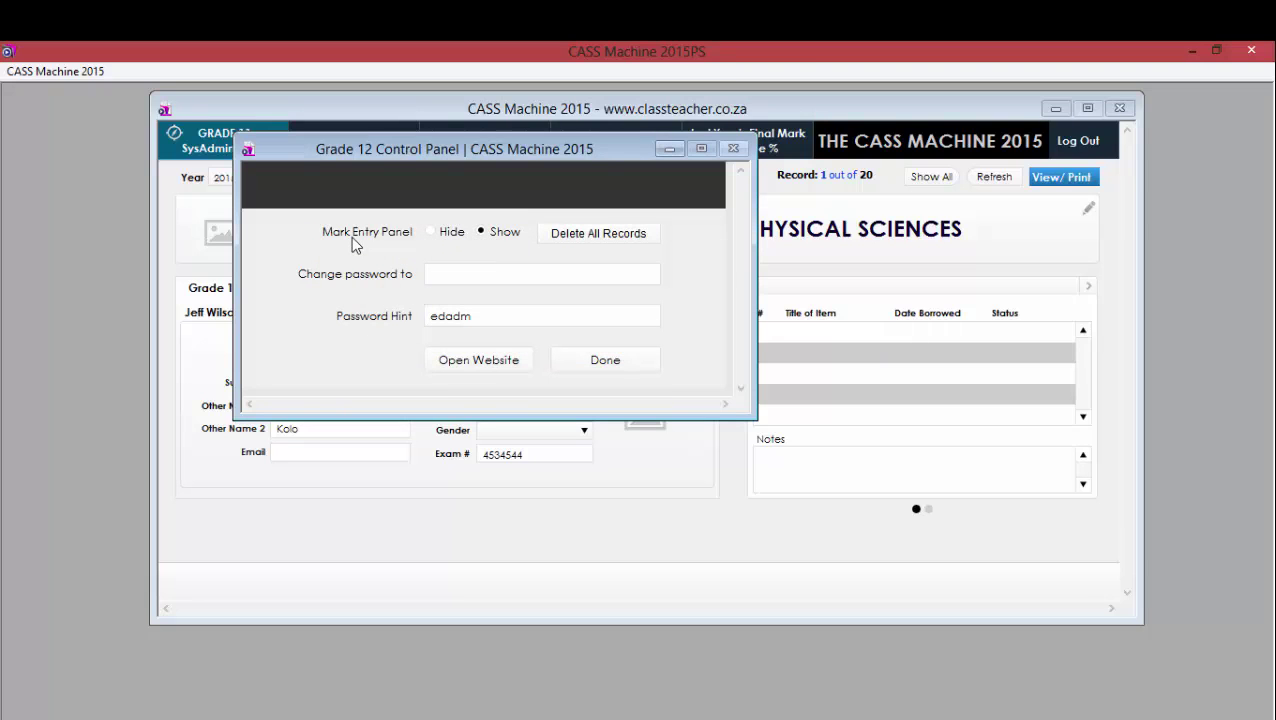
Set the Grade 12 Mark Entry Panel to Hide, finish the control panel settings and accept the confirmation.
click(431, 237)
click(612, 365)
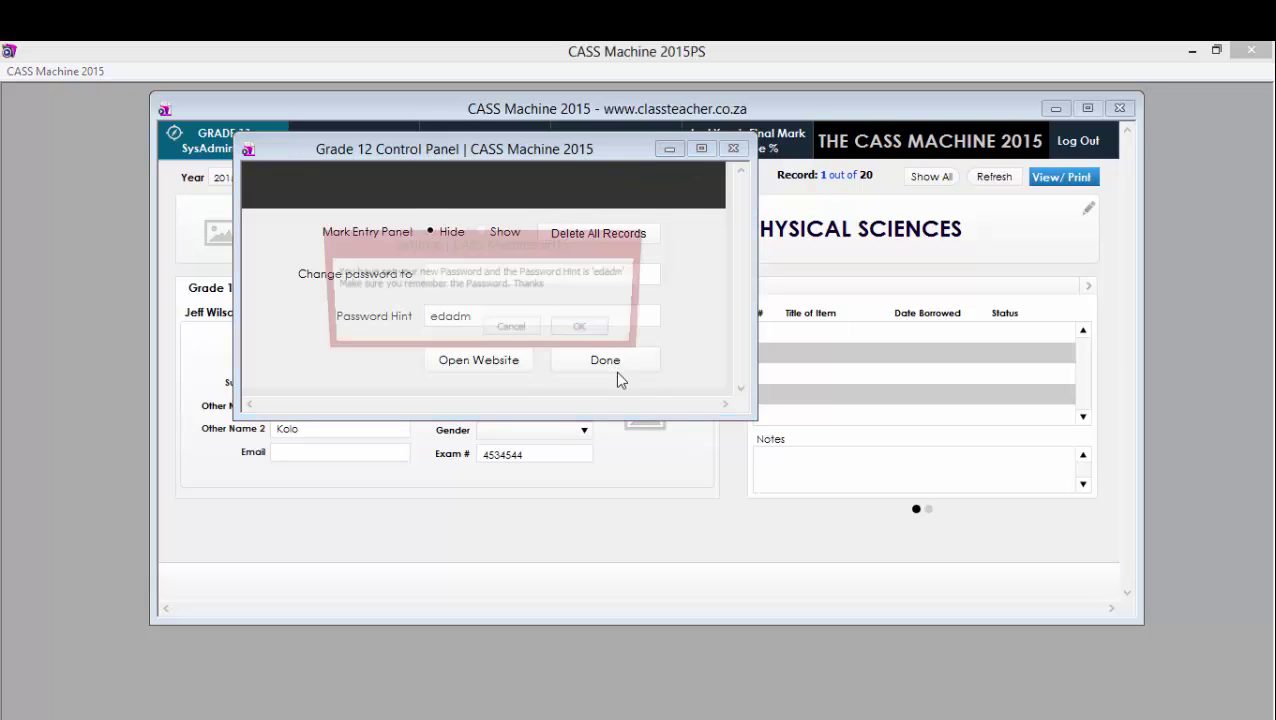
click(579, 328)
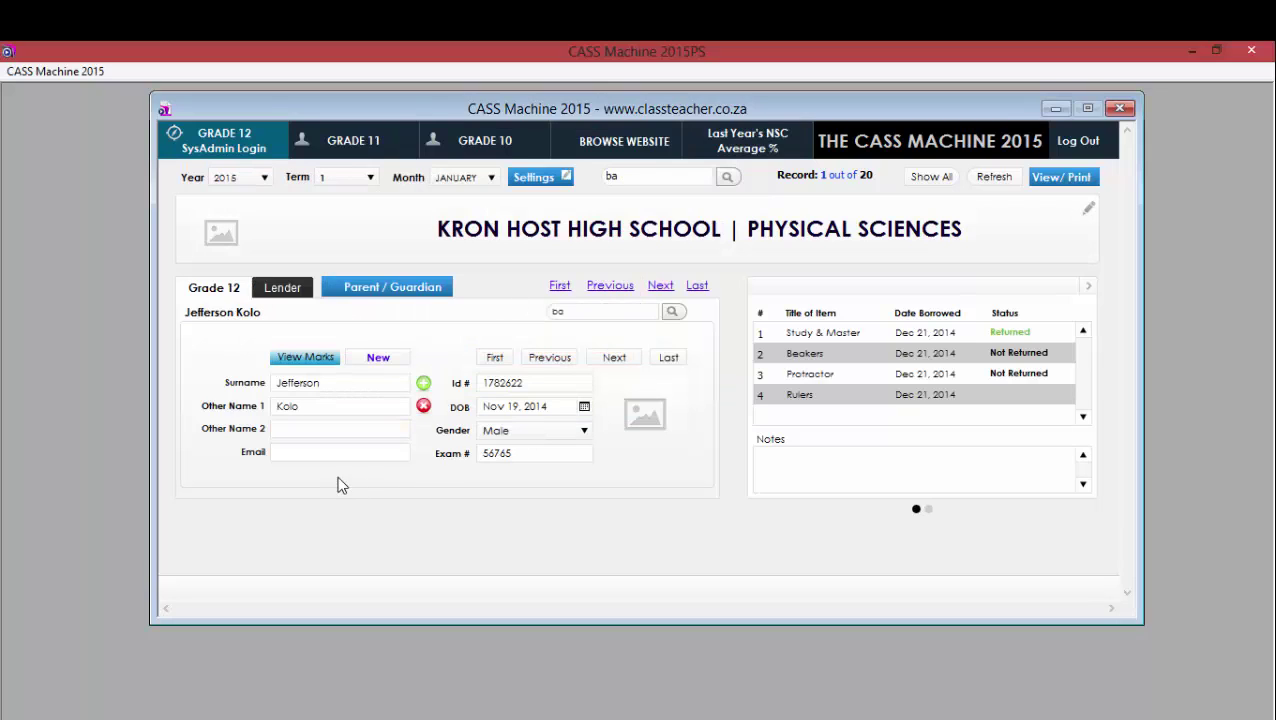
Look over the Grade 12 report choices offered for viewing marks, keeping G12 Class List, and dismiss the chooser.
click(312, 358)
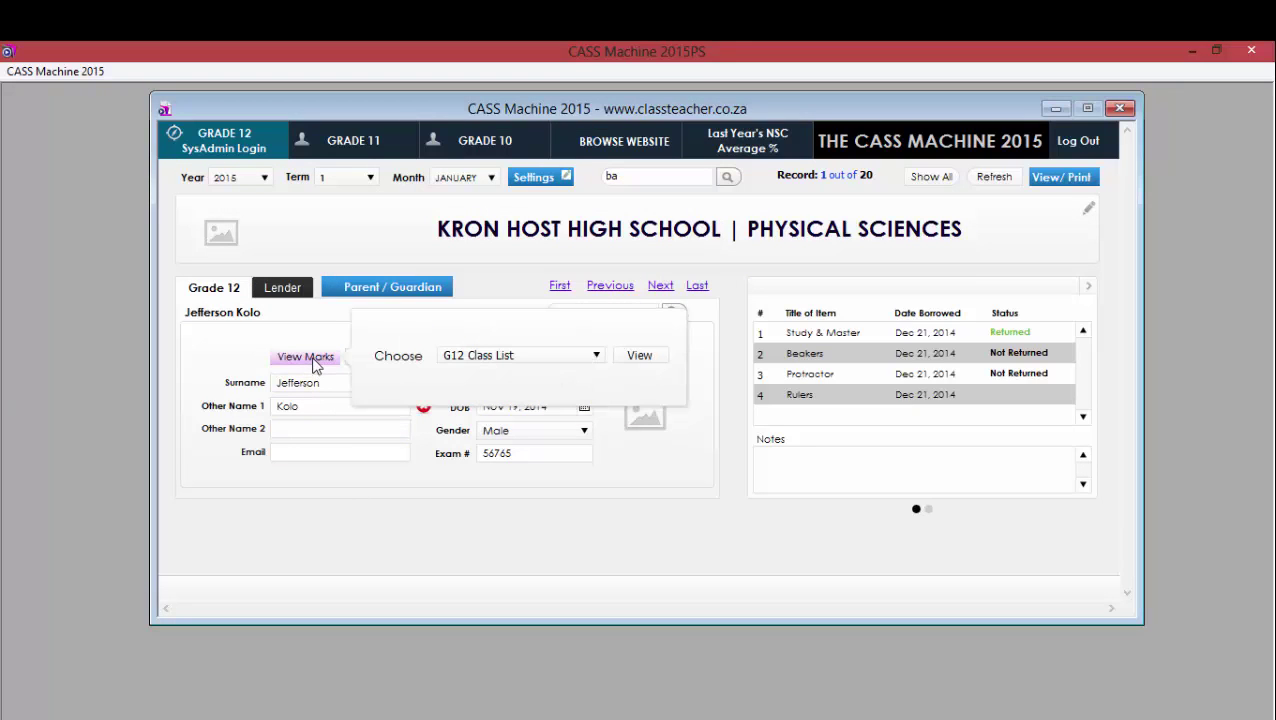
click(236, 358)
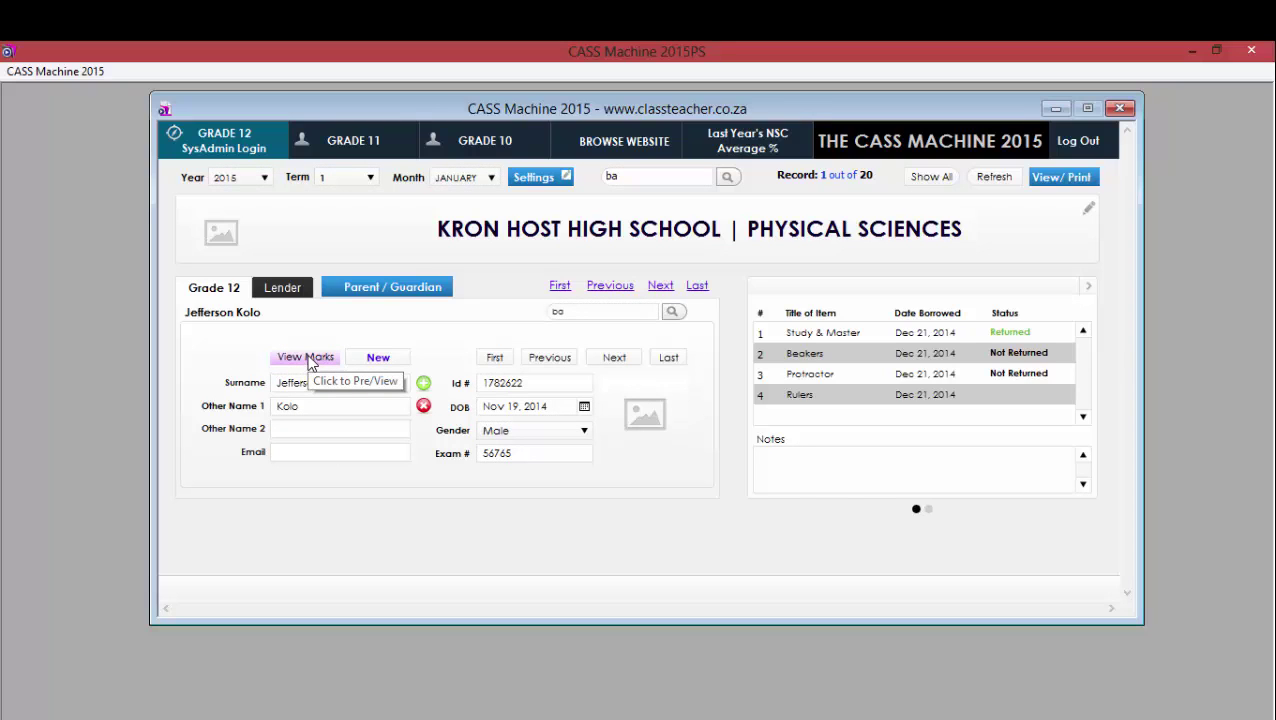
click(310, 360)
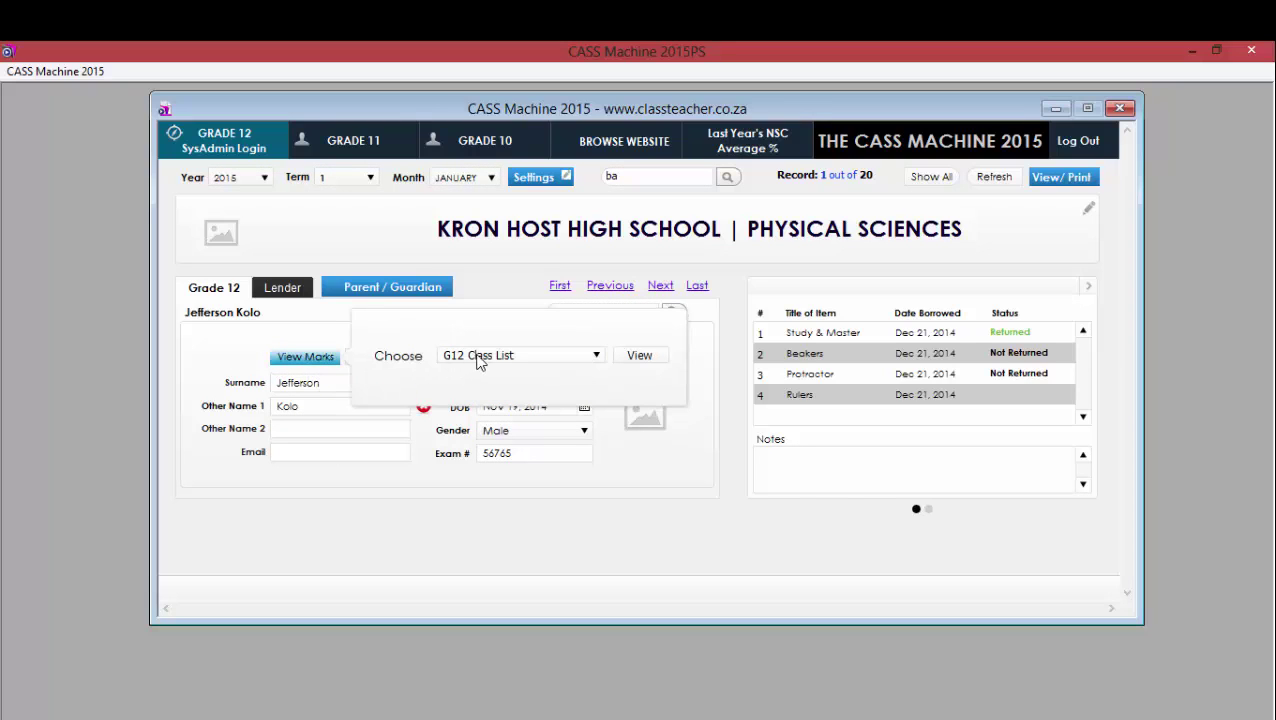
click(523, 355)
click(528, 328)
click(522, 354)
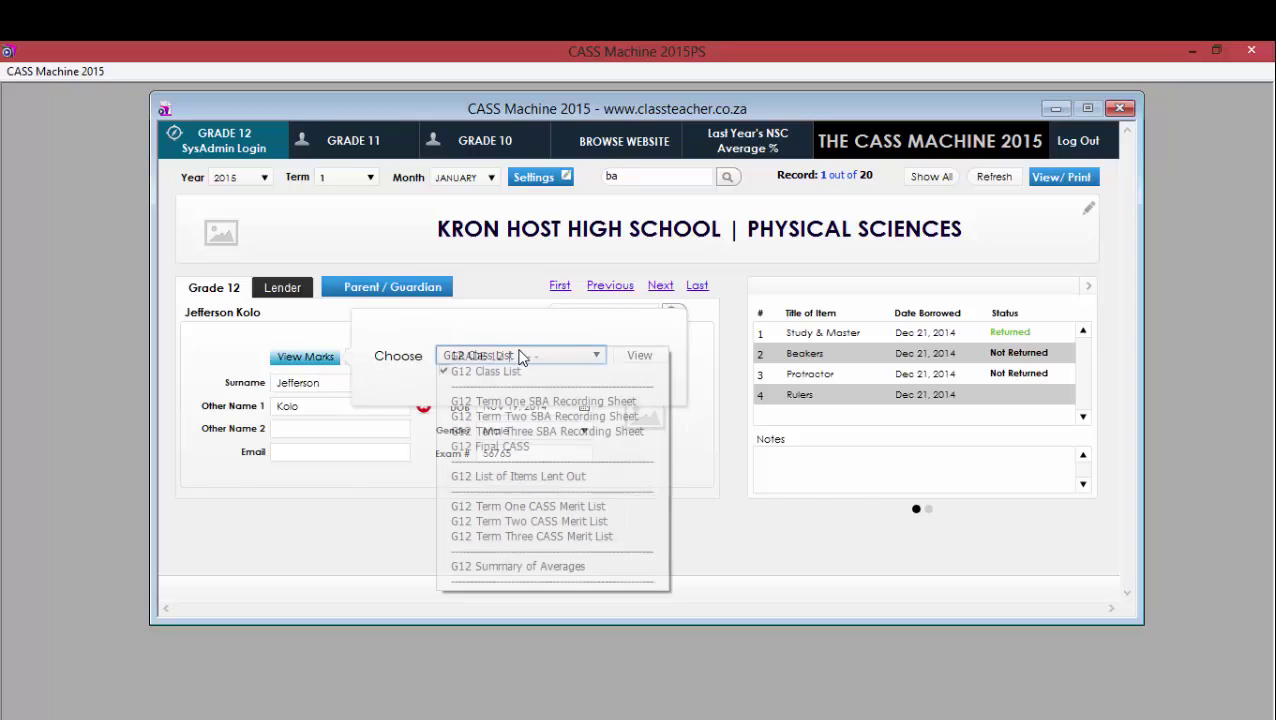
click(526, 334)
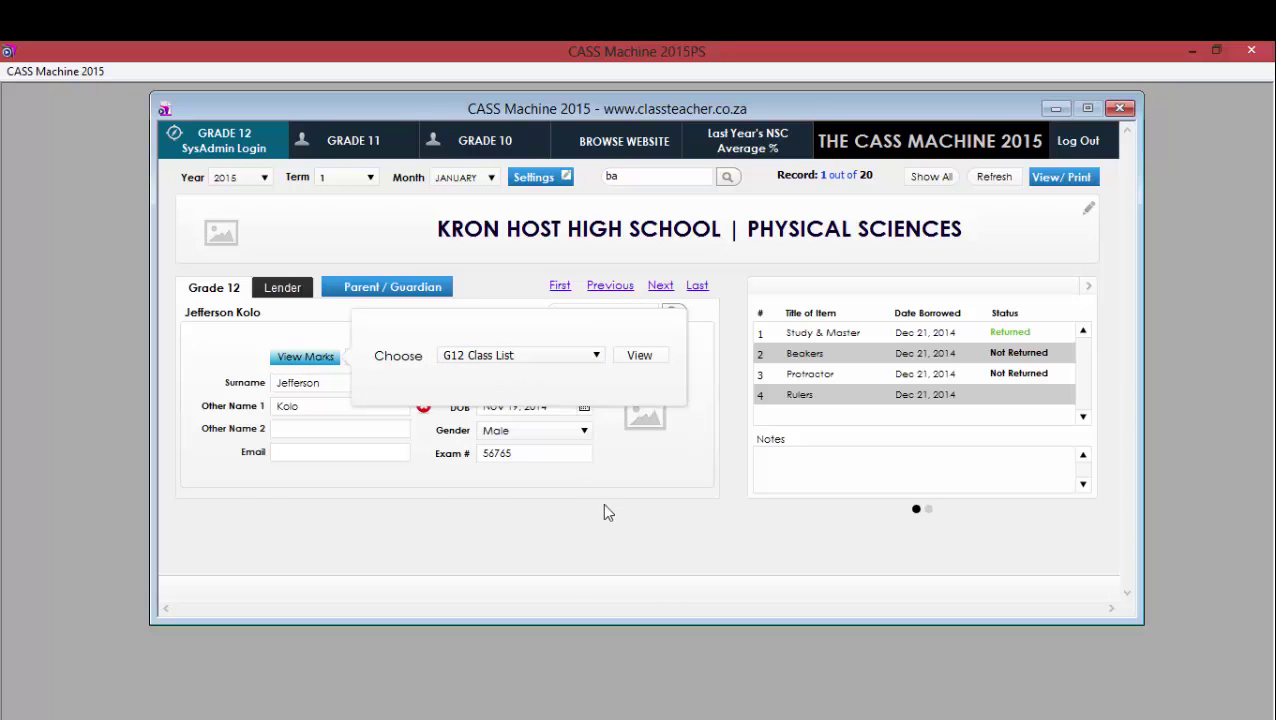
click(644, 538)
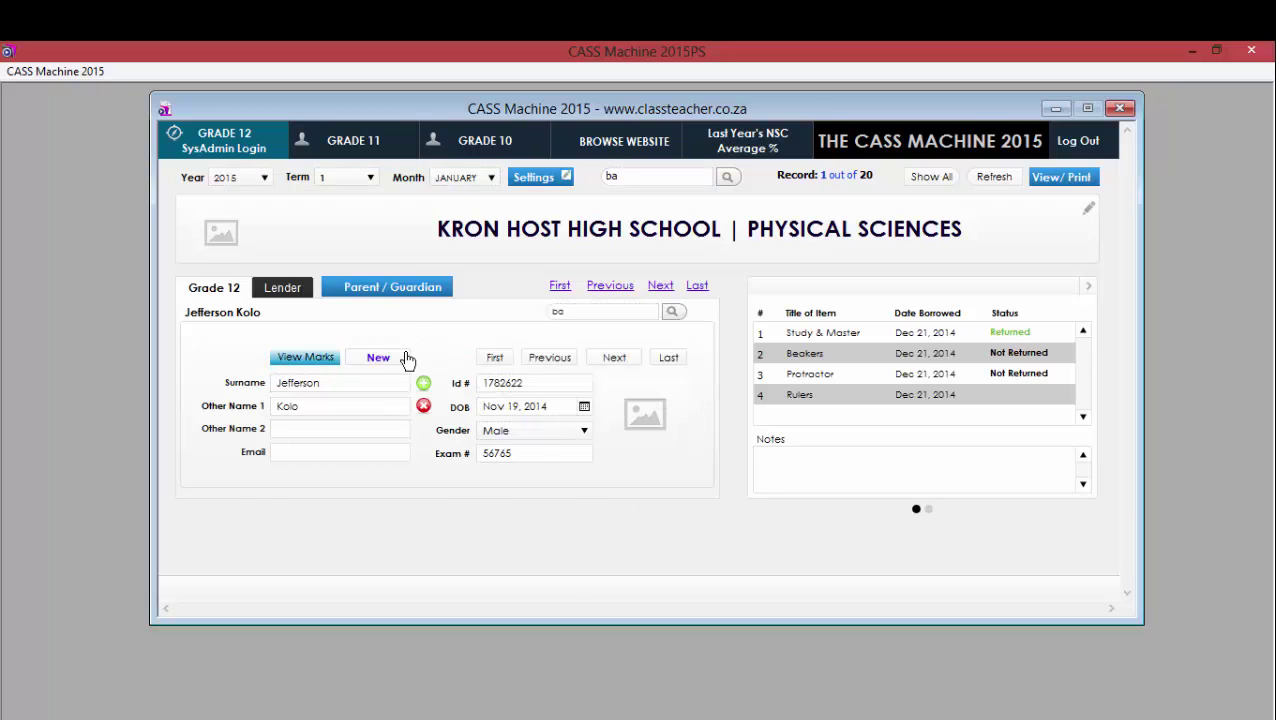
View the G12 Term One SBA Recording Sheet from the learner's marks options, and close its one-page notice.
click(314, 364)
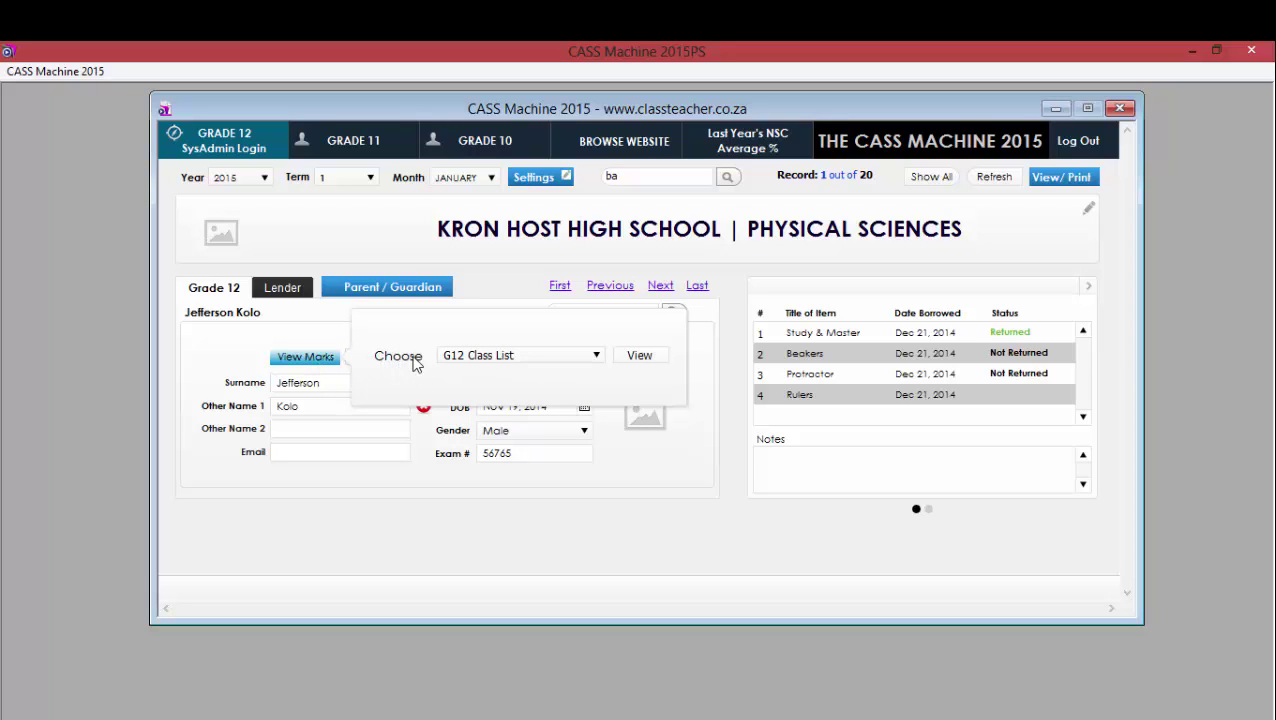
click(530, 358)
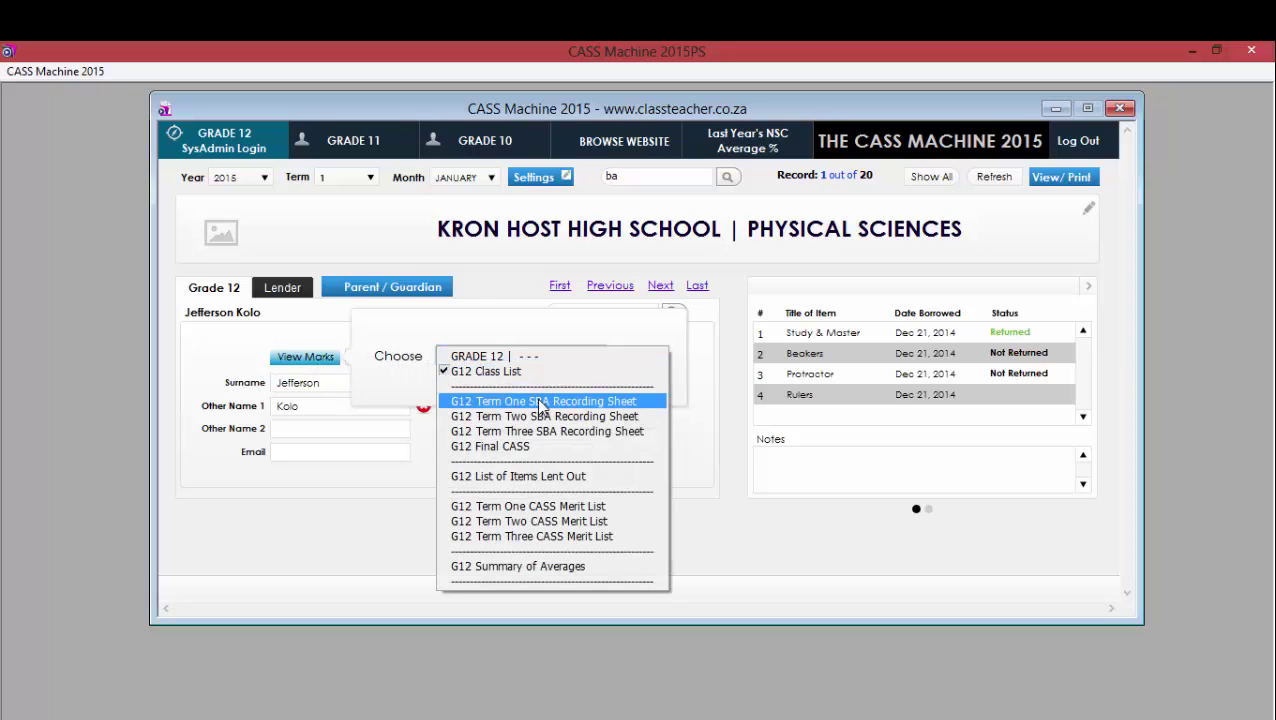
click(555, 401)
click(631, 357)
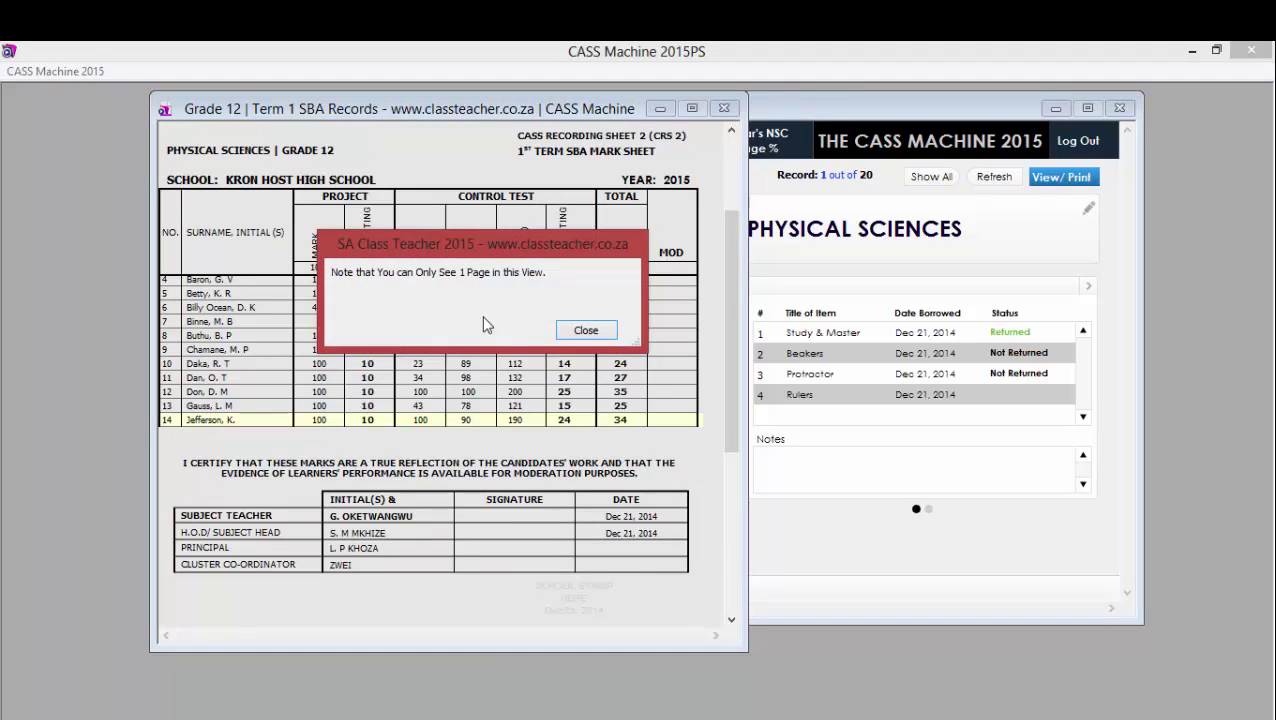
click(587, 332)
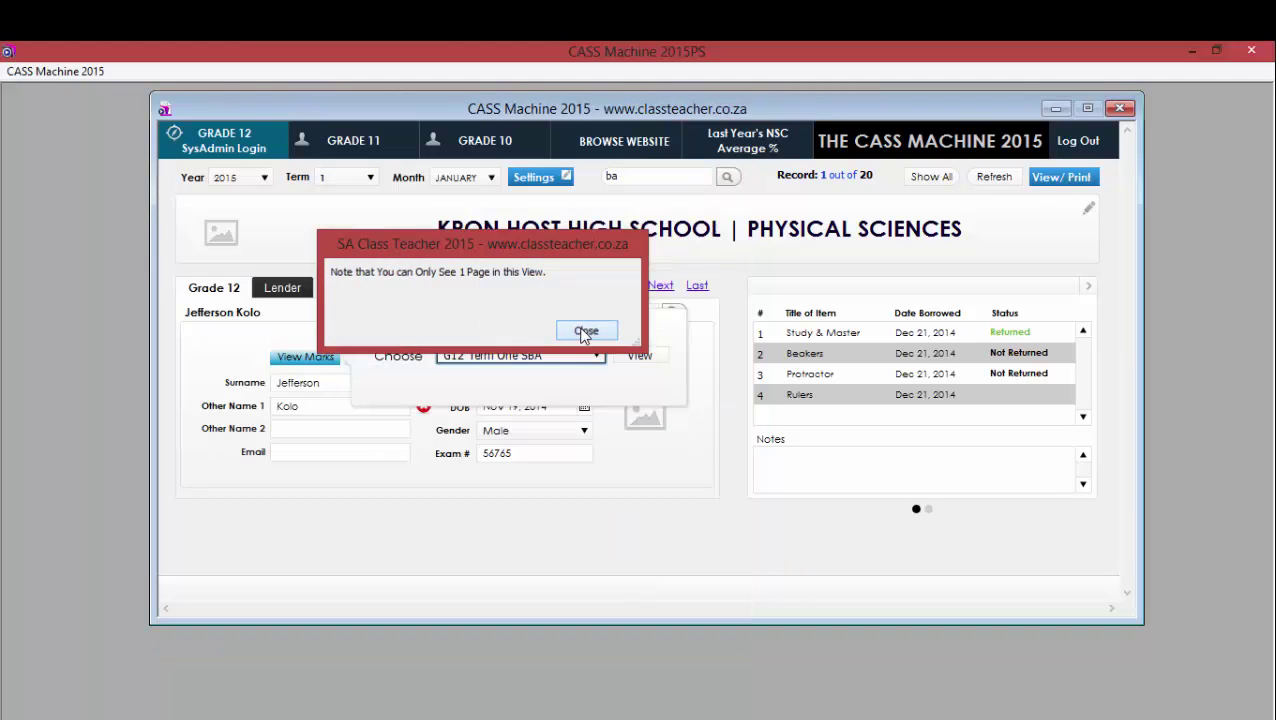
View the G12 Term Three SBA Recording Sheet twice, closing the one-page notice each time.
click(550, 360)
click(575, 431)
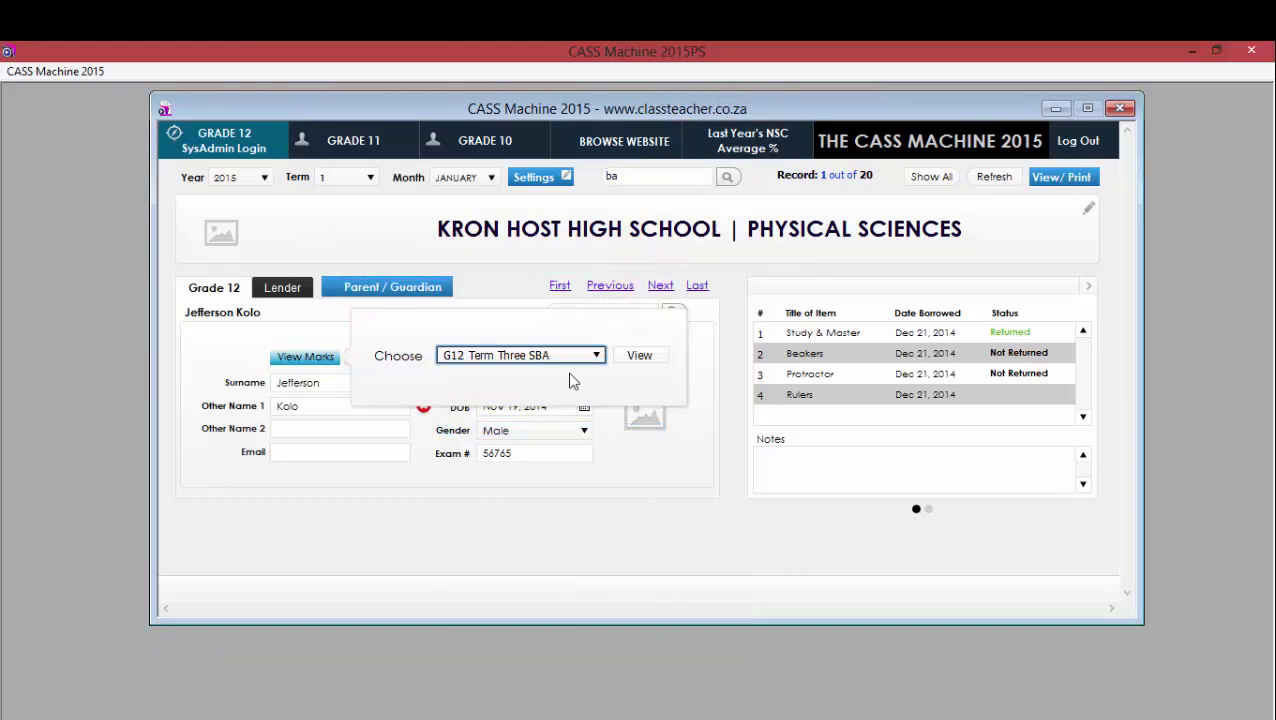
click(630, 357)
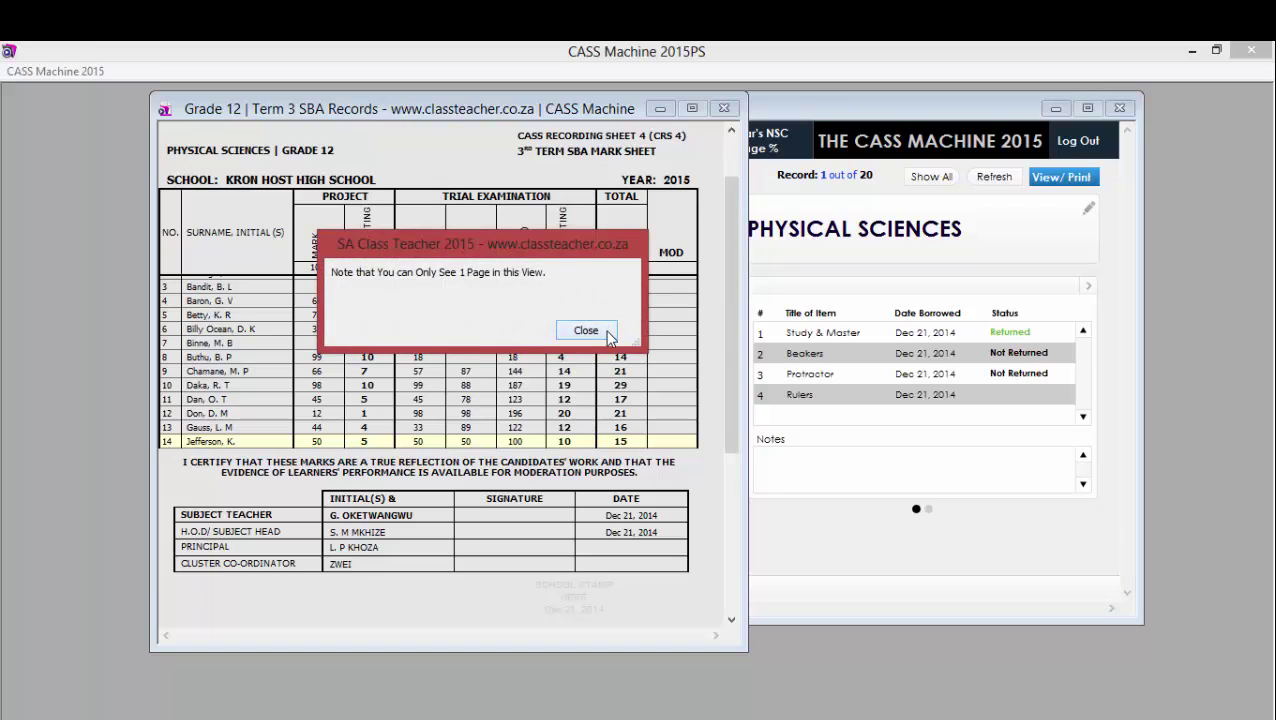
click(598, 332)
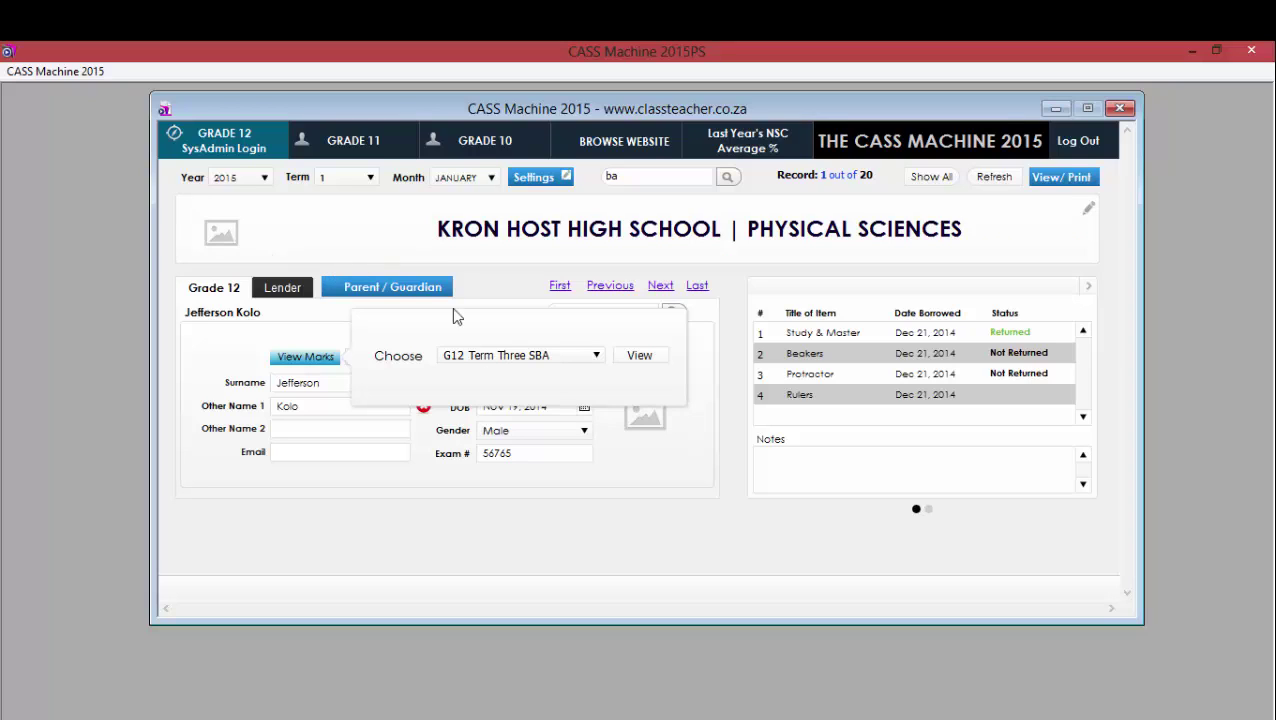
click(639, 358)
click(585, 330)
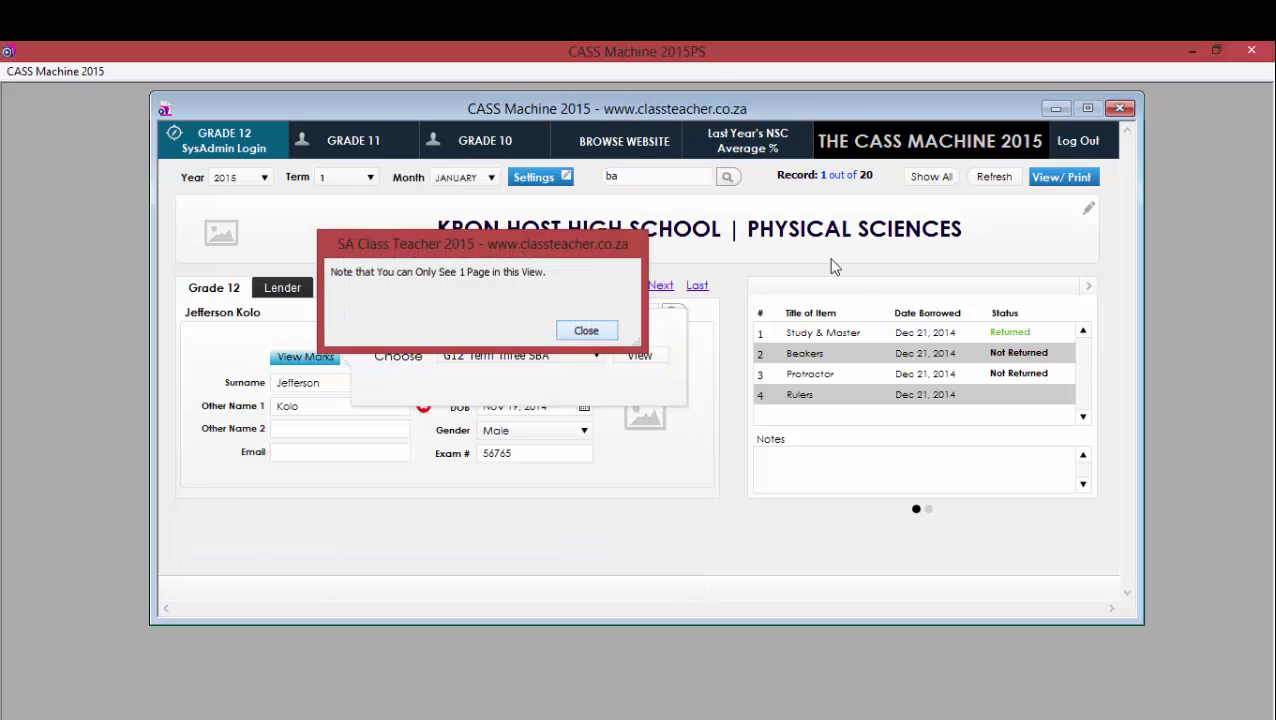
Dismiss the one-page notice and sign in to the Grade 12 system admin as G12 Educator with the account password.
click(1055, 180)
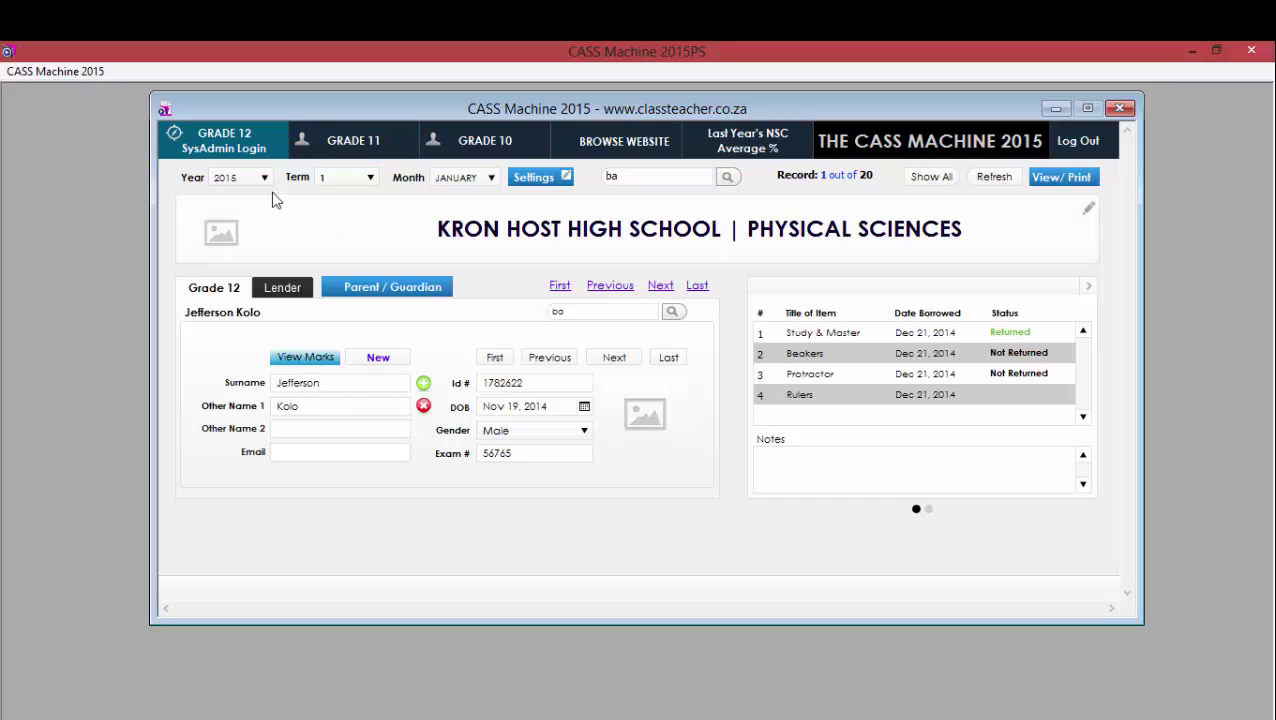
click(245, 130)
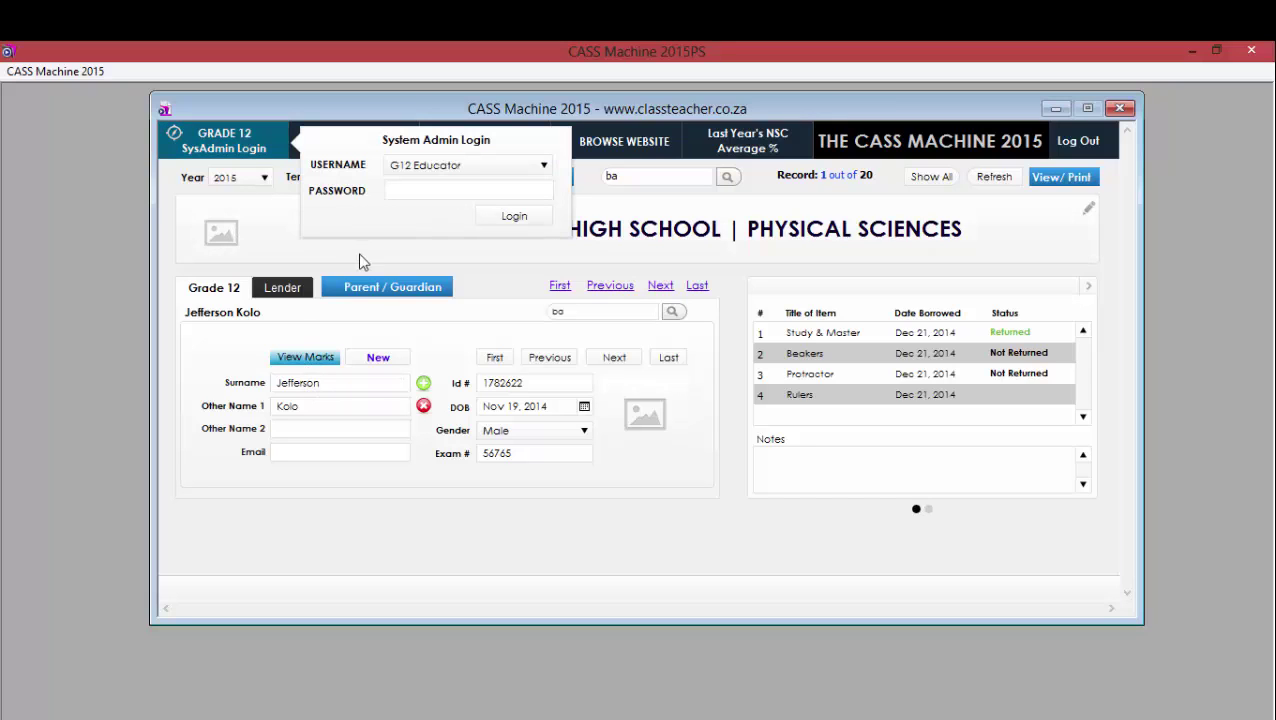
click(420, 197)
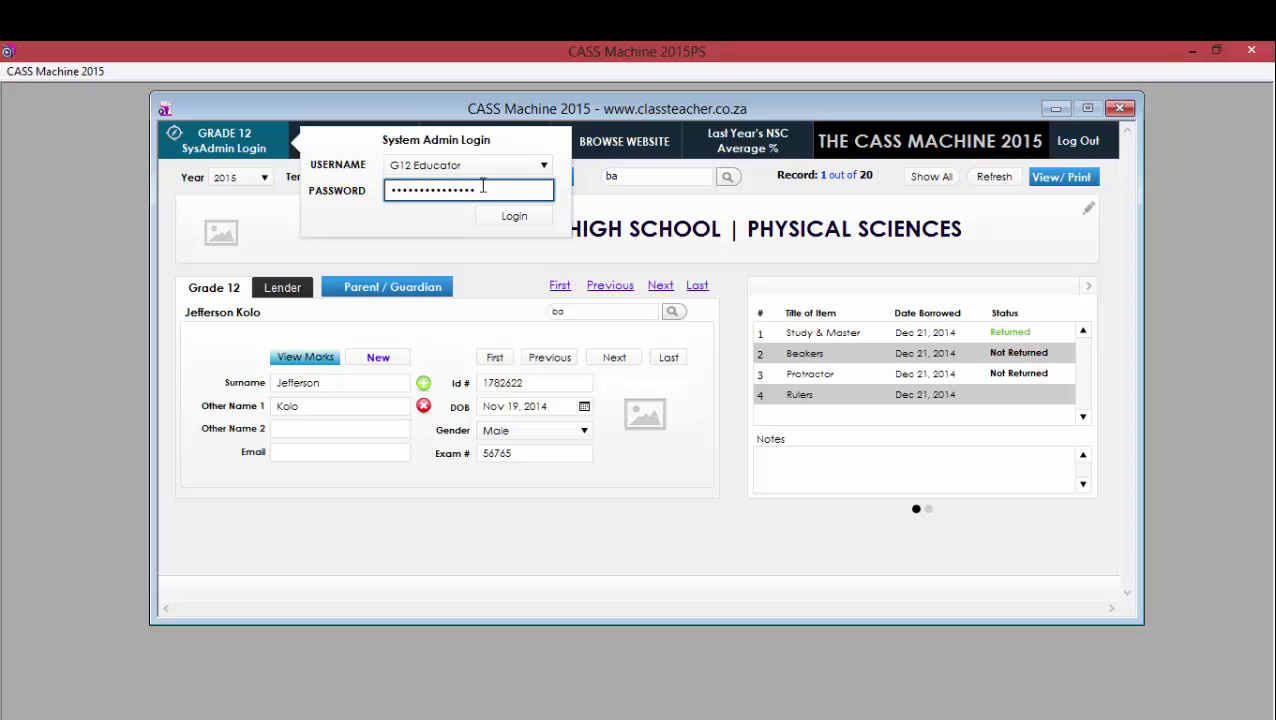
click(514, 216)
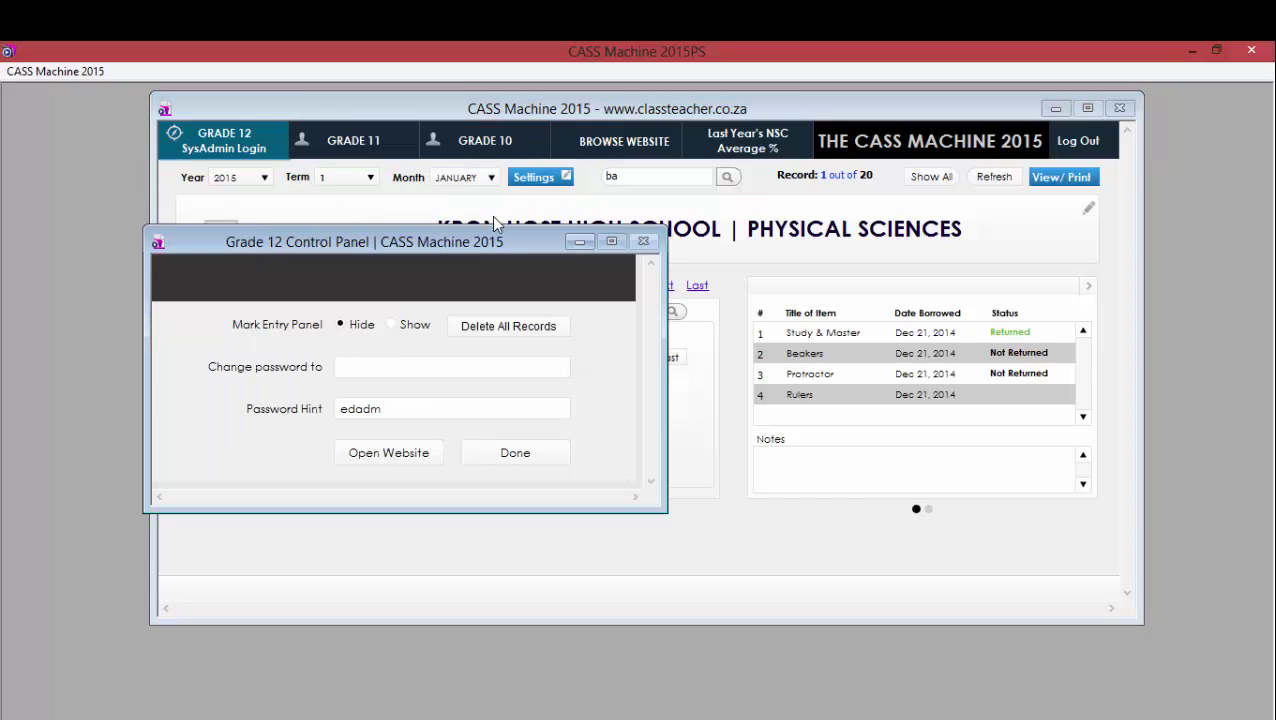
Set the Grade 12 Mark Entry Panel to Show, finish and accept the confirmation, and check the learner's mark entry panel.
click(391, 325)
click(544, 458)
click(585, 330)
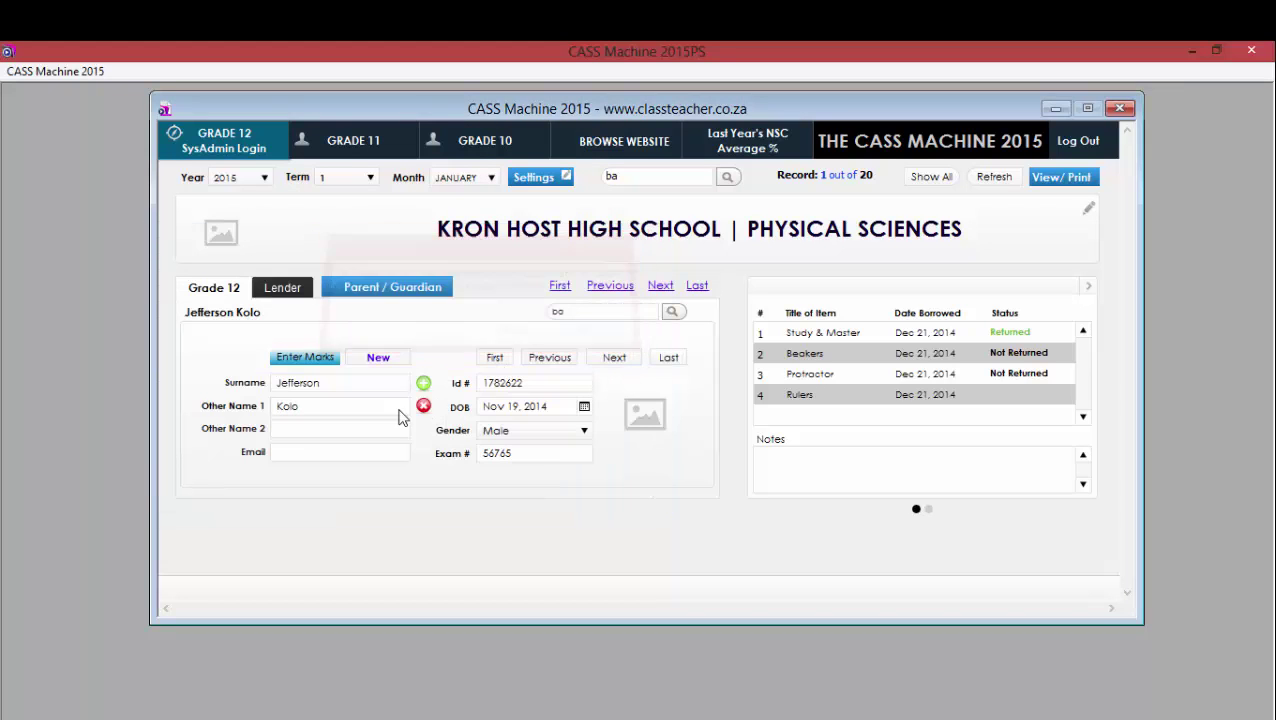
click(305, 358)
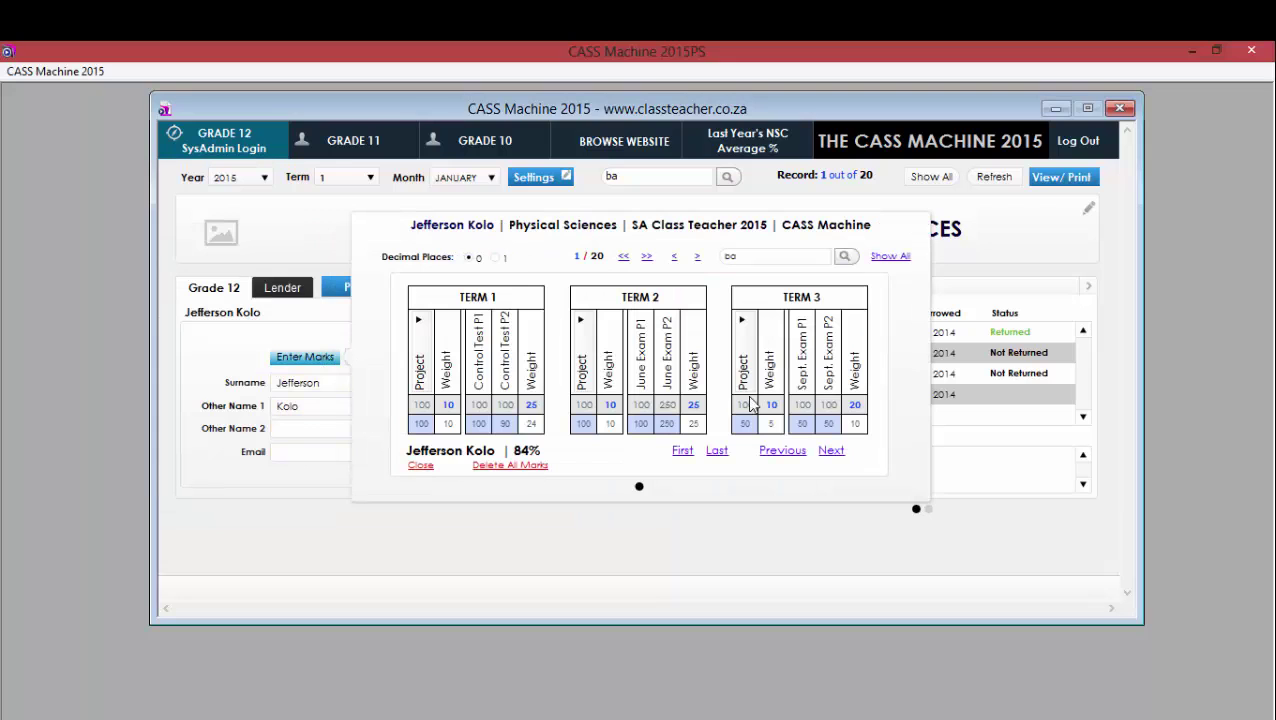
click(705, 549)
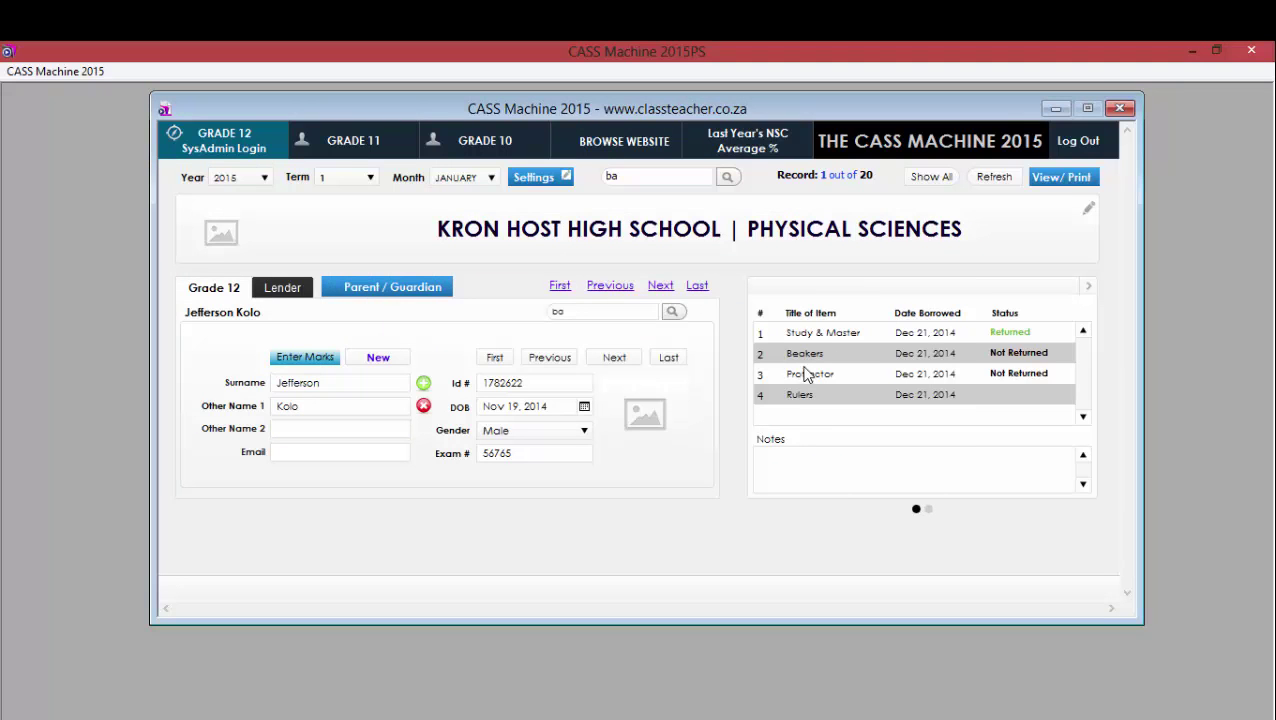
View the G12 Summary of Averages report, moving its one-page notice aside to read the tables, and close the notice and report chooser.
drag(968, 97, 758, 143)
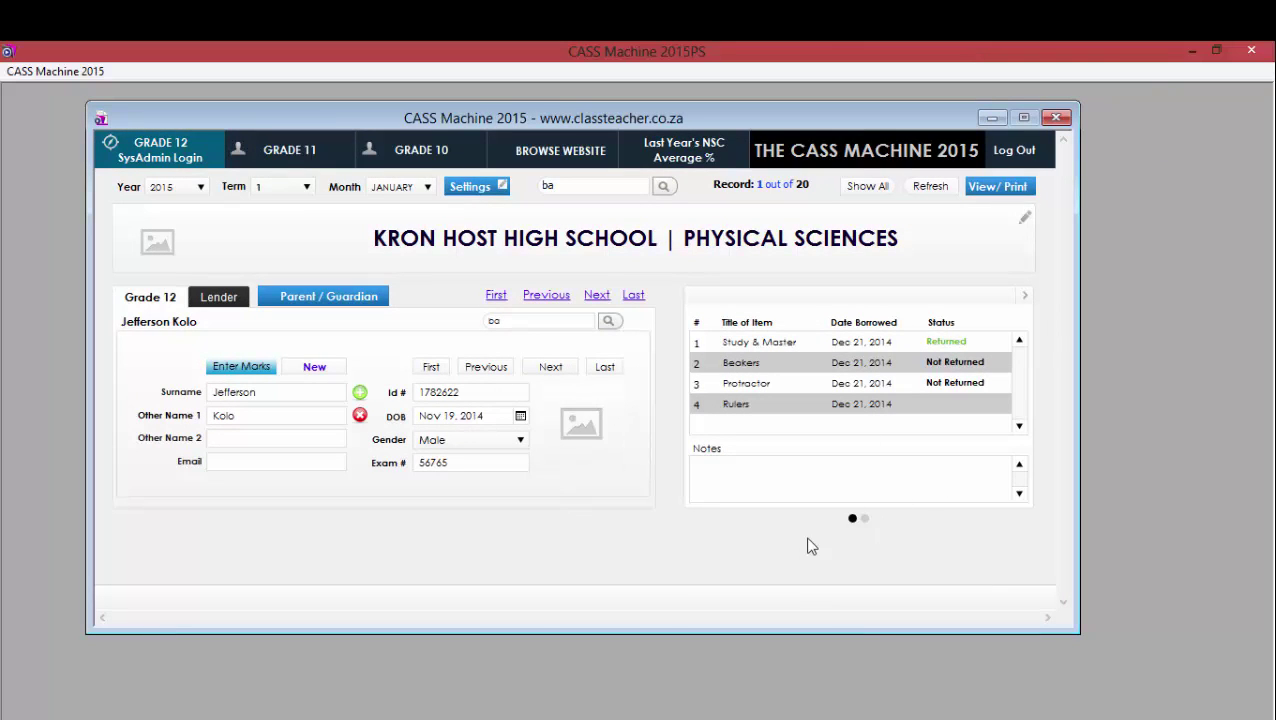
click(995, 187)
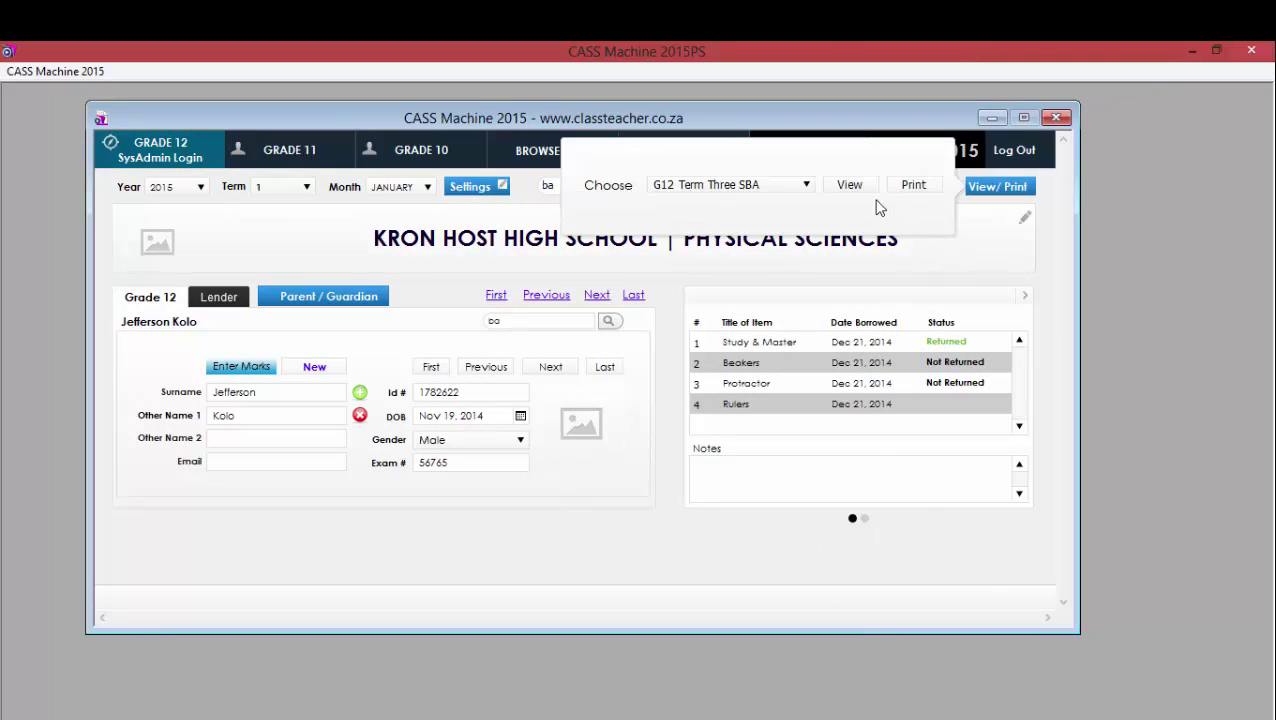
click(798, 193)
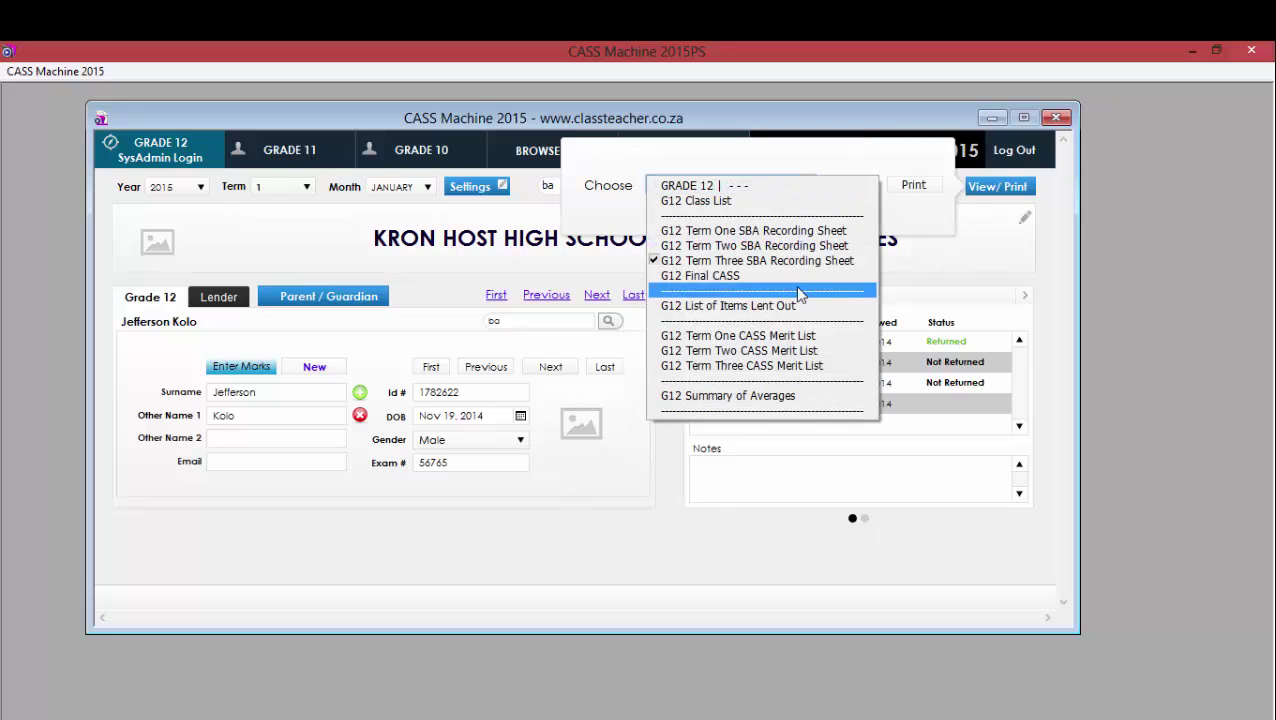
click(790, 395)
click(852, 186)
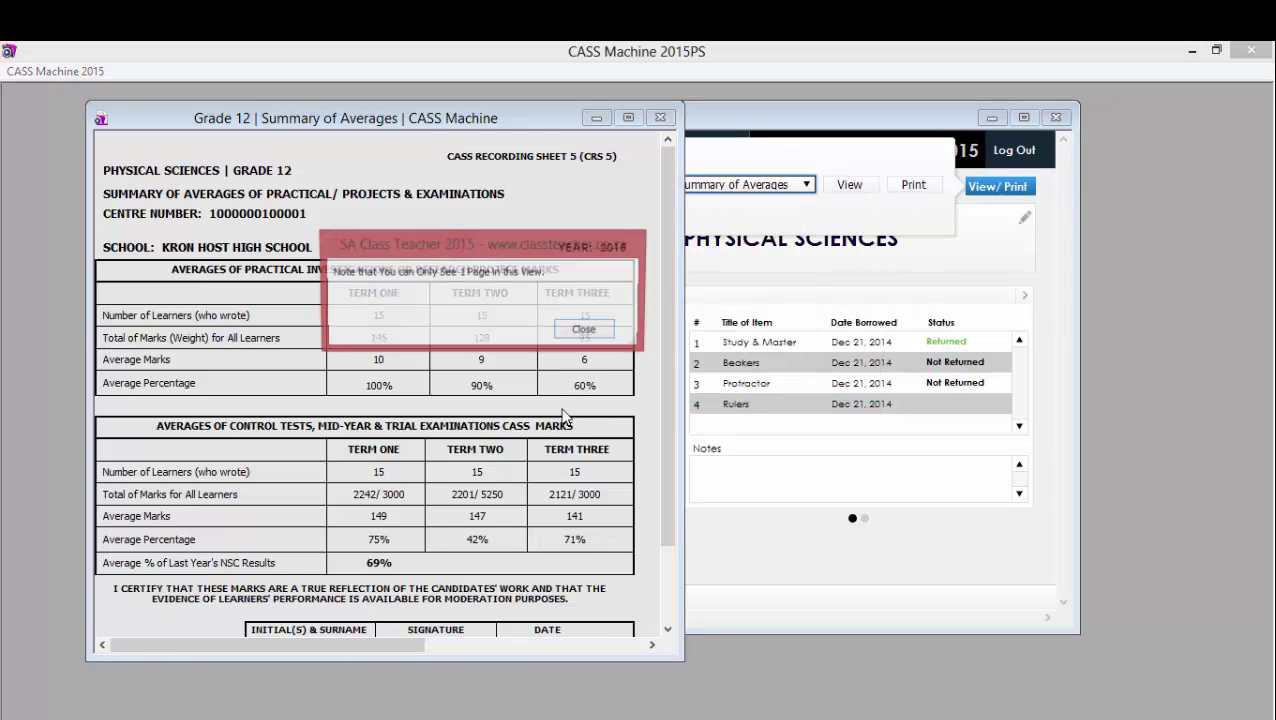
drag(568, 235, 911, 196)
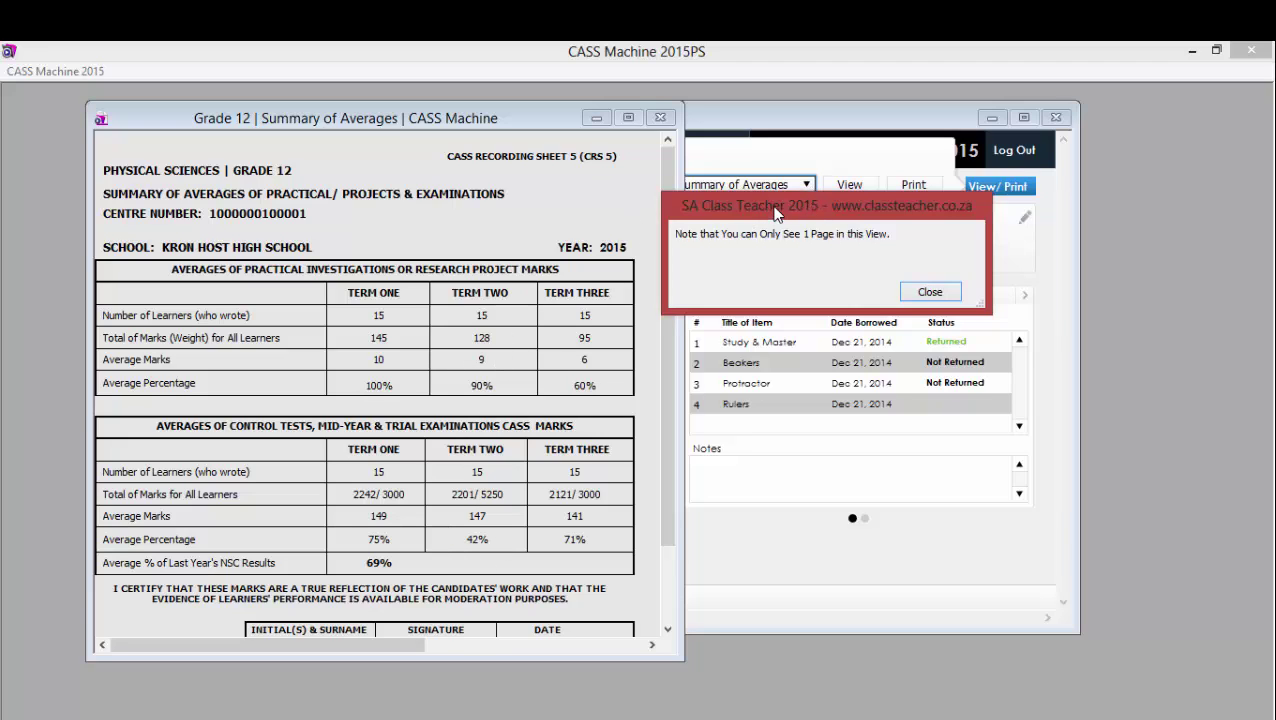
drag(779, 214, 445, 195)
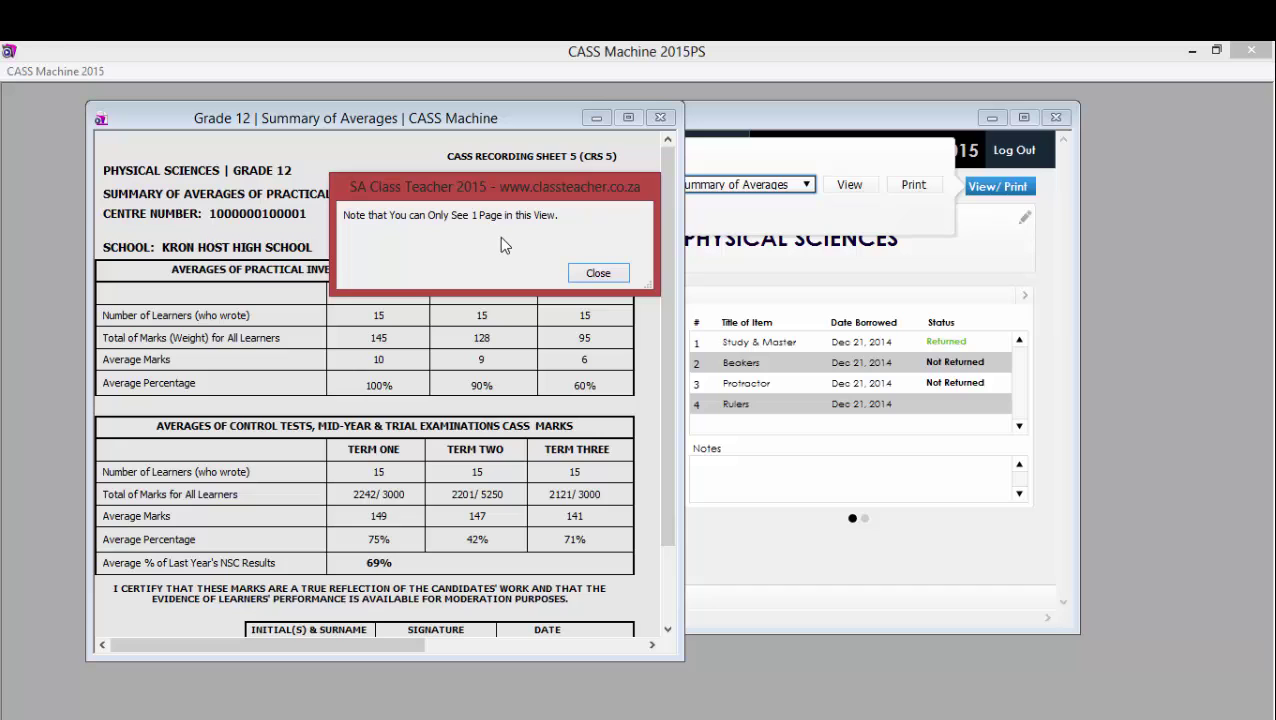
drag(573, 203, 519, 225)
click(538, 301)
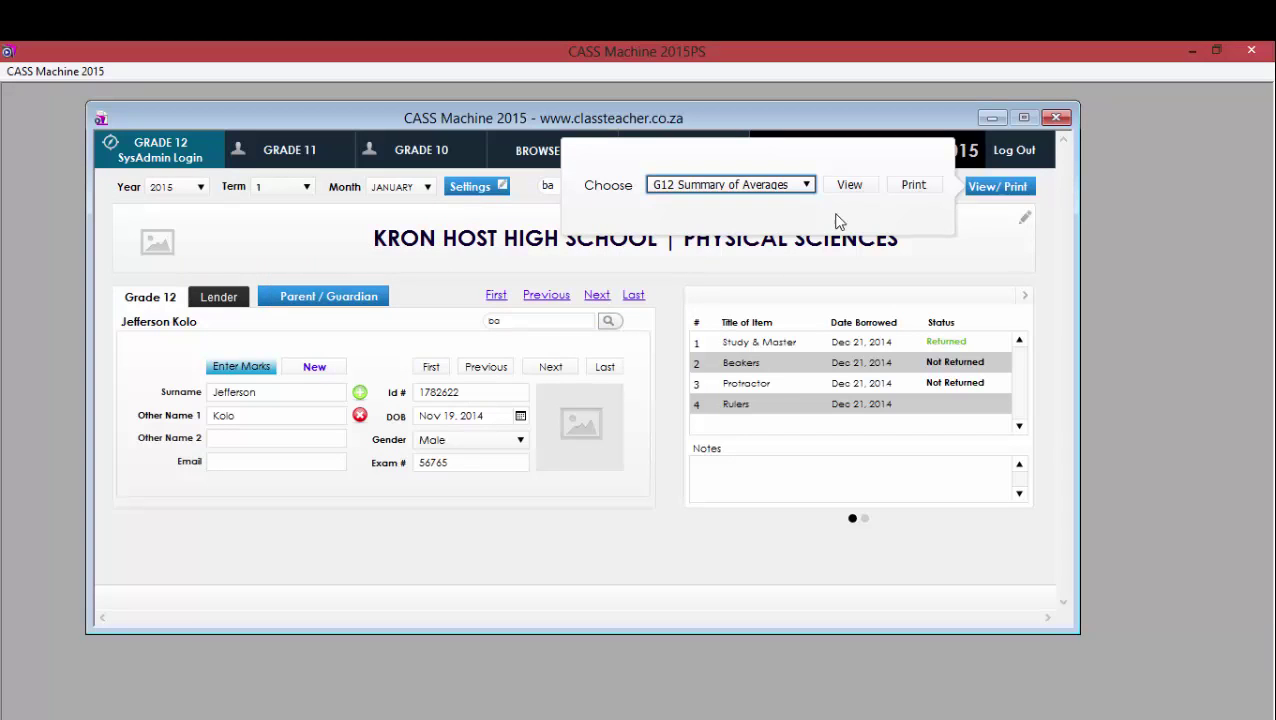
click(722, 532)
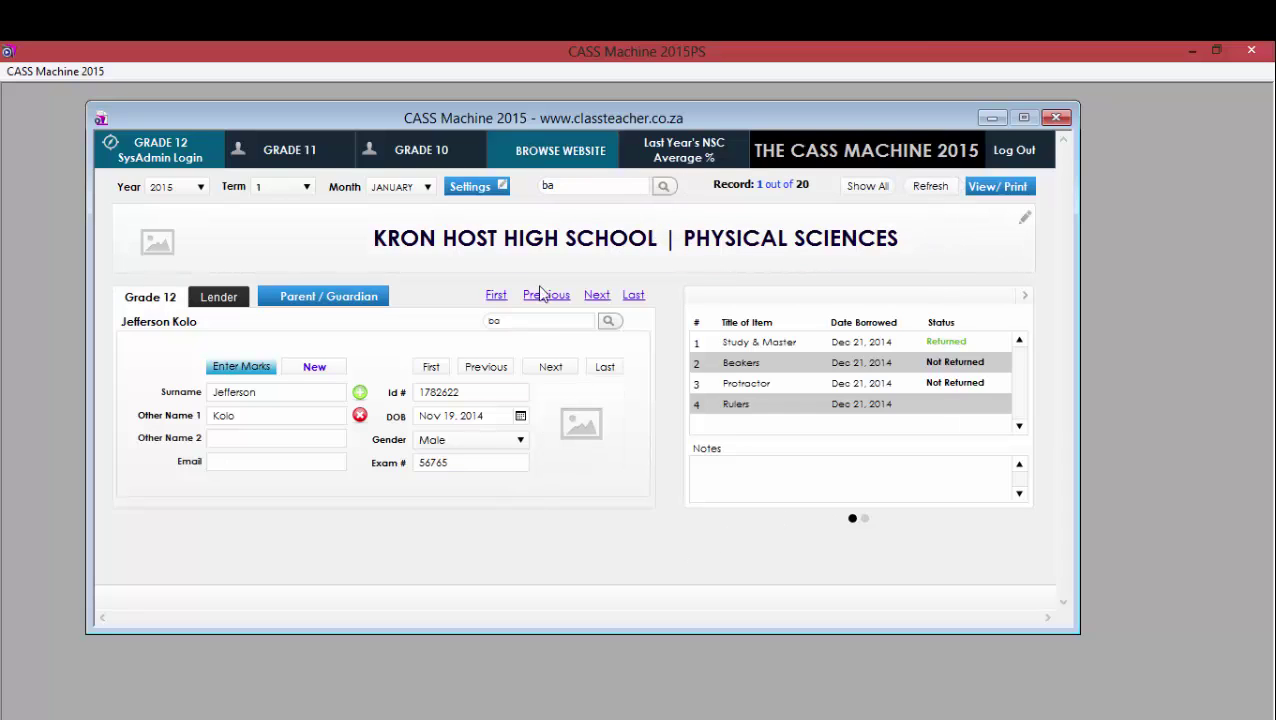
Log out of the Grade 12 records to the start screen and check the system admin login form, leaving it empty.
click(1028, 146)
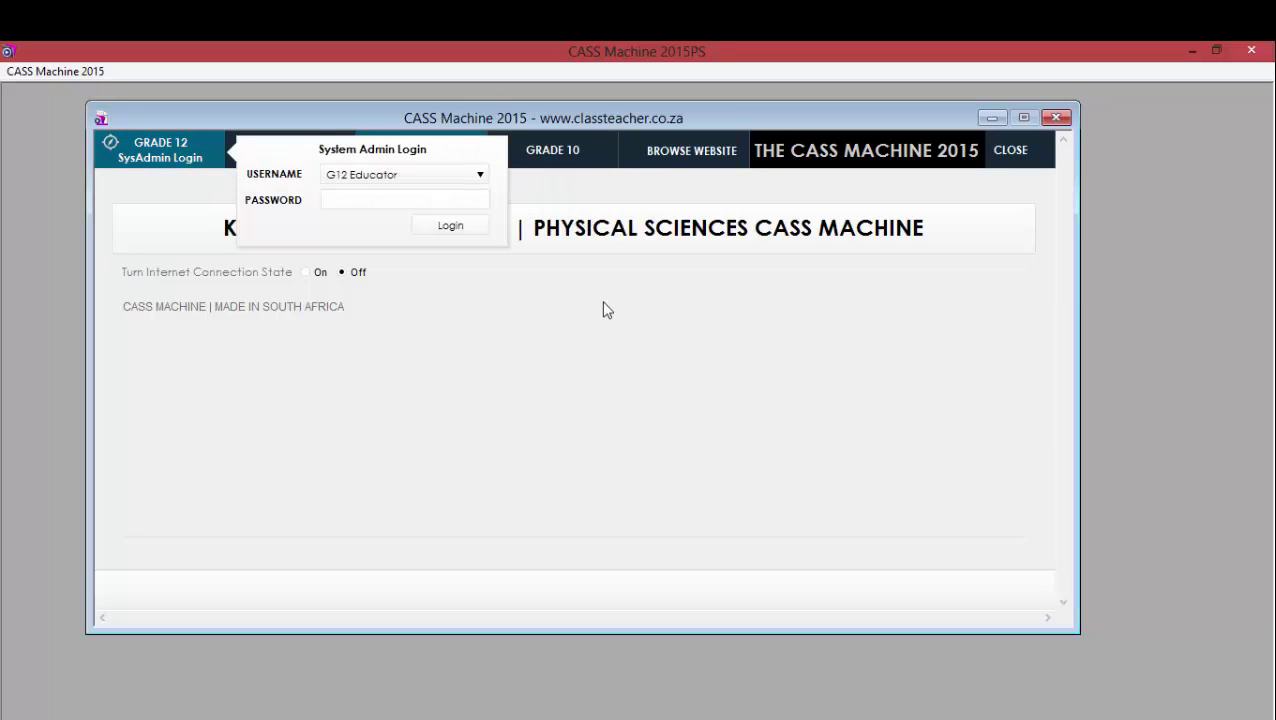
click(620, 385)
mouse_move(193, 171)
click(860, 441)
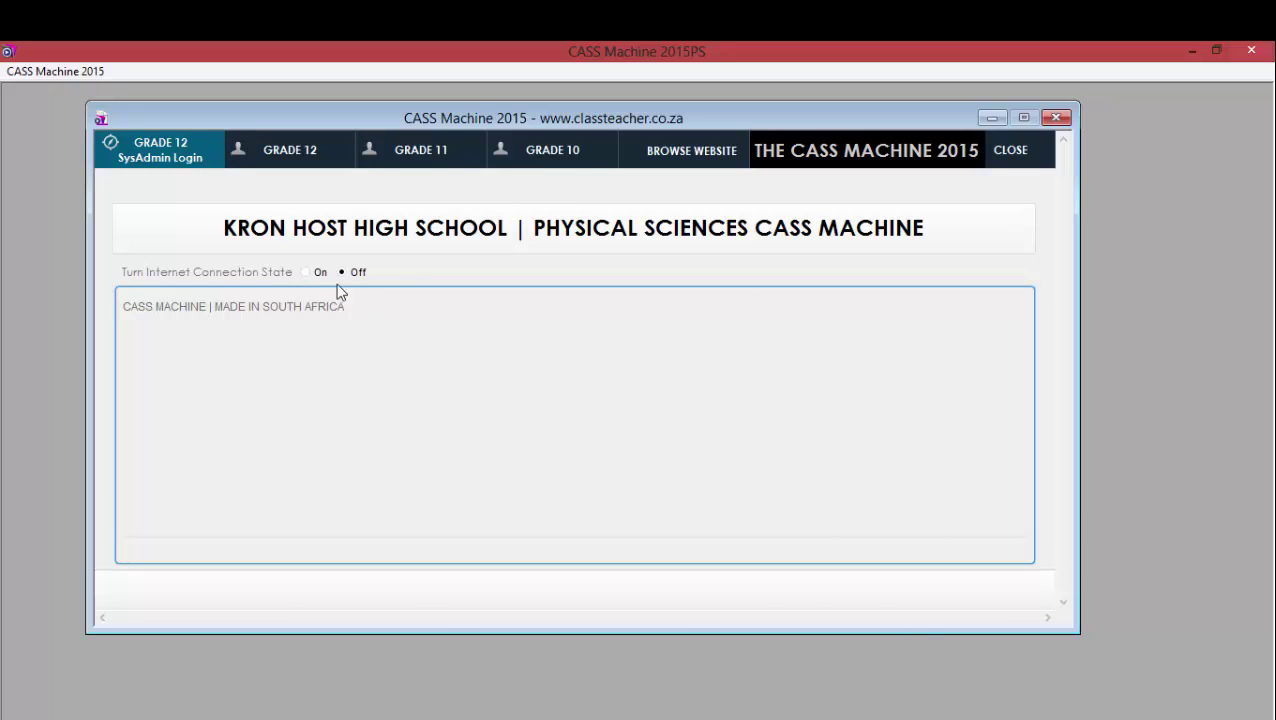
Turn the internet connection state on to load the embedded website, and close the application.
click(305, 272)
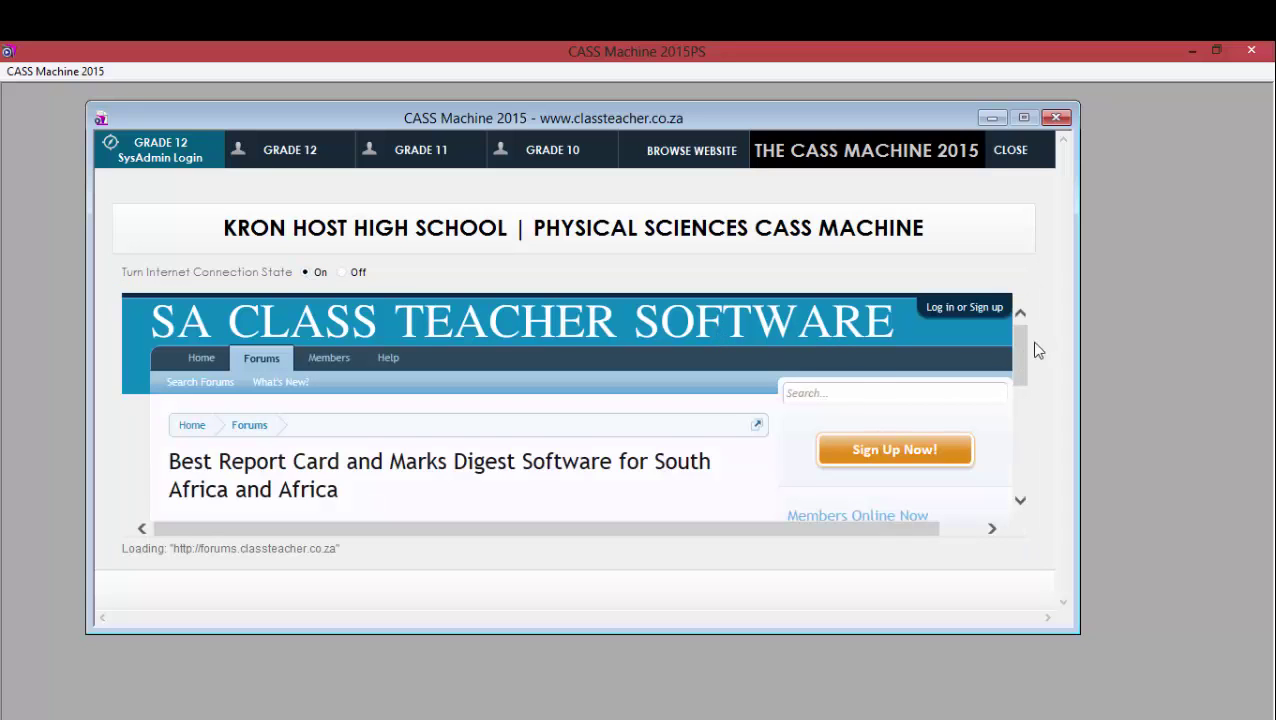
drag(1020, 350, 1002, 242)
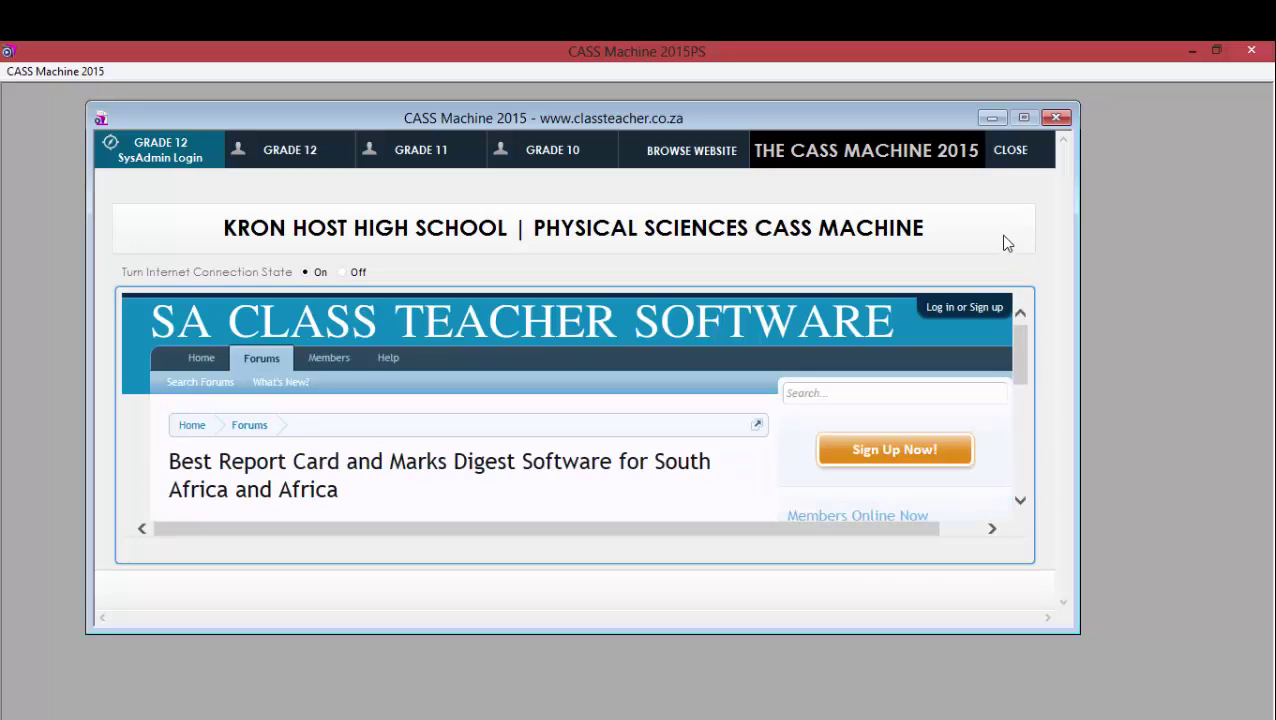
click(1010, 152)
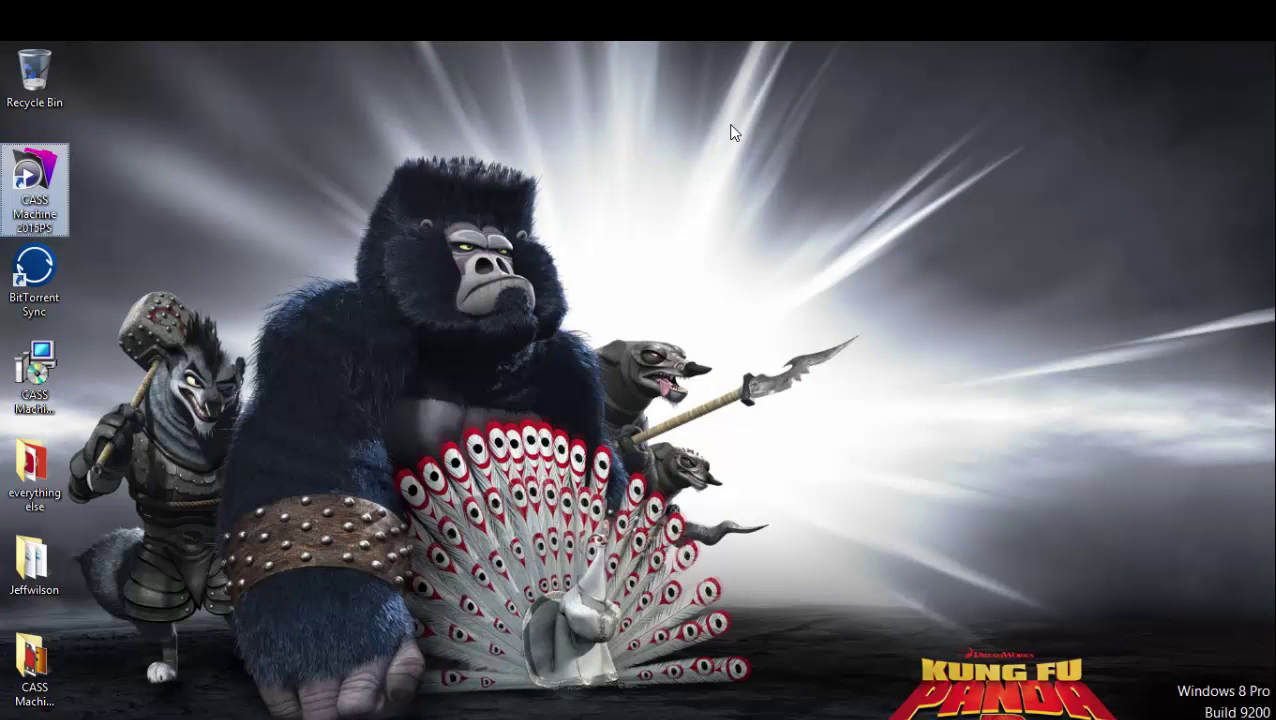
right_click(730, 127)
click(790, 180)
right_click(639, 136)
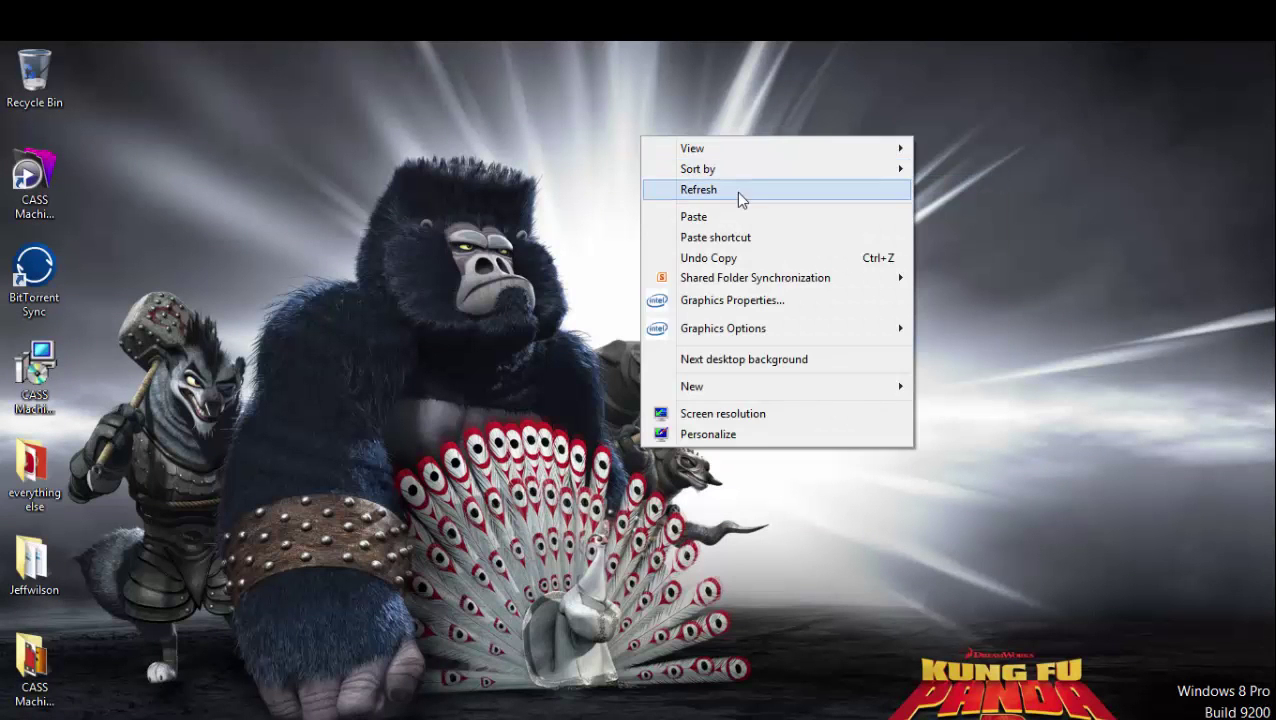
click(736, 191)
click(610, 718)
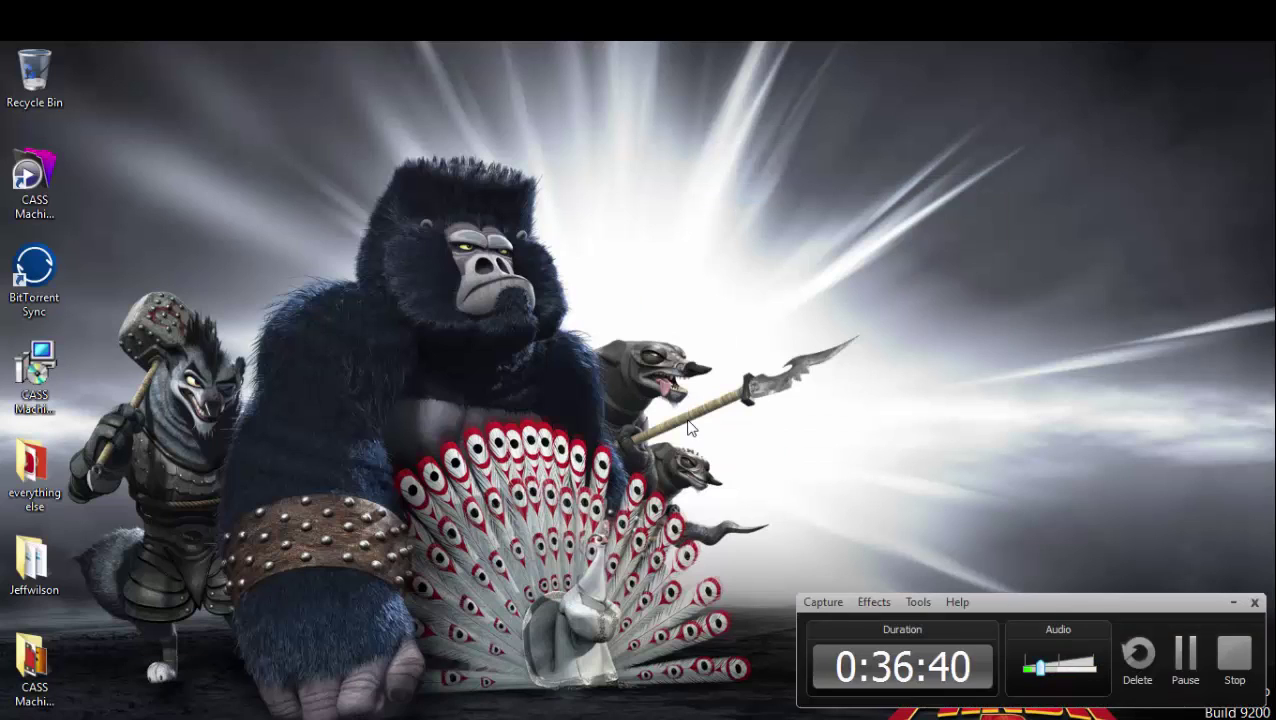